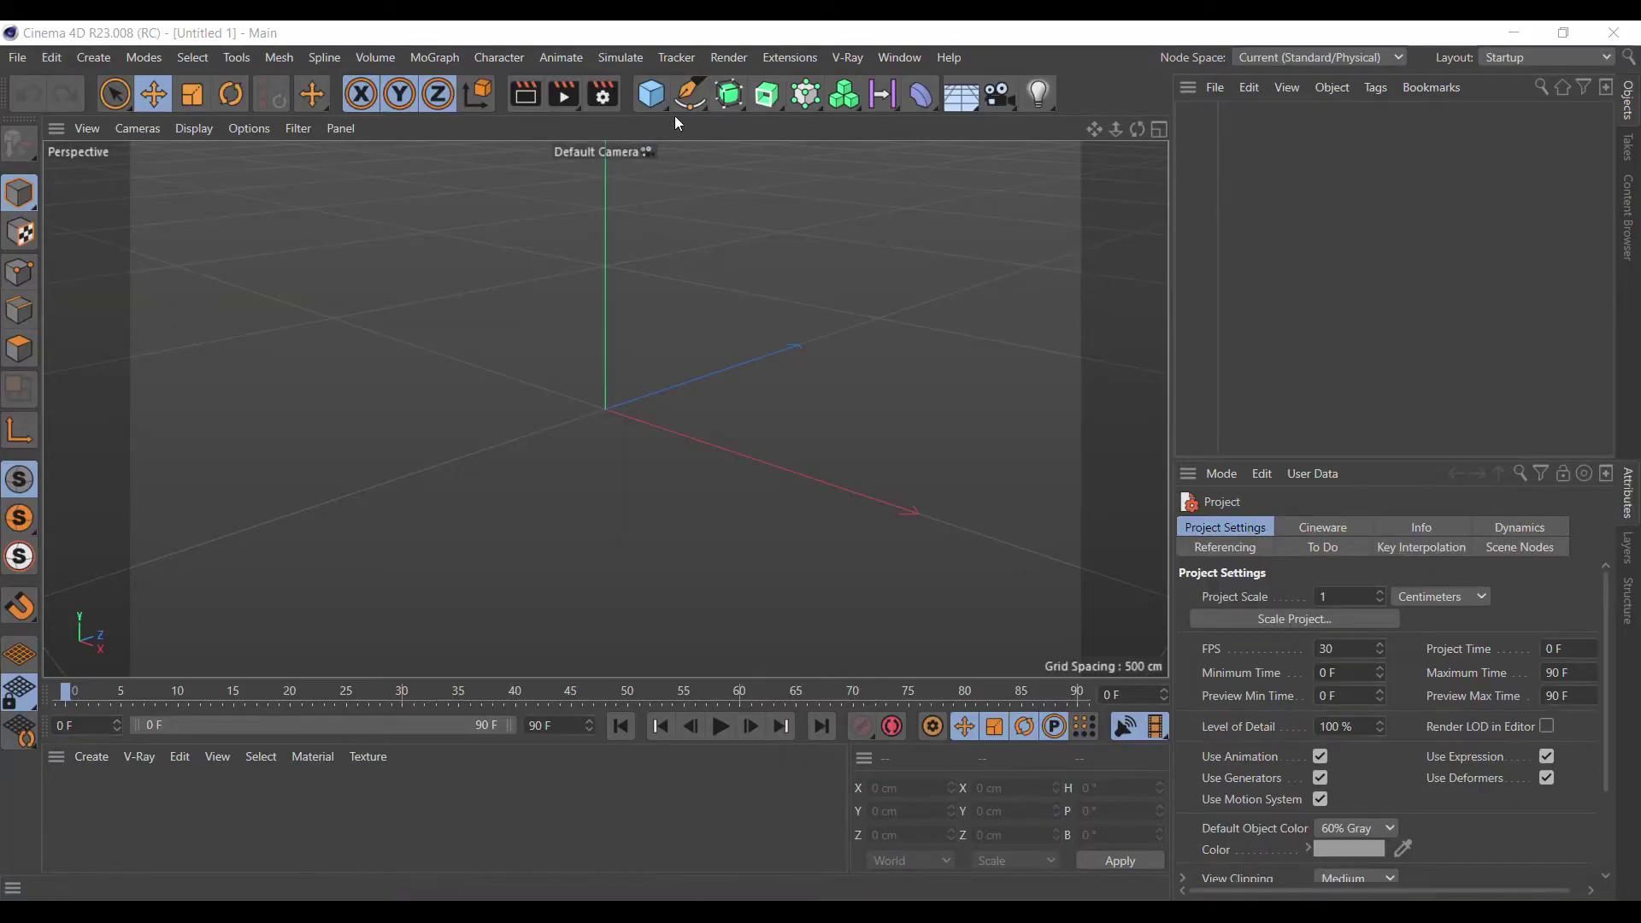
- Add a Sphere with a 20 cm radius
{"action": "left_click", "coordinate": [662, 103]}
{"action": "left_click", "coordinate": [1075, 168]}
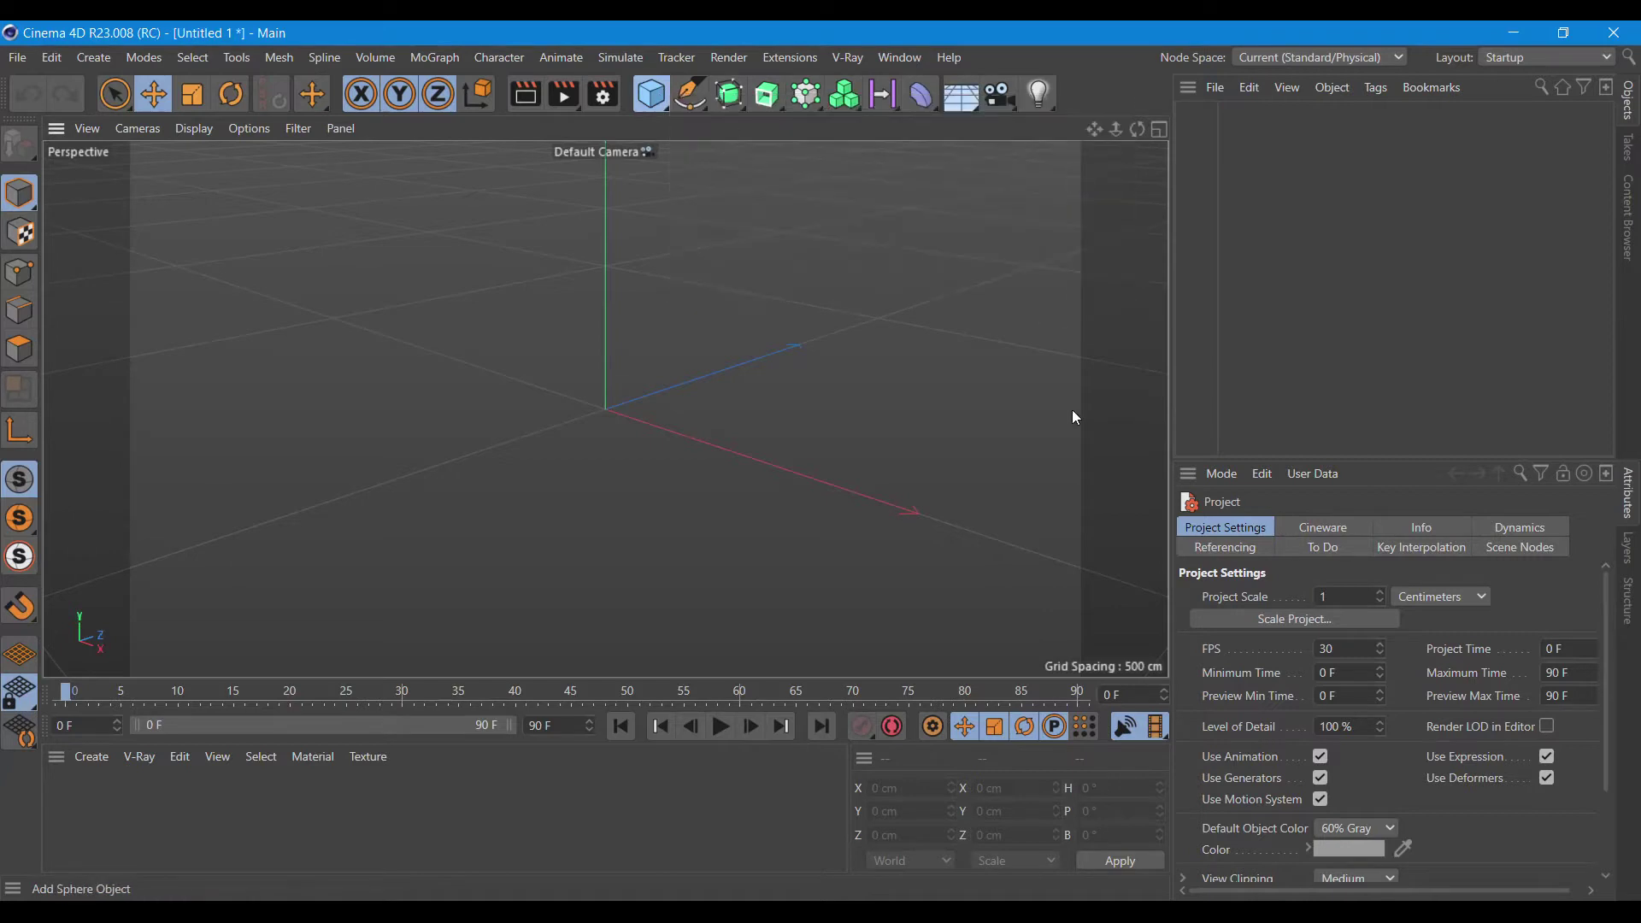
{"action": "left_click_drag", "start_coordinate": [1309, 578], "coordinate": [1287, 577]}
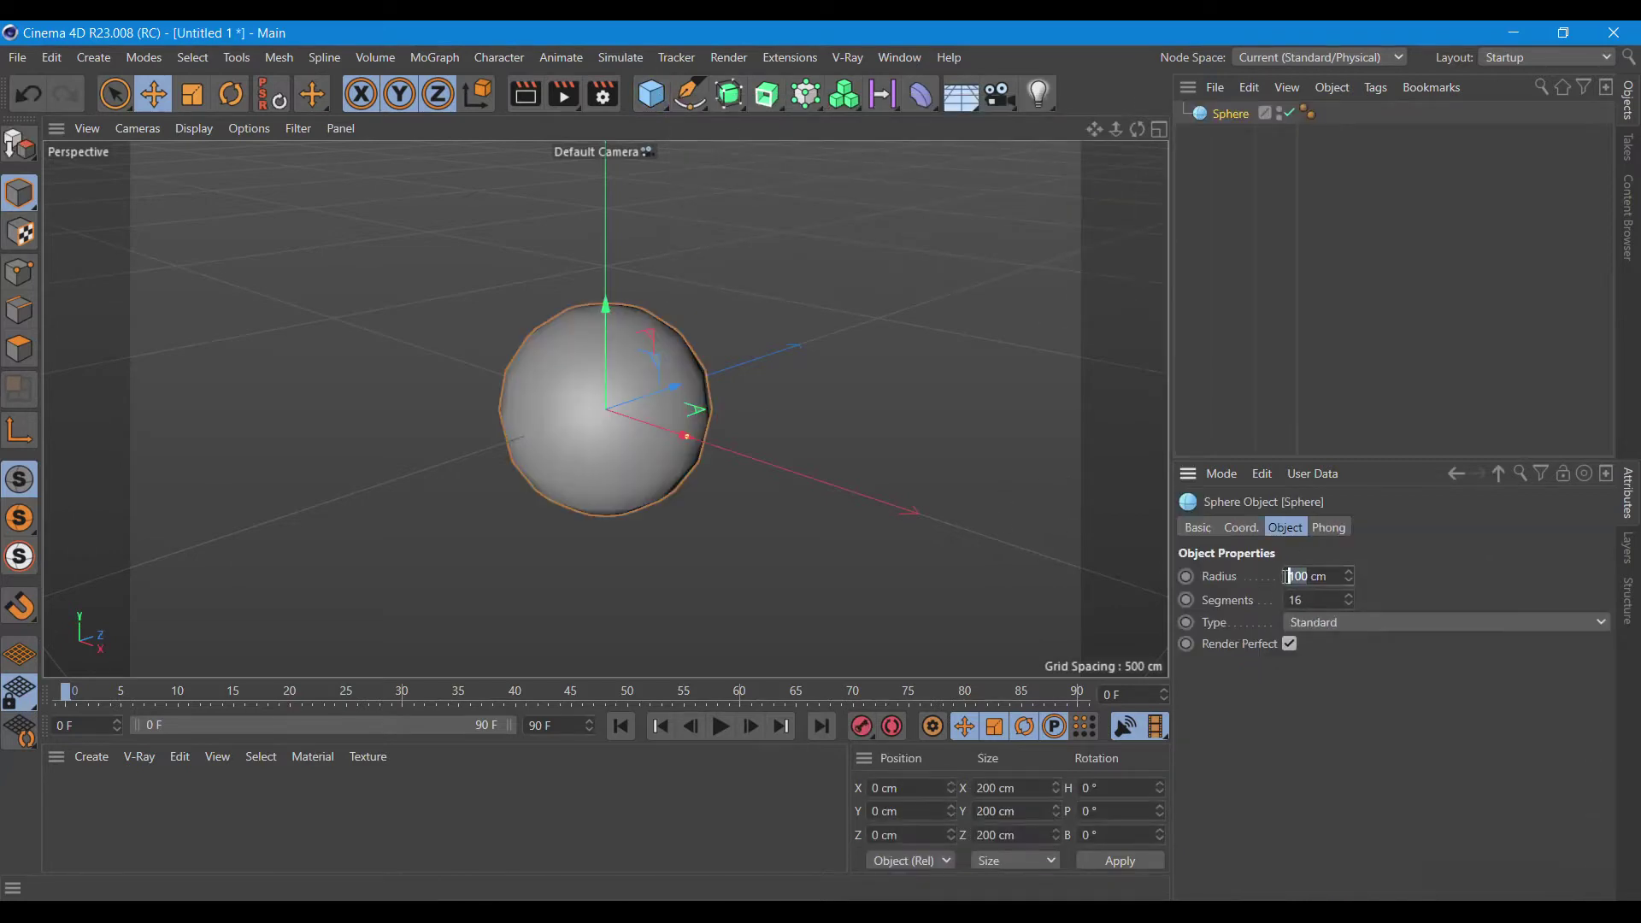
{"action": "type", "text": "20"}
{"action": "key", "text": "Return"}
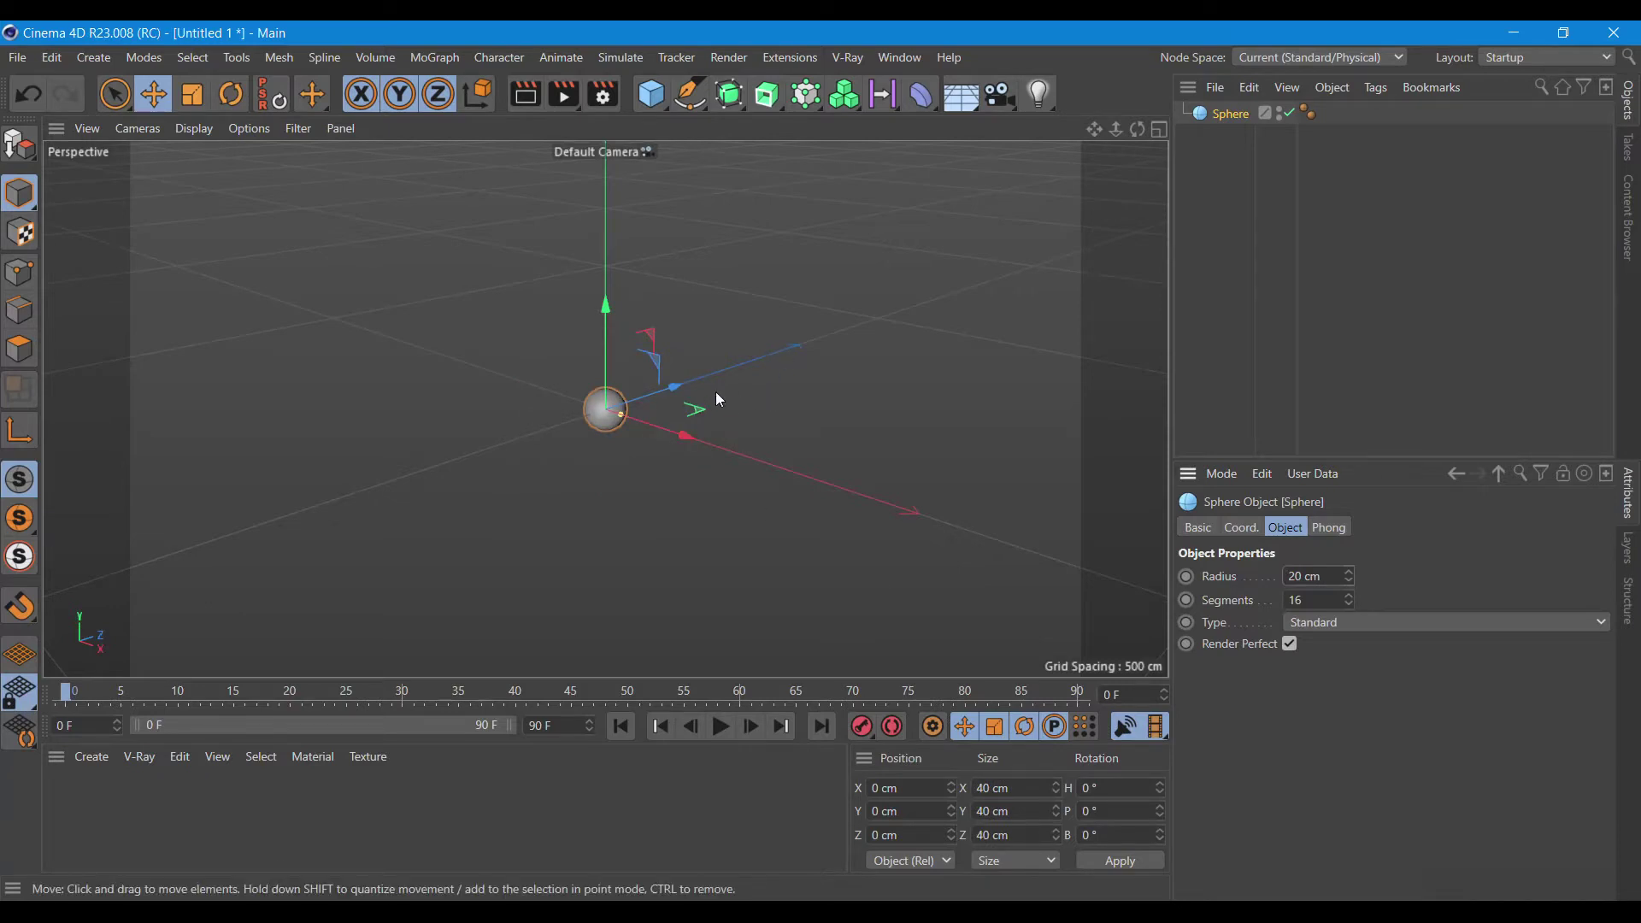
- Ctrl-drag sphere copies into a five-sphere cloud cluster near the origin
{"action": "mouse_move", "coordinate": [1138, 129]}
{"action": "left_mouse_down"}
{"action": "mouse_move", "coordinate": [746, 380]}
{"action": "mouse_move", "coordinate": [737, 414]}
{"action": "mouse_move", "coordinate": [761, 419]}
{"action": "left_mouse_up"}
{"action": "mouse_move", "coordinate": [674, 331]}
{"action": "left_mouse_down", "text": "ctrl"}
{"action": "mouse_move", "coordinate": [741, 417]}
{"action": "mouse_move", "coordinate": [694, 454]}
{"action": "left_mouse_up", "text": "ctrl"}
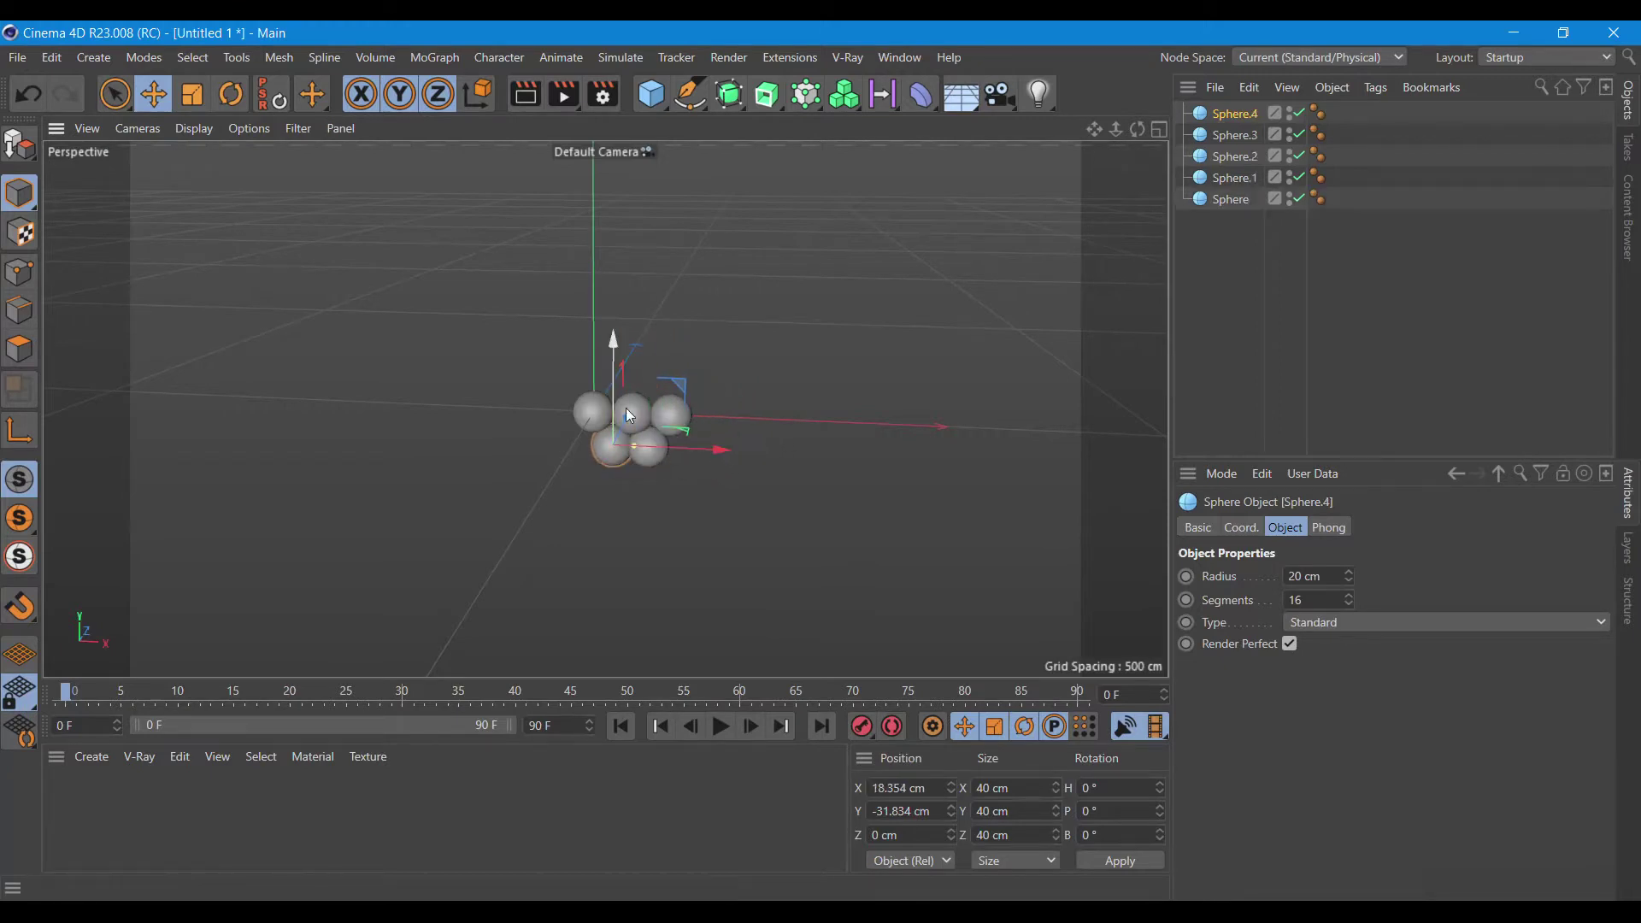
{"action": "left_click_drag", "start_coordinate": [613, 402], "coordinate": [612, 385]}
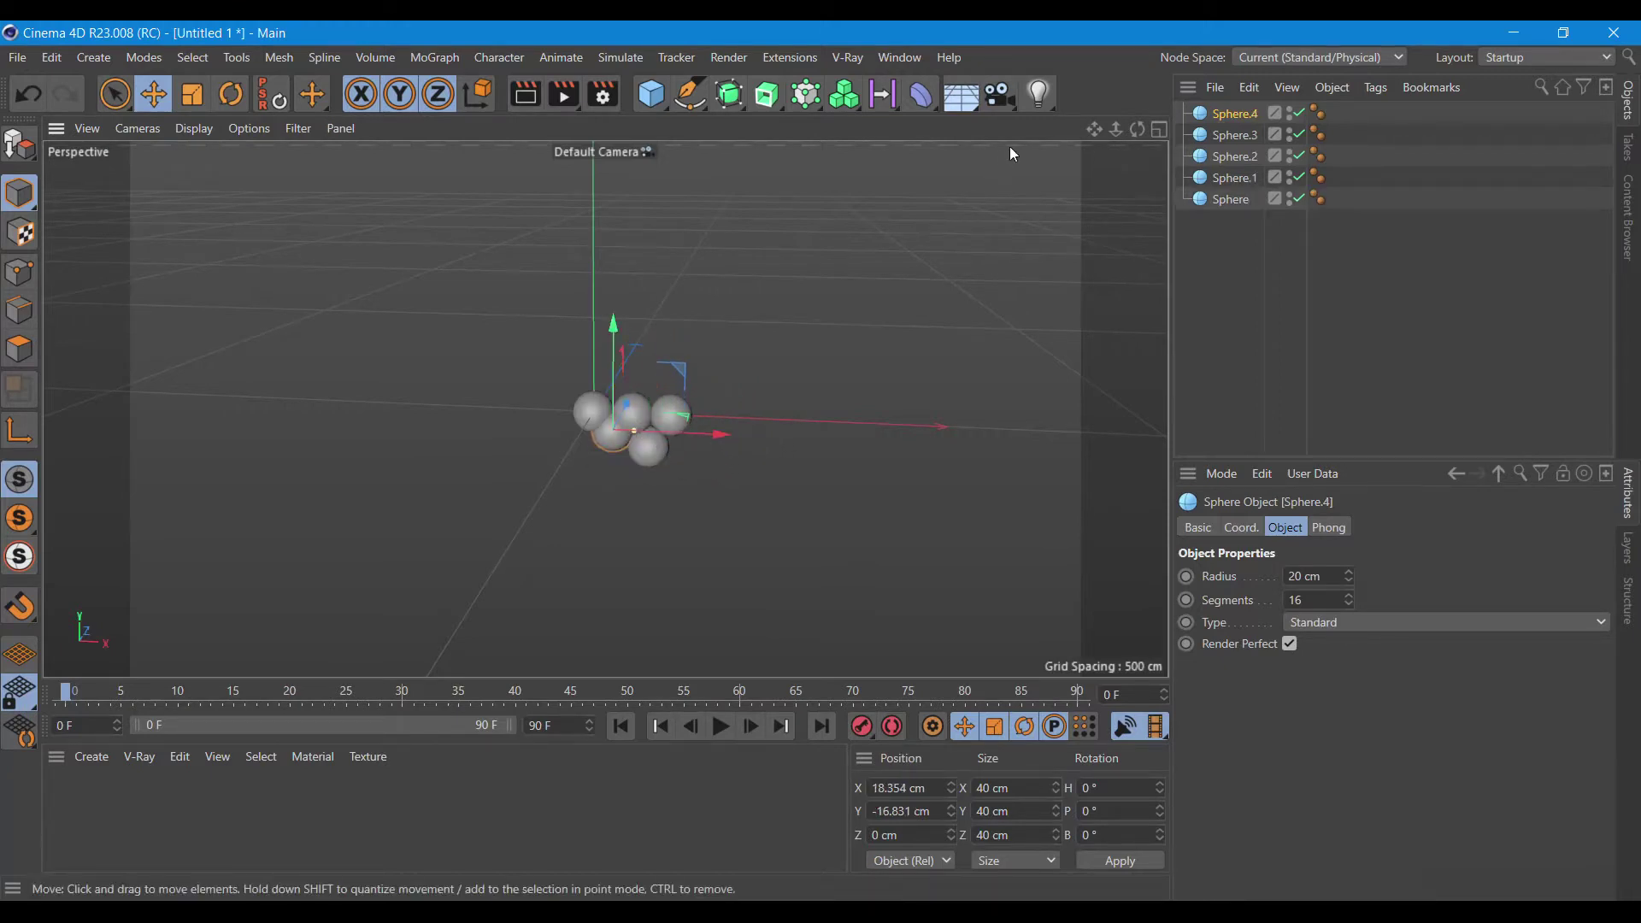
- Add a Volume Builder and Volume Mesher, and put all five spheres inside the builder
{"action": "left_click", "coordinate": [379, 60]}
{"action": "left_click", "coordinate": [392, 115]}
{"action": "left_click", "coordinate": [378, 58]}
{"action": "left_click", "coordinate": [415, 140]}
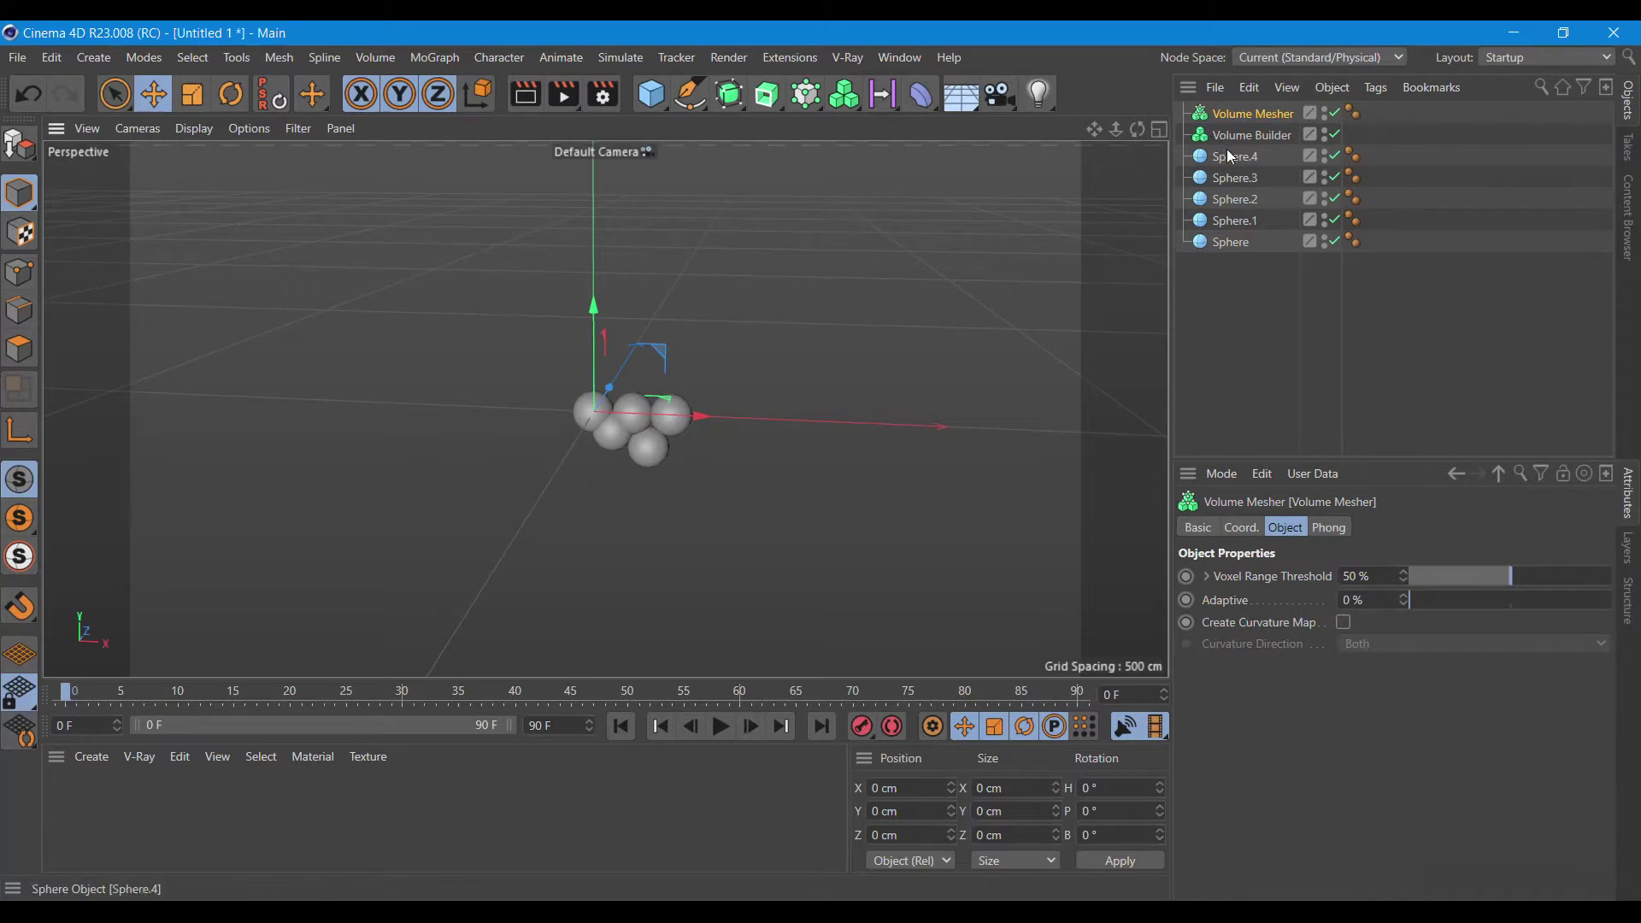
{"action": "left_click", "coordinate": [1228, 156]}
{"action": "left_click", "coordinate": [1228, 242], "text": "shift"}
{"action": "left_click_drag", "start_coordinate": [1227, 160], "coordinate": [1243, 135]}
- Set the Volume Builder's voxel size to 3 cm
{"action": "left_click", "coordinate": [1257, 135]}
{"action": "left_click_drag", "start_coordinate": [1315, 593], "coordinate": [1261, 597]}
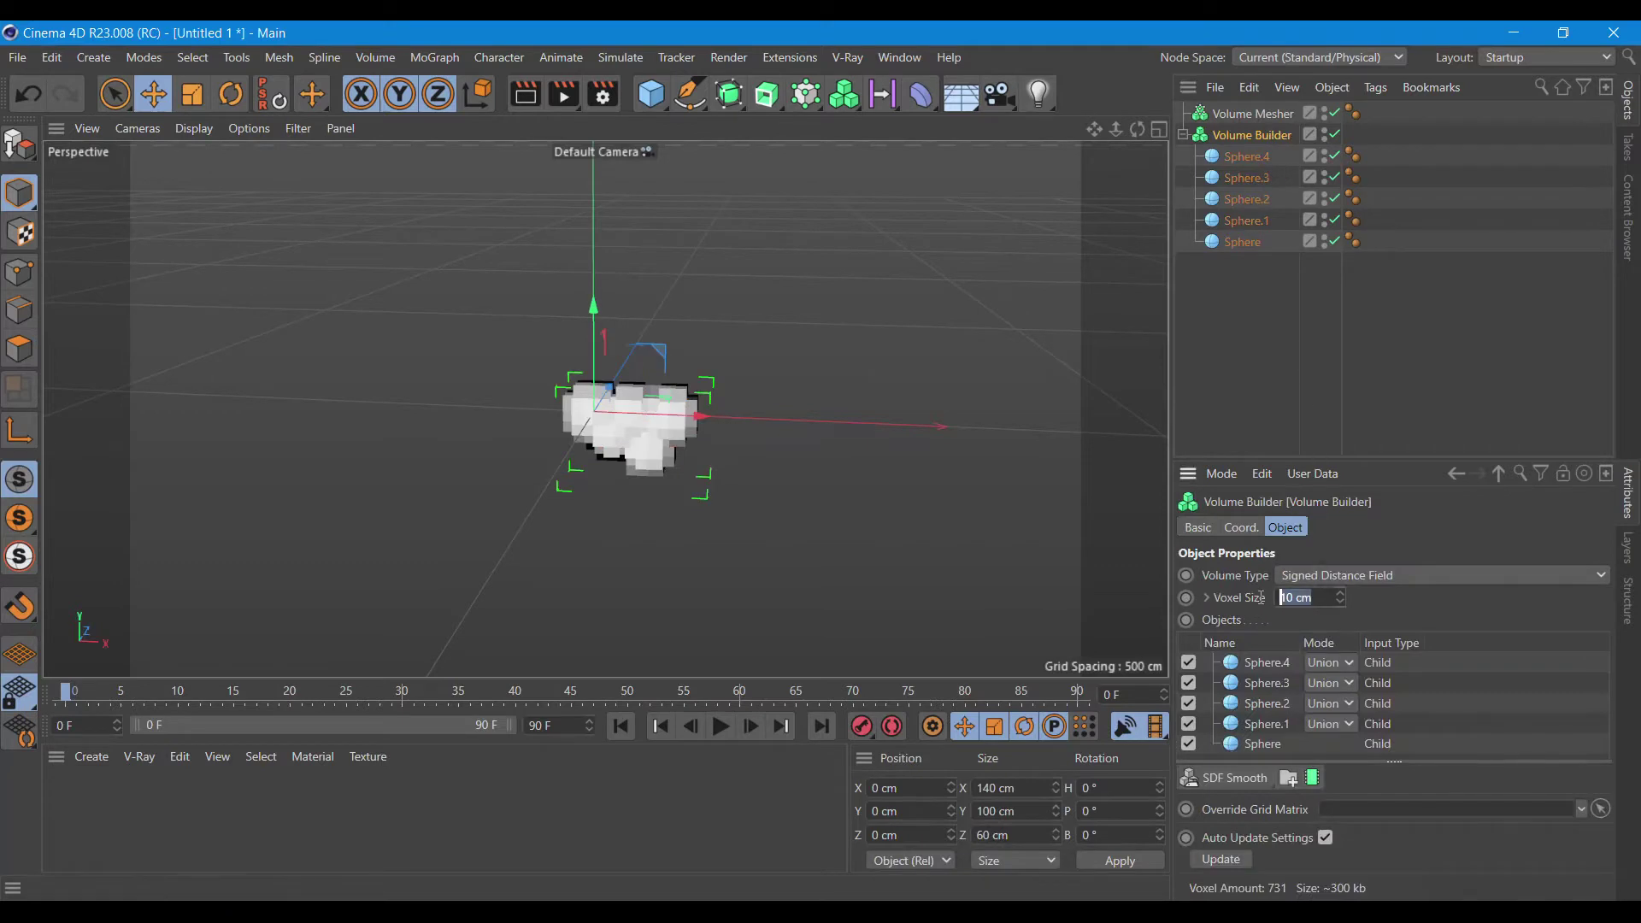
{"action": "type", "text": "3"}
{"action": "key", "text": "Return"}
- Nest the builder under the Volume Mesher with an 88% threshold and preview-render the cloud
{"action": "left_click_drag", "start_coordinate": [1248, 136], "coordinate": [1249, 116]}
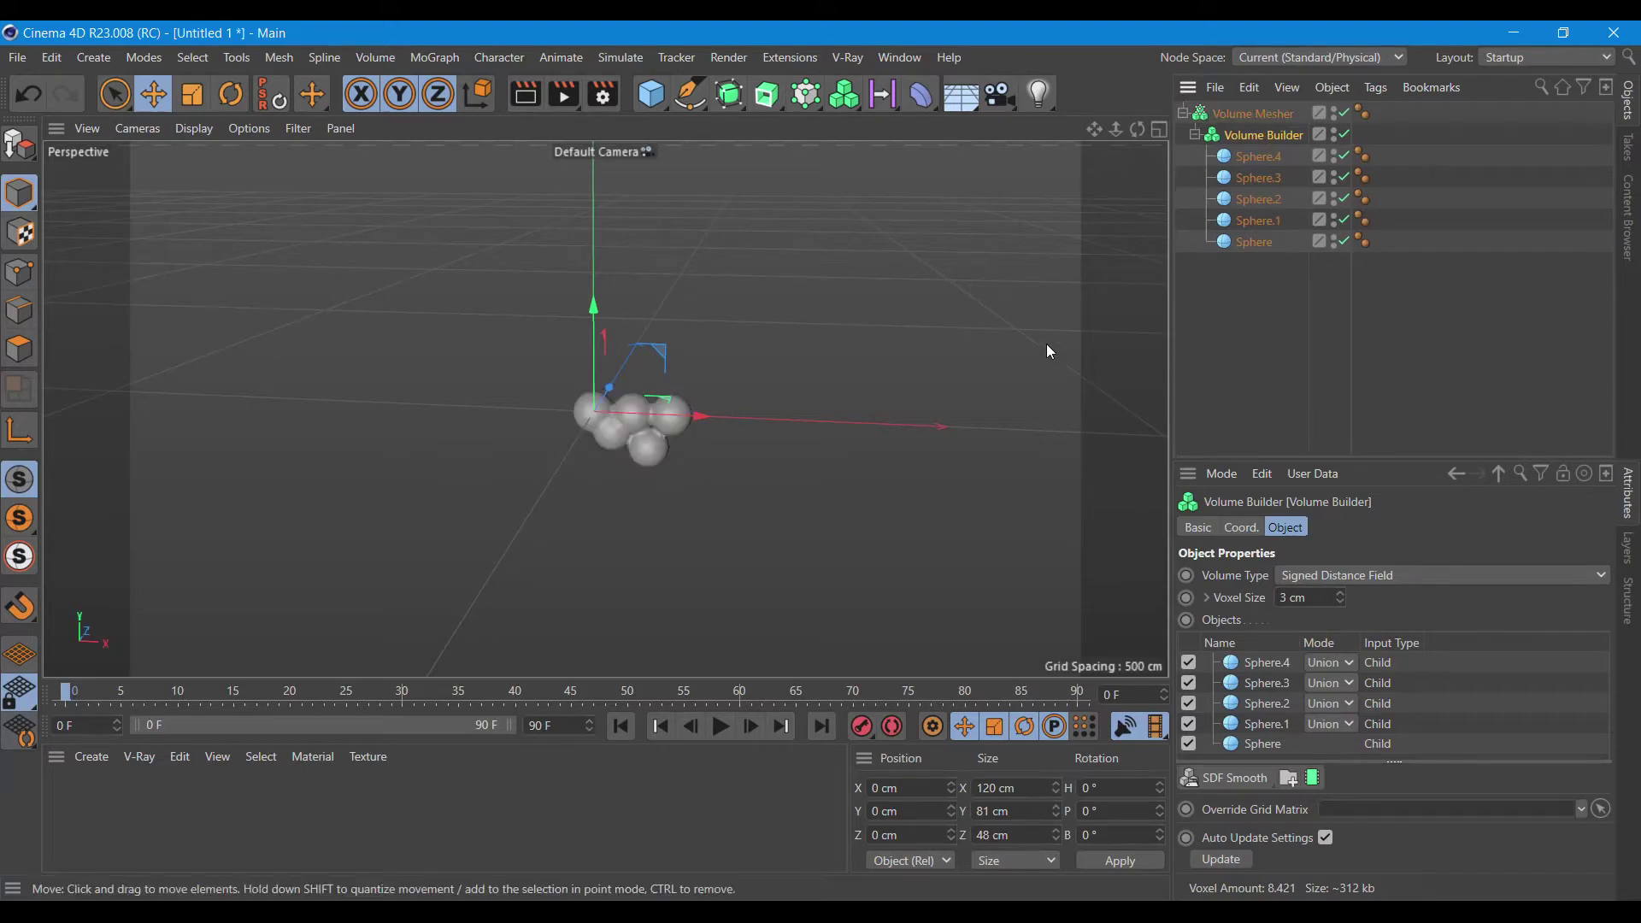
{"action": "left_click", "coordinate": [1255, 115]}
{"action": "left_click_drag", "start_coordinate": [1508, 579], "coordinate": [1598, 578]}
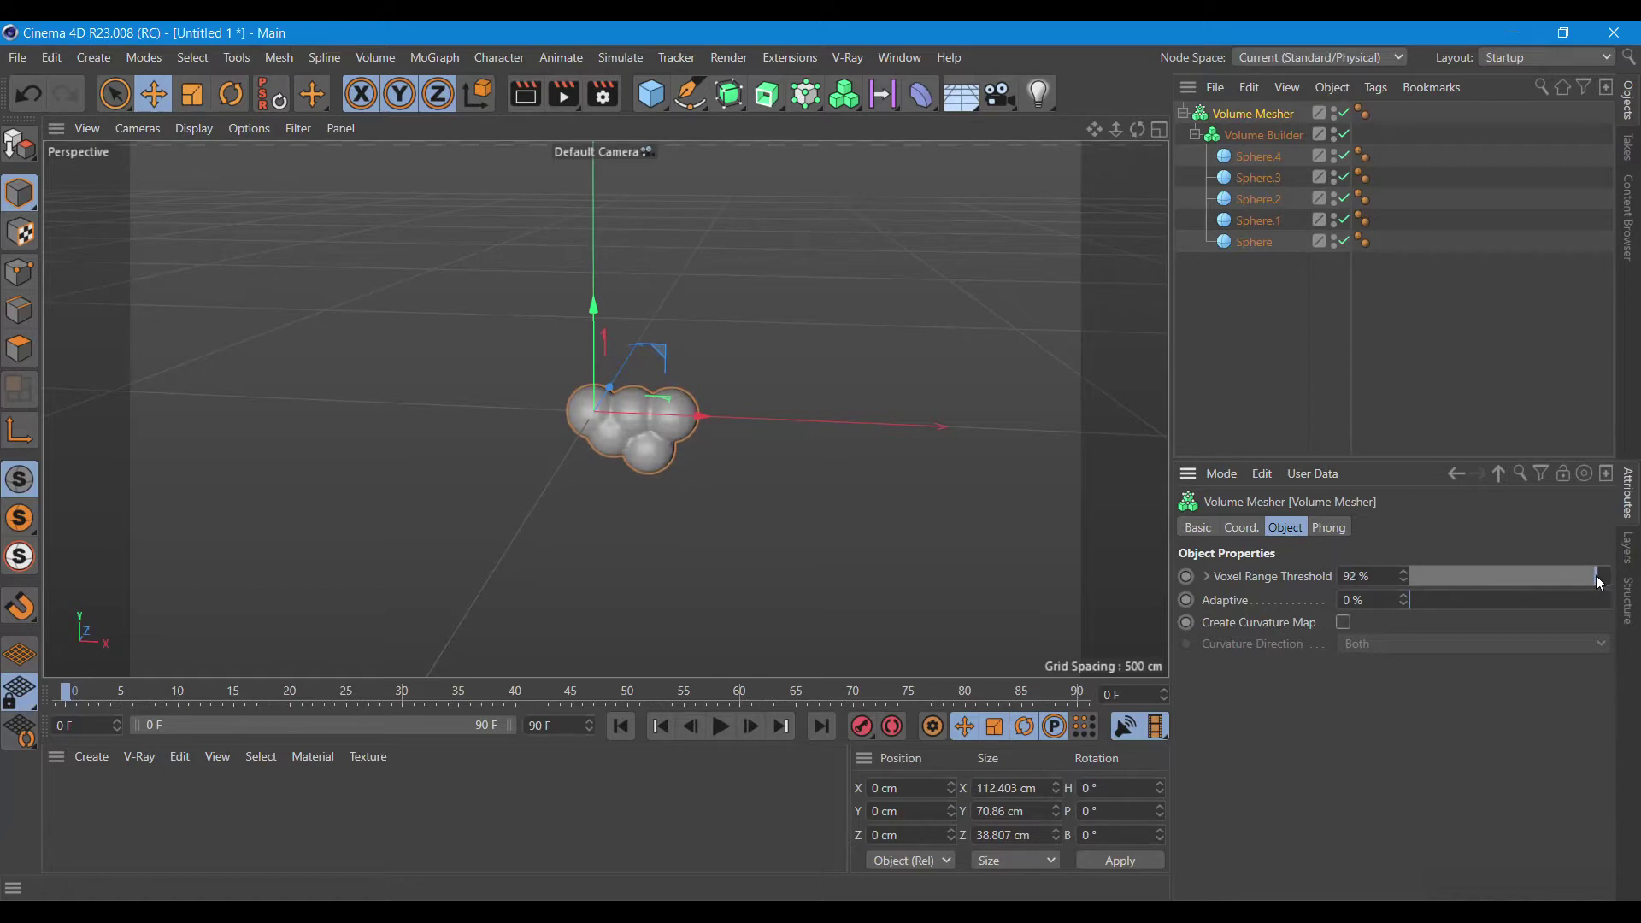
{"action": "left_click_drag", "start_coordinate": [1598, 580], "coordinate": [1587, 578]}
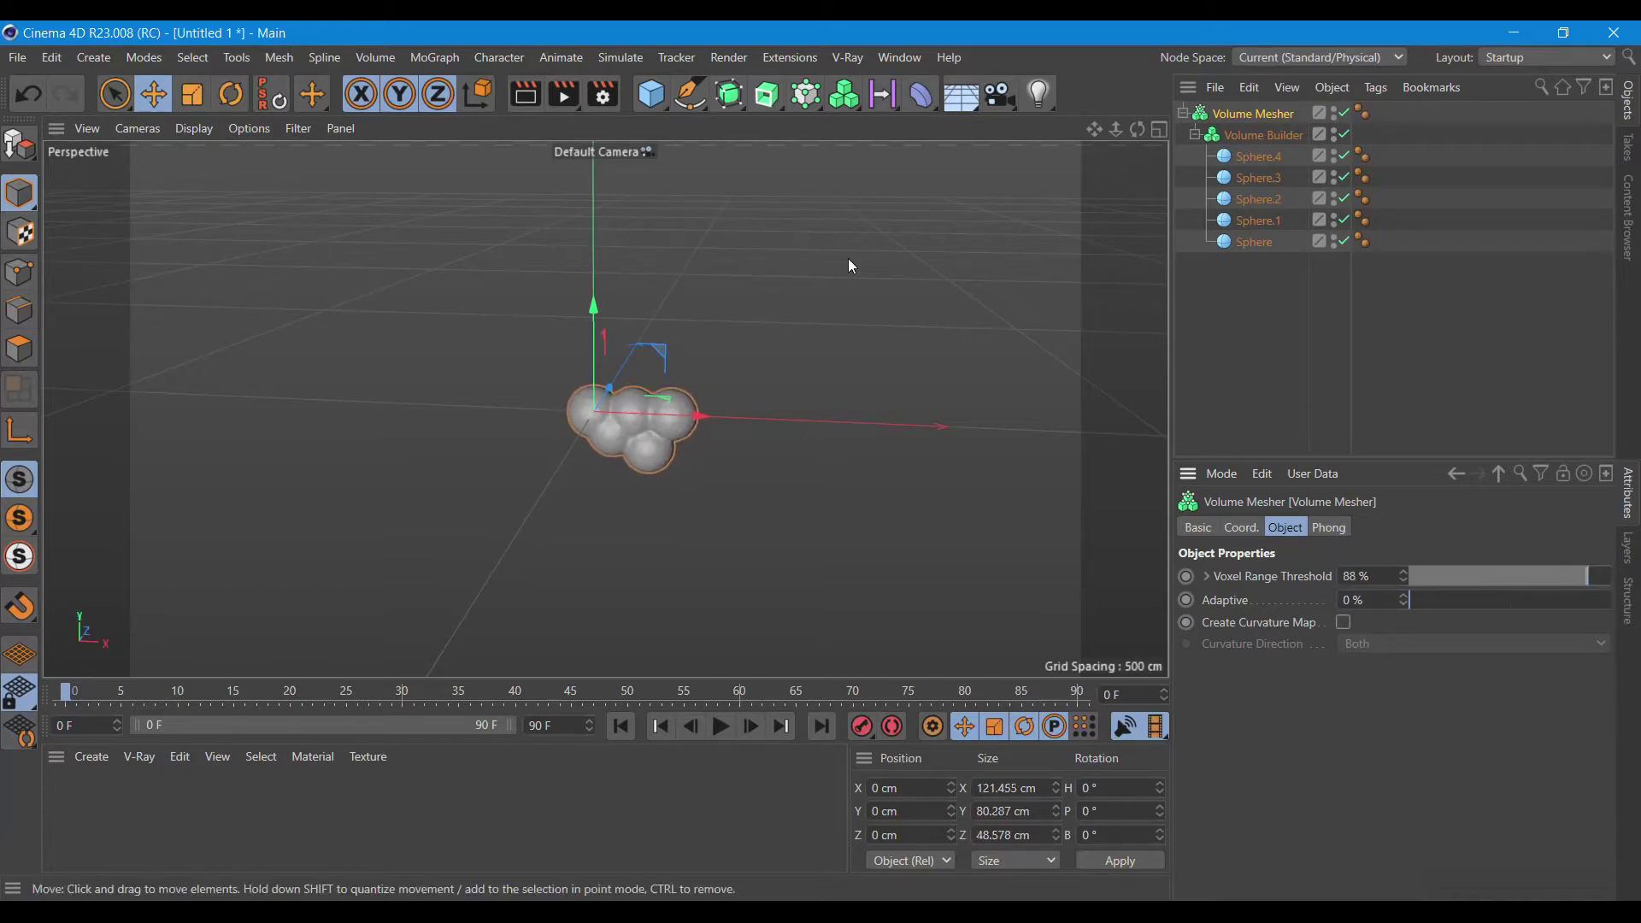
{"action": "left_click", "coordinate": [525, 94]}
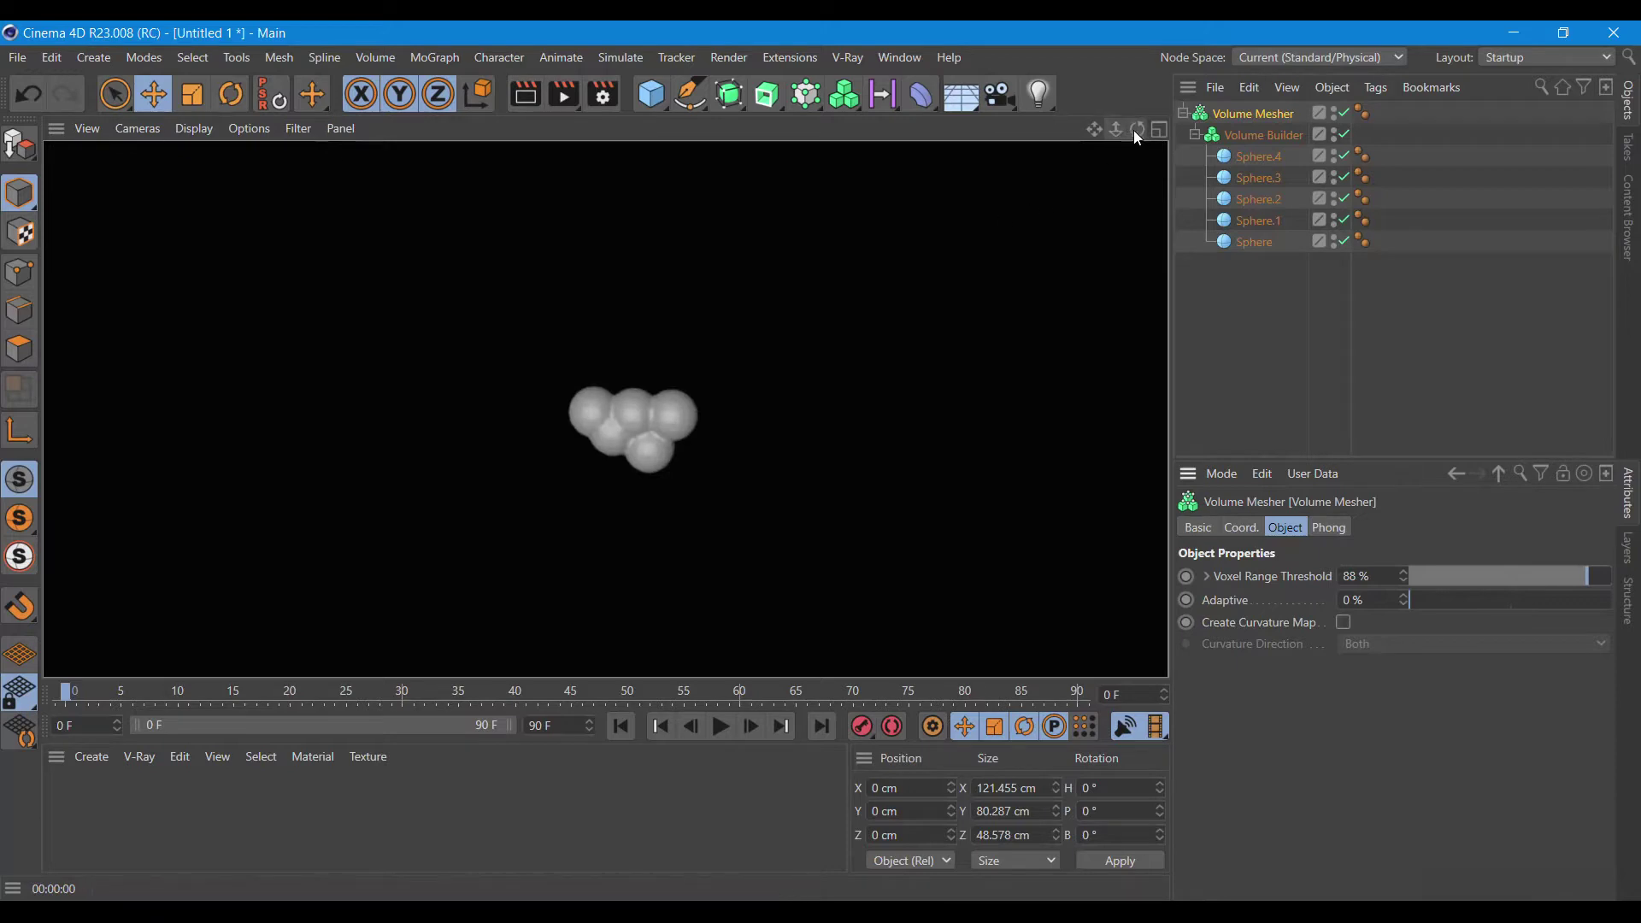
- Duplicate a sphere as Sphere.5 and position it in the cloud's gap
{"action": "left_click_drag", "start_coordinate": [1138, 129], "coordinate": [1188, 136]}
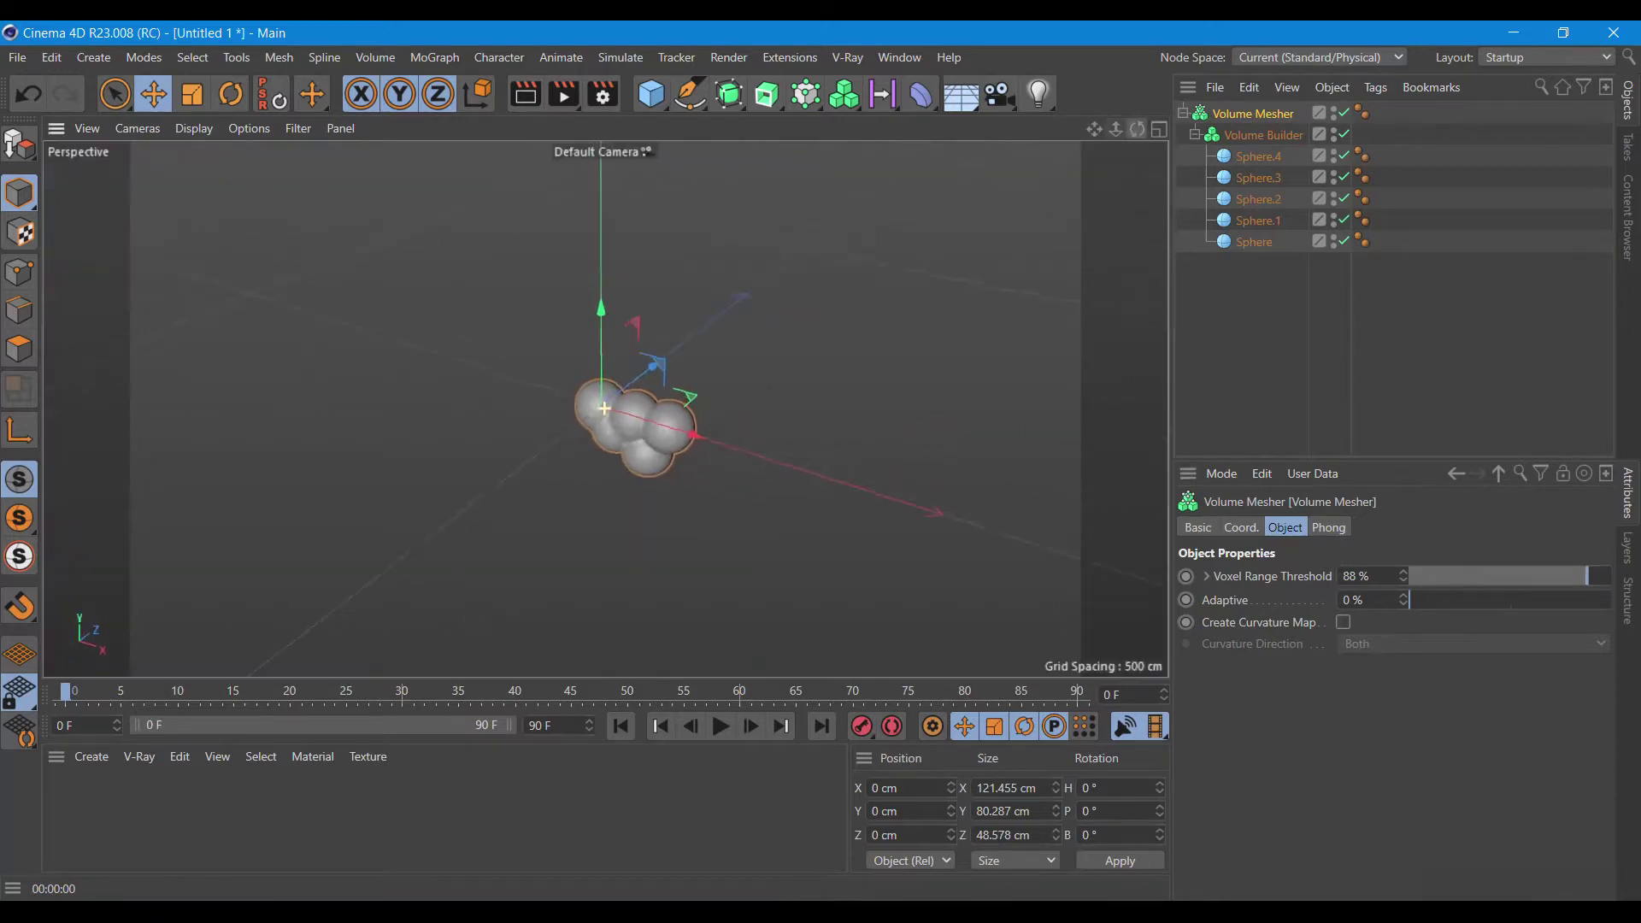
{"action": "left_click", "coordinate": [1255, 157]}
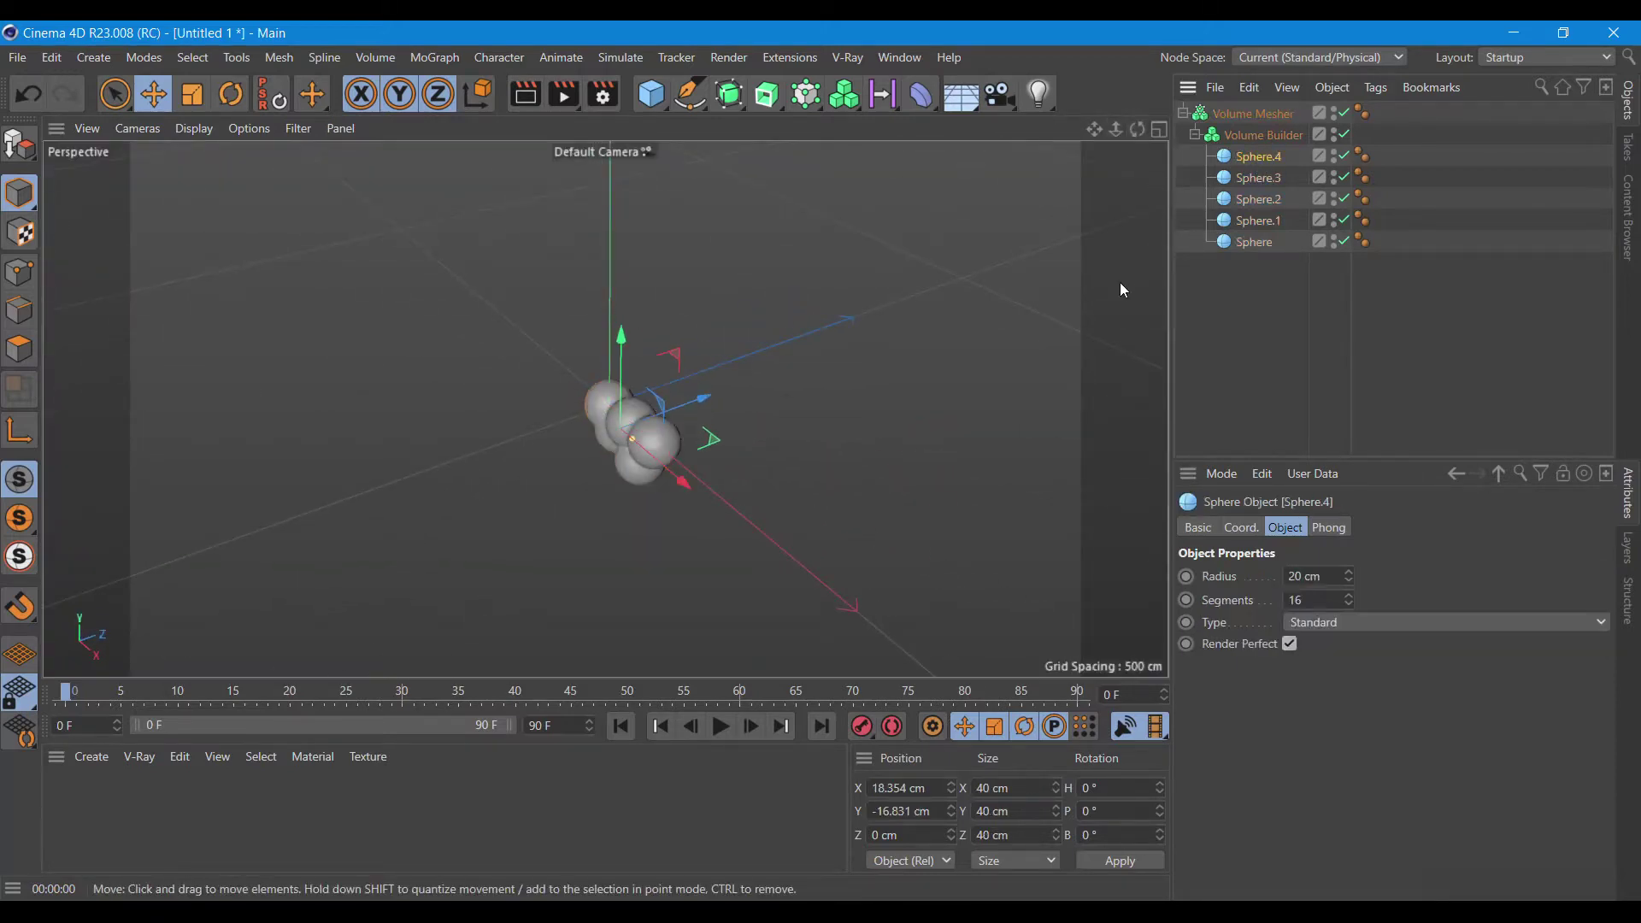
{"action": "left_click", "coordinate": [1259, 200]}
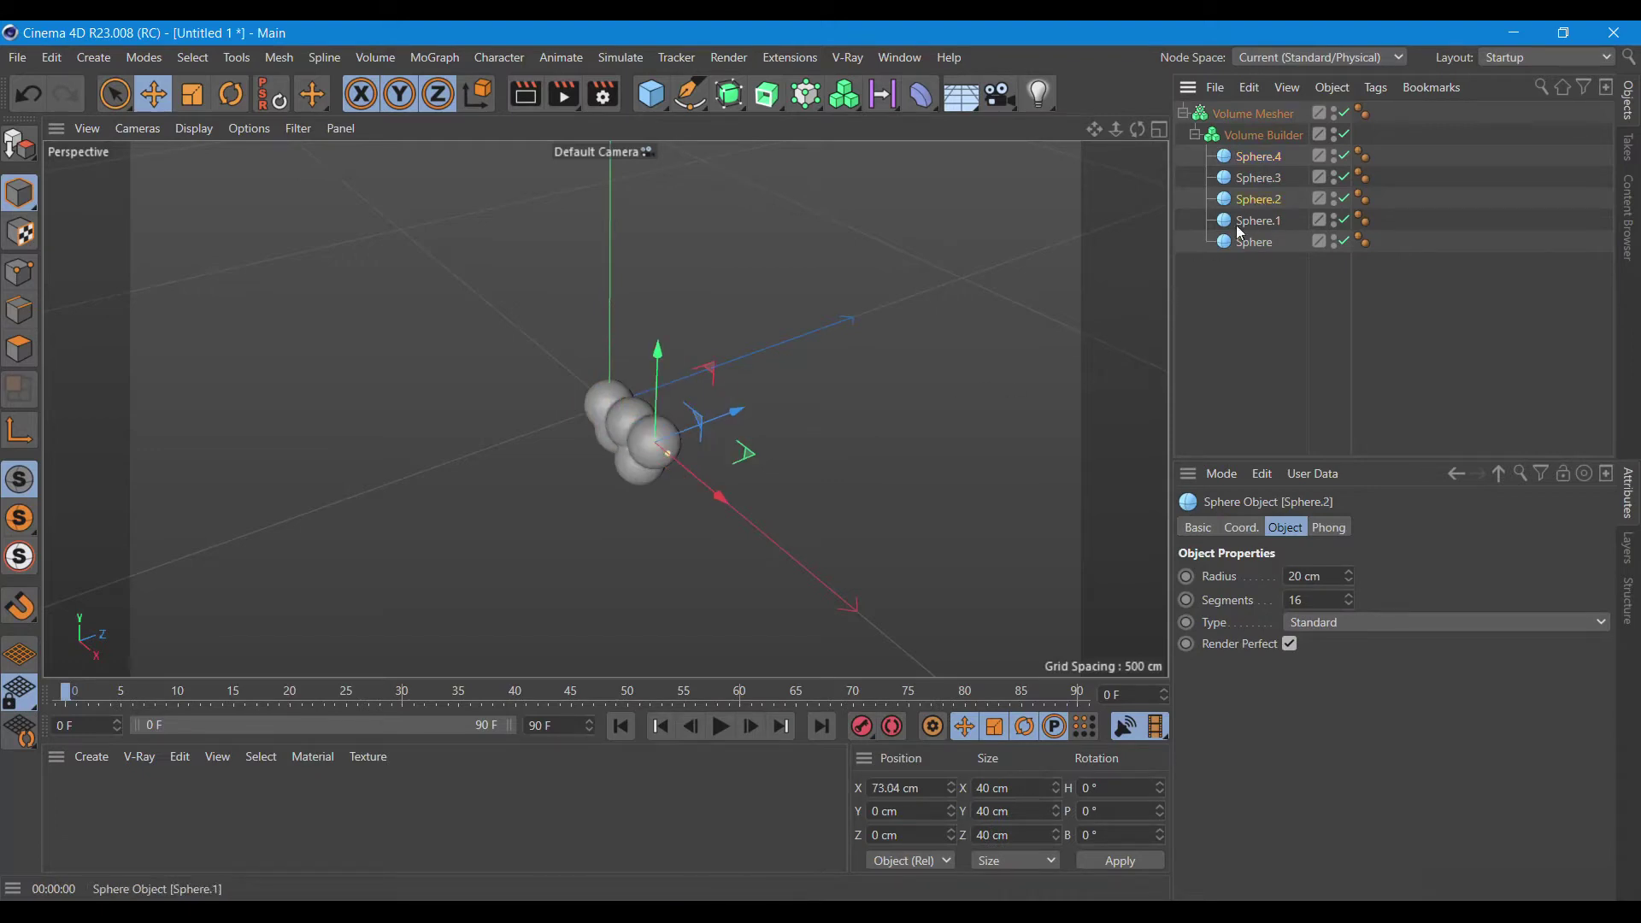
{"action": "left_click_drag", "start_coordinate": [1138, 129], "coordinate": [1094, 141]}
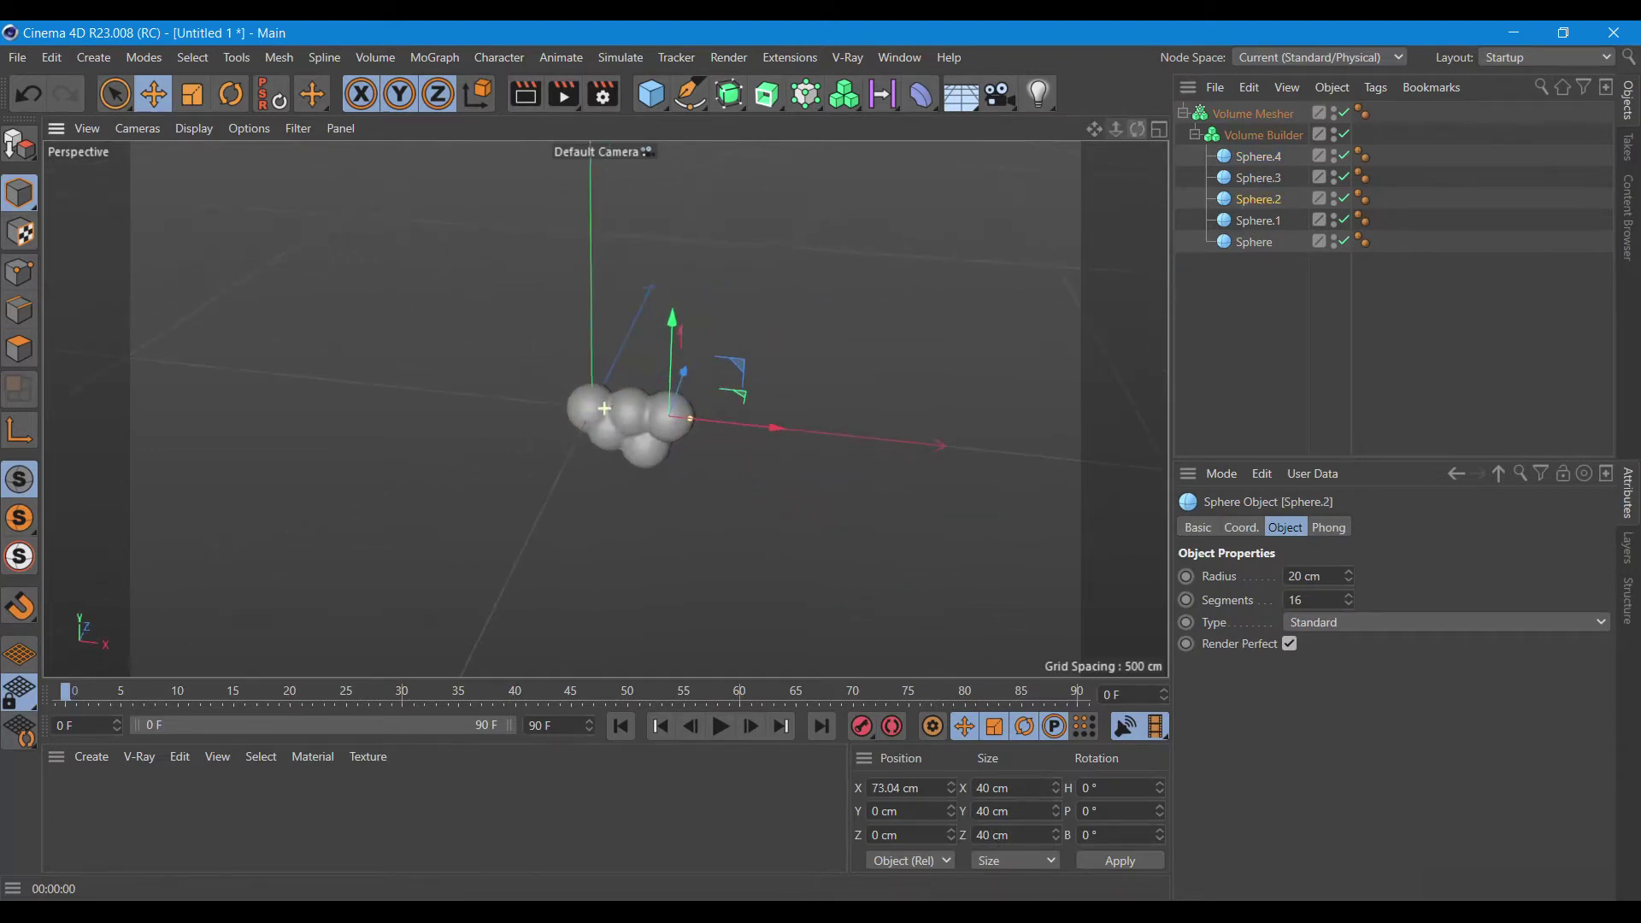
{"action": "left_click_drag", "start_coordinate": [688, 374], "coordinate": [683, 385], "text": "ctrl"}
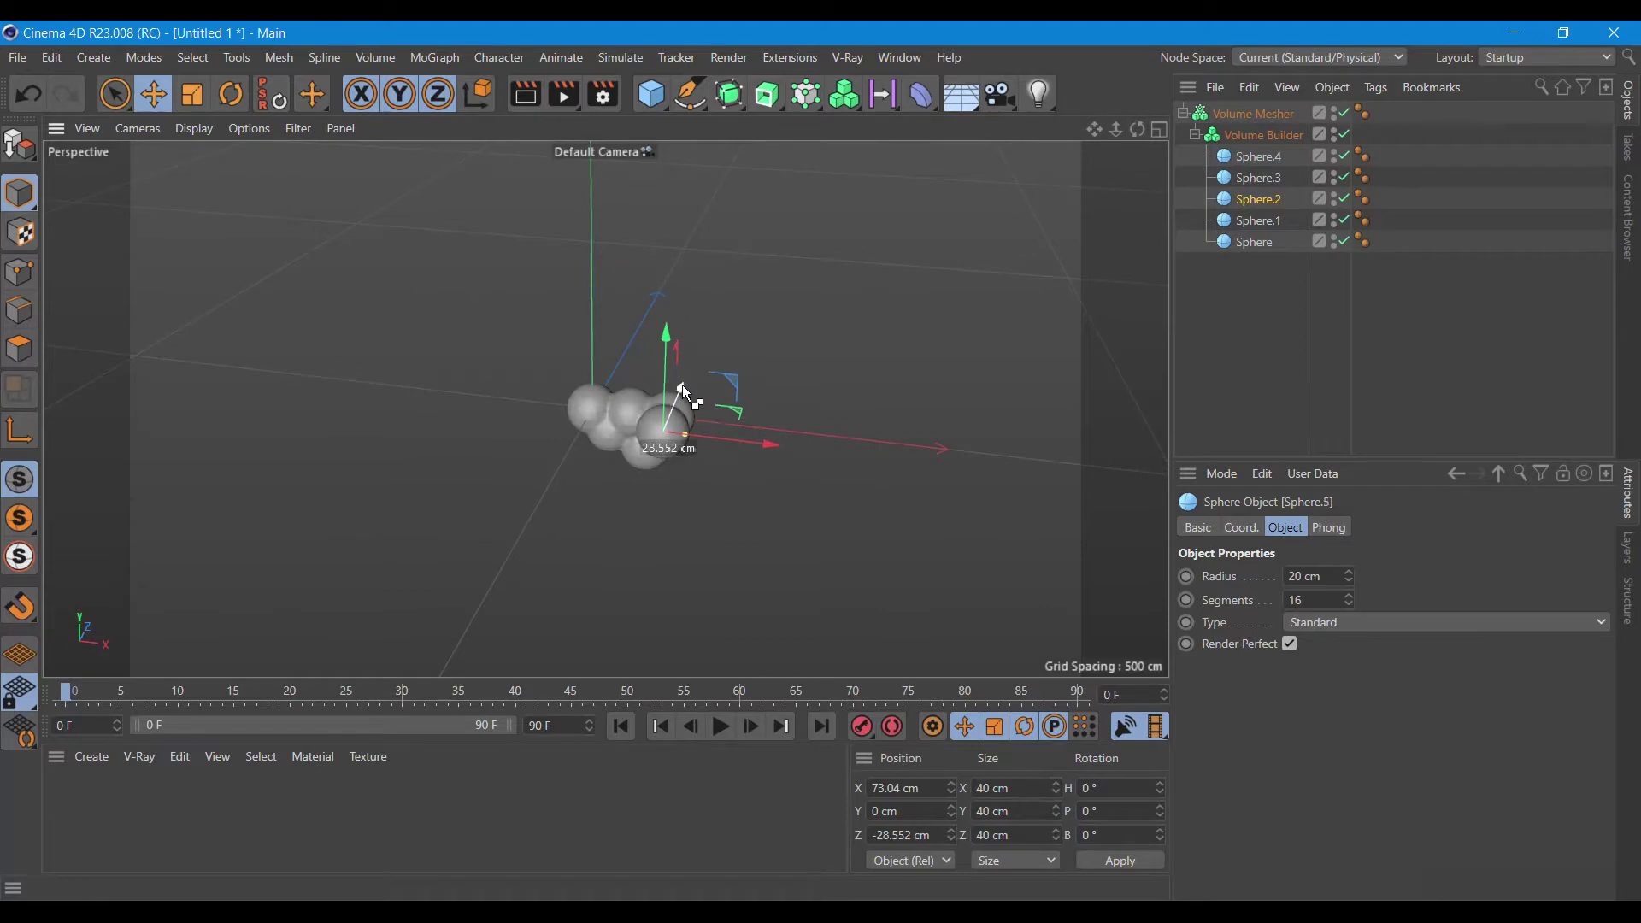
{"action": "left_click_drag", "start_coordinate": [719, 436], "coordinate": [682, 436]}
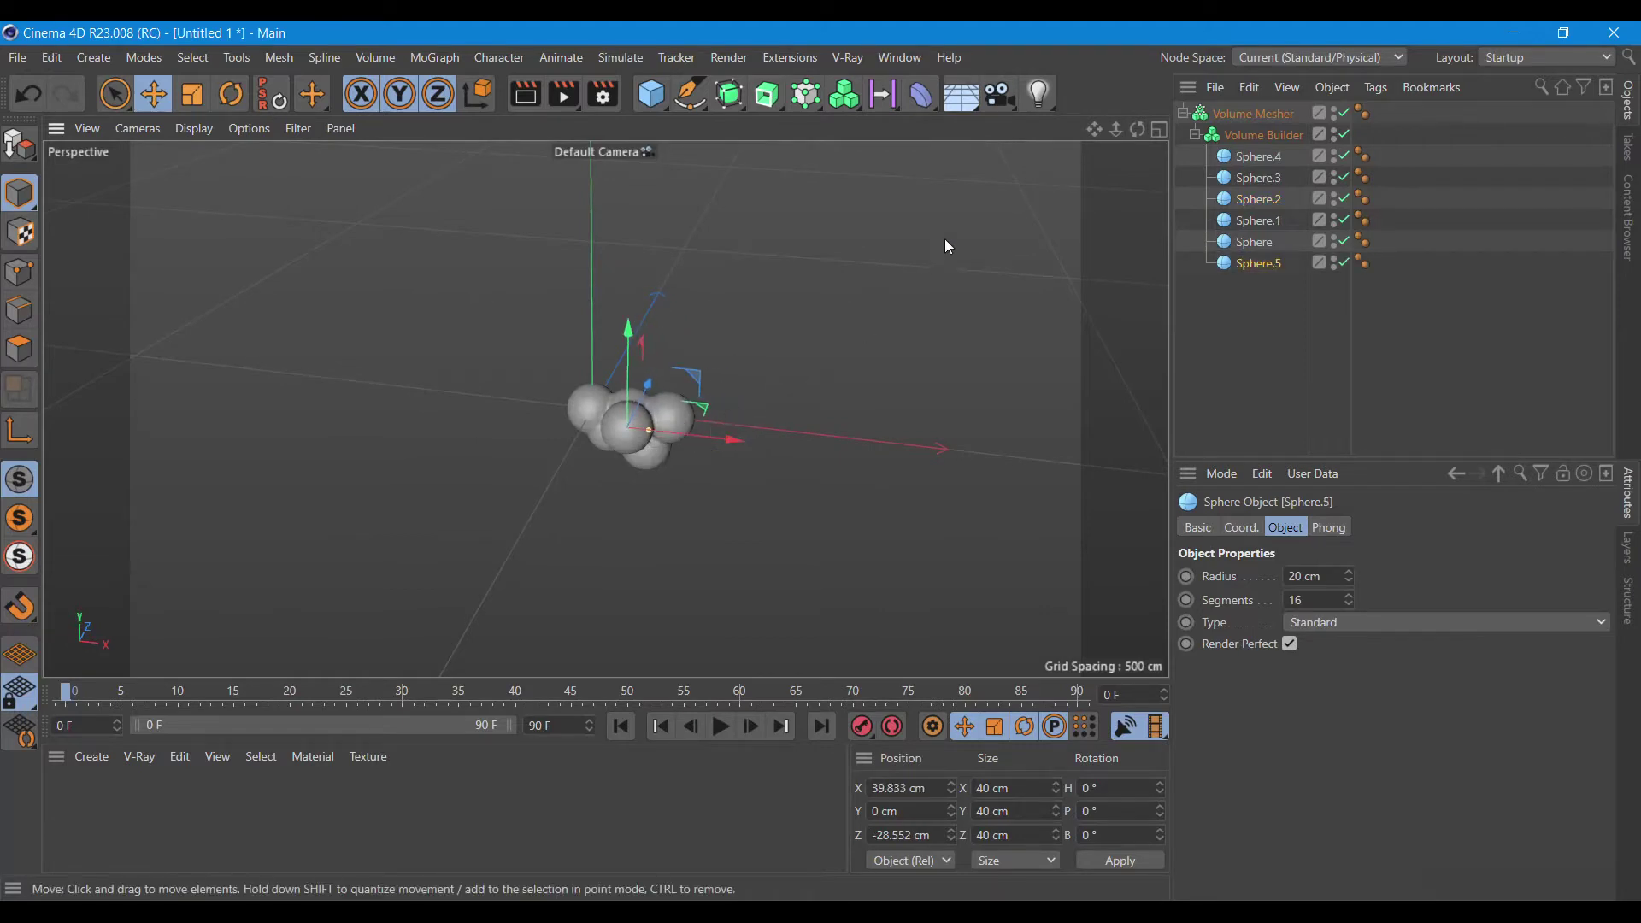
{"action": "mouse_move", "coordinate": [1138, 129]}
{"action": "left_mouse_down"}
{"action": "mouse_move", "coordinate": [627, 351]}
{"action": "mouse_move", "coordinate": [627, 376]}
{"action": "left_mouse_up"}
{"action": "left_click_drag", "start_coordinate": [624, 435], "coordinate": [677, 420]}
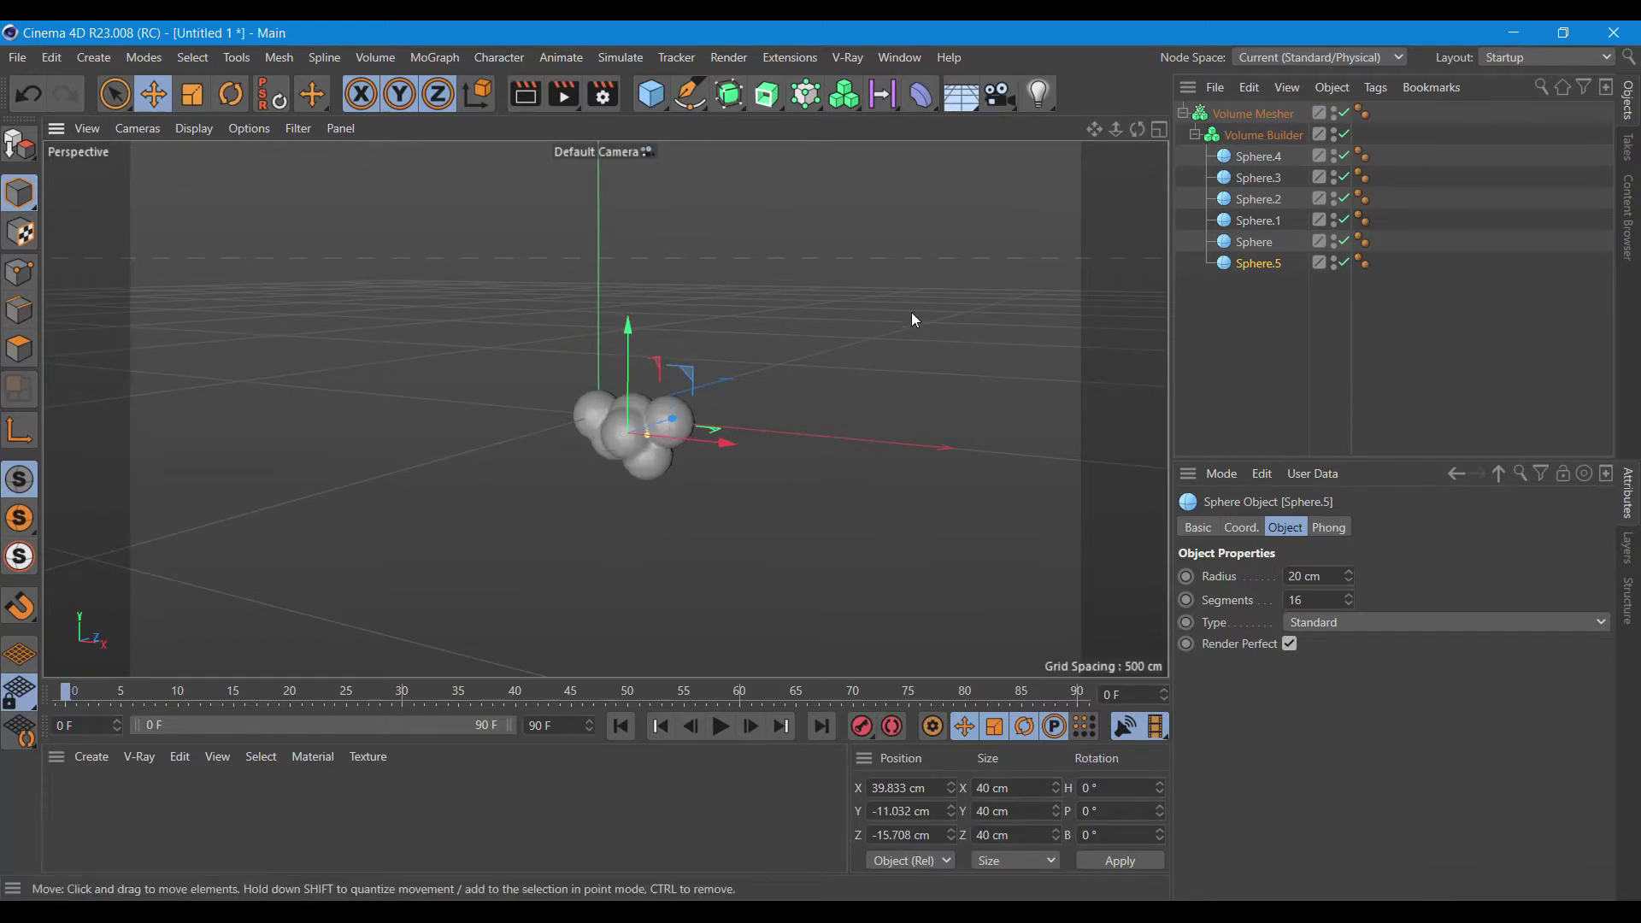
{"action": "left_click_drag", "start_coordinate": [1138, 129], "coordinate": [604, 409]}
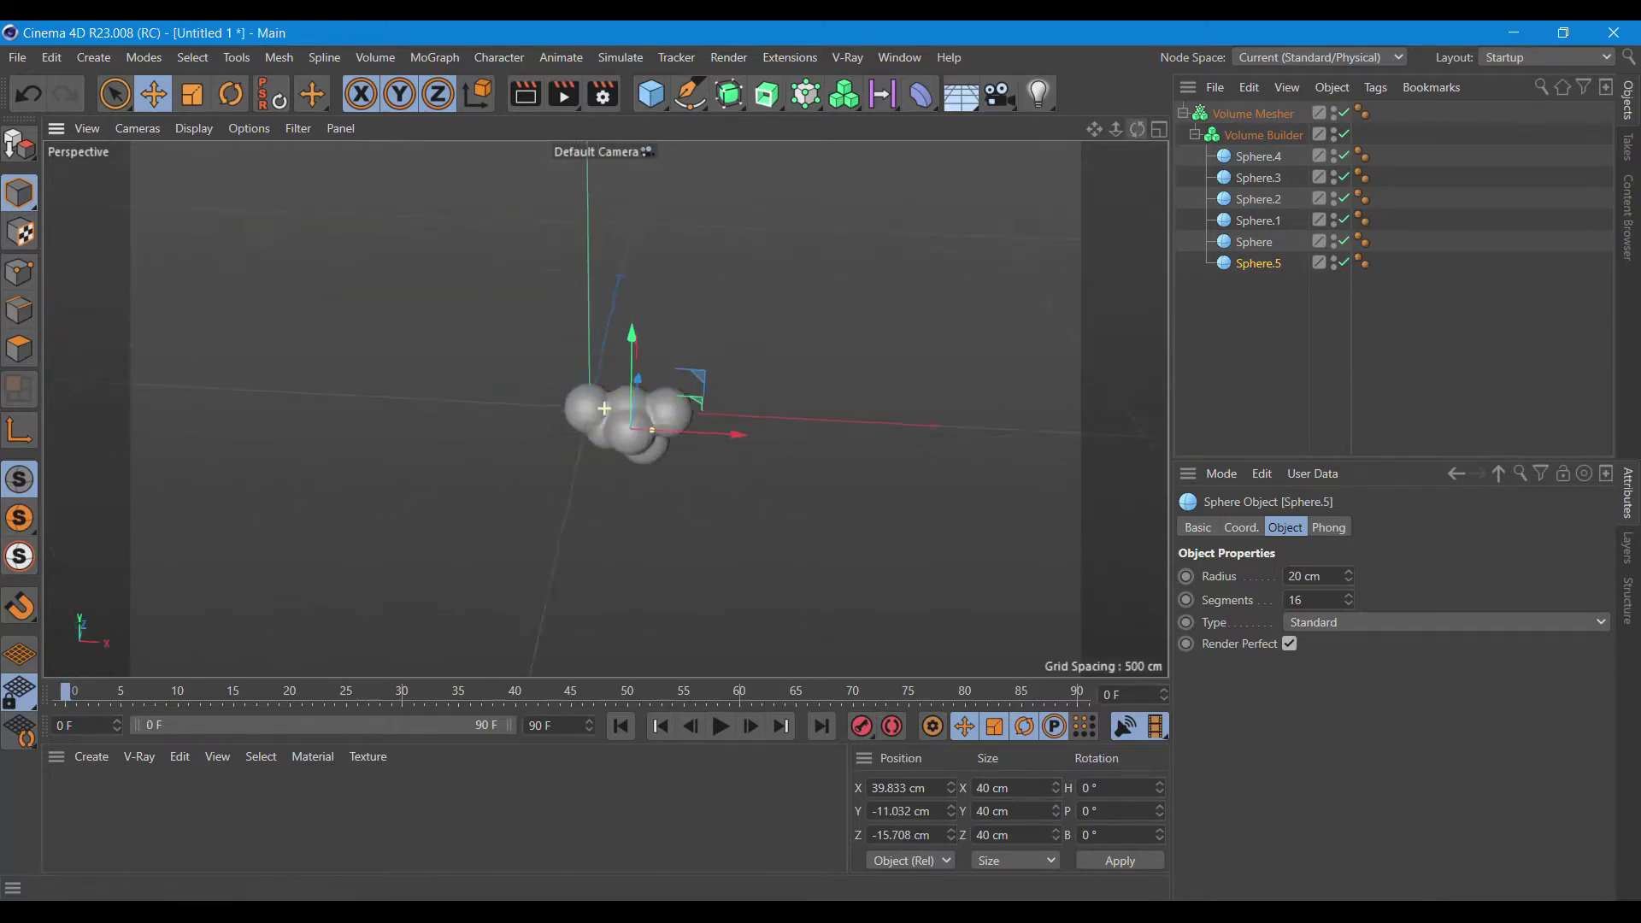
{"action": "left_click_drag", "start_coordinate": [604, 408], "coordinate": [775, 391]}
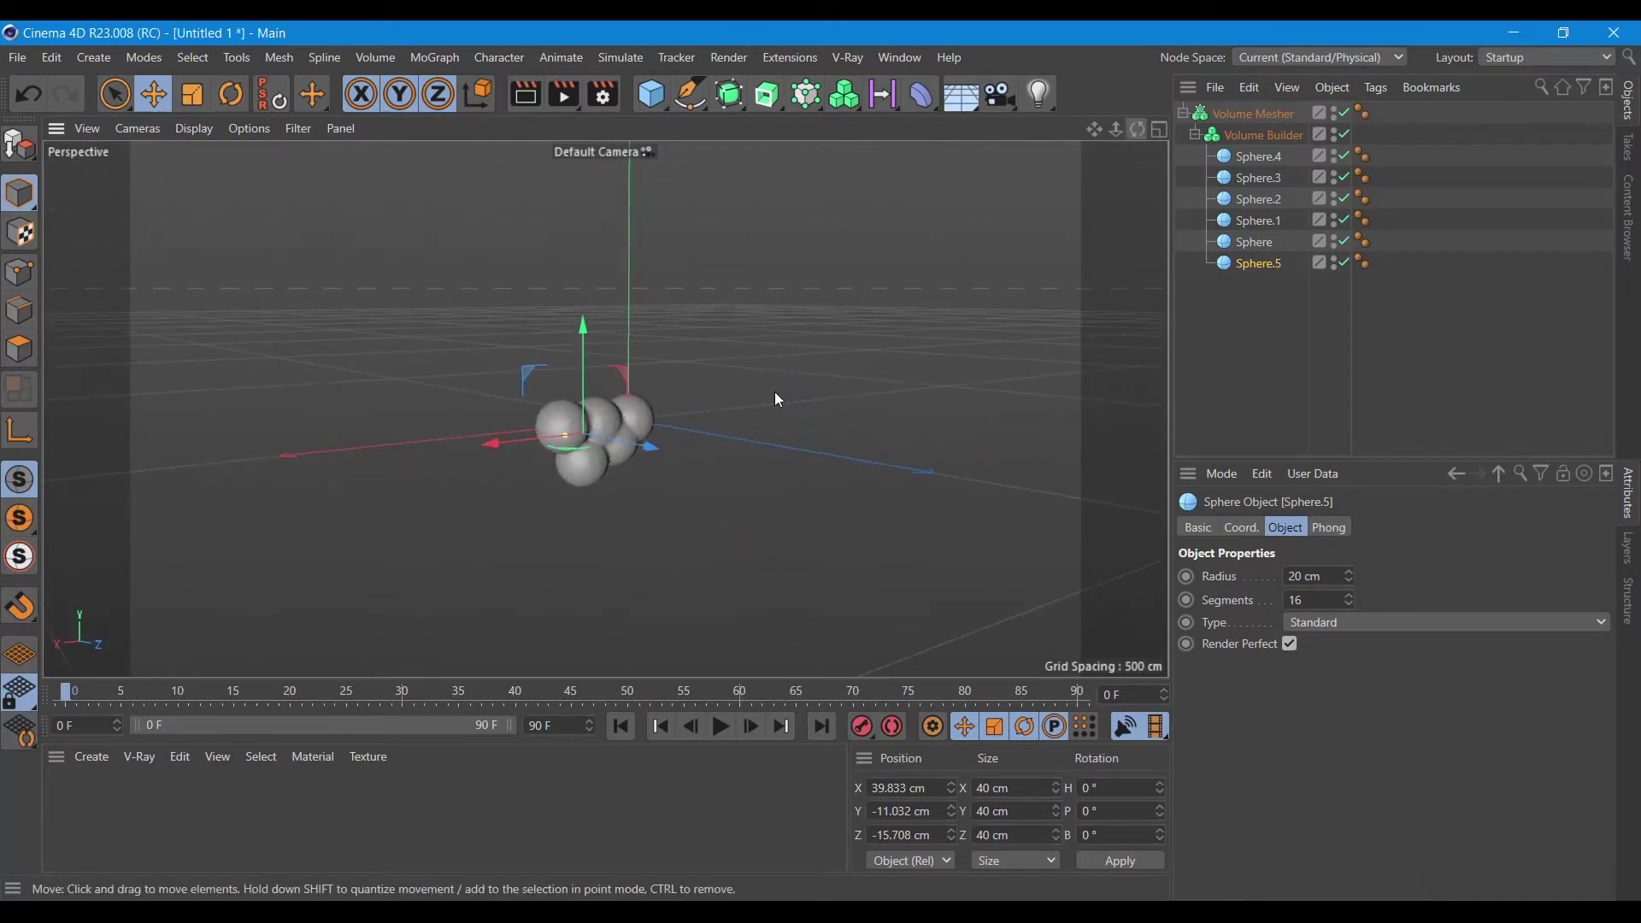
{"action": "left_click_drag", "start_coordinate": [646, 444], "coordinate": [664, 444]}
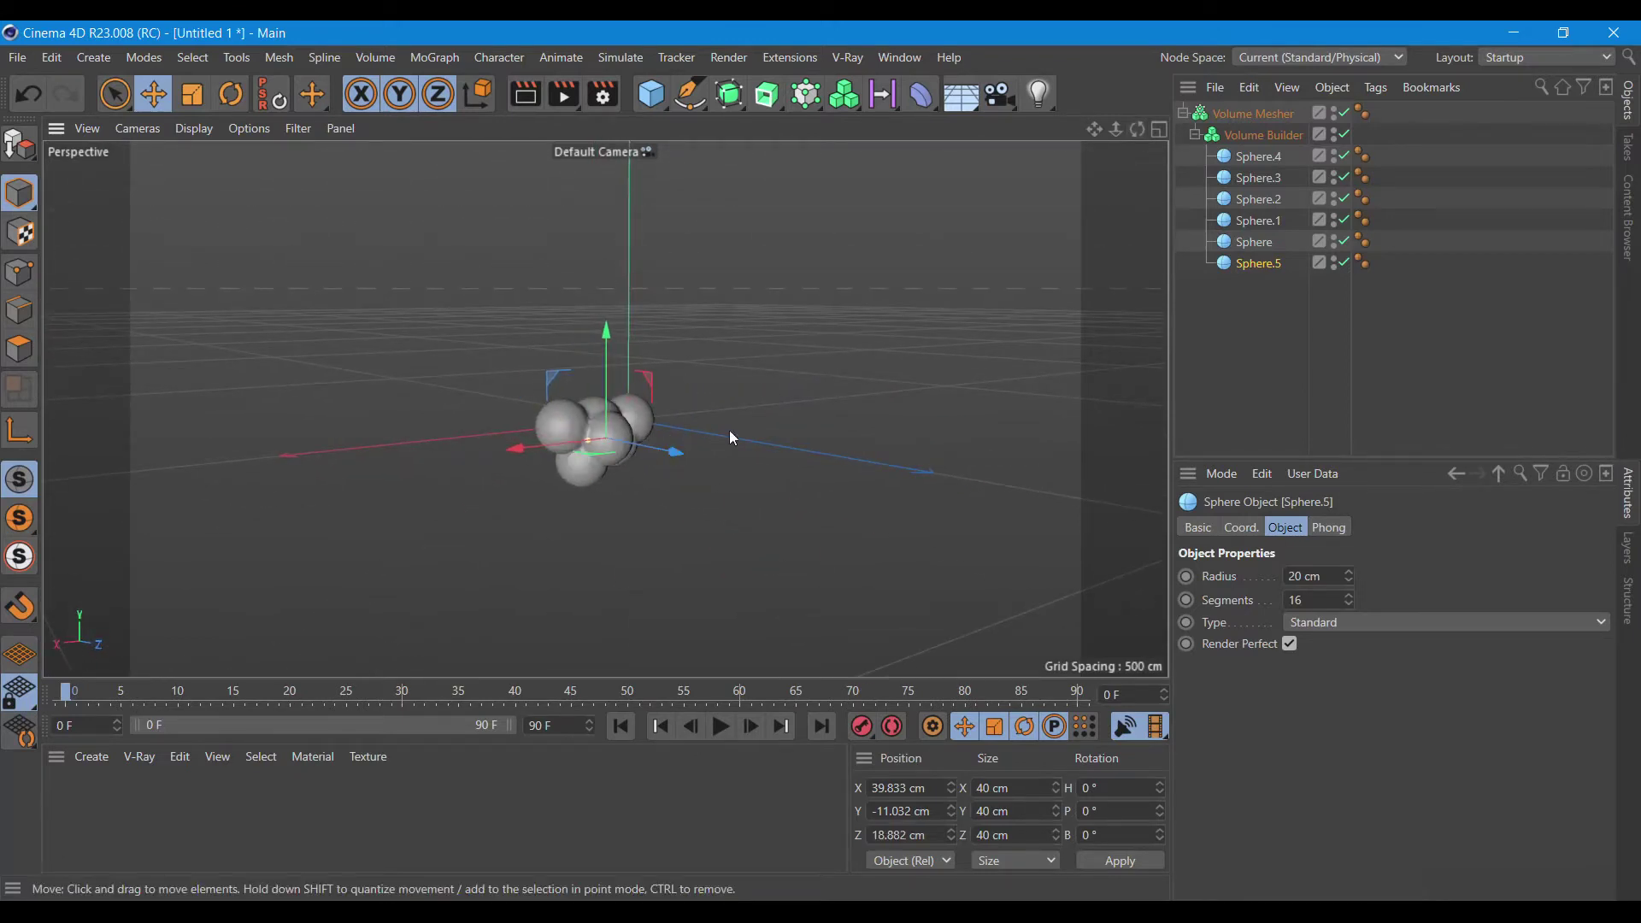
{"action": "left_click_drag", "start_coordinate": [1140, 131], "coordinate": [1103, 159]}
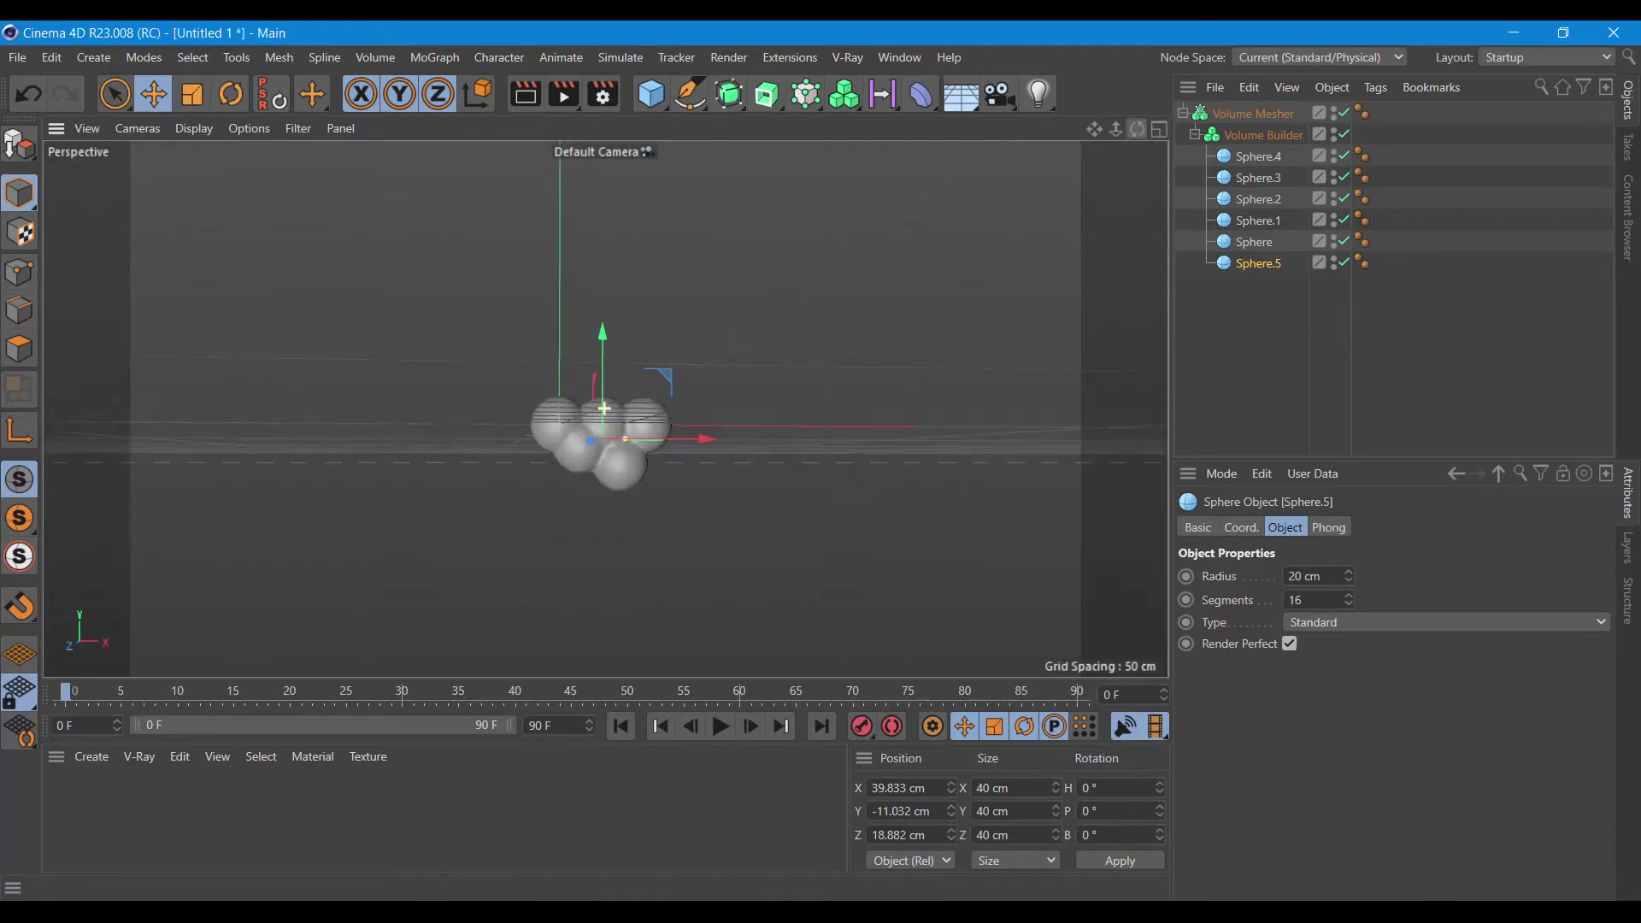
- Raise the new sphere's segments to 28
{"action": "scroll", "coordinate": [526, 439], "scroll_direction": "up", "scroll_amount": 2}
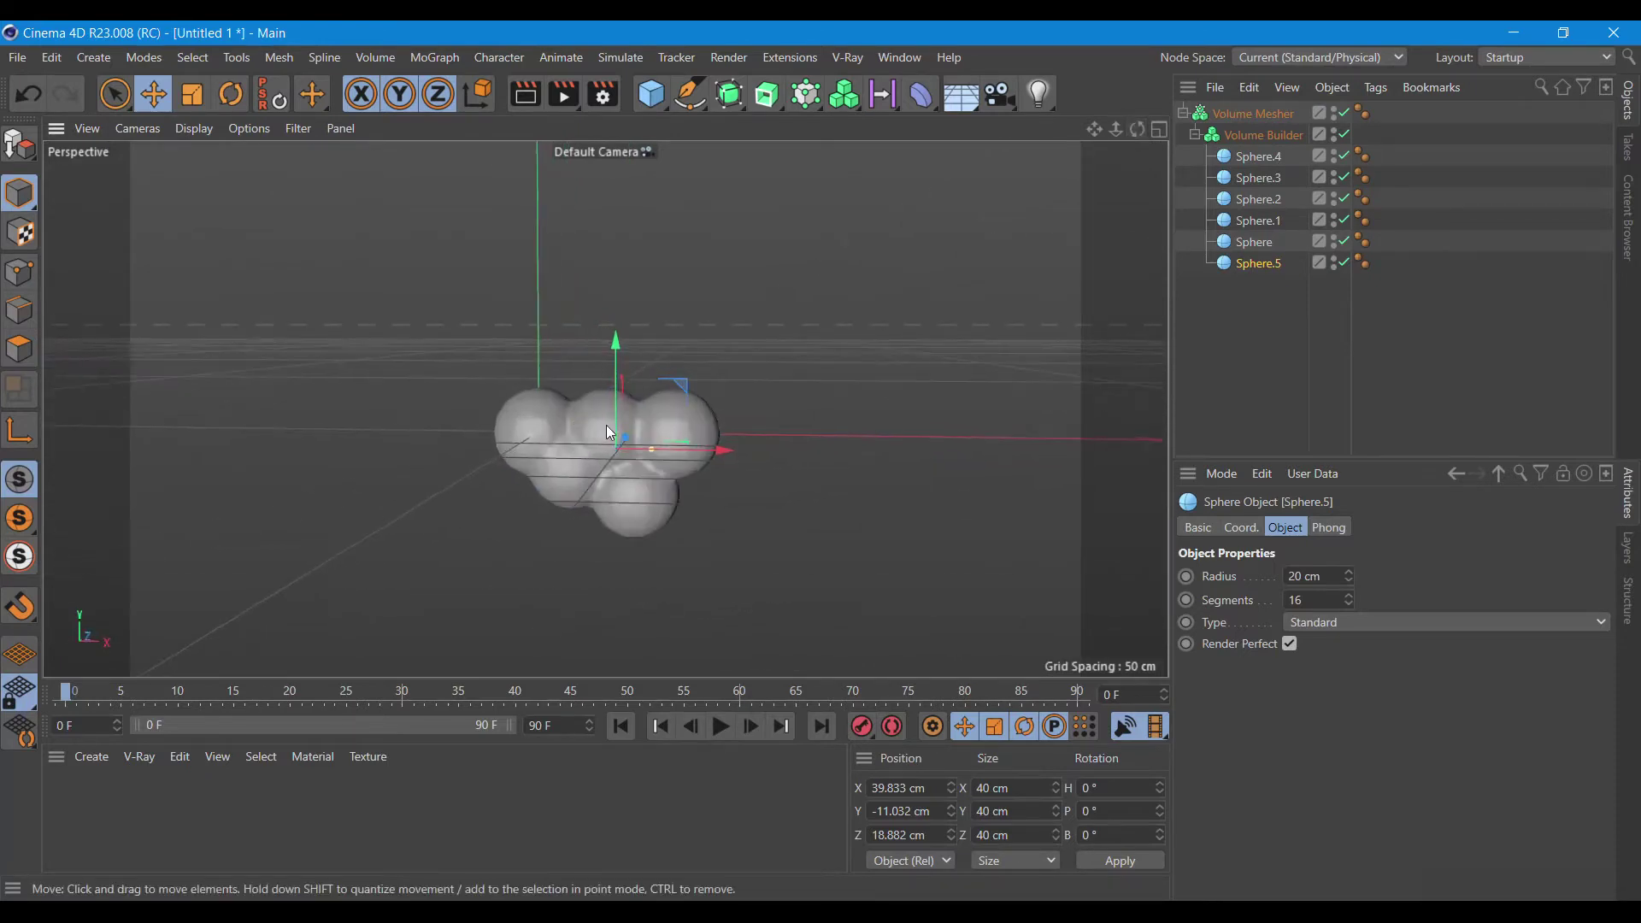
{"action": "scroll", "coordinate": [602, 423], "scroll_direction": "up", "scroll_amount": 3}
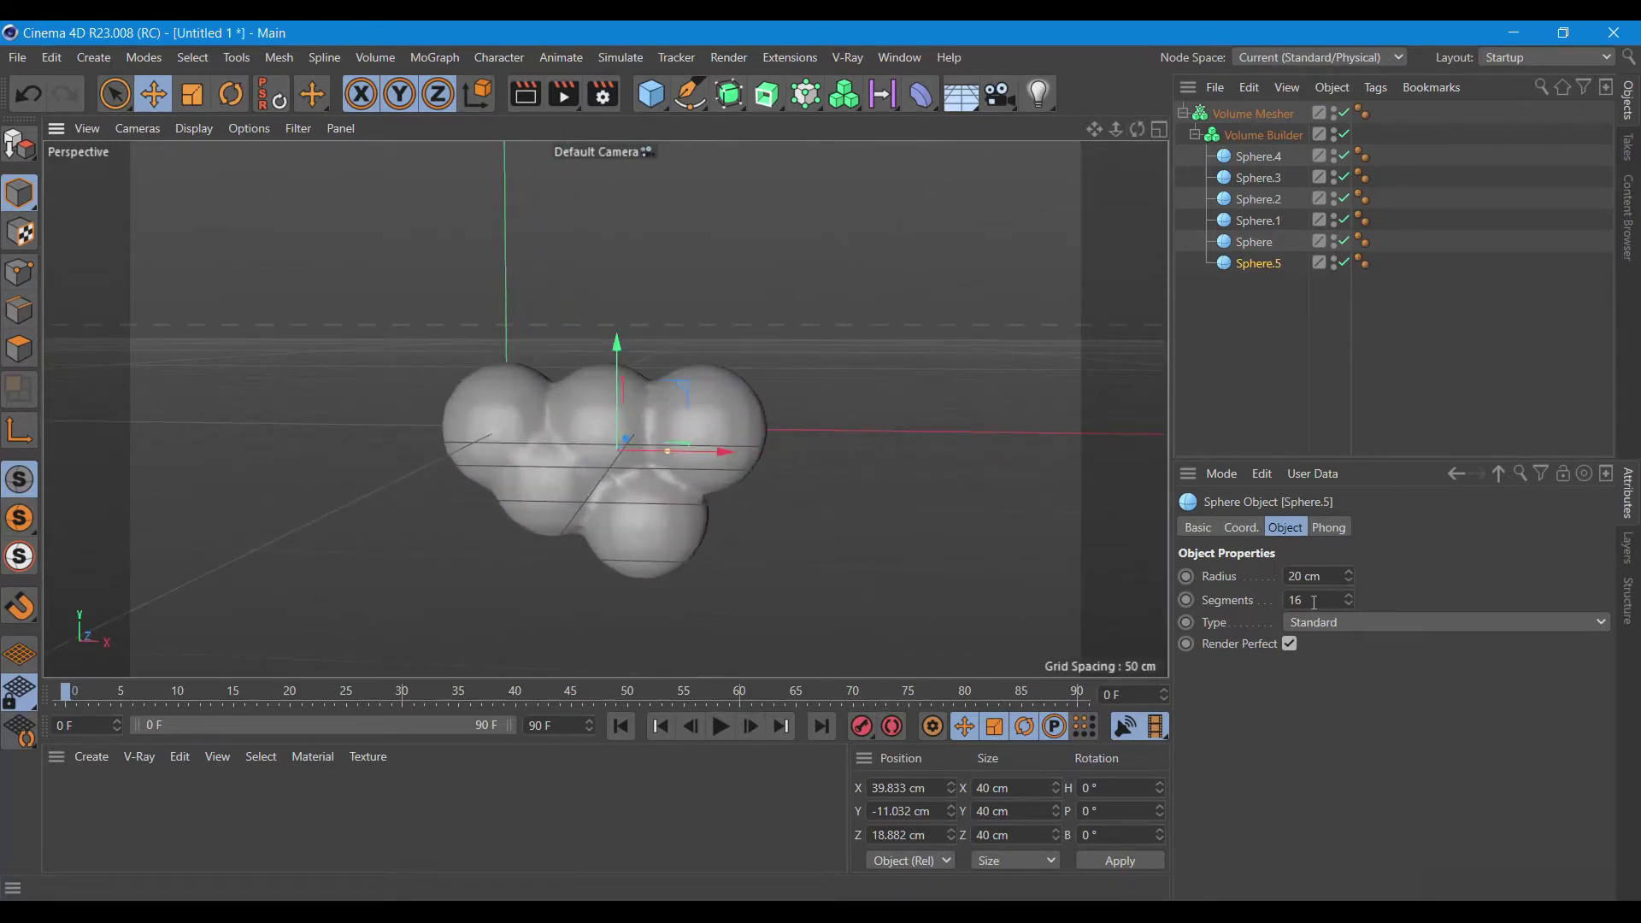
{"action": "left_click_drag", "start_coordinate": [1352, 604], "coordinate": [1351, 590]}
- Increase the Volume Builder's voxel size to 3.5 cm
{"action": "left_click", "coordinate": [1269, 137]}
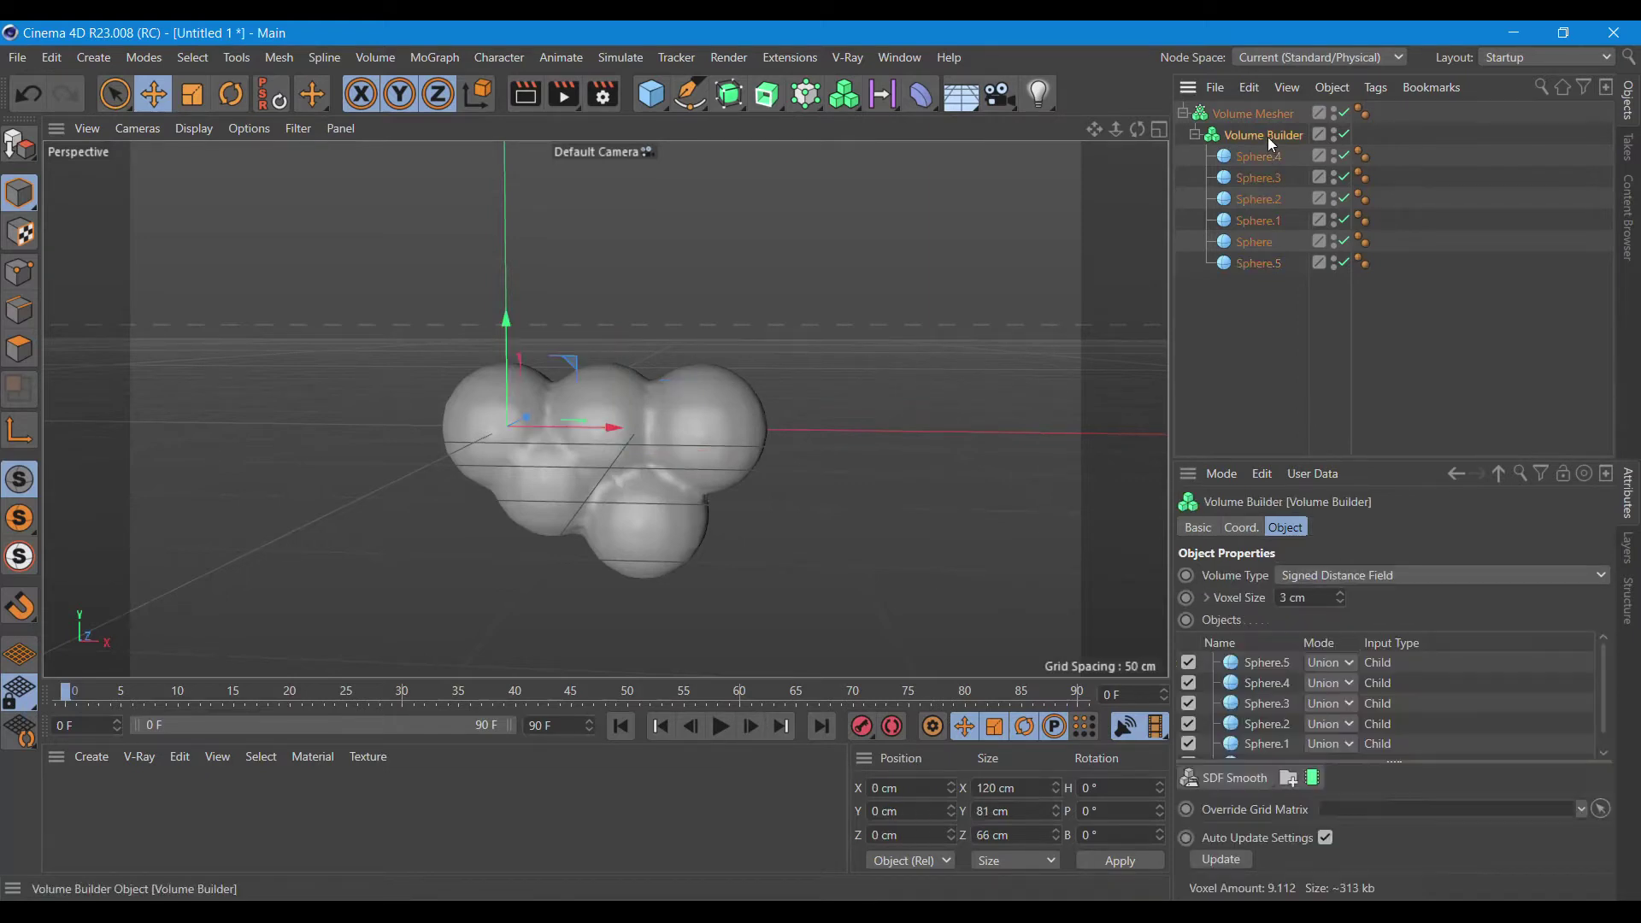
{"action": "left_click_drag", "start_coordinate": [1340, 595], "coordinate": [1340, 595]}
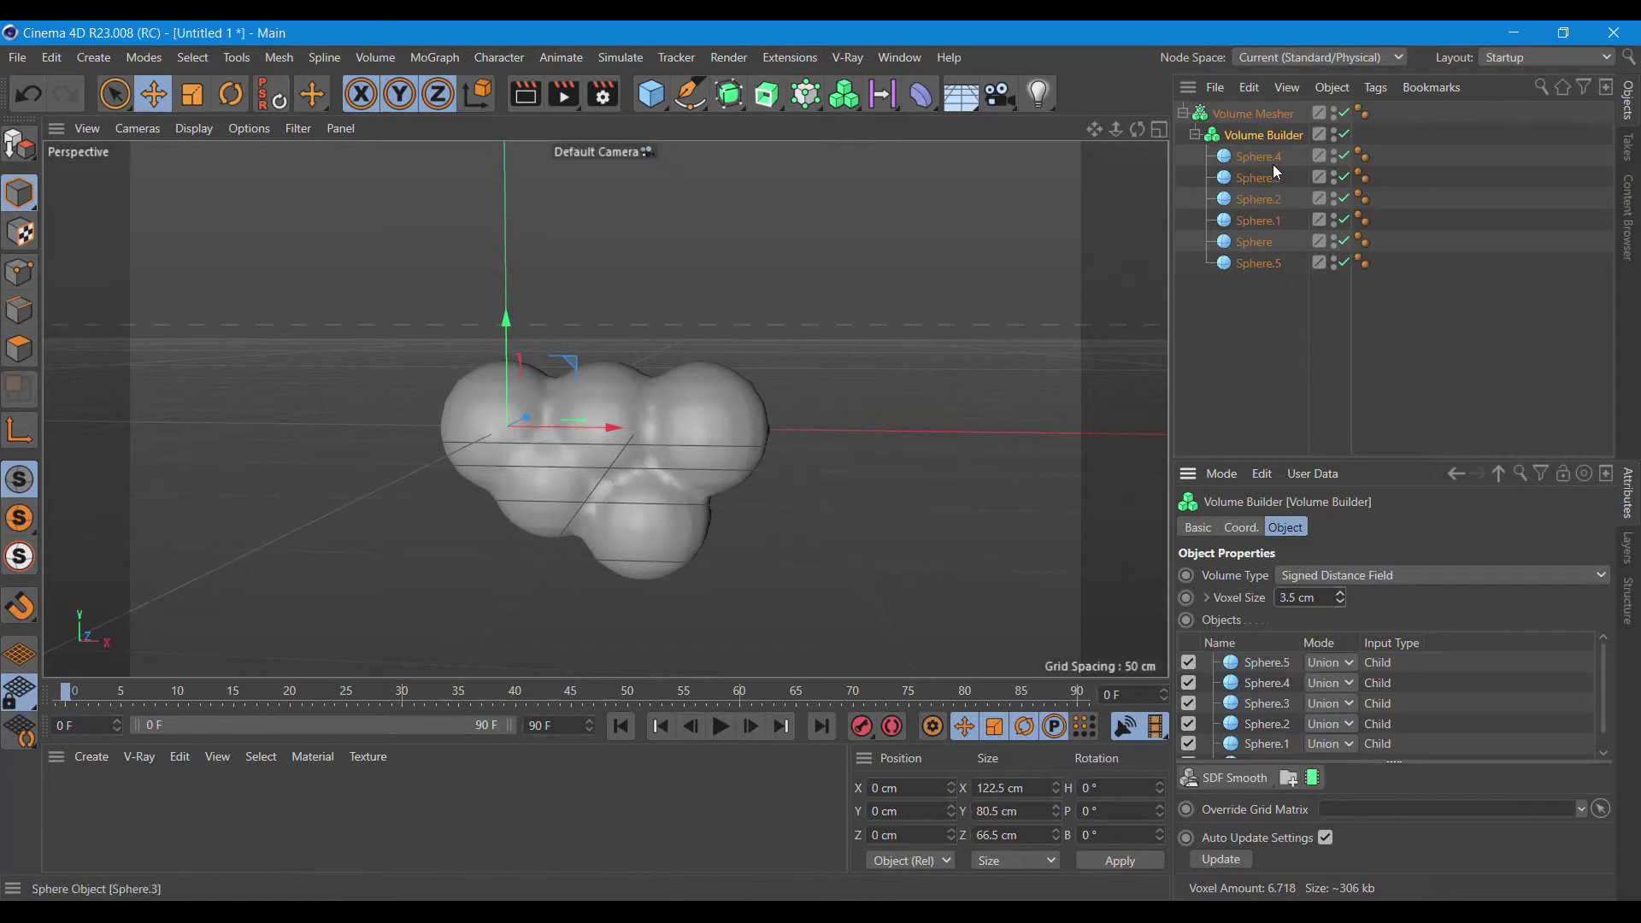
{"action": "right_click", "coordinate": [1254, 115]}
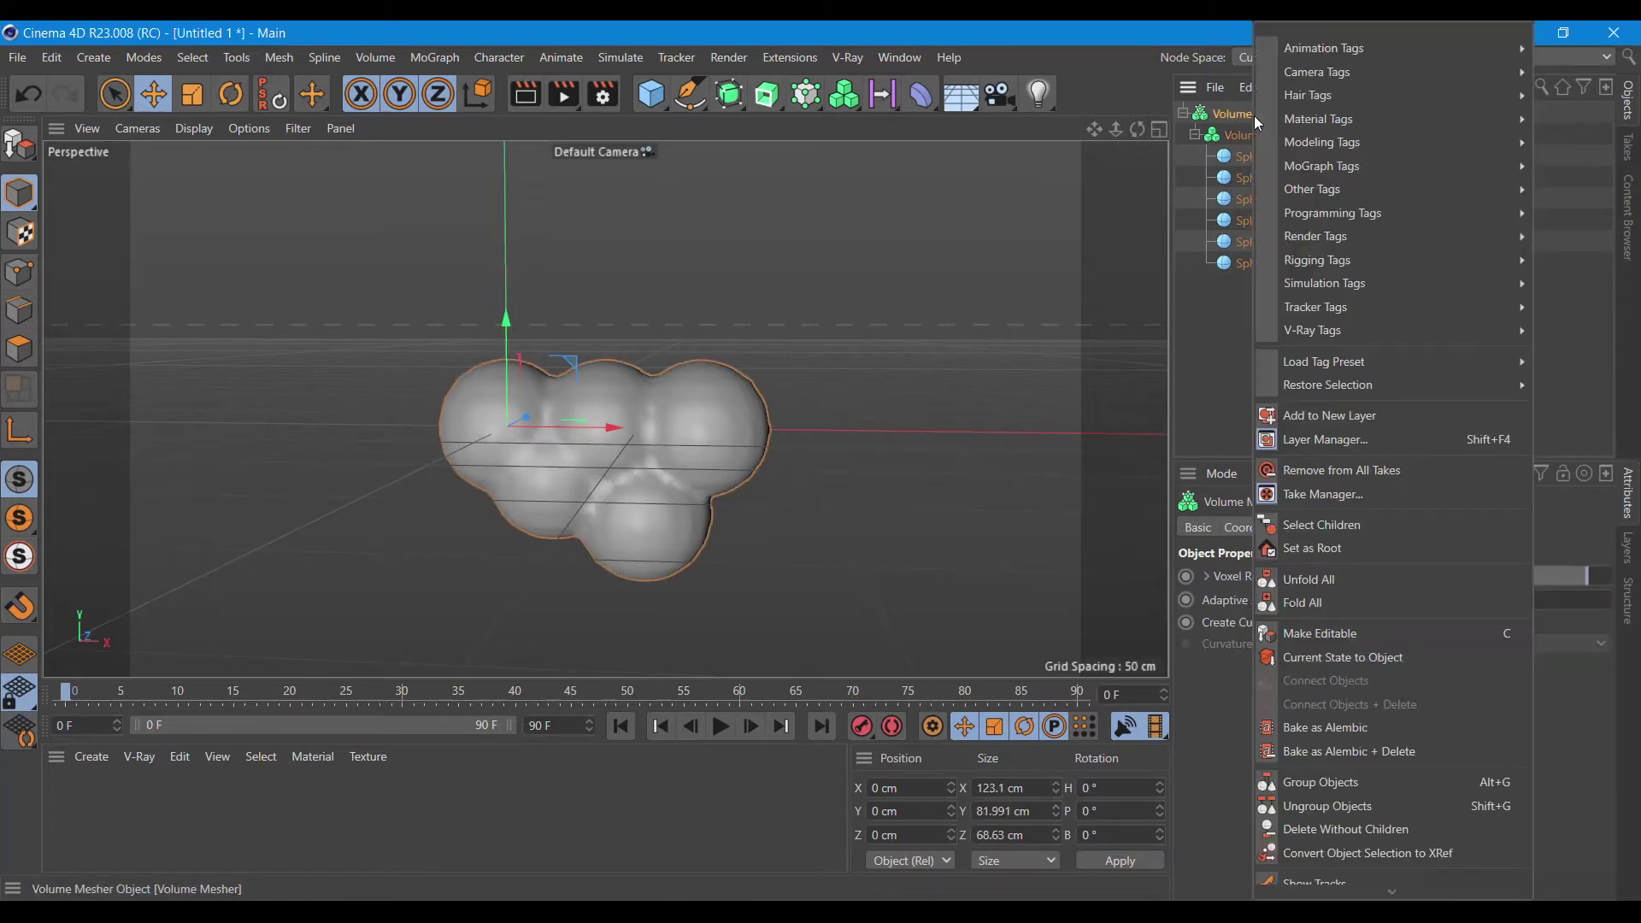
- Bake the cloud into an editable copy and disable the outer Volume Mesher
{"action": "left_click", "coordinate": [1330, 663]}
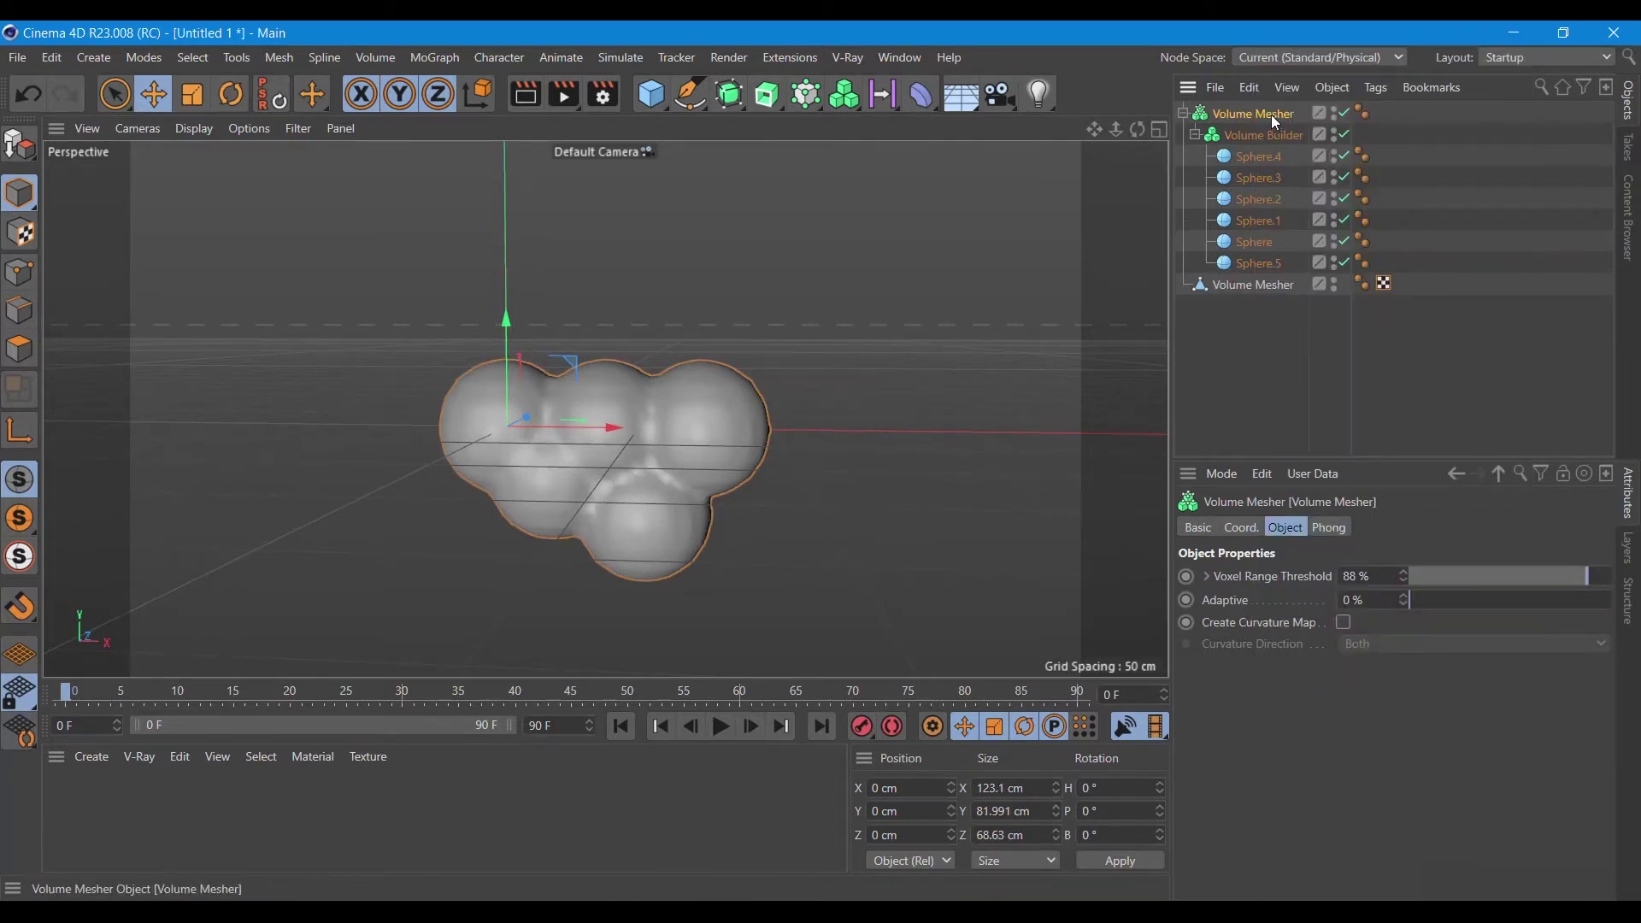
{"action": "left_click", "coordinate": [1183, 113]}
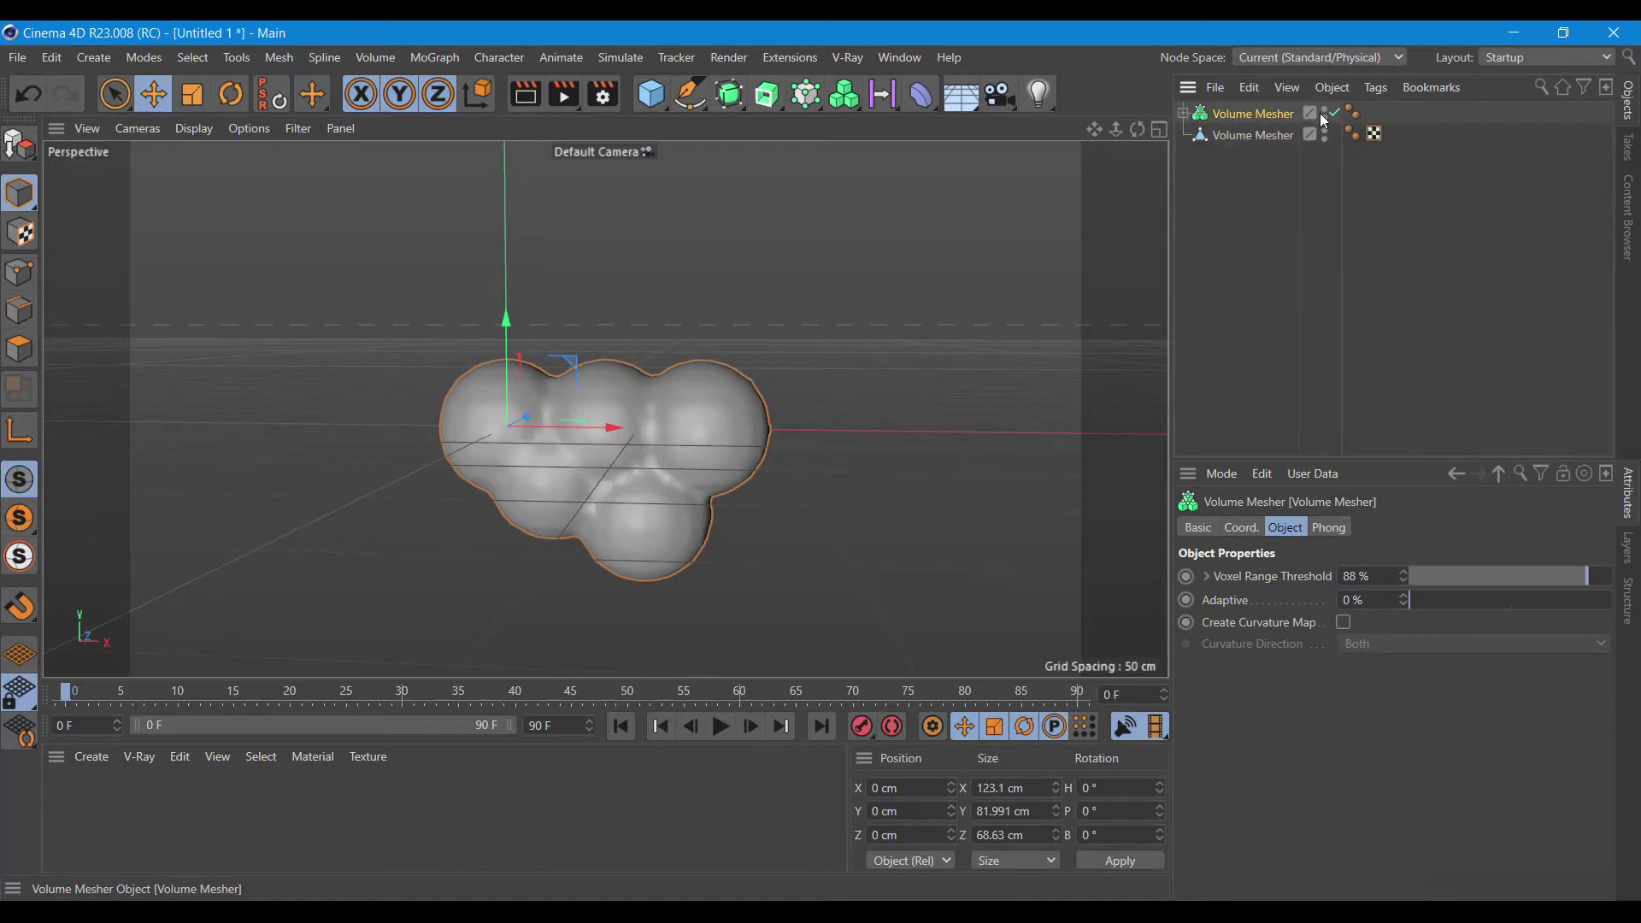
{"action": "left_click", "coordinate": [1327, 117]}
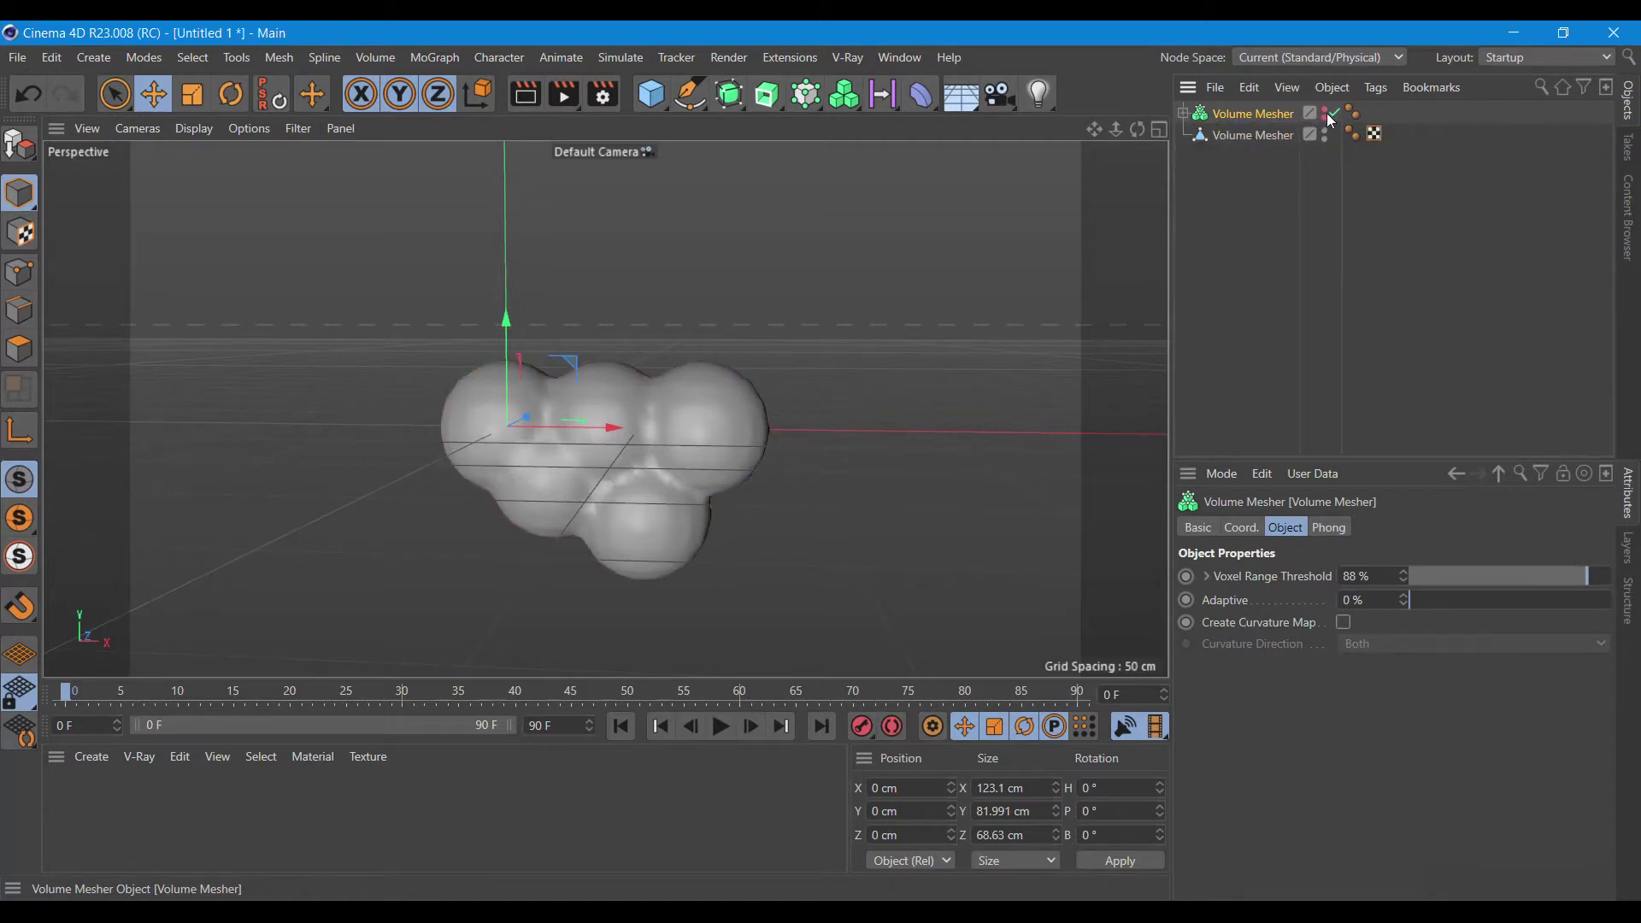
{"action": "left_click", "coordinate": [1330, 114]}
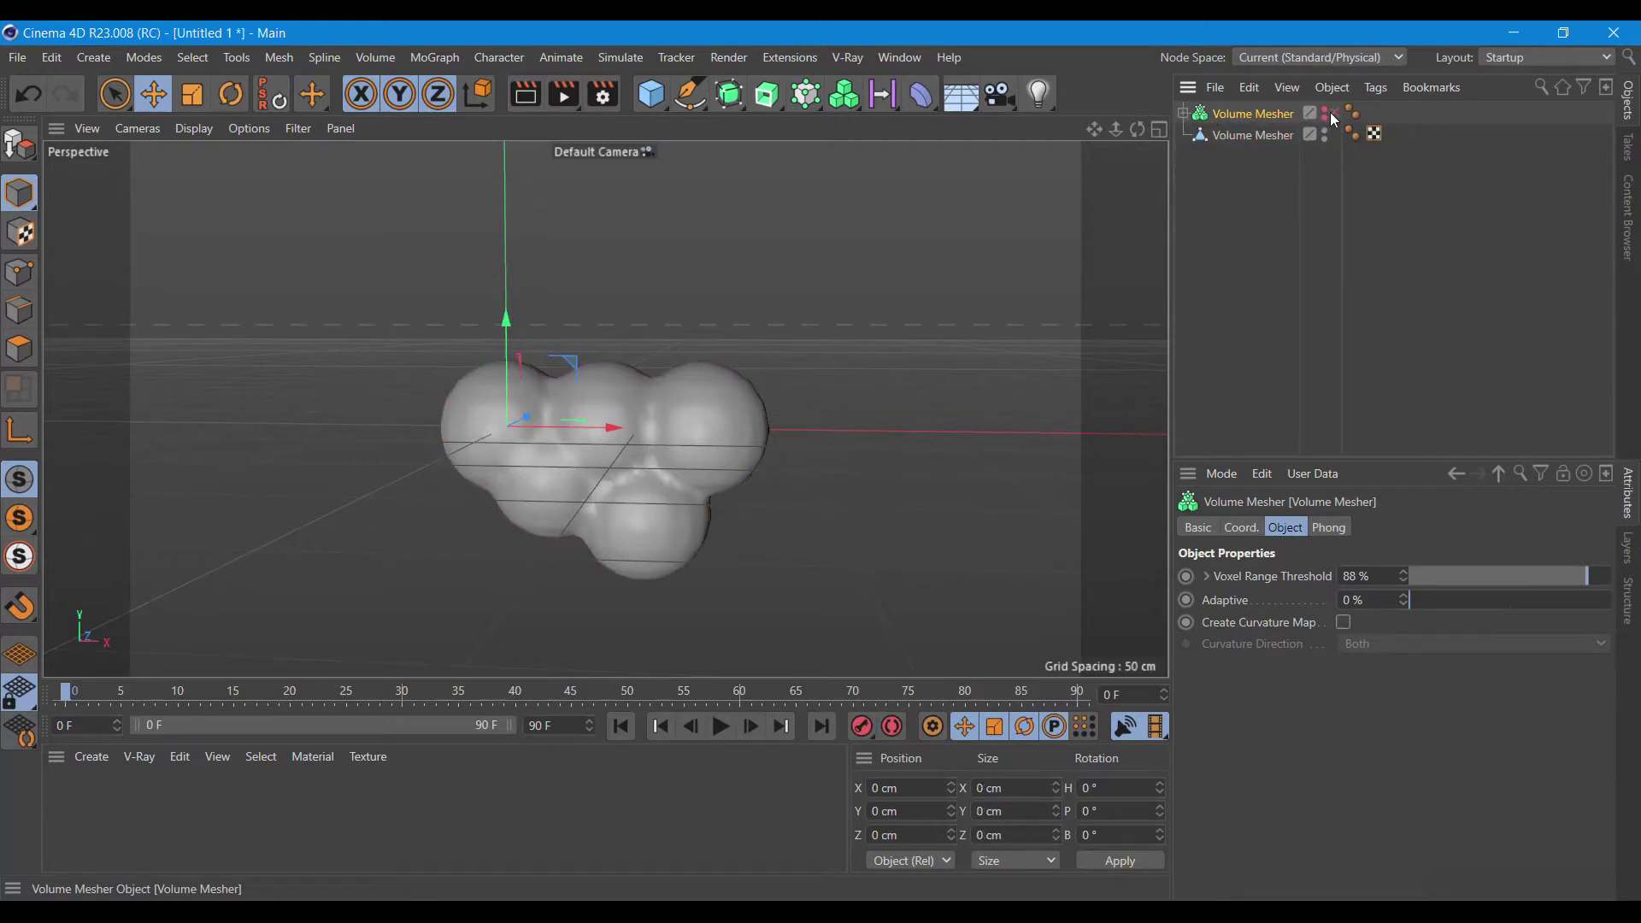
- Apply a new standard material, Mat, at 89% brightness to the inner Volume Mesher and preview-render
{"action": "left_click", "coordinate": [87, 757]}
{"action": "left_click", "coordinate": [373, 567]}
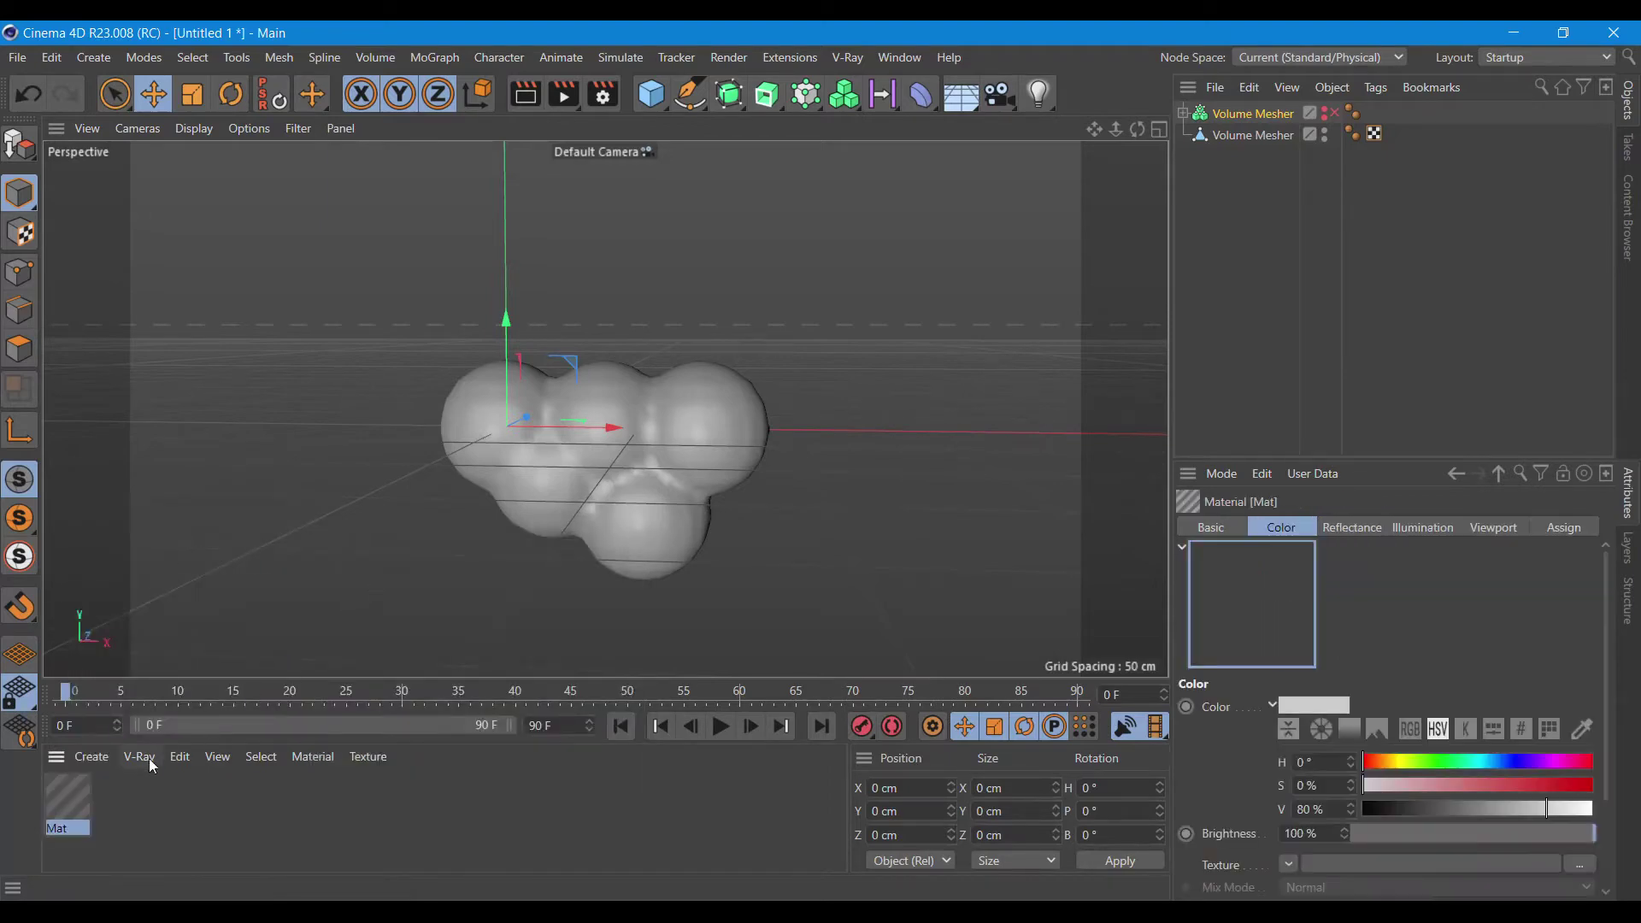
{"action": "double_click", "coordinate": [63, 795]}
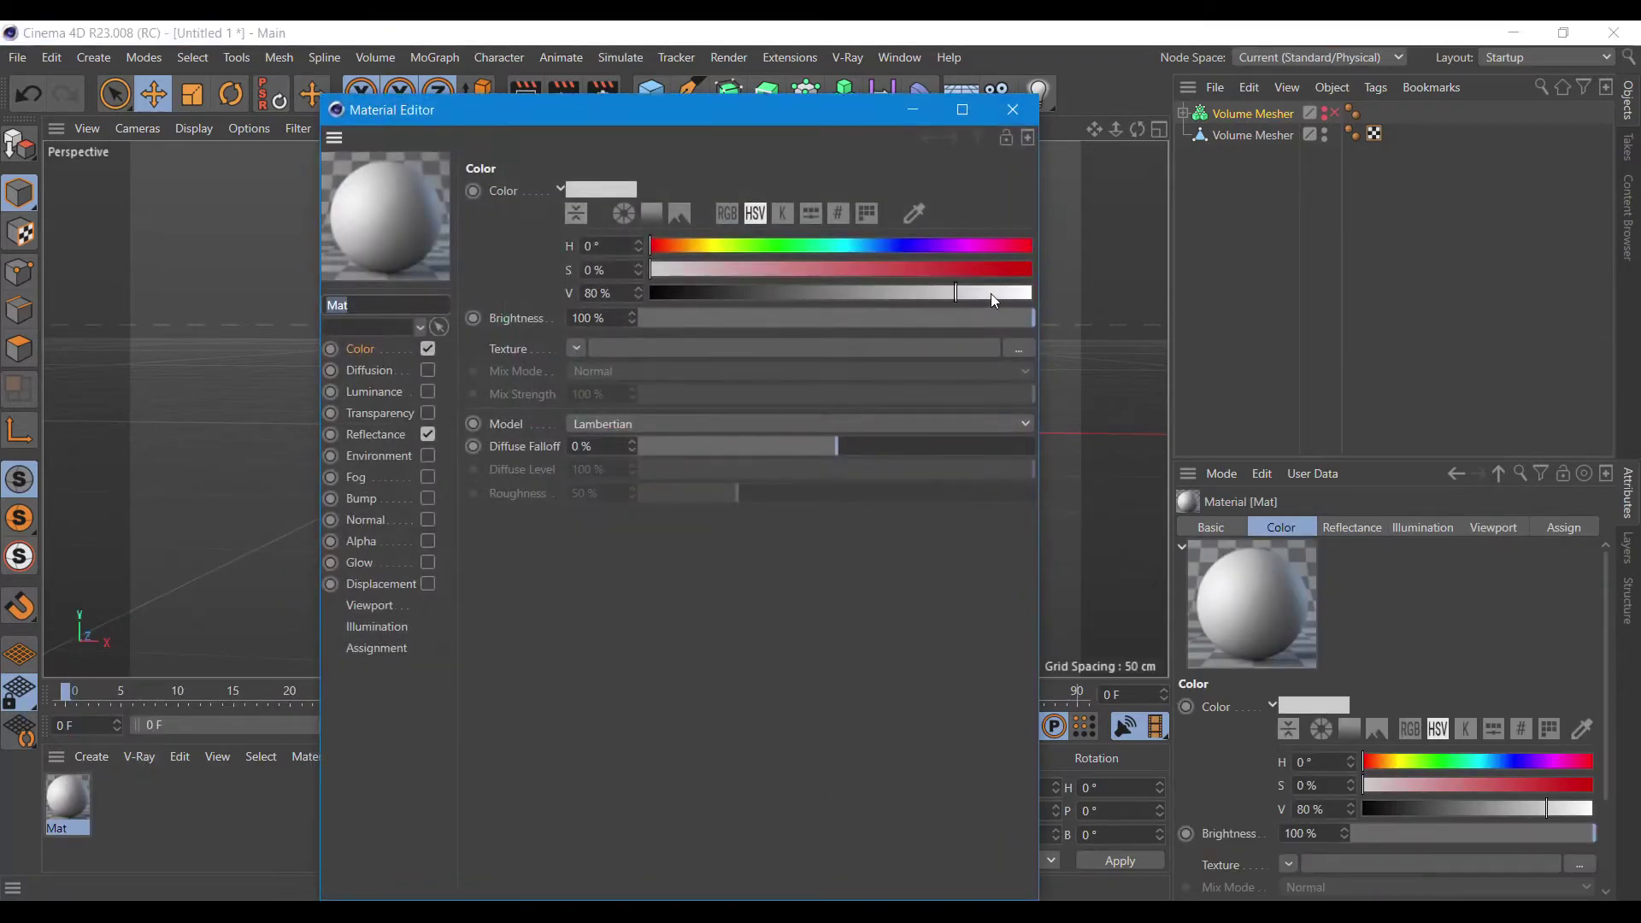
{"action": "left_click", "coordinate": [990, 294]}
{"action": "left_click", "coordinate": [1013, 110]}
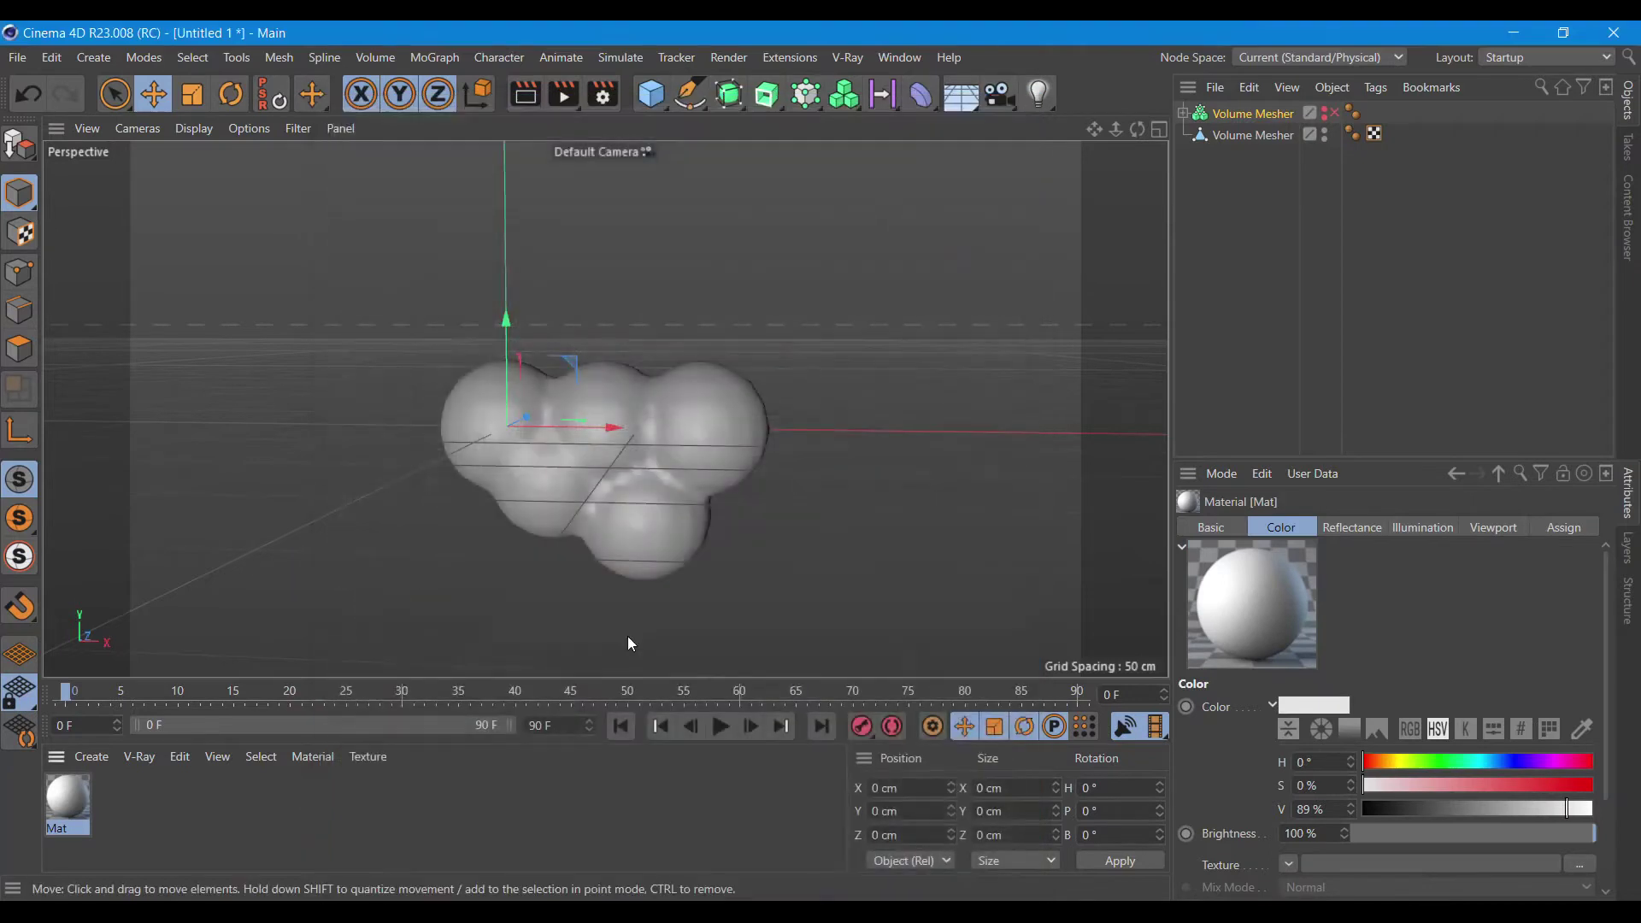
{"action": "left_click_drag", "start_coordinate": [69, 795], "coordinate": [1275, 137]}
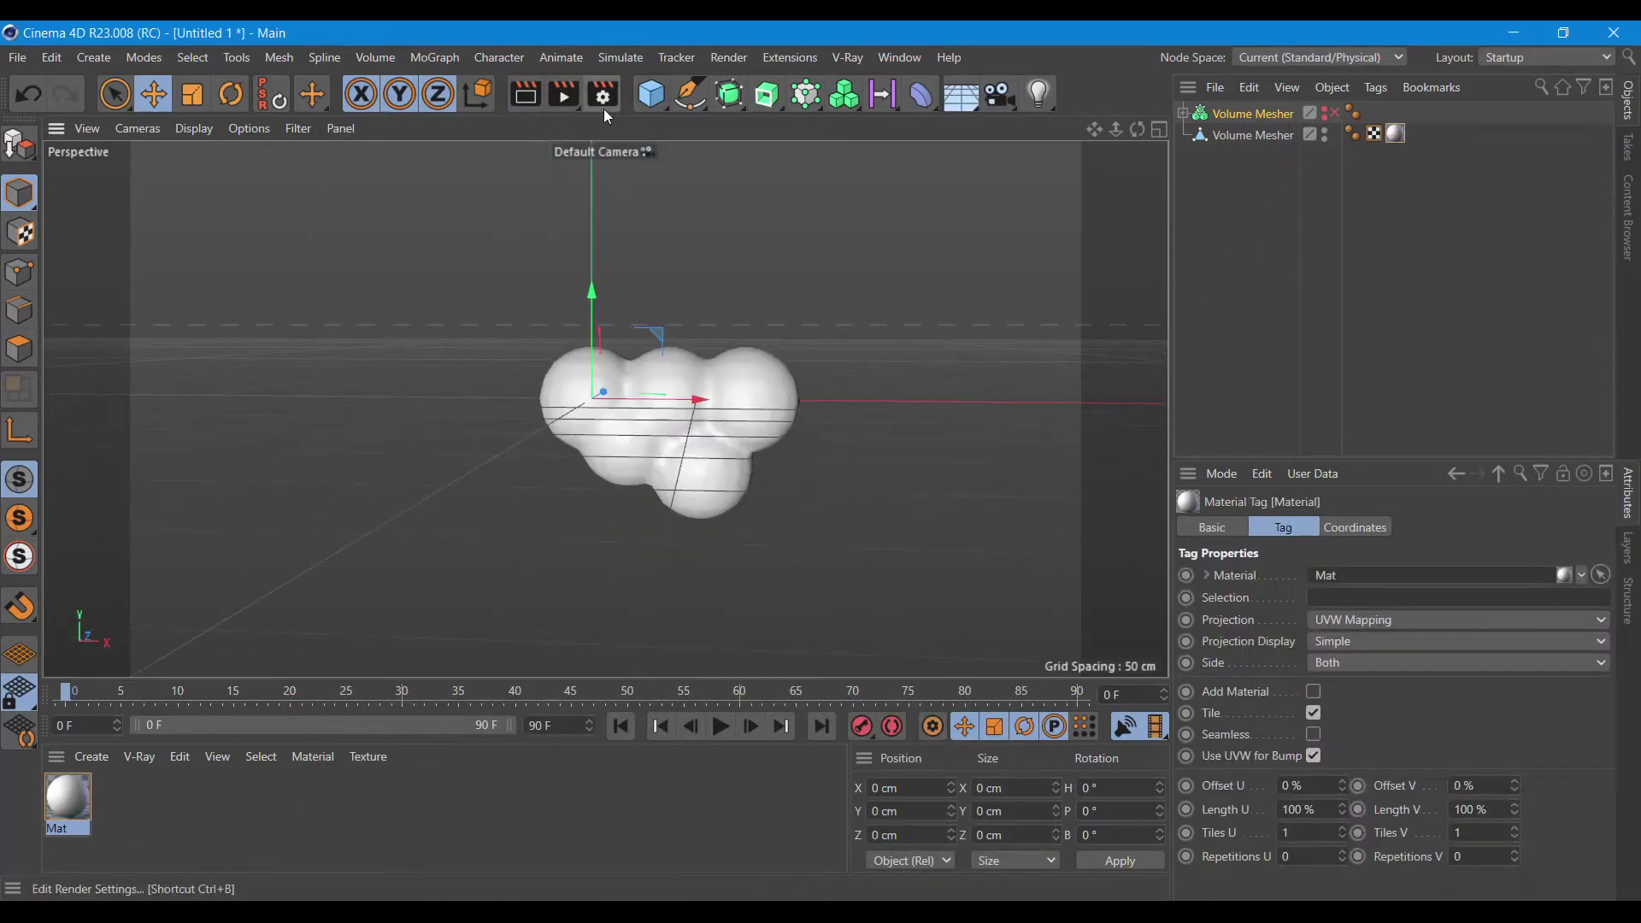
{"action": "left_click", "coordinate": [518, 101]}
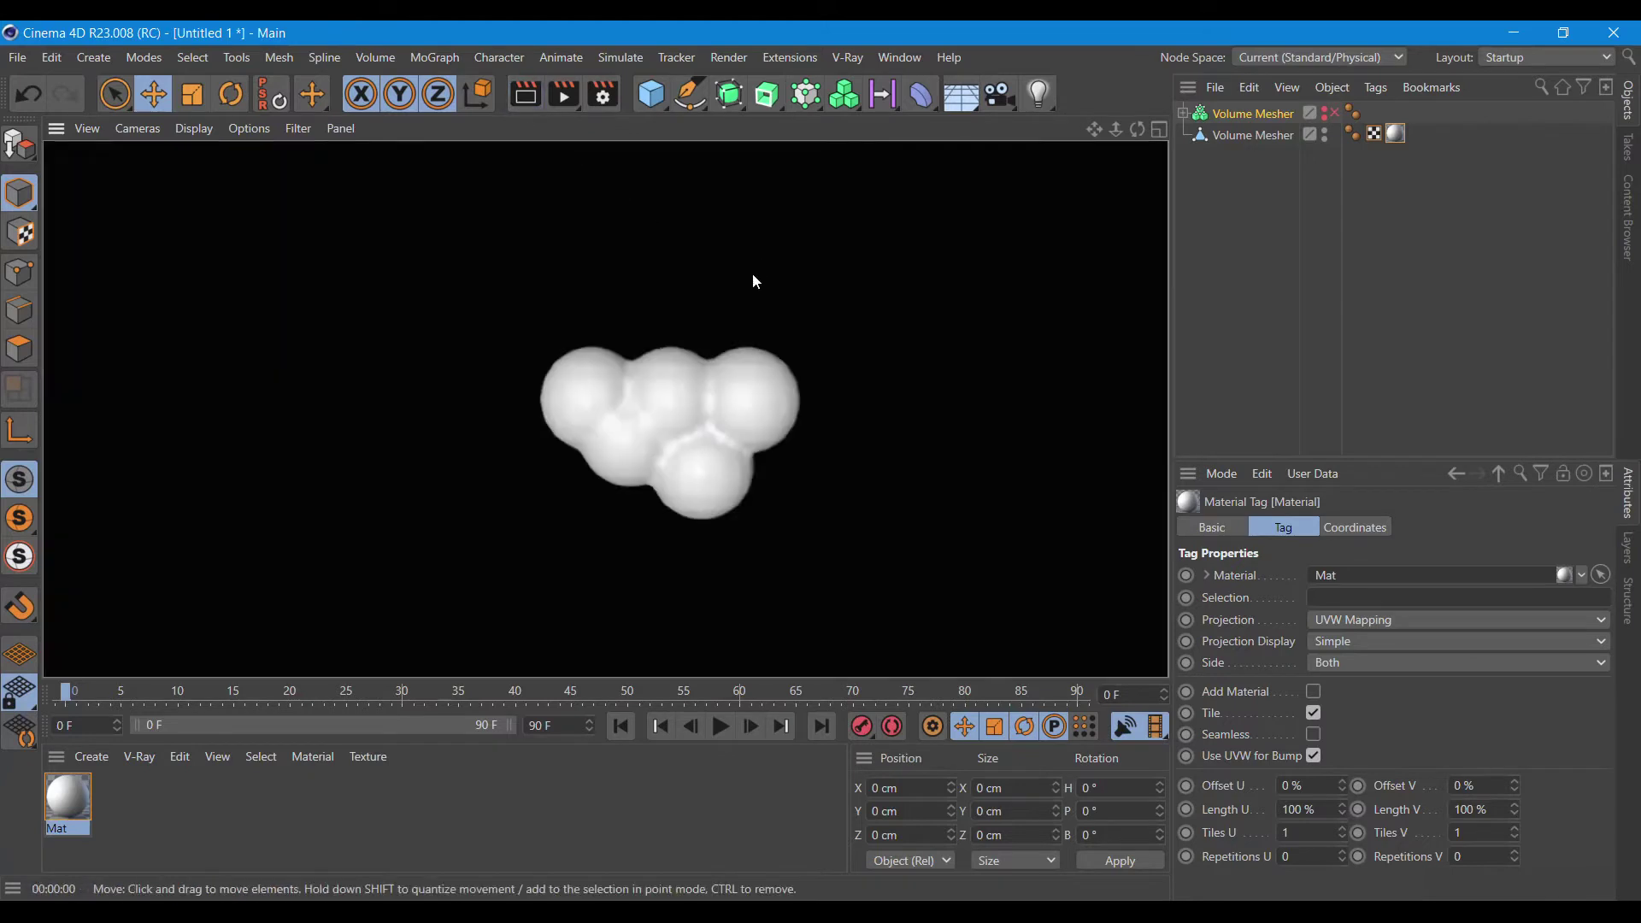
{"action": "left_click", "coordinate": [754, 280]}
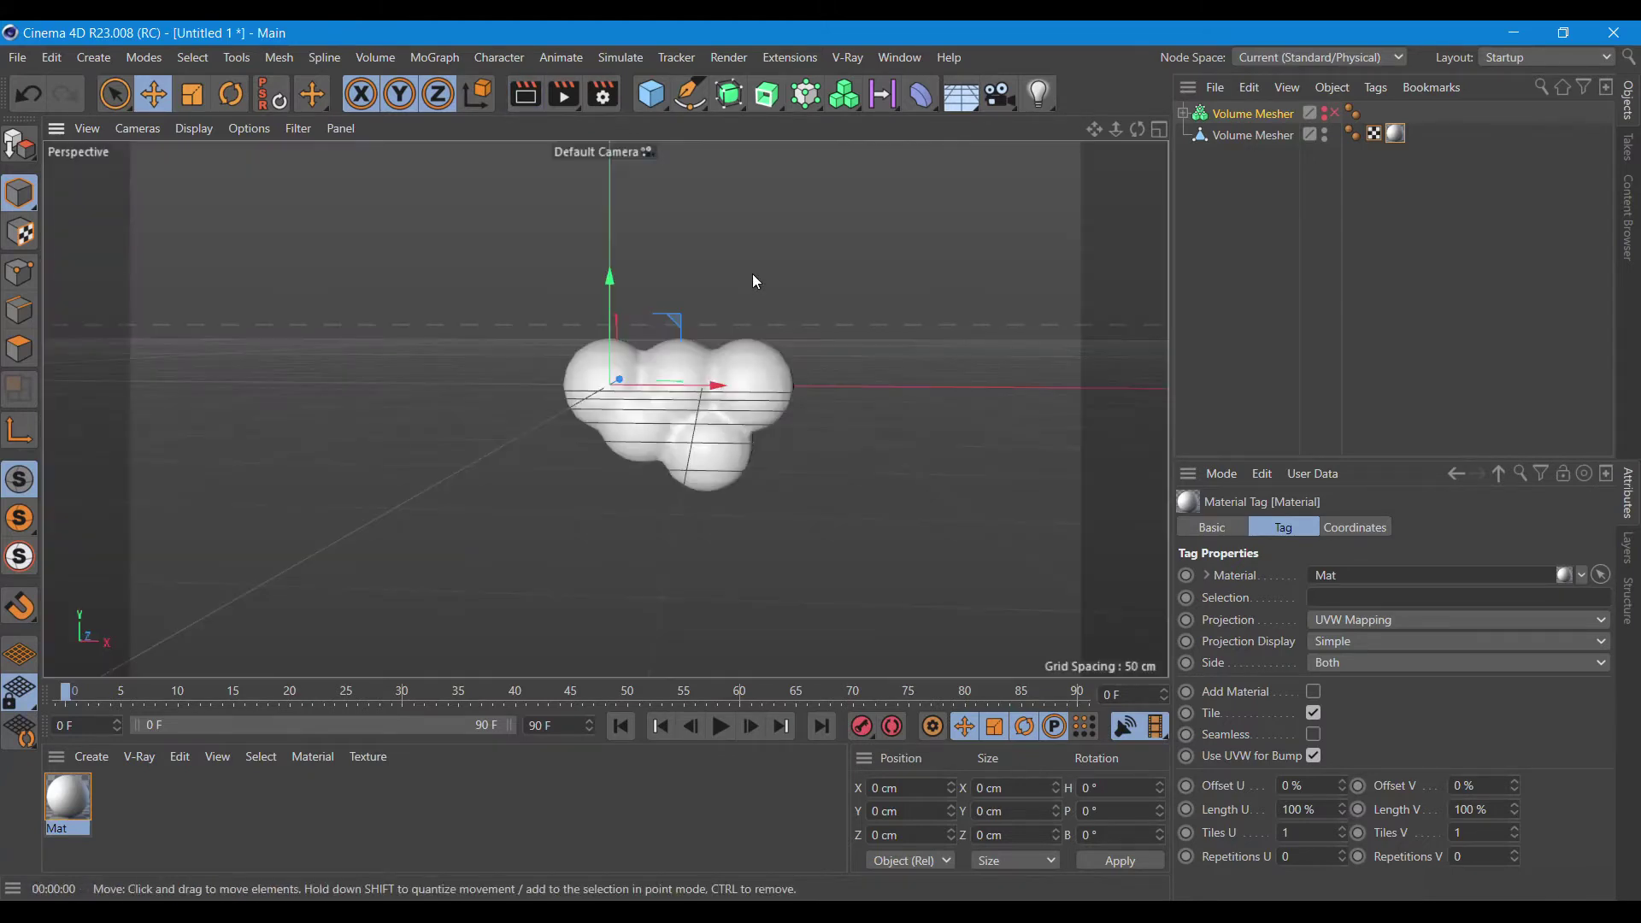
- Add a Rectangle spline with rounded corners
{"action": "left_click", "coordinate": [689, 92]}
{"action": "left_click", "coordinate": [922, 273]}
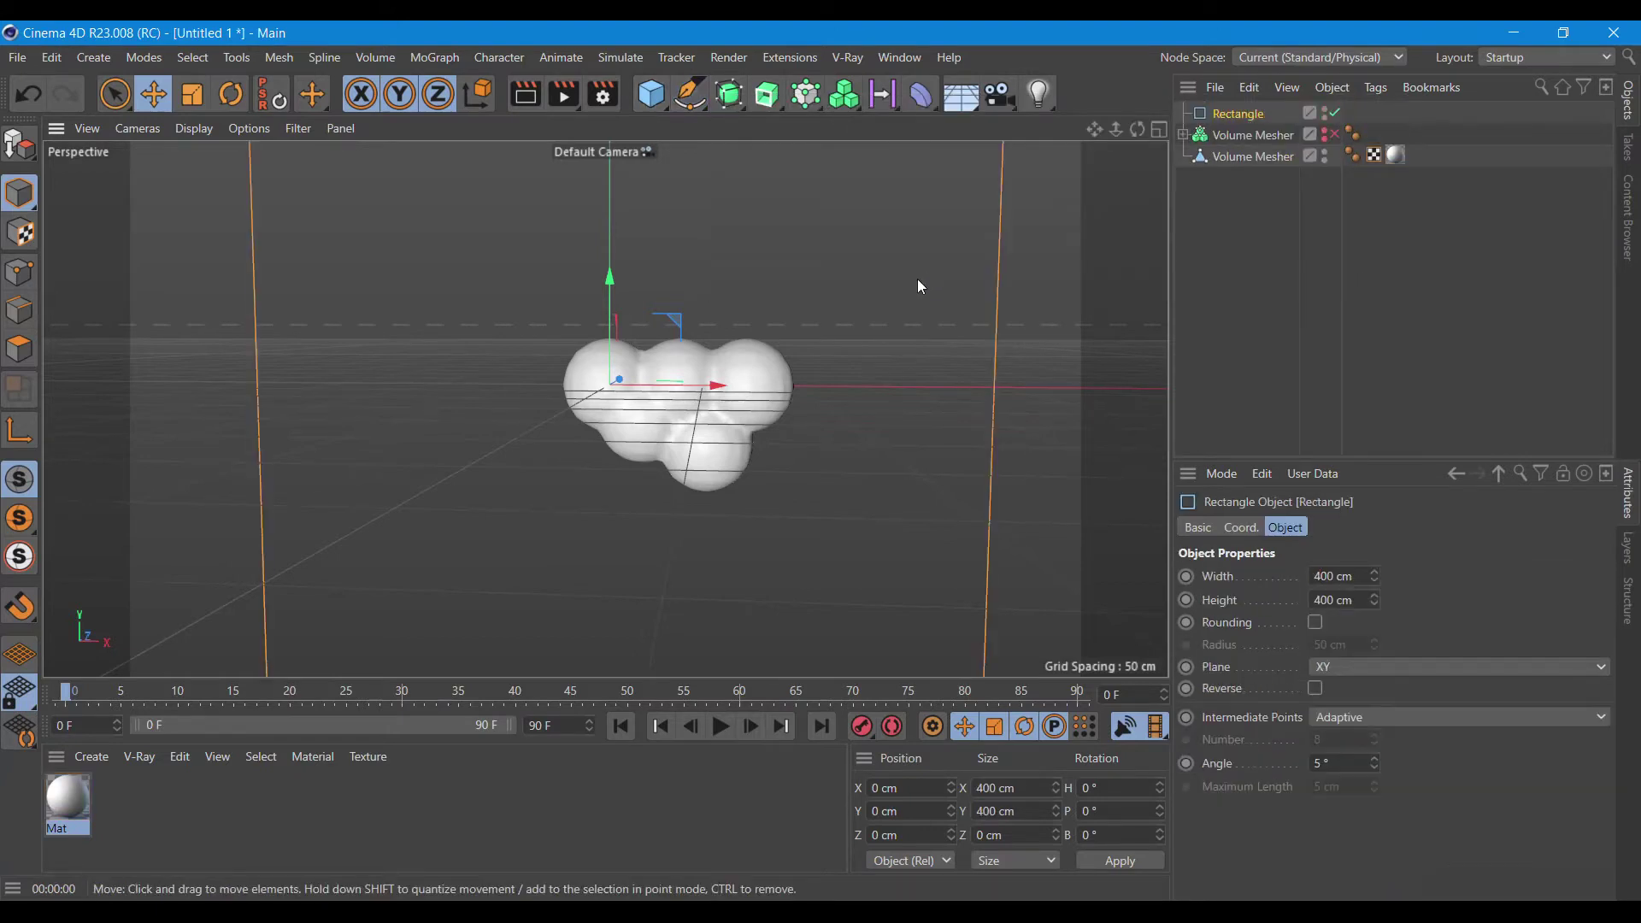
{"action": "scroll", "coordinate": [890, 366], "scroll_direction": "down", "scroll_amount": 2}
{"action": "scroll", "coordinate": [894, 371], "scroll_direction": "down", "scroll_amount": 2}
{"action": "scroll", "coordinate": [894, 371], "scroll_direction": "down", "scroll_amount": 2}
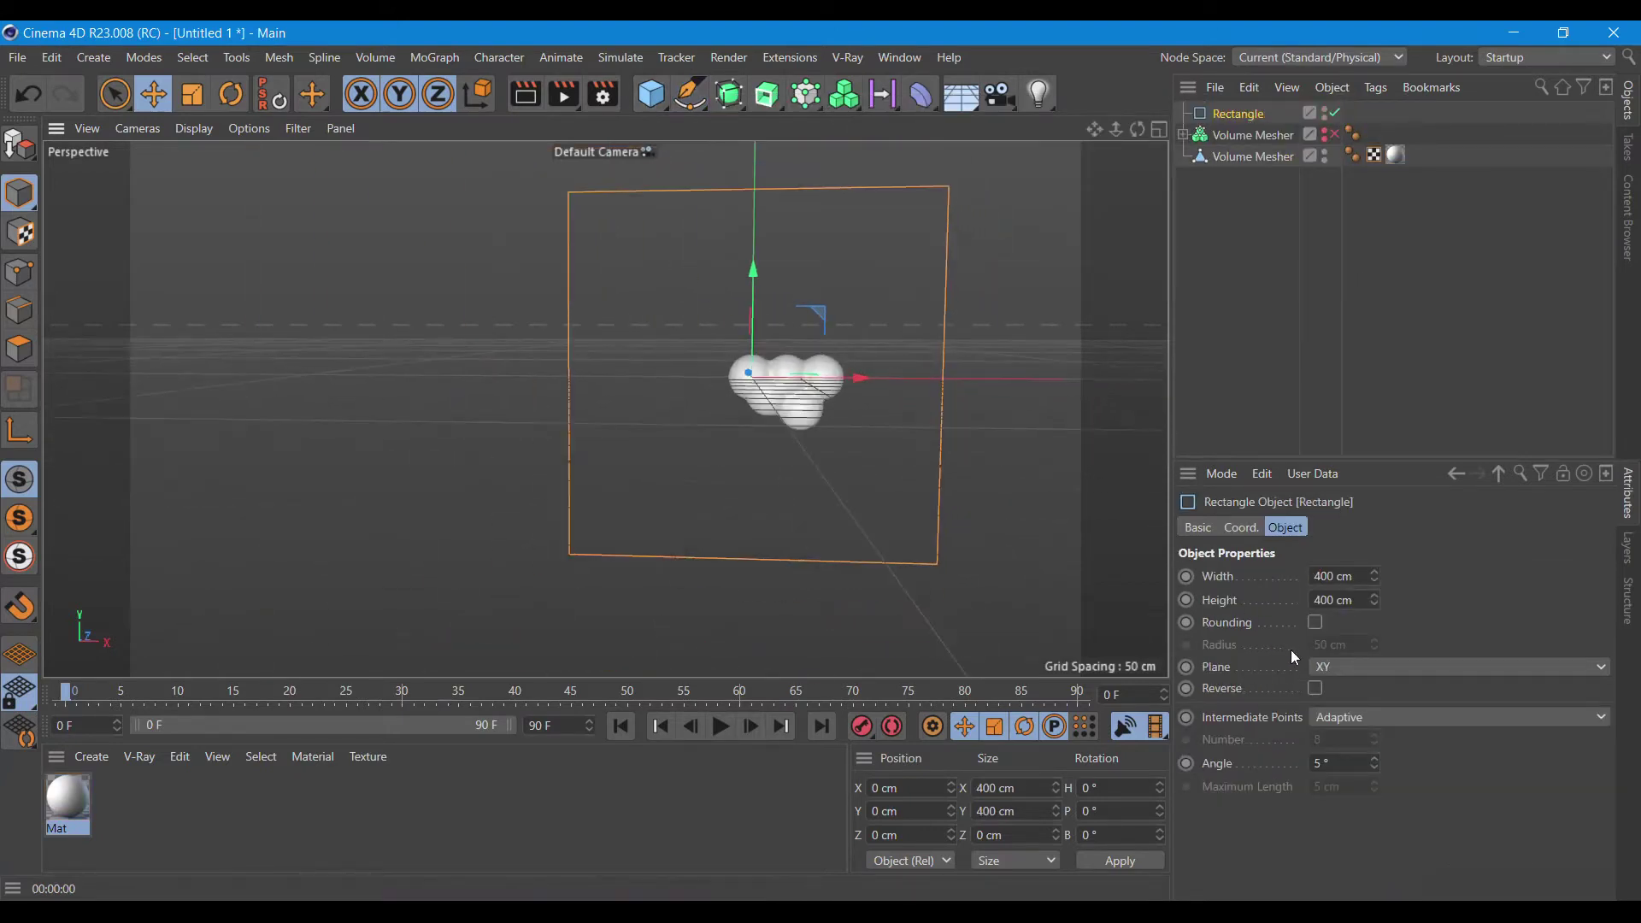
{"action": "left_click", "coordinate": [1316, 624]}
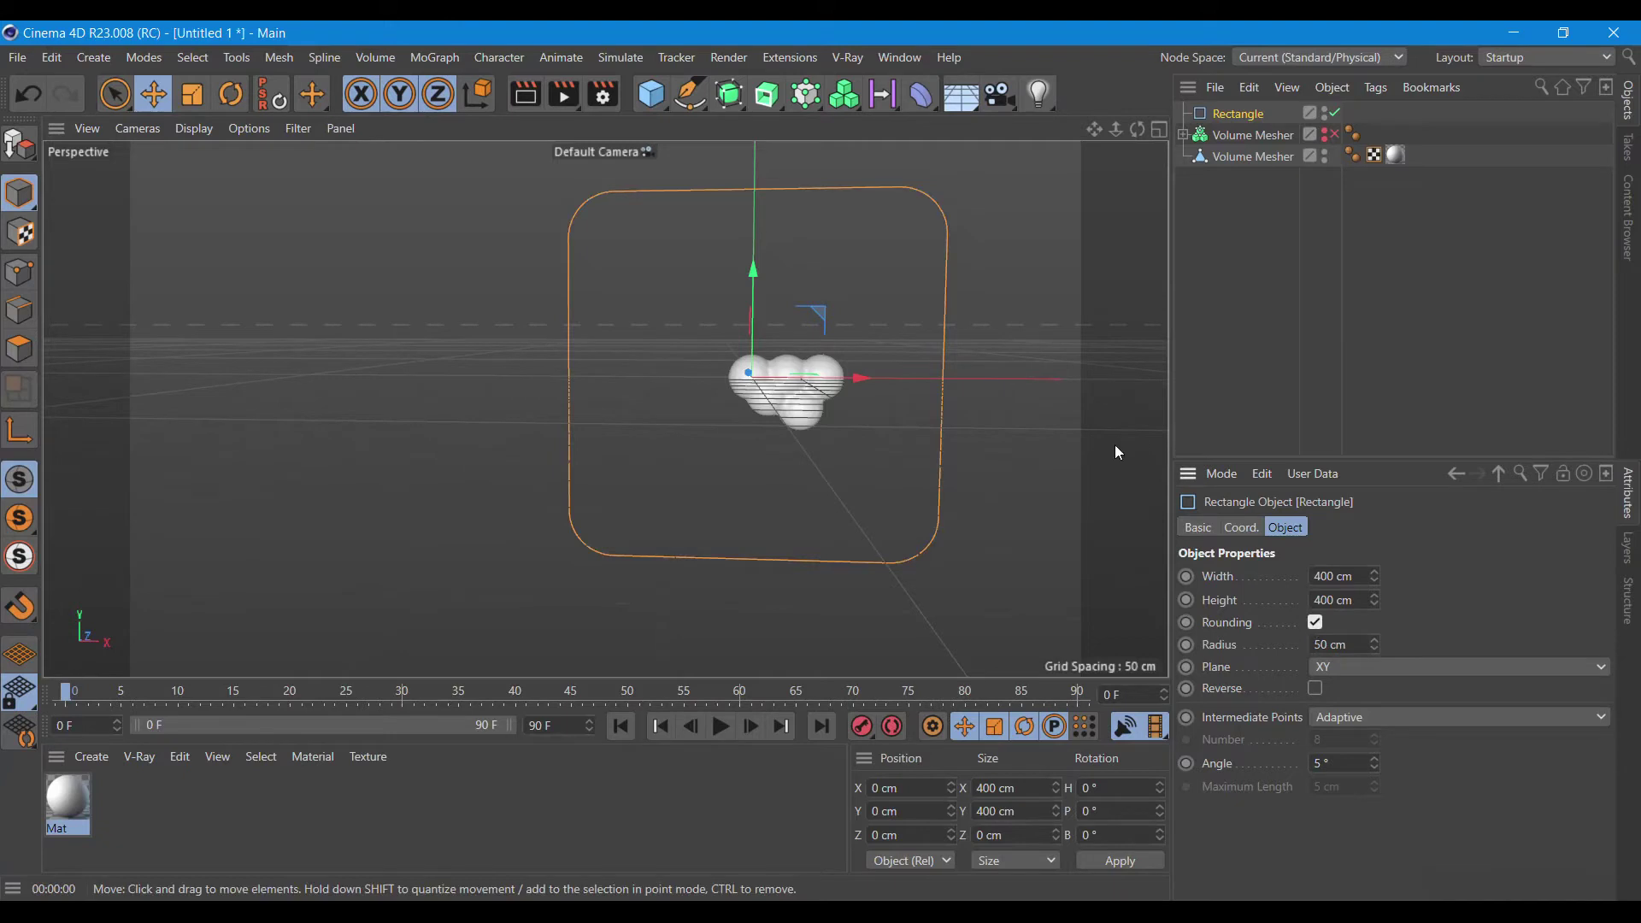
- Set the rectangle's width and height to 300 cm
{"action": "left_click", "coordinate": [1341, 579]}
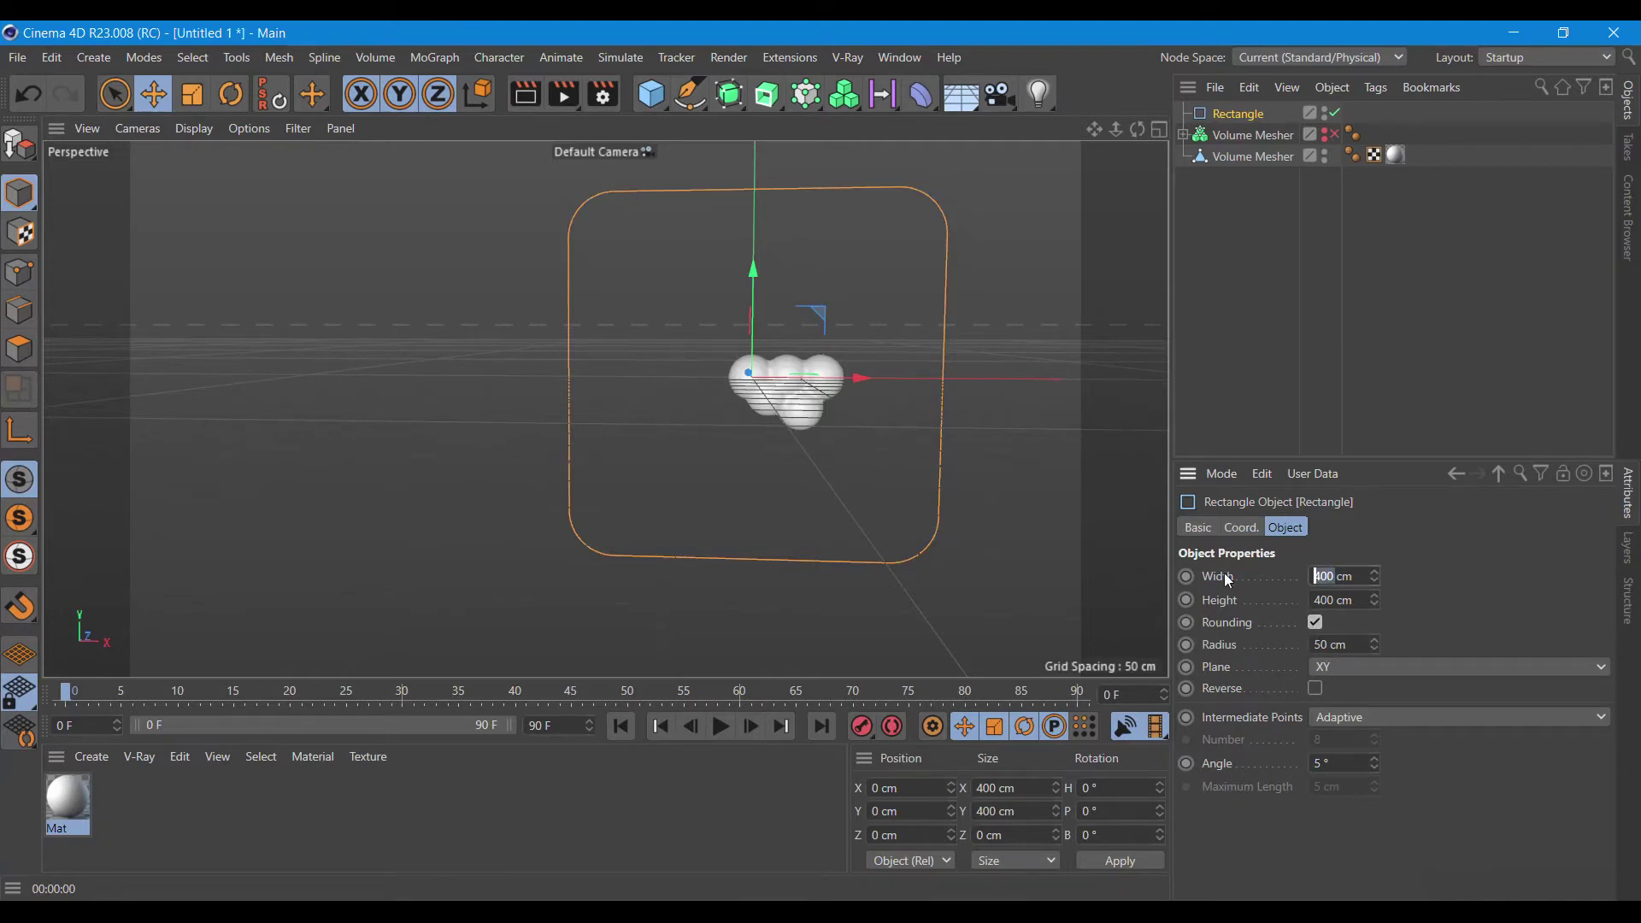
{"action": "type", "text": "200"}
{"action": "key", "text": "Return"}
{"action": "left_click", "coordinate": [1339, 602]}
{"action": "type", "text": "200"}
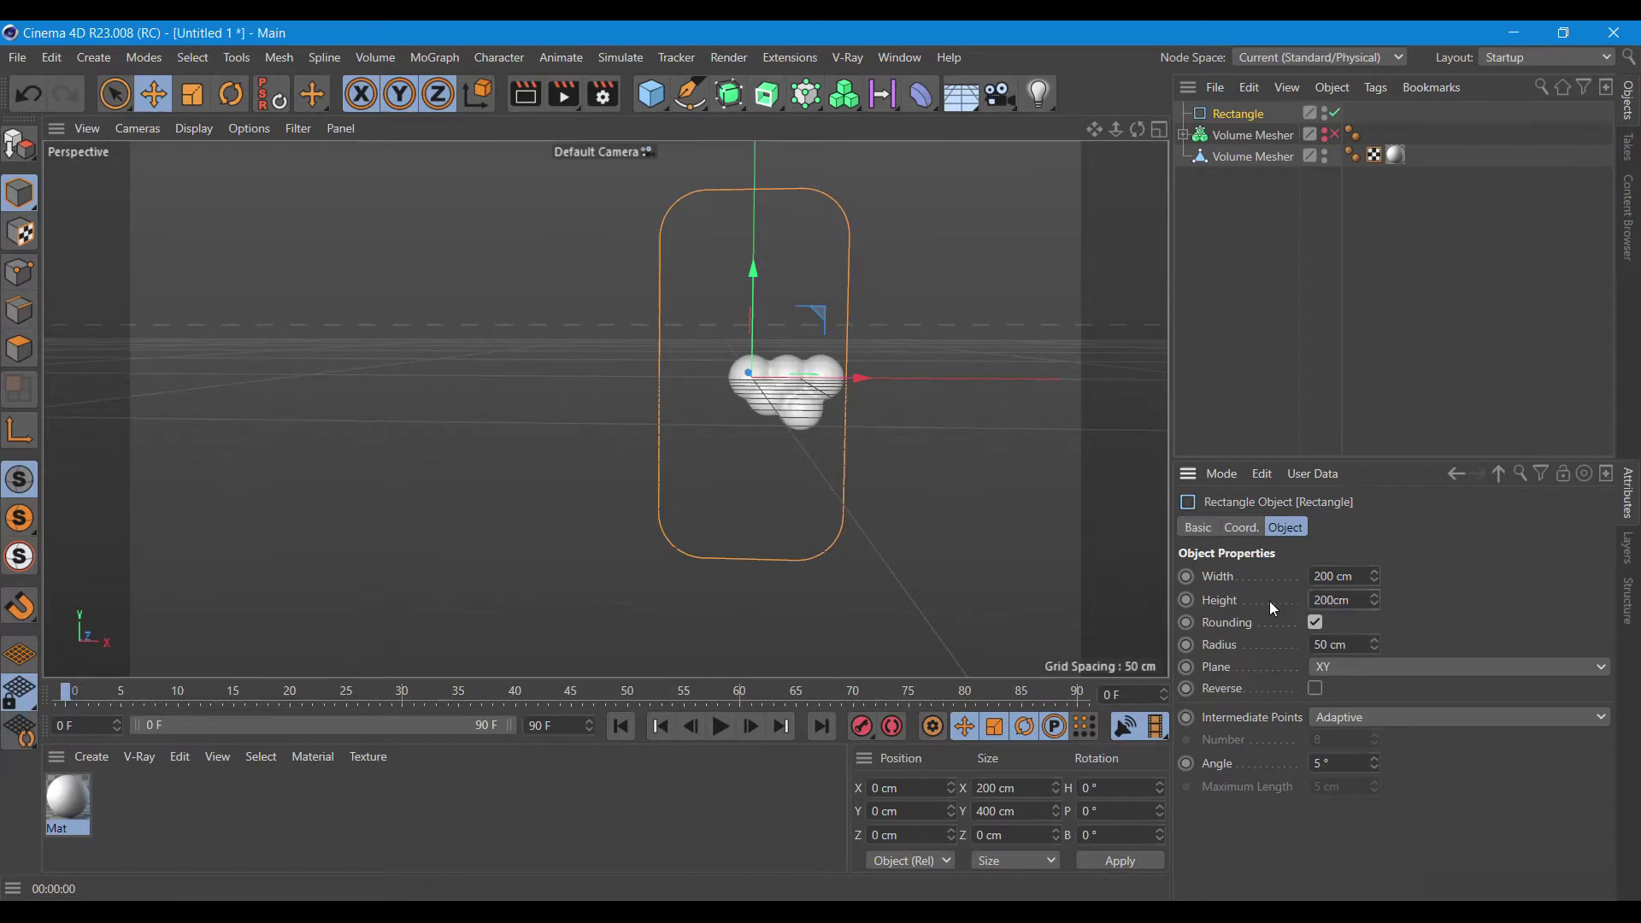
{"action": "key", "text": "Return"}
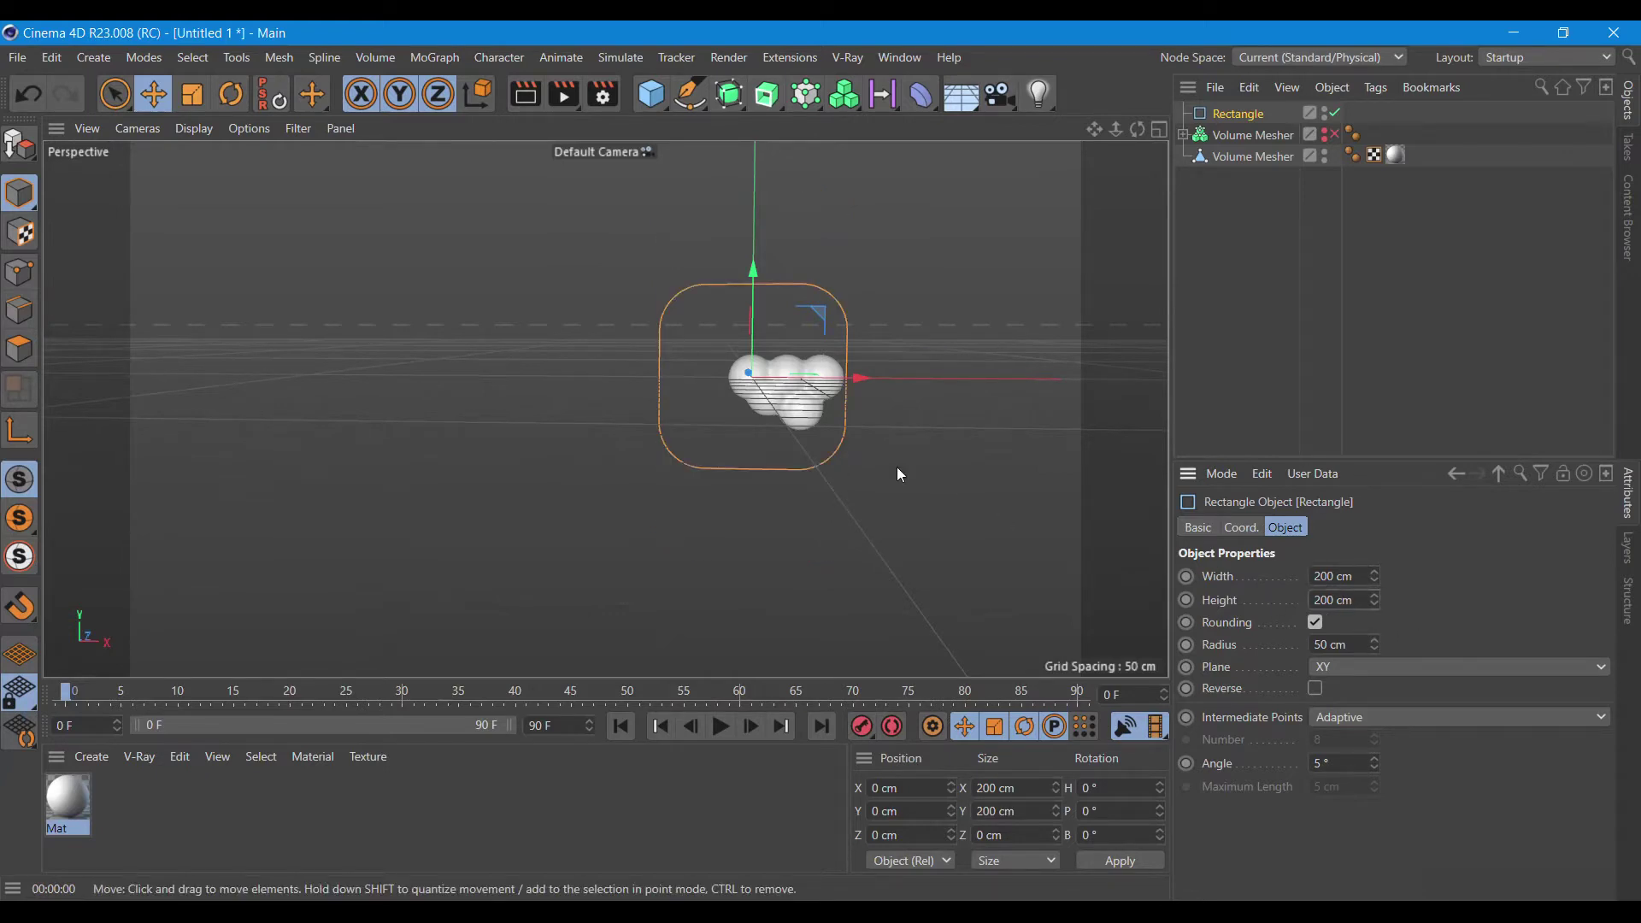
{"action": "left_click_drag", "start_coordinate": [1331, 576], "coordinate": [1260, 576]}
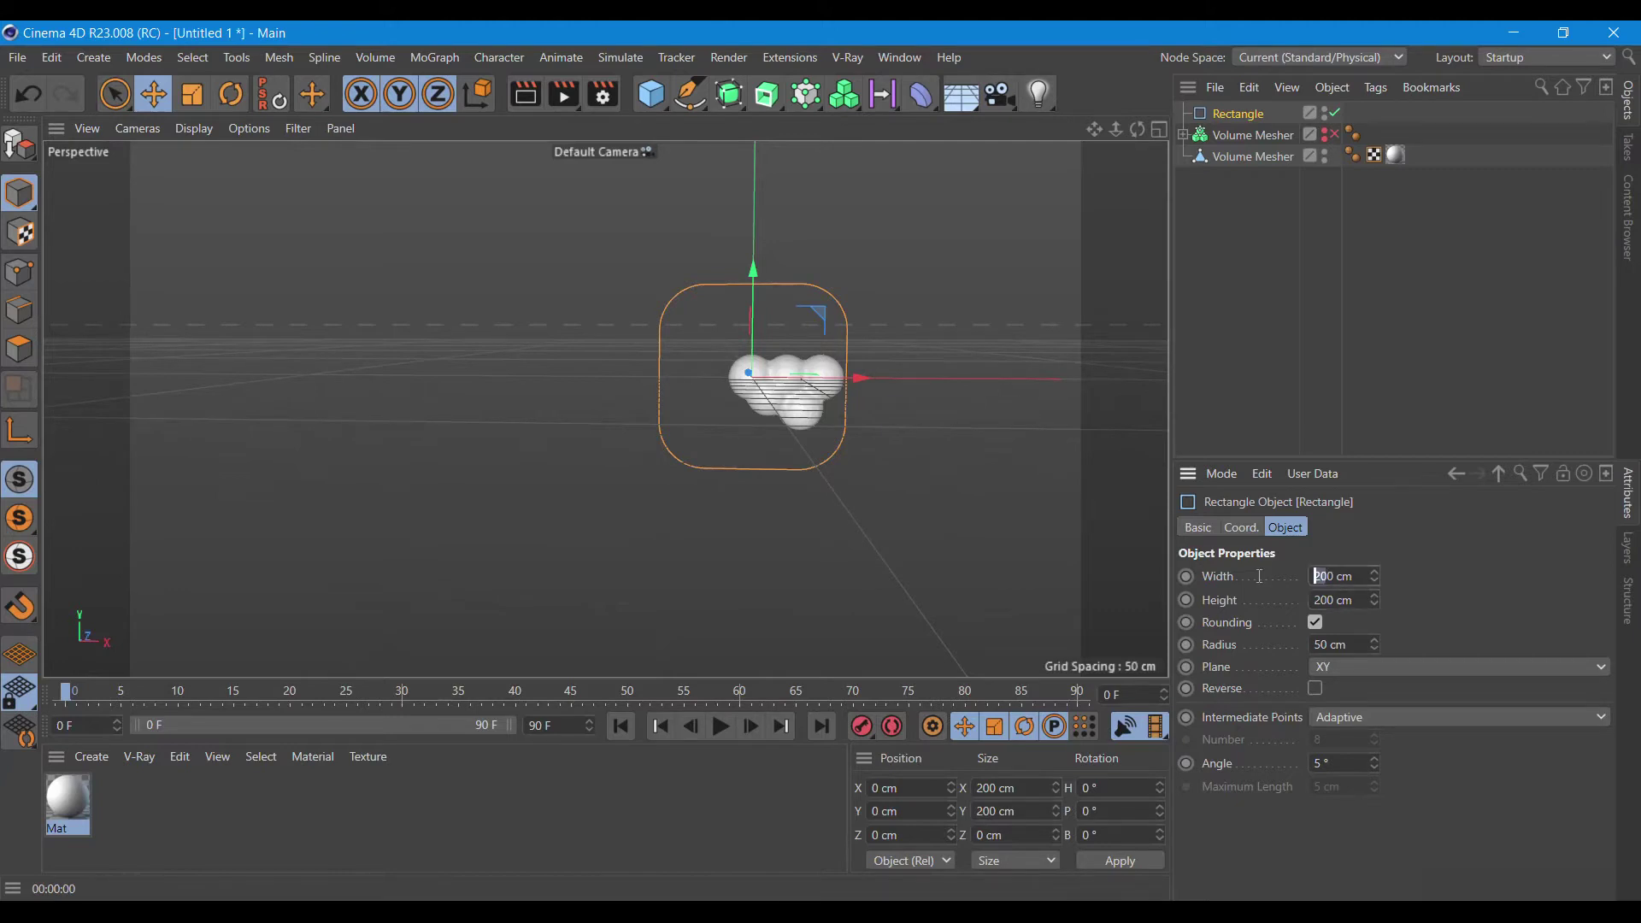
{"action": "type", "text": "3"}
{"action": "left_click_drag", "start_coordinate": [1335, 602], "coordinate": [1256, 597]}
{"action": "type", "text": "1"}
{"action": "type", "text": "3"}
{"action": "type", "text": "00"}
{"action": "key", "text": "Return"}
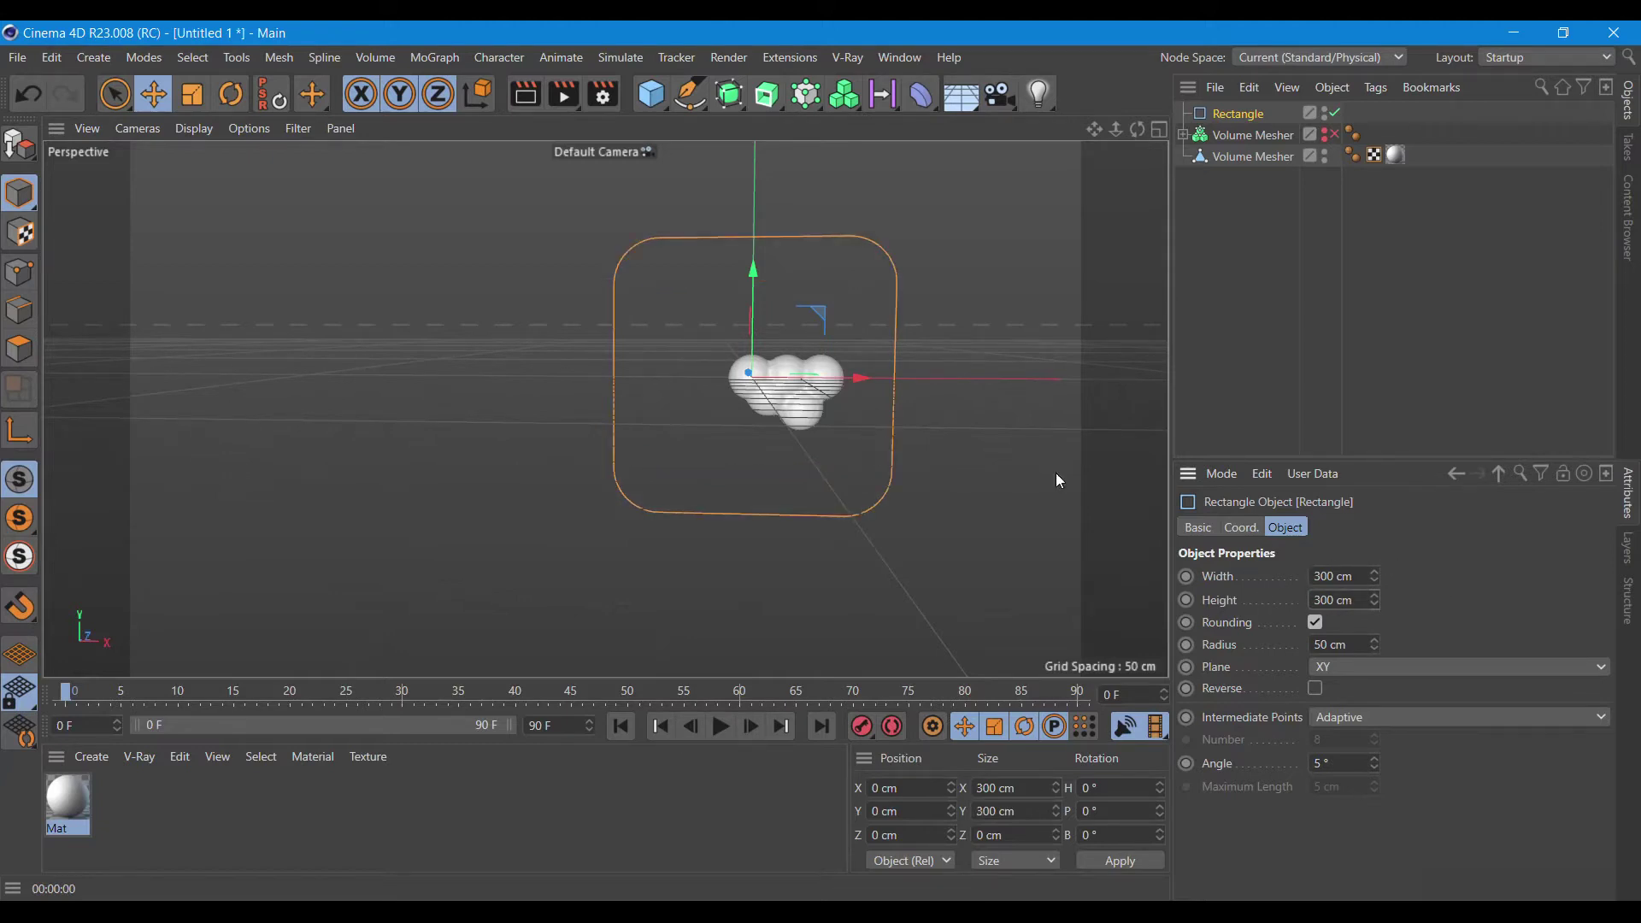
- Extrude the rectangle 40 cm along Z into a tile
{"action": "left_click_drag", "start_coordinate": [1138, 129], "coordinate": [931, 166]}
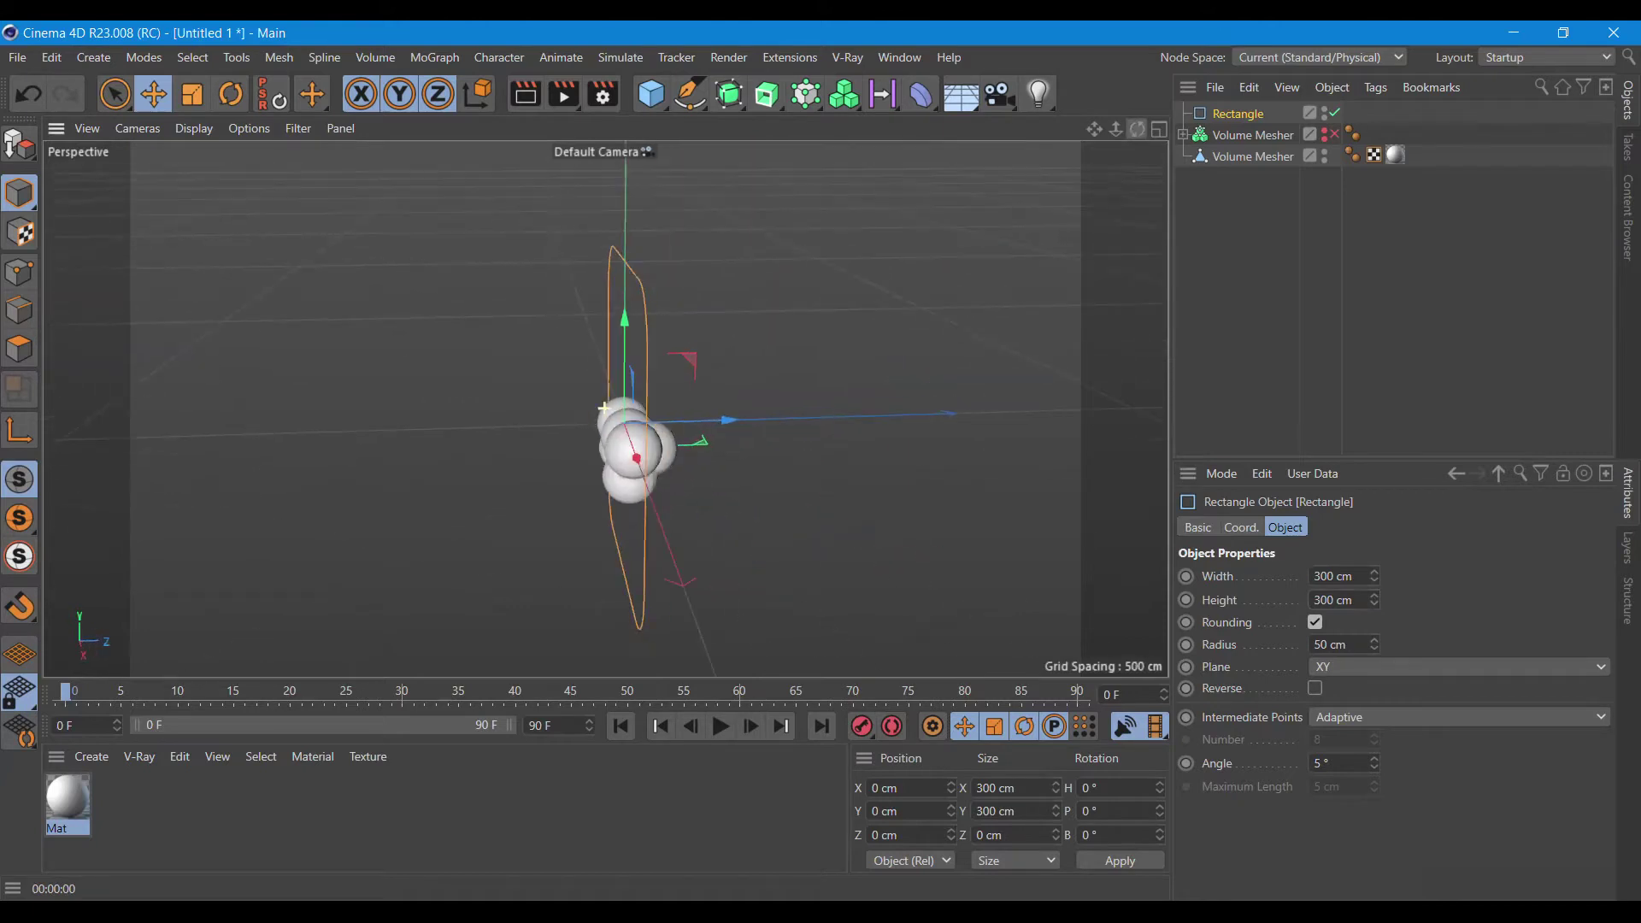
{"action": "left_click_drag", "start_coordinate": [767, 94], "coordinate": [816, 121]}
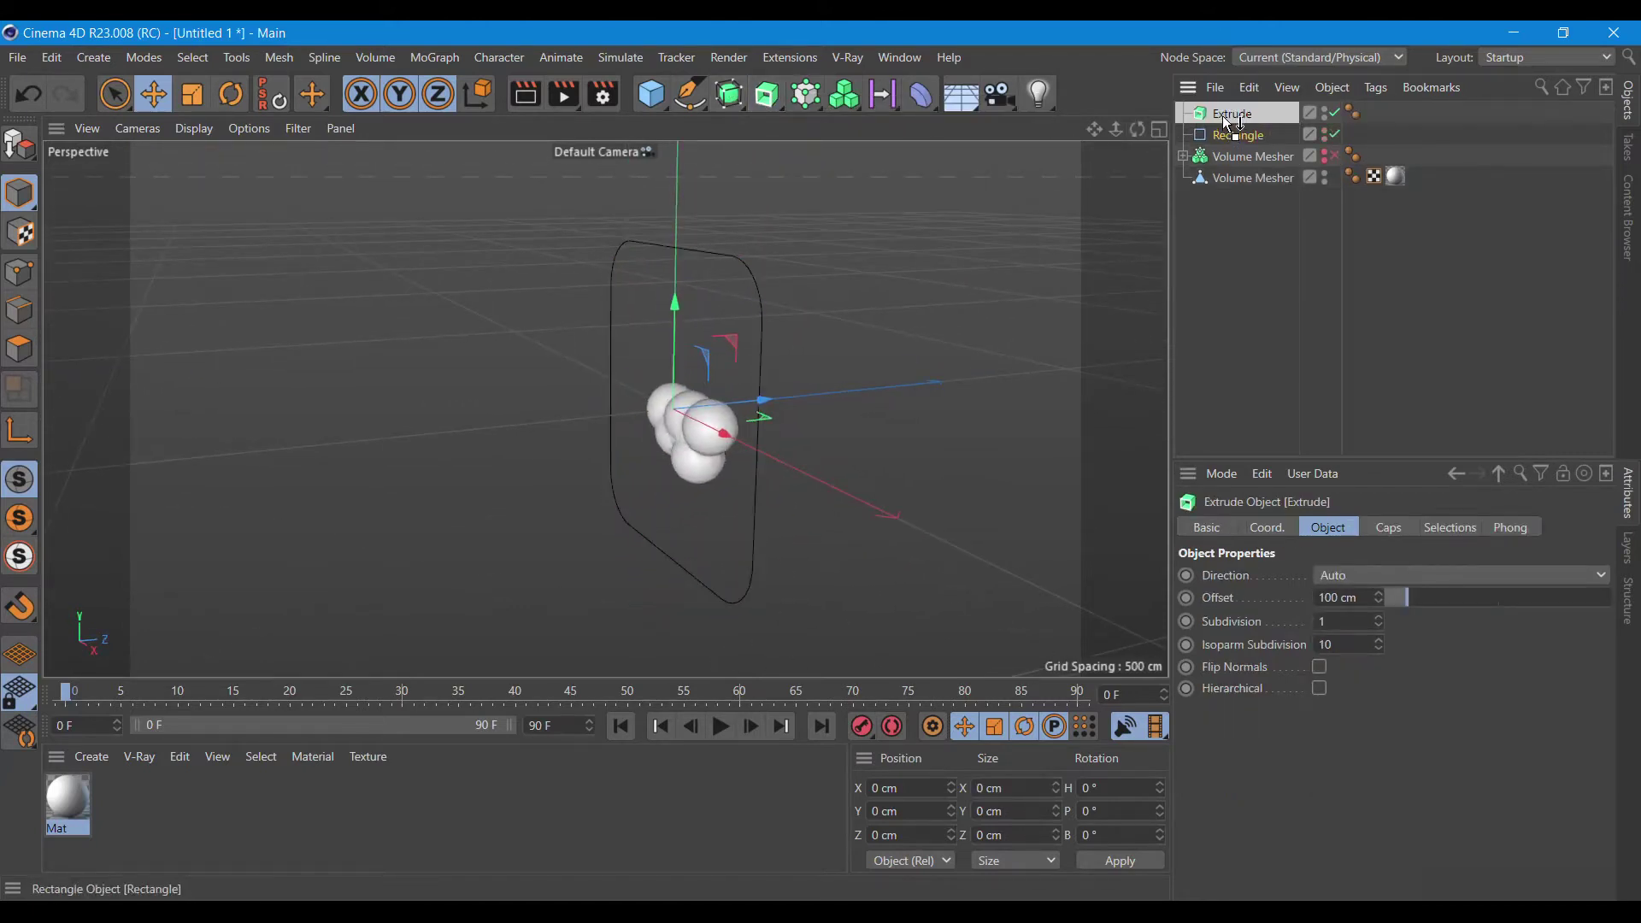
{"action": "left_click_drag", "start_coordinate": [1224, 135], "coordinate": [1222, 116]}
{"action": "left_click", "coordinate": [1233, 114]}
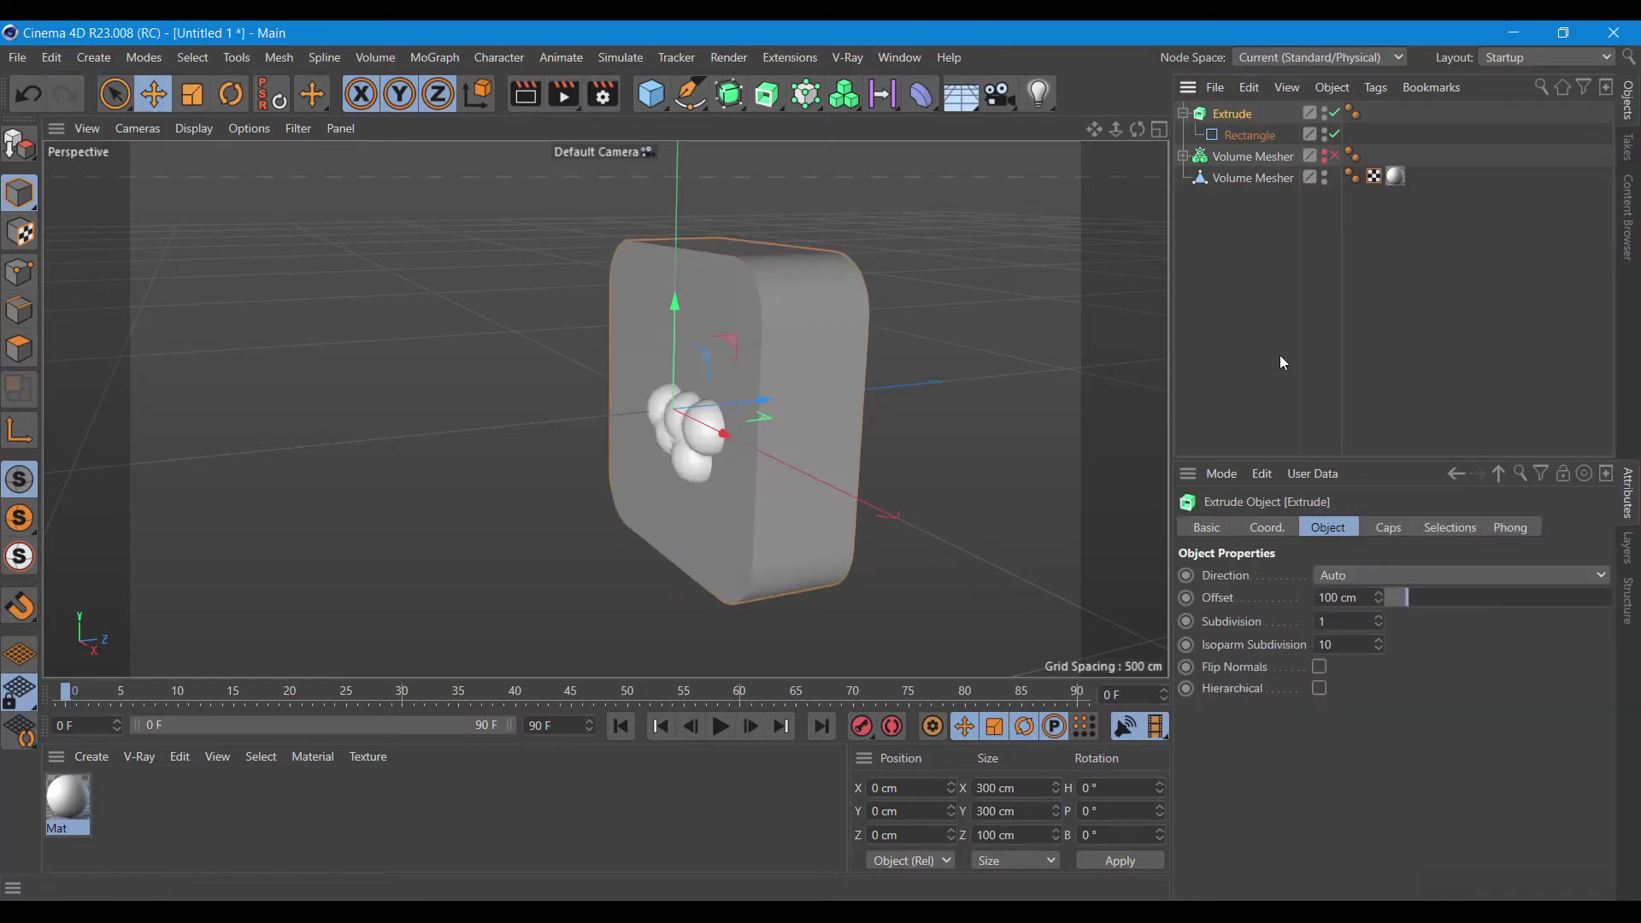
{"action": "left_click", "coordinate": [1393, 573]}
{"action": "left_click", "coordinate": [1345, 674]}
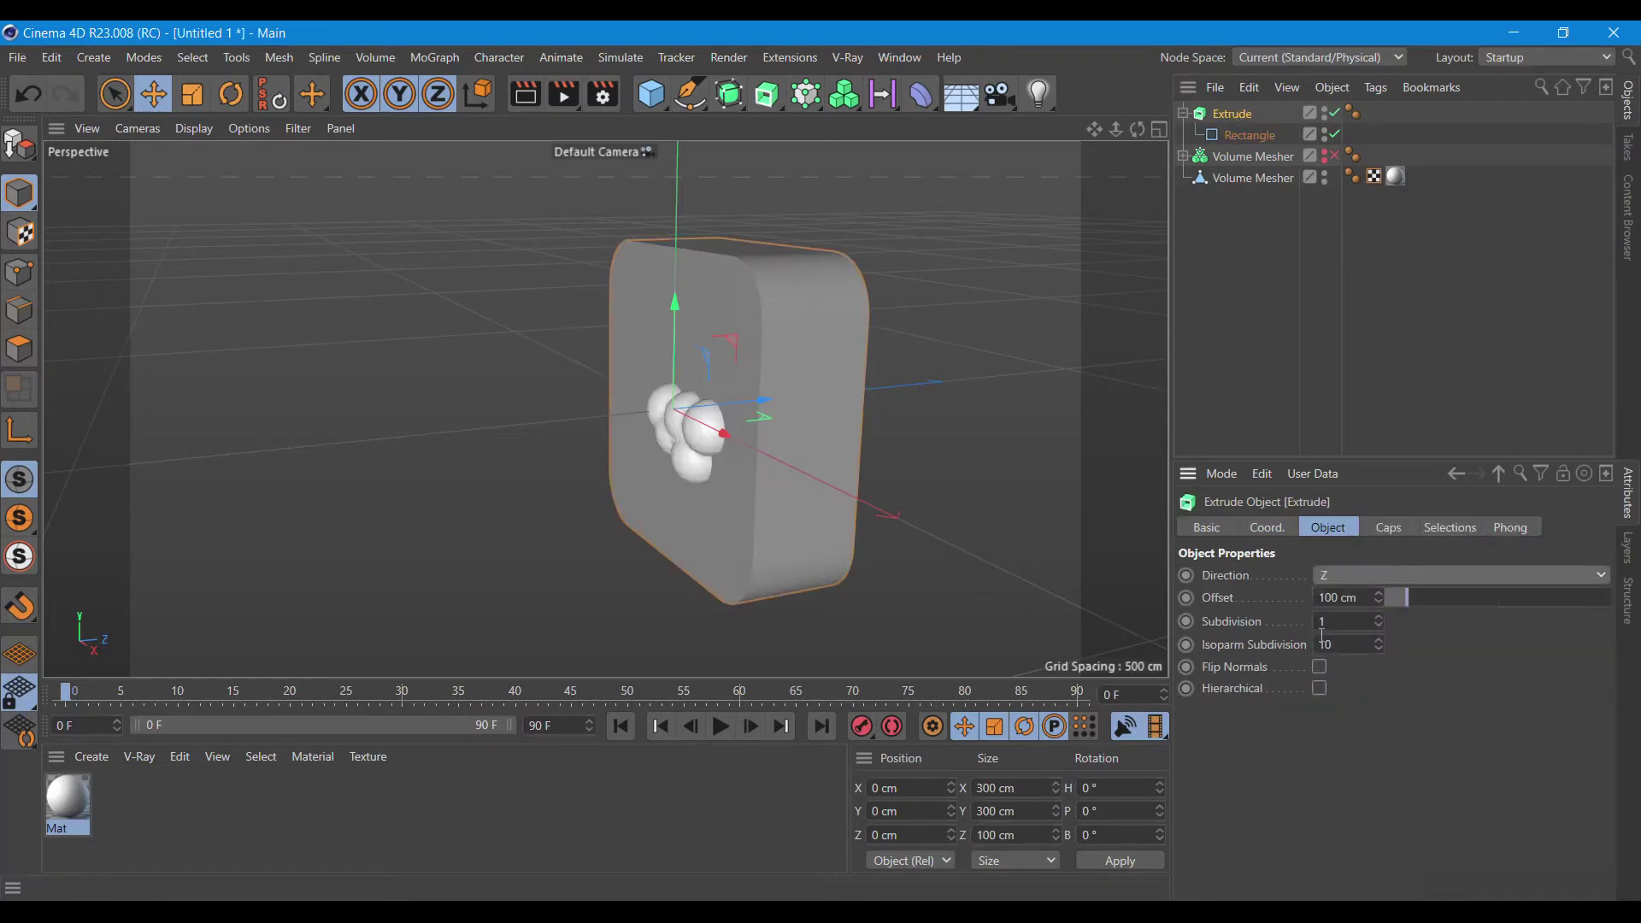
{"action": "left_click", "coordinate": [1342, 597]}
{"action": "type", "text": "40"}
{"action": "key", "text": "Return"}
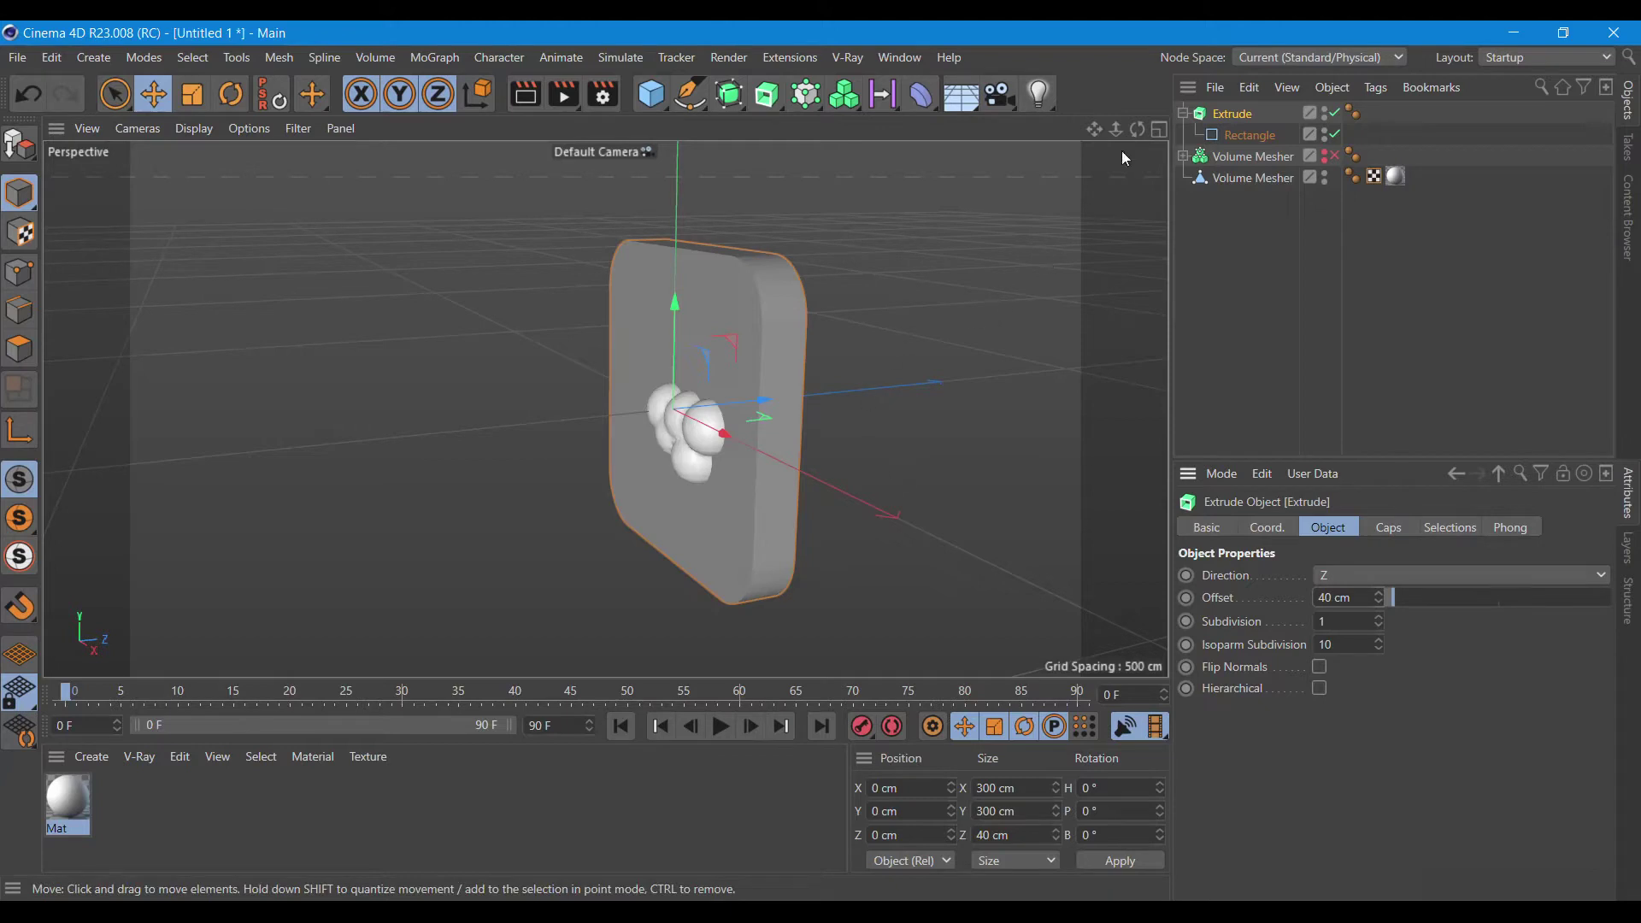
{"action": "left_click_drag", "start_coordinate": [1137, 129], "coordinate": [1111, 141]}
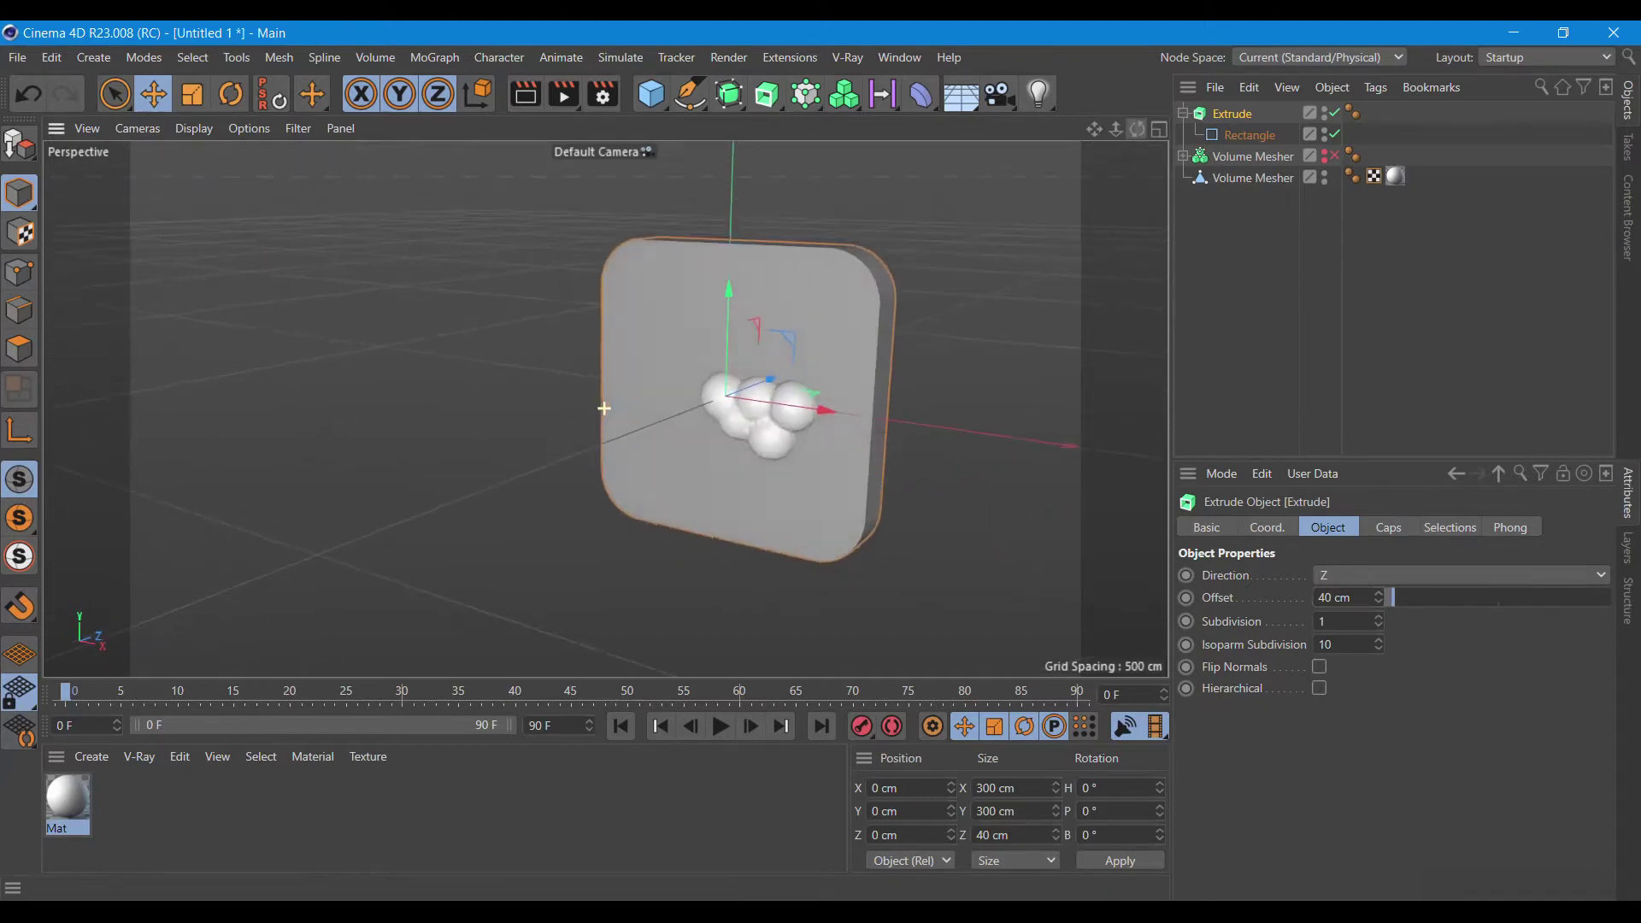
- Move the cloud to X 24.232, Y −28.654, Z −4.342 cm on the tile's lower right
{"action": "left_click", "coordinate": [1229, 181]}
{"action": "left_click_drag", "start_coordinate": [770, 380], "coordinate": [763, 389]}
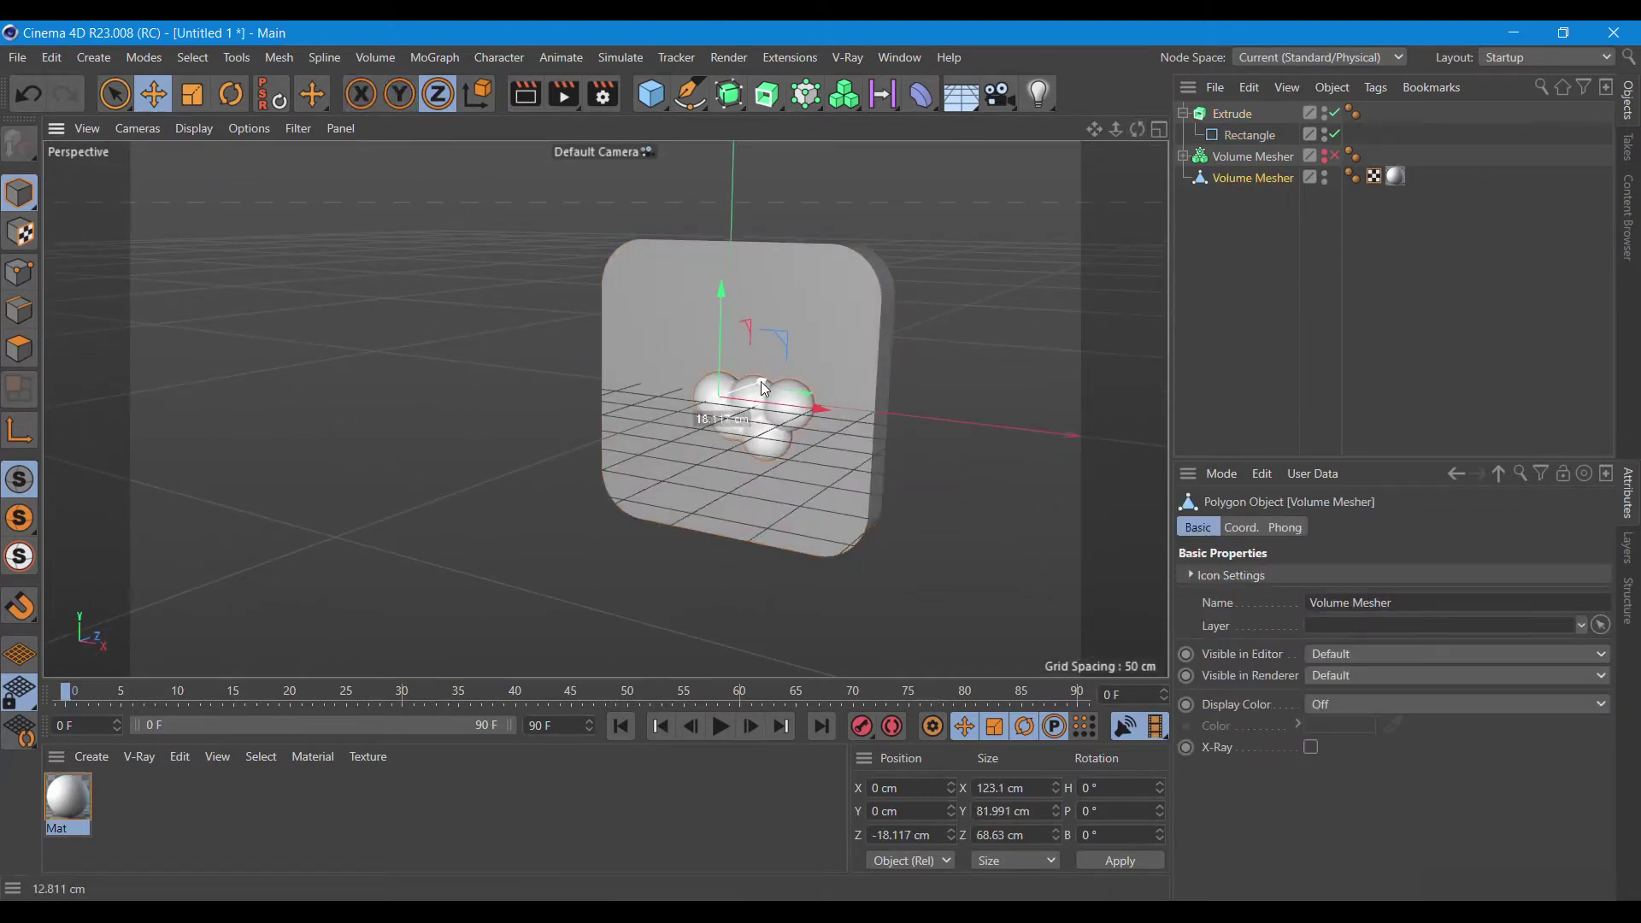
{"action": "left_click_drag", "start_coordinate": [764, 389], "coordinate": [771, 381]}
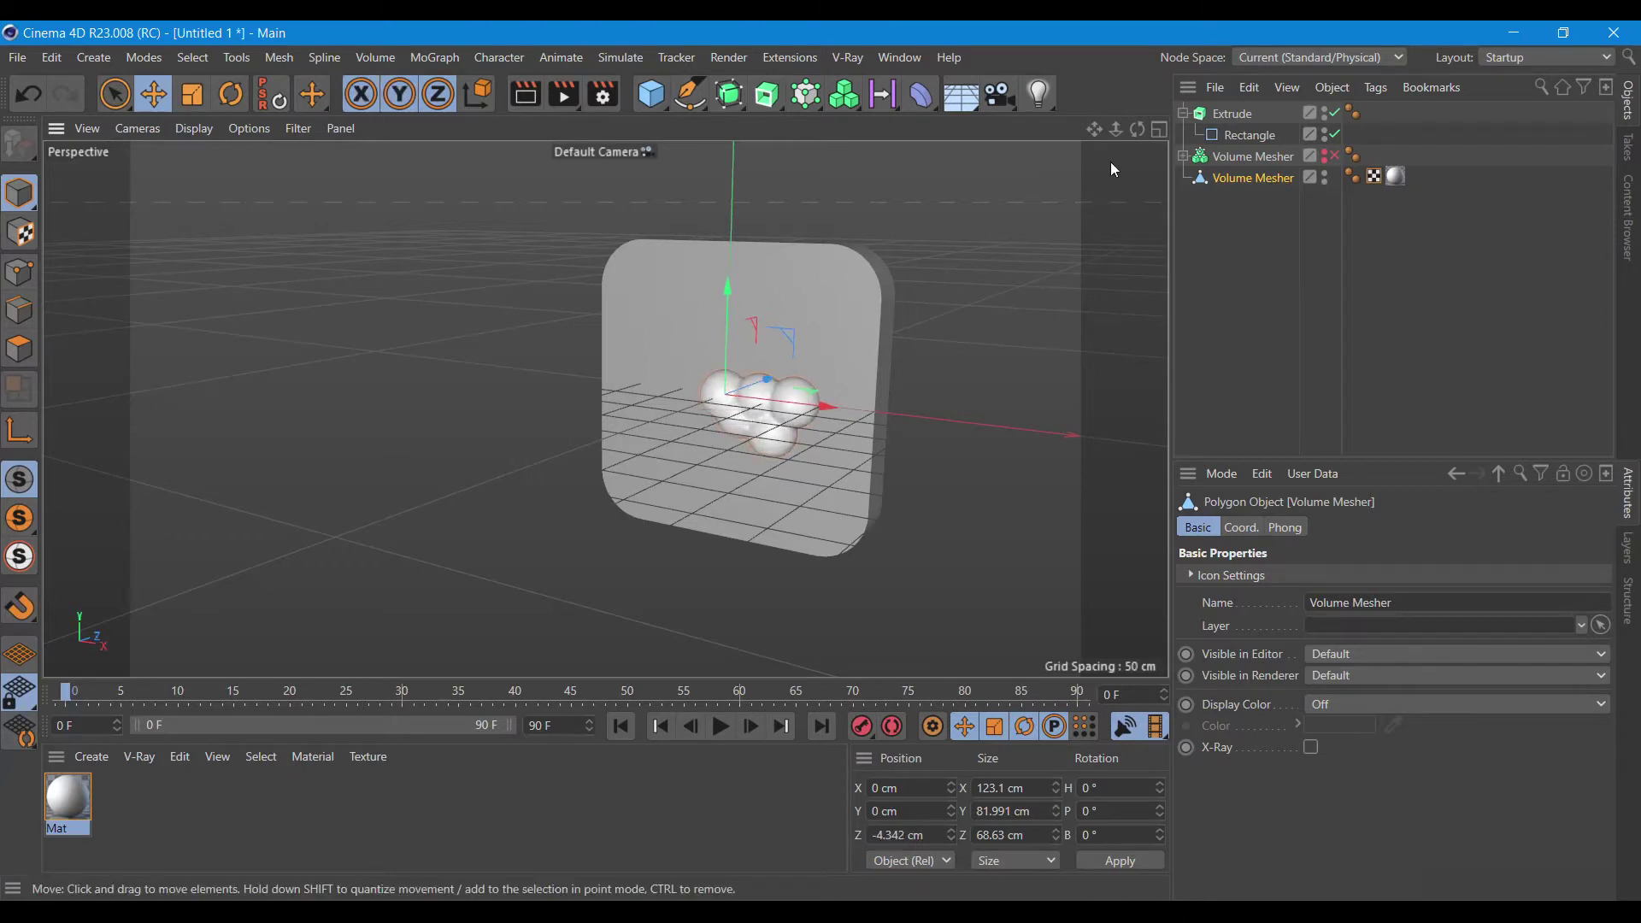
{"action": "mouse_move", "coordinate": [1138, 129]}
{"action": "left_mouse_down"}
{"action": "mouse_move", "coordinate": [834, 391]}
{"action": "mouse_move", "coordinate": [864, 393]}
{"action": "left_mouse_up"}
{"action": "left_click_drag", "start_coordinate": [763, 342], "coordinate": [769, 365]}
{"action": "scroll", "coordinate": [782, 391], "scroll_direction": "up", "scroll_amount": 3}
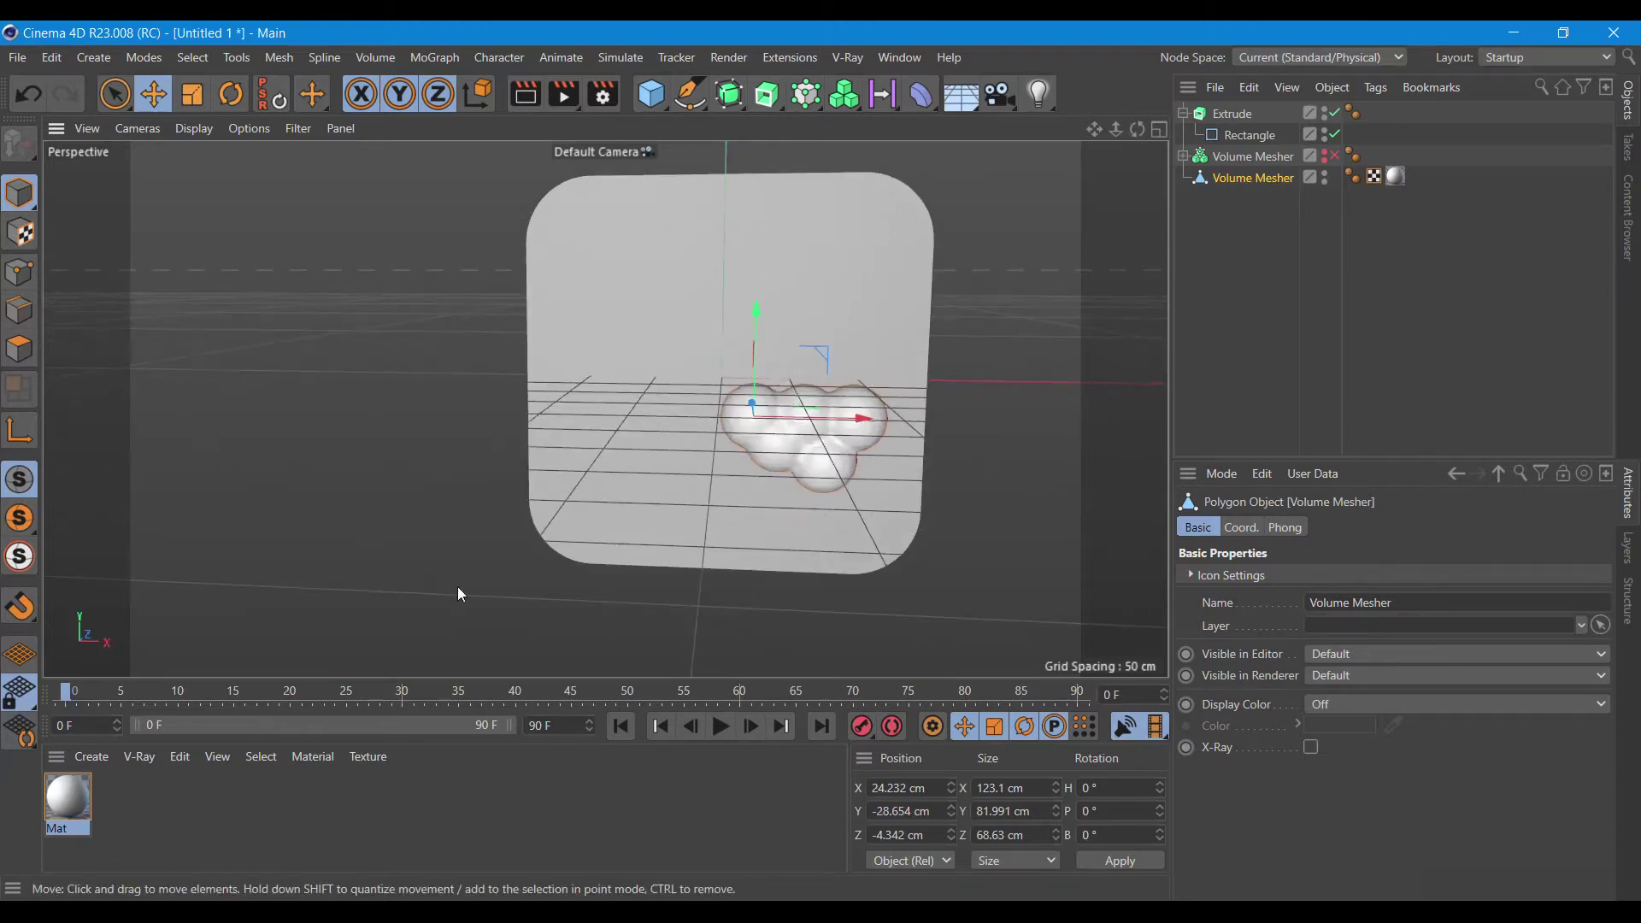
- Copy and paste the Mat material, opening the duplicate for editing
{"action": "key", "text": "ctrl+c"}
{"action": "key", "text": "ctrl+v"}
{"action": "double_click", "coordinate": [89, 800]}
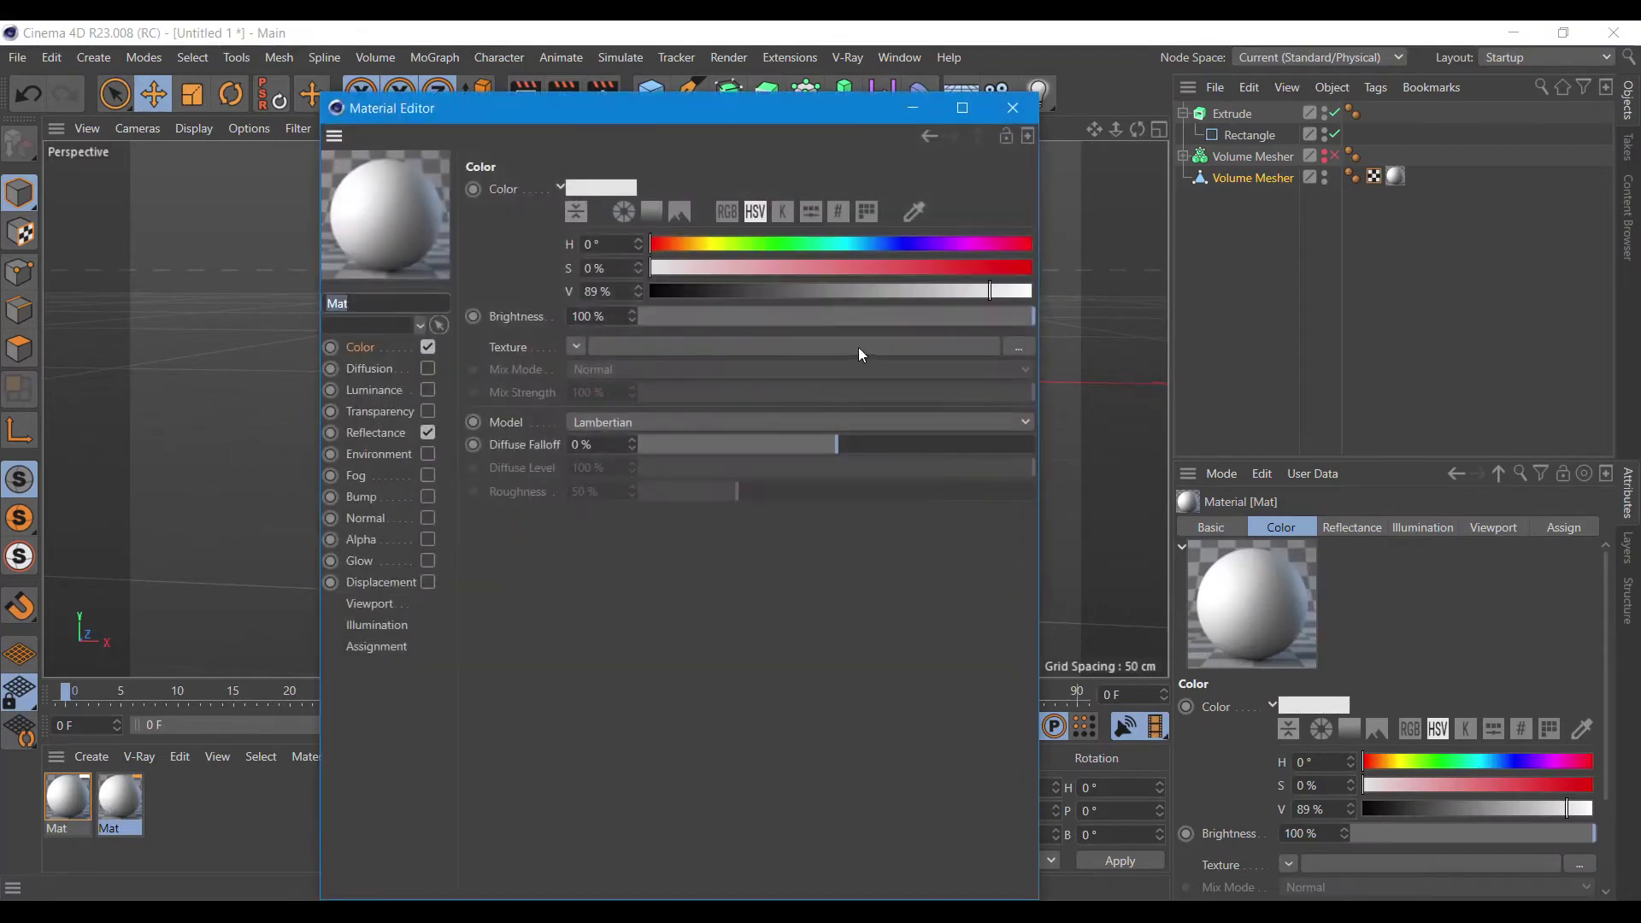
- Tint the duplicate Mat pink at 16% saturation with a Conductor reflectance Fresnel
{"action": "left_click", "coordinate": [711, 270]}
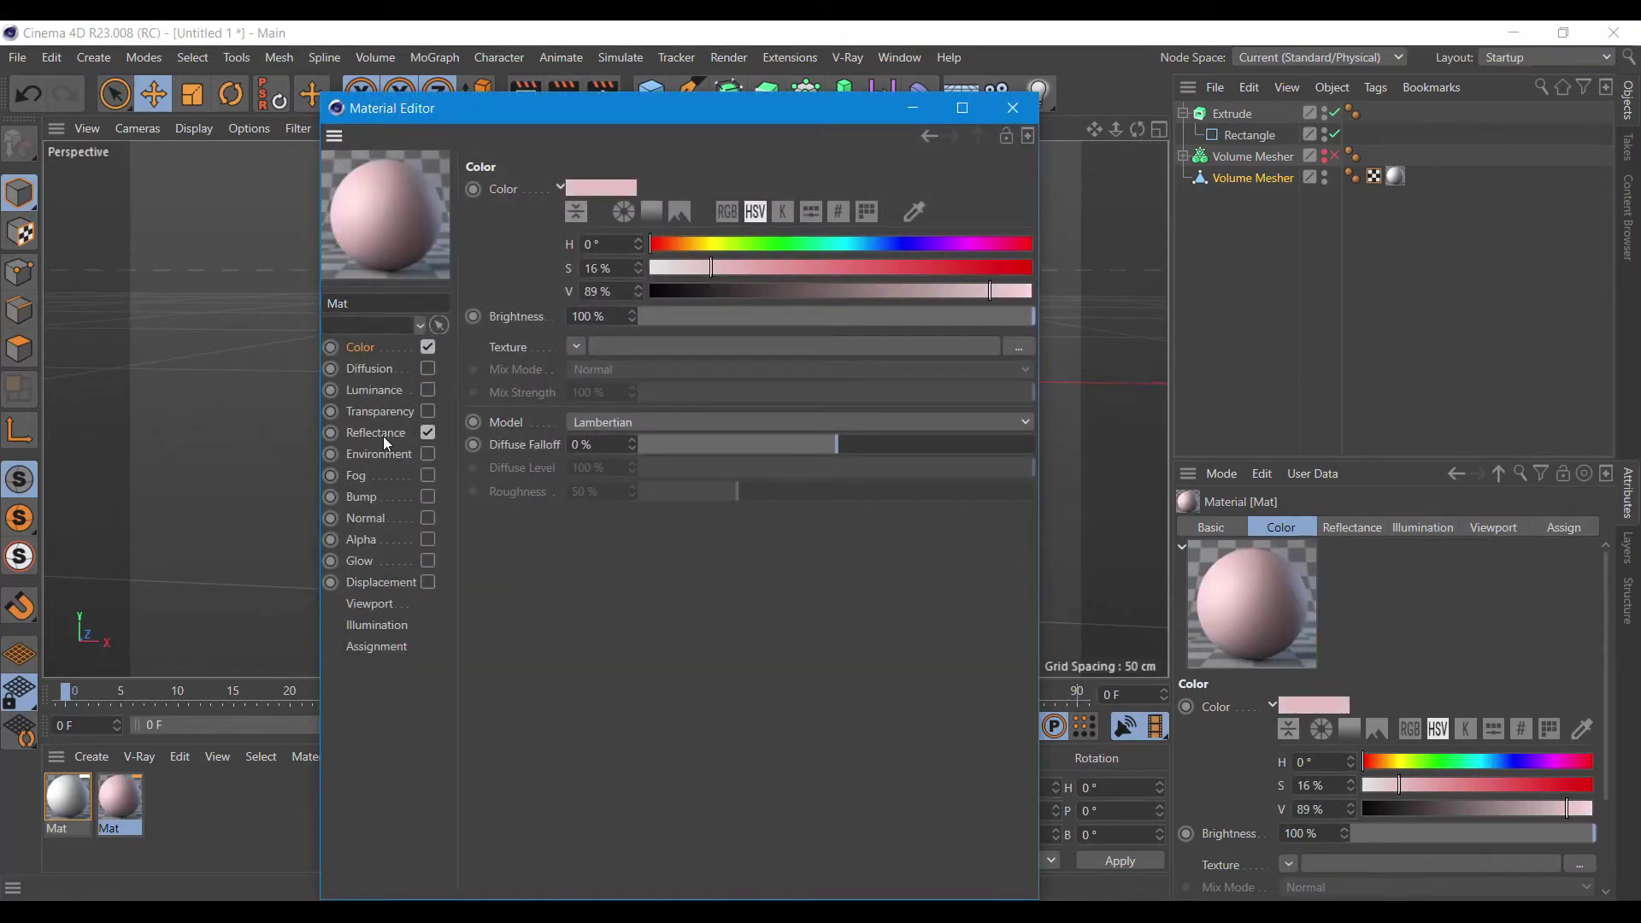
{"action": "left_click", "coordinate": [383, 438]}
{"action": "left_click", "coordinate": [506, 236]}
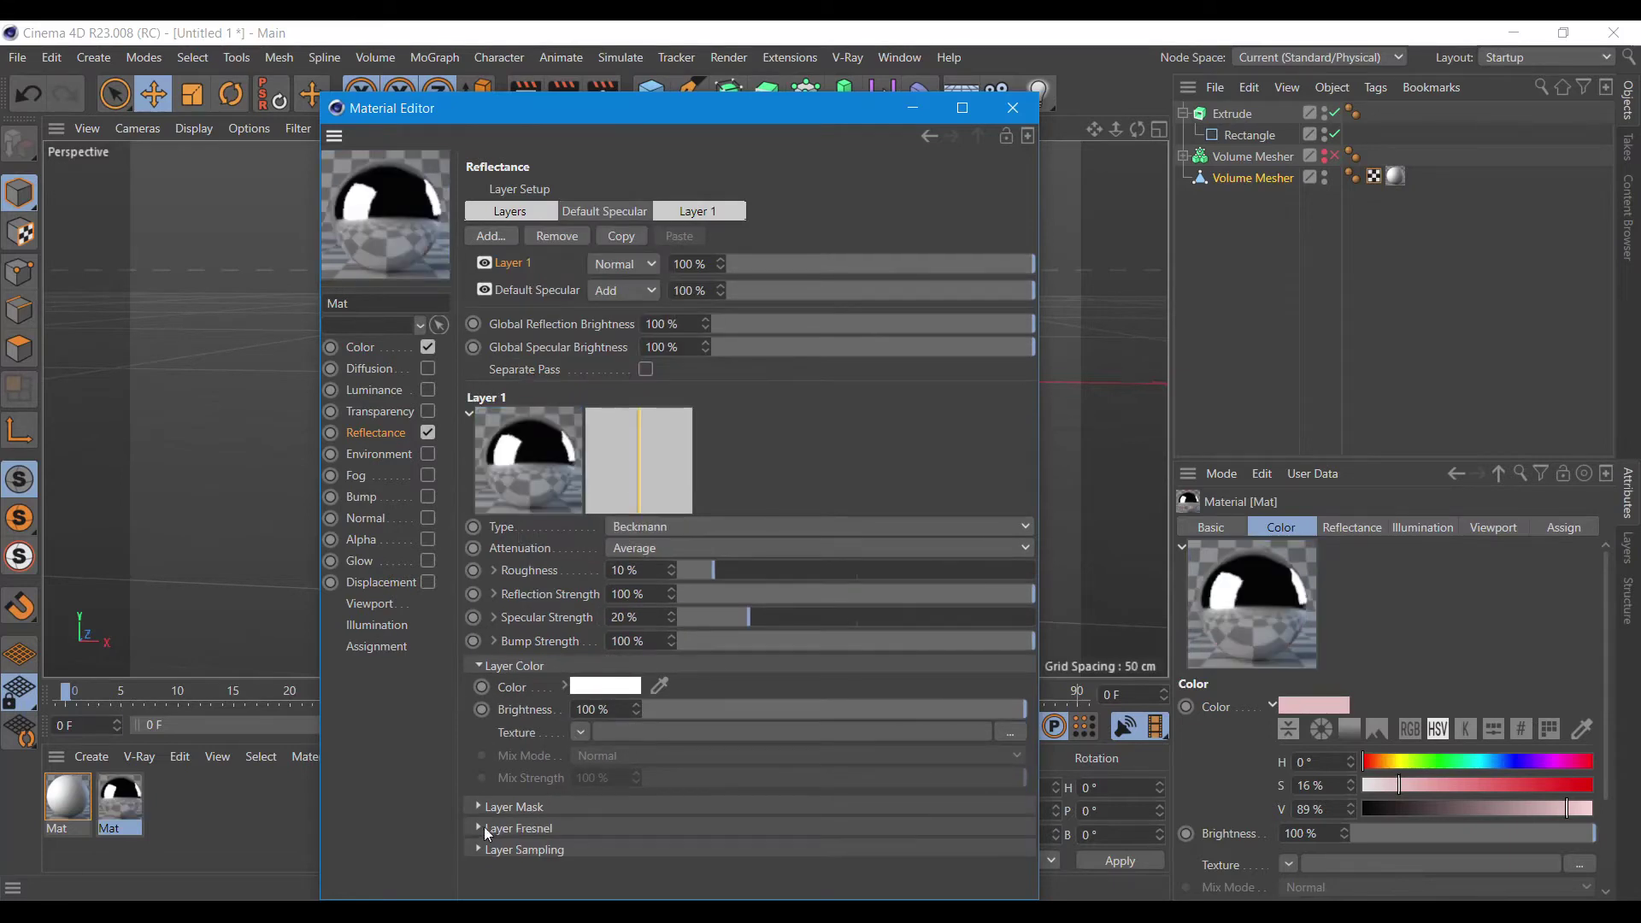
{"action": "left_click", "coordinate": [479, 829]}
{"action": "left_click", "coordinate": [585, 852]}
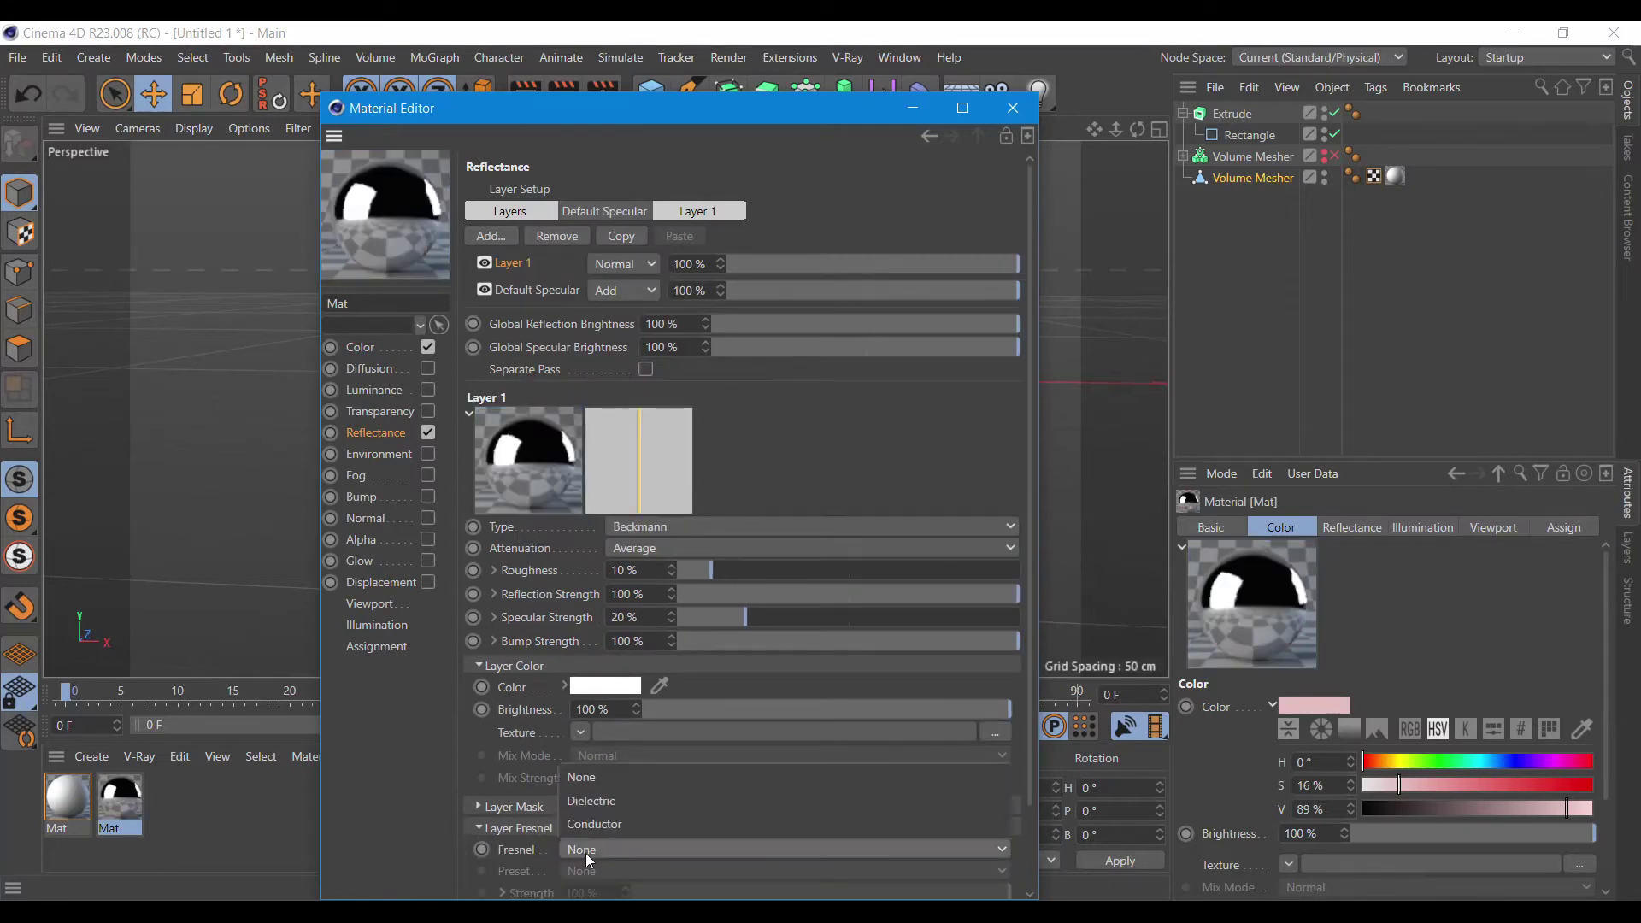
{"action": "left_click", "coordinate": [617, 803]}
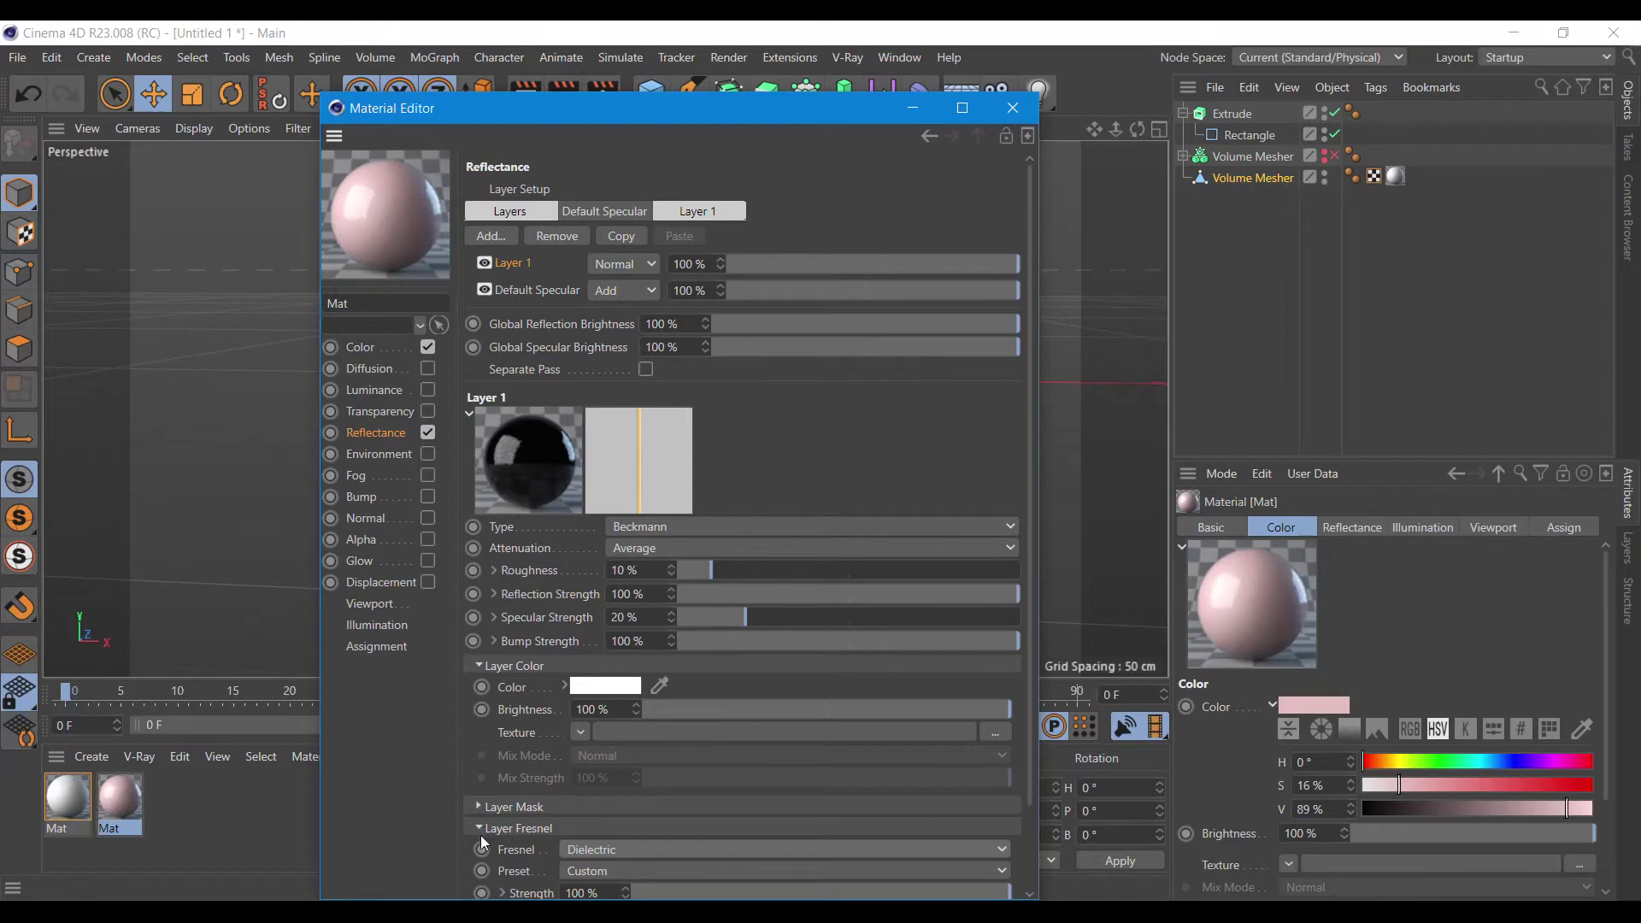
{"action": "left_click", "coordinate": [609, 850]}
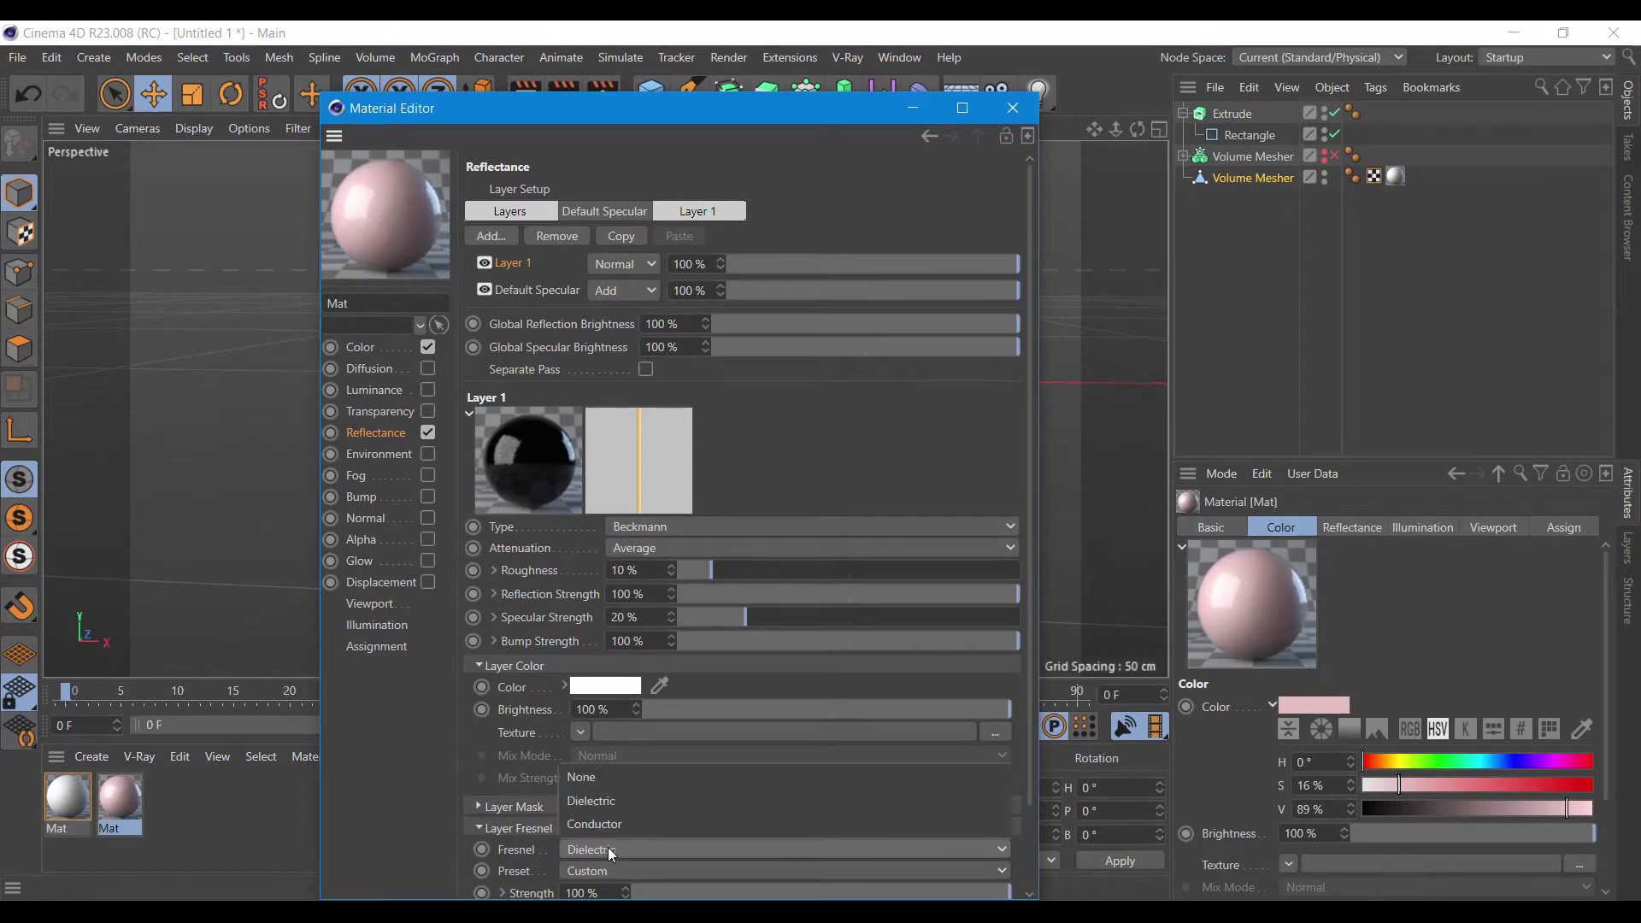
{"action": "left_click", "coordinate": [617, 824]}
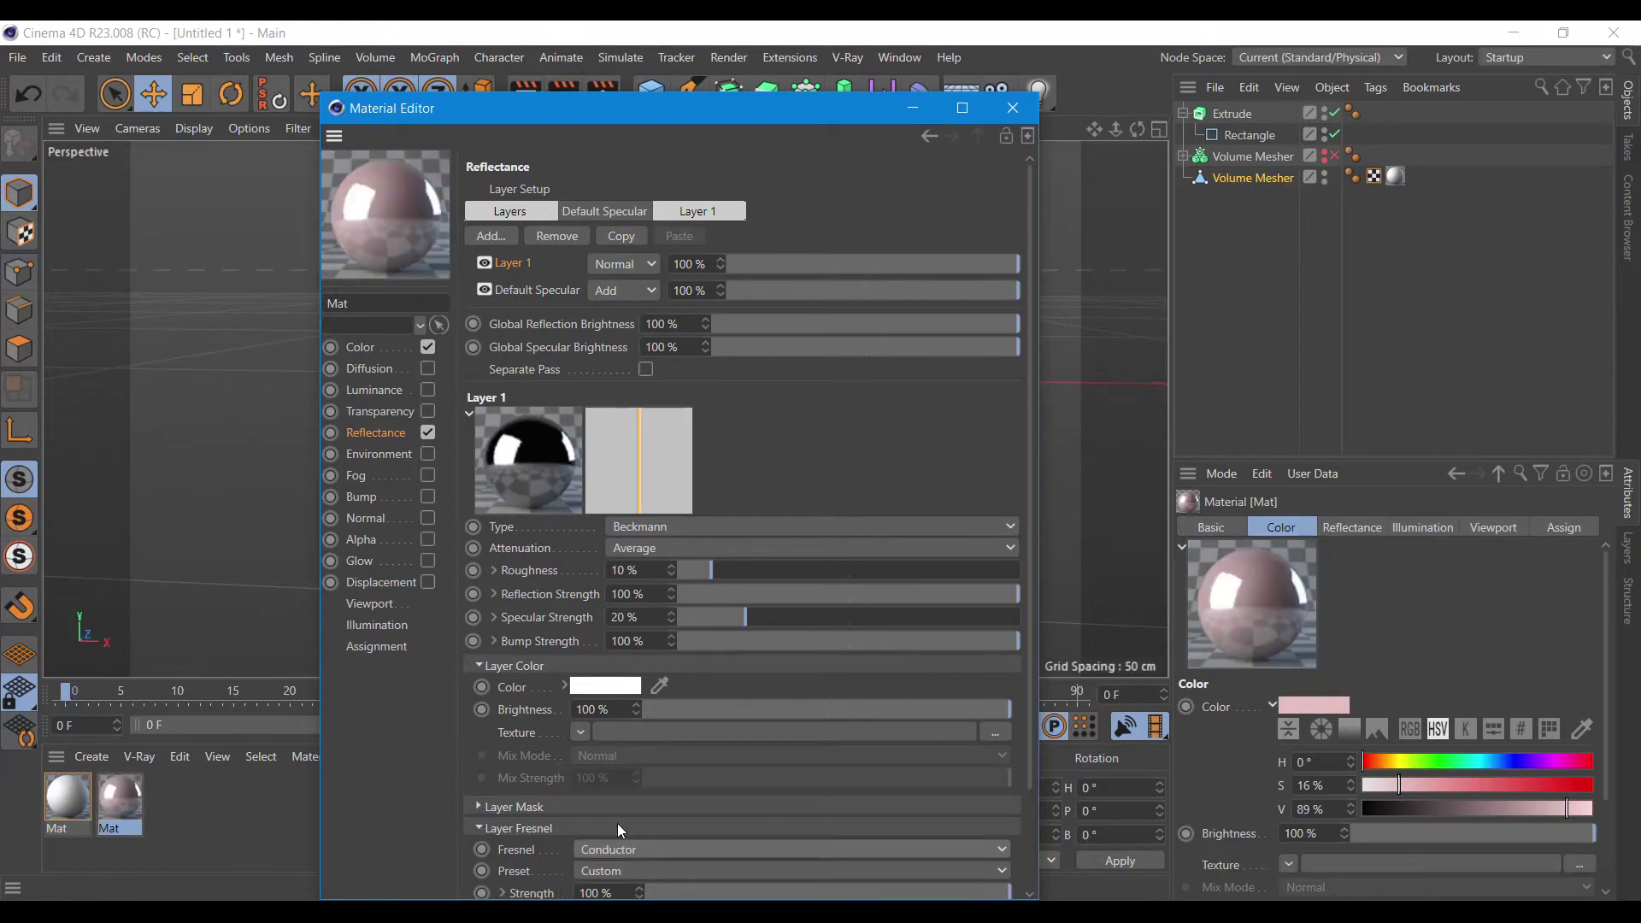
- Apply the pink material to the Extrude tile and preview-render it
{"action": "left_click", "coordinate": [1012, 108]}
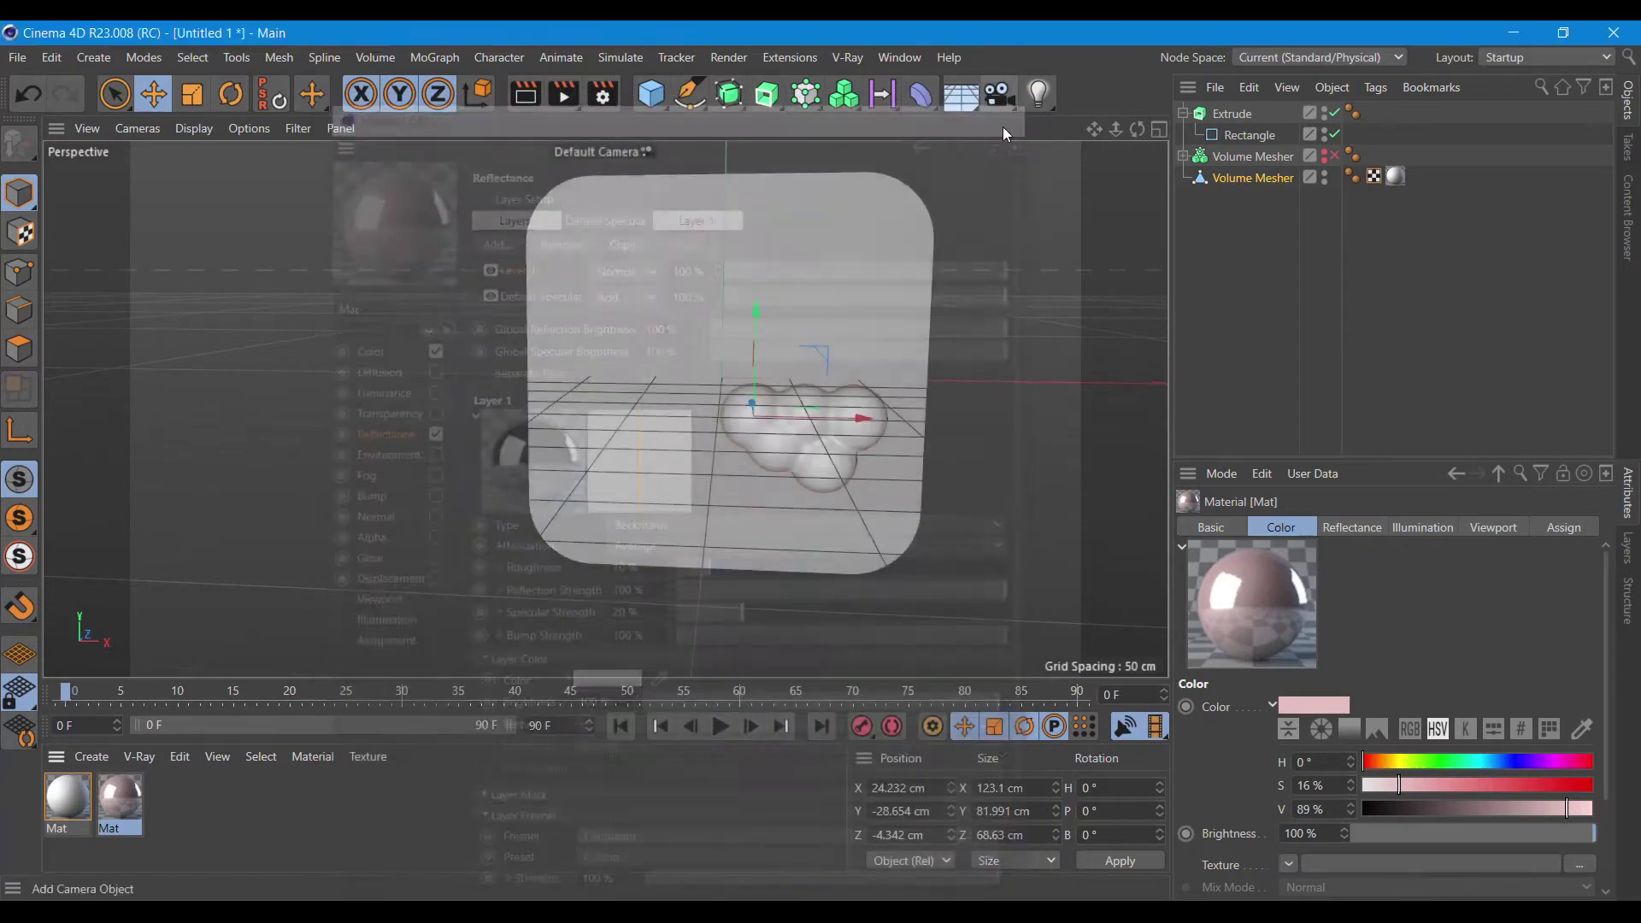
{"action": "left_click_drag", "start_coordinate": [108, 825], "coordinate": [625, 464]}
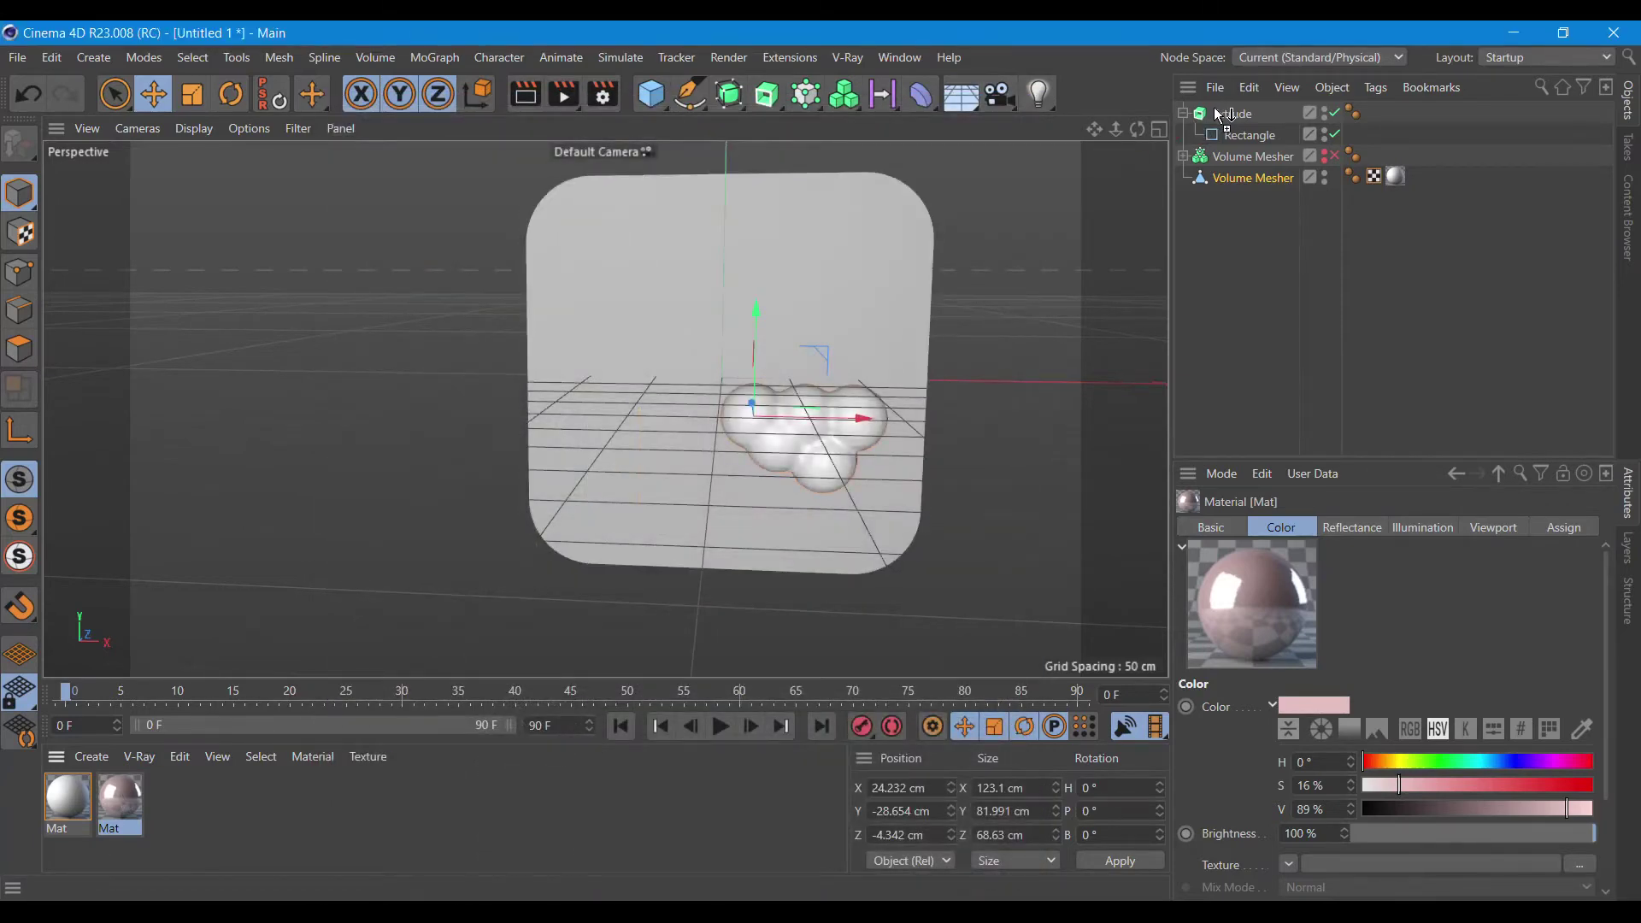
{"action": "left_click_drag", "start_coordinate": [1220, 113], "coordinate": [1222, 115]}
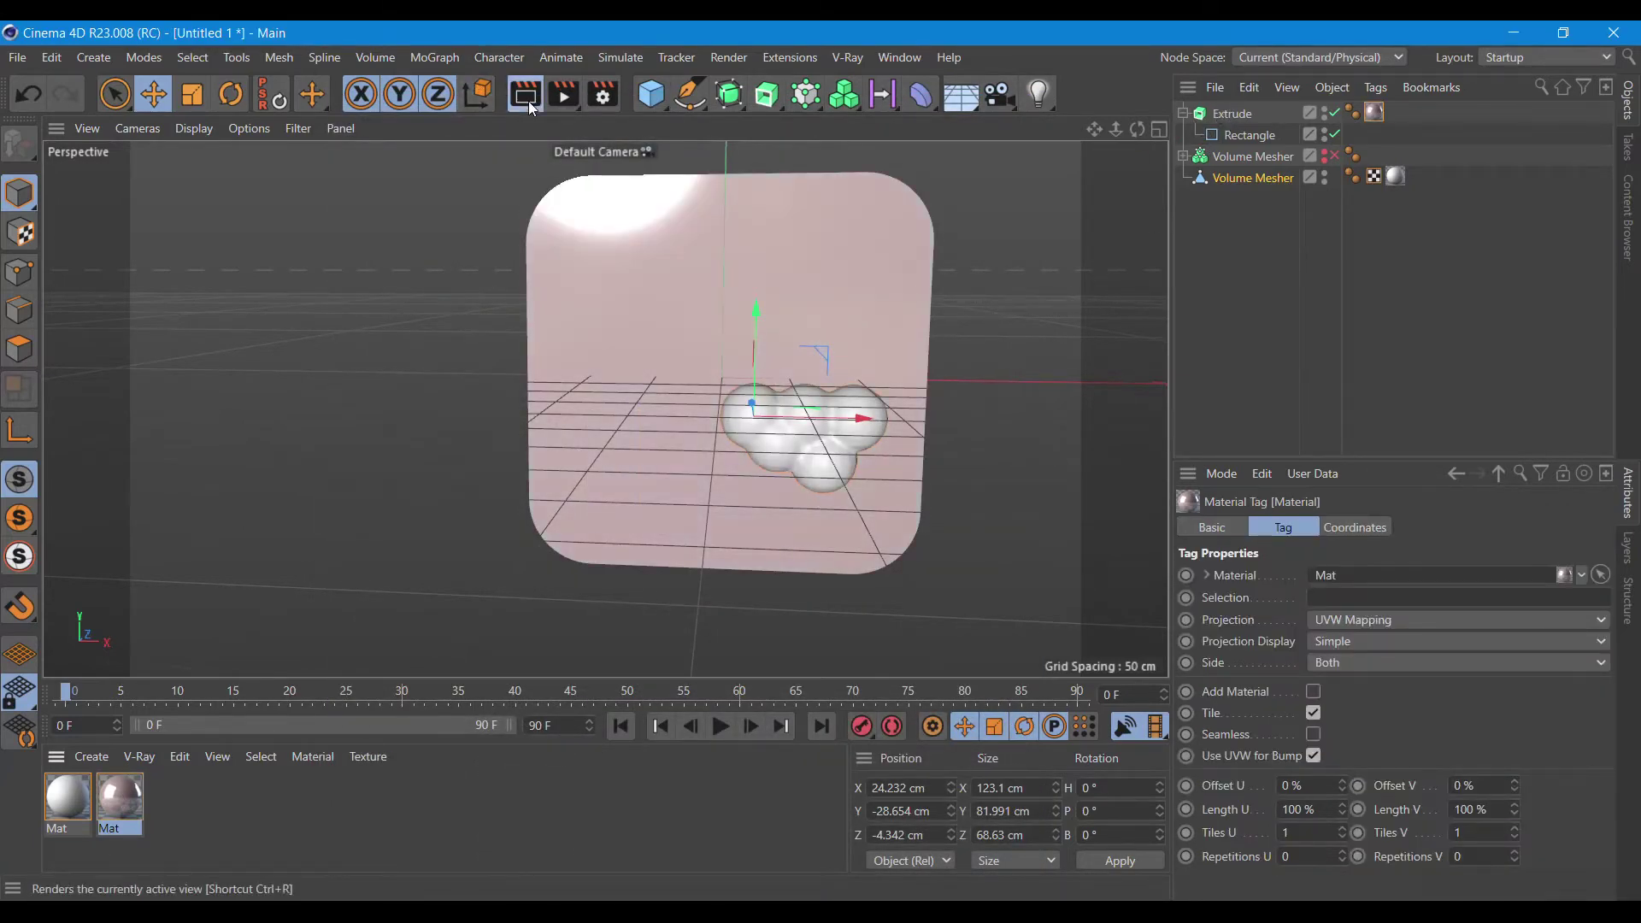
{"action": "left_click", "coordinate": [530, 106]}
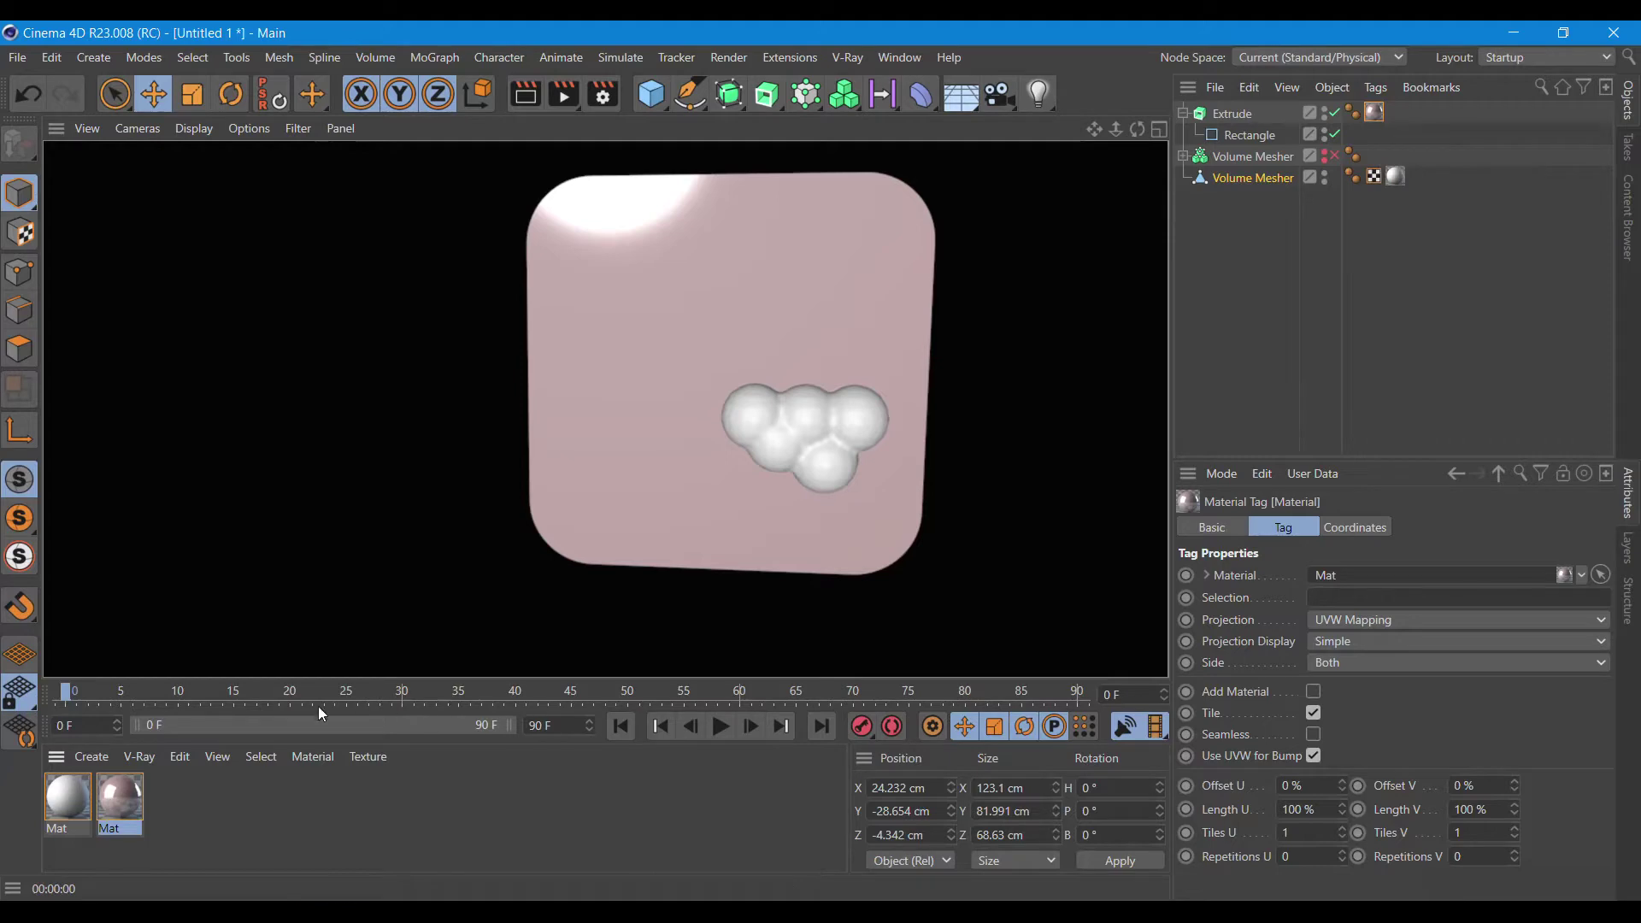
- Switch the pink material's layer Fresnel back to Dielectric
{"action": "double_click", "coordinate": [120, 803]}
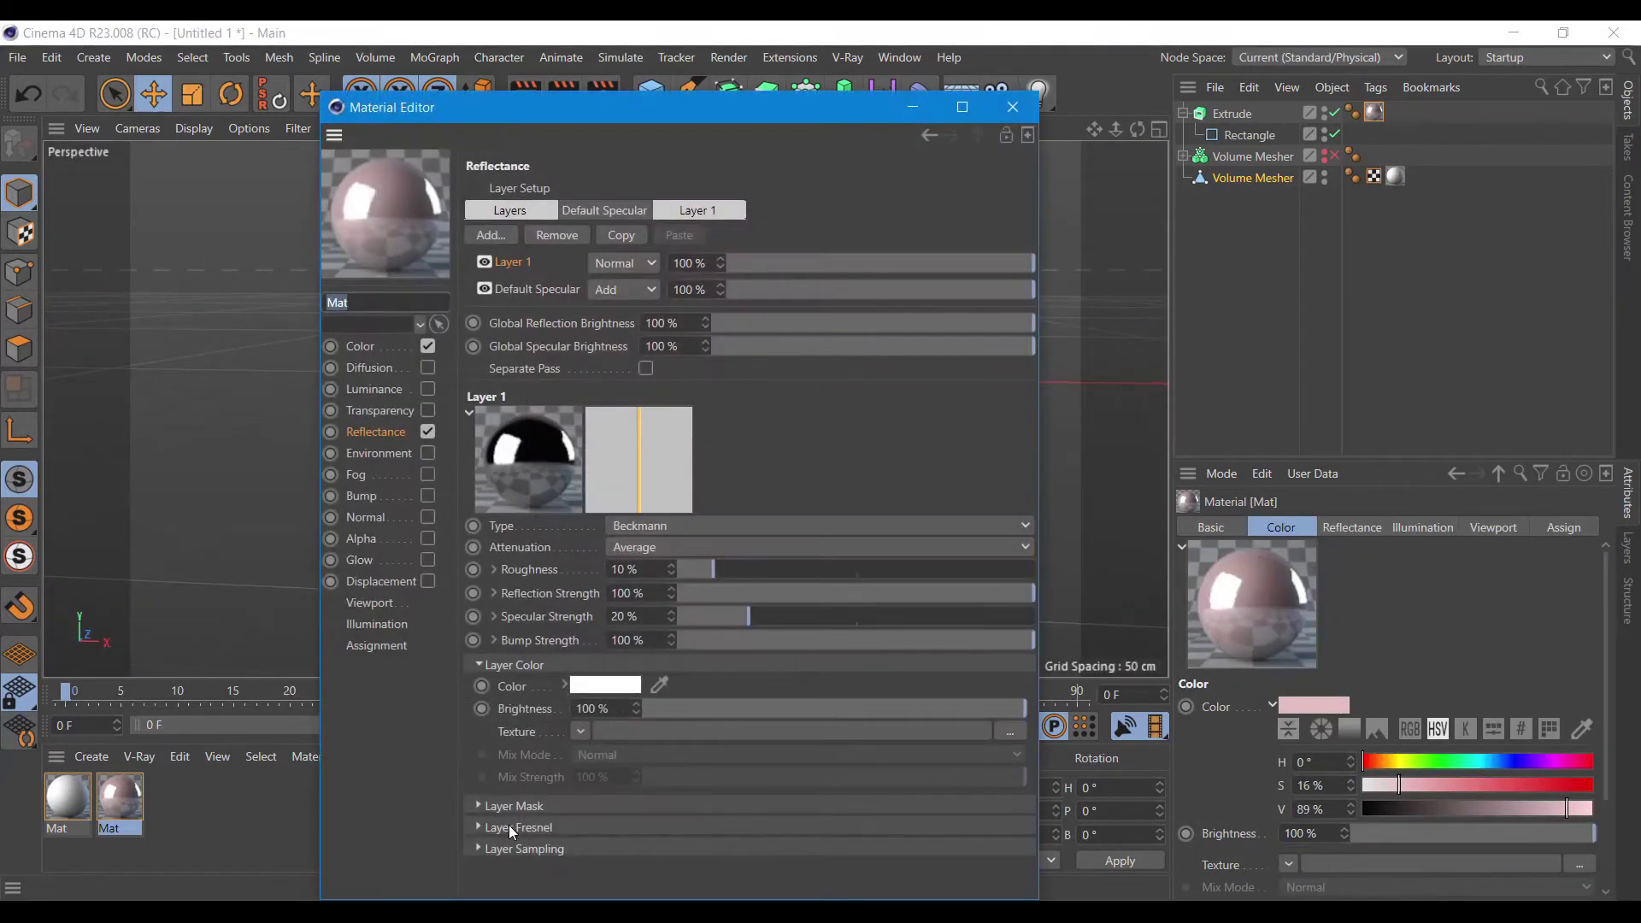
{"action": "left_click", "coordinate": [516, 827]}
{"action": "left_click", "coordinate": [630, 848]}
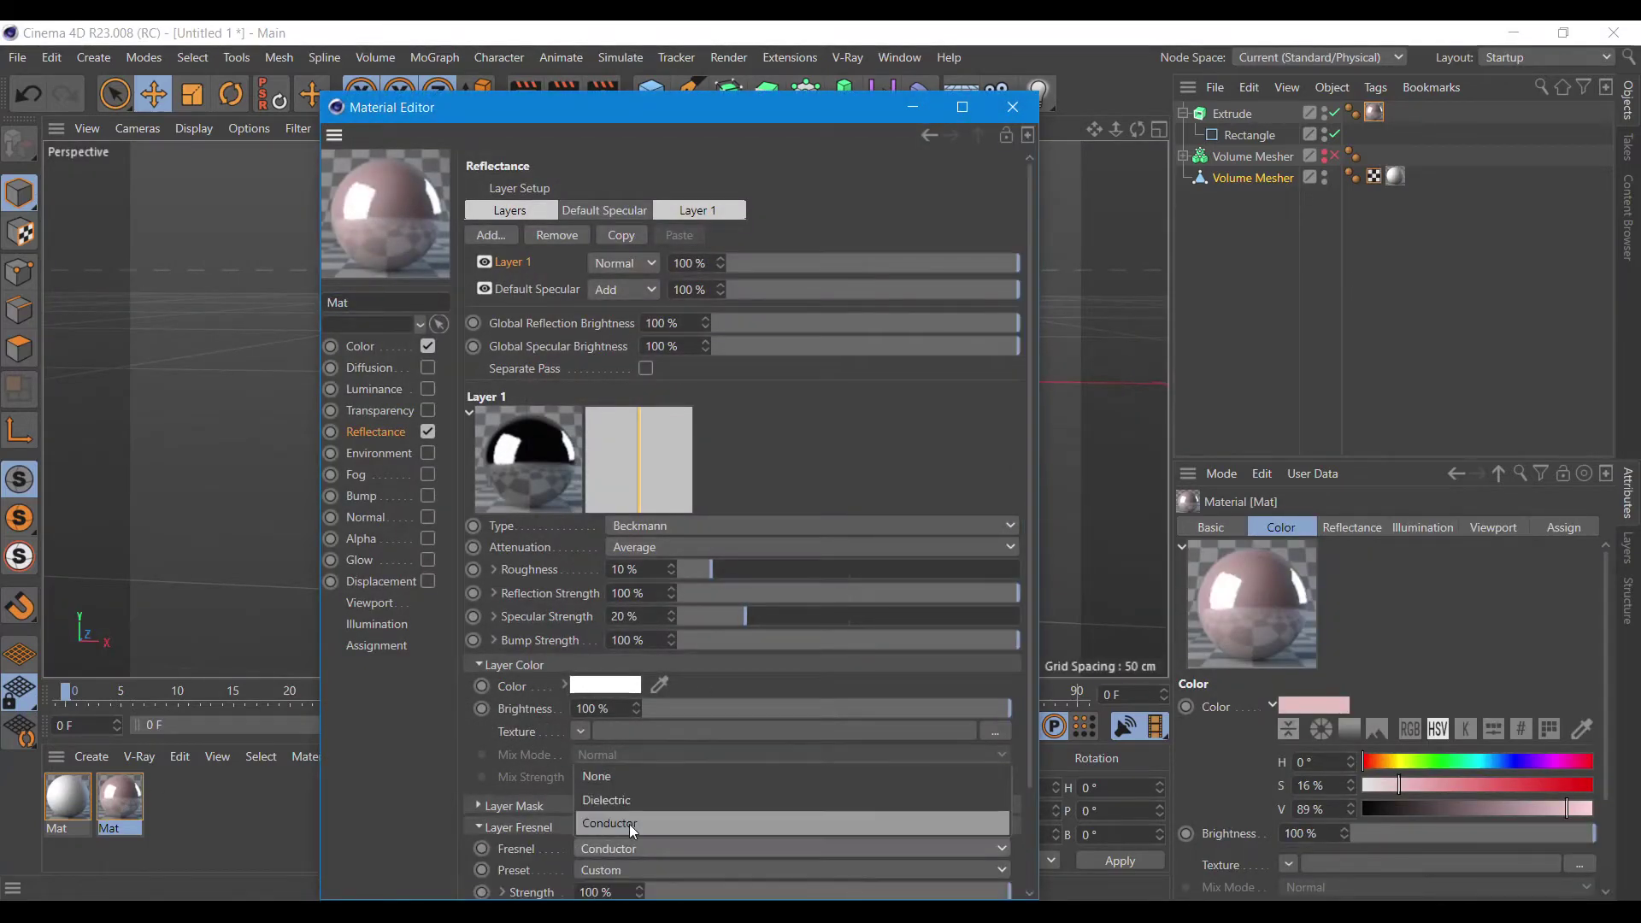
{"action": "left_click", "coordinate": [637, 802]}
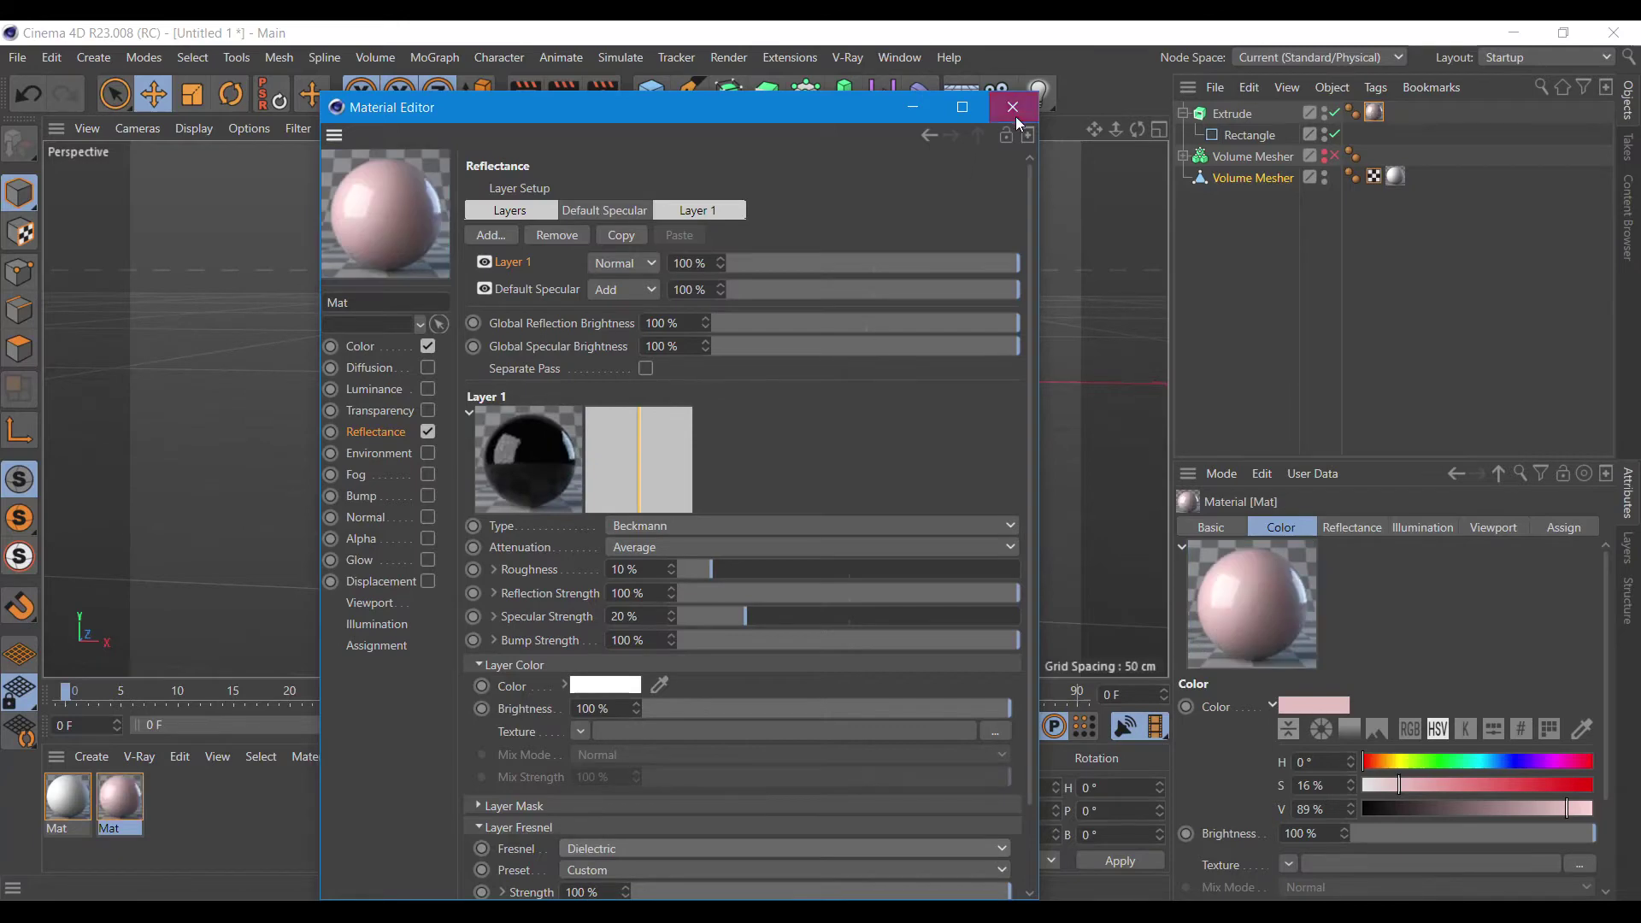
{"action": "left_click", "coordinate": [1014, 109]}
{"action": "left_click", "coordinate": [1232, 113]}
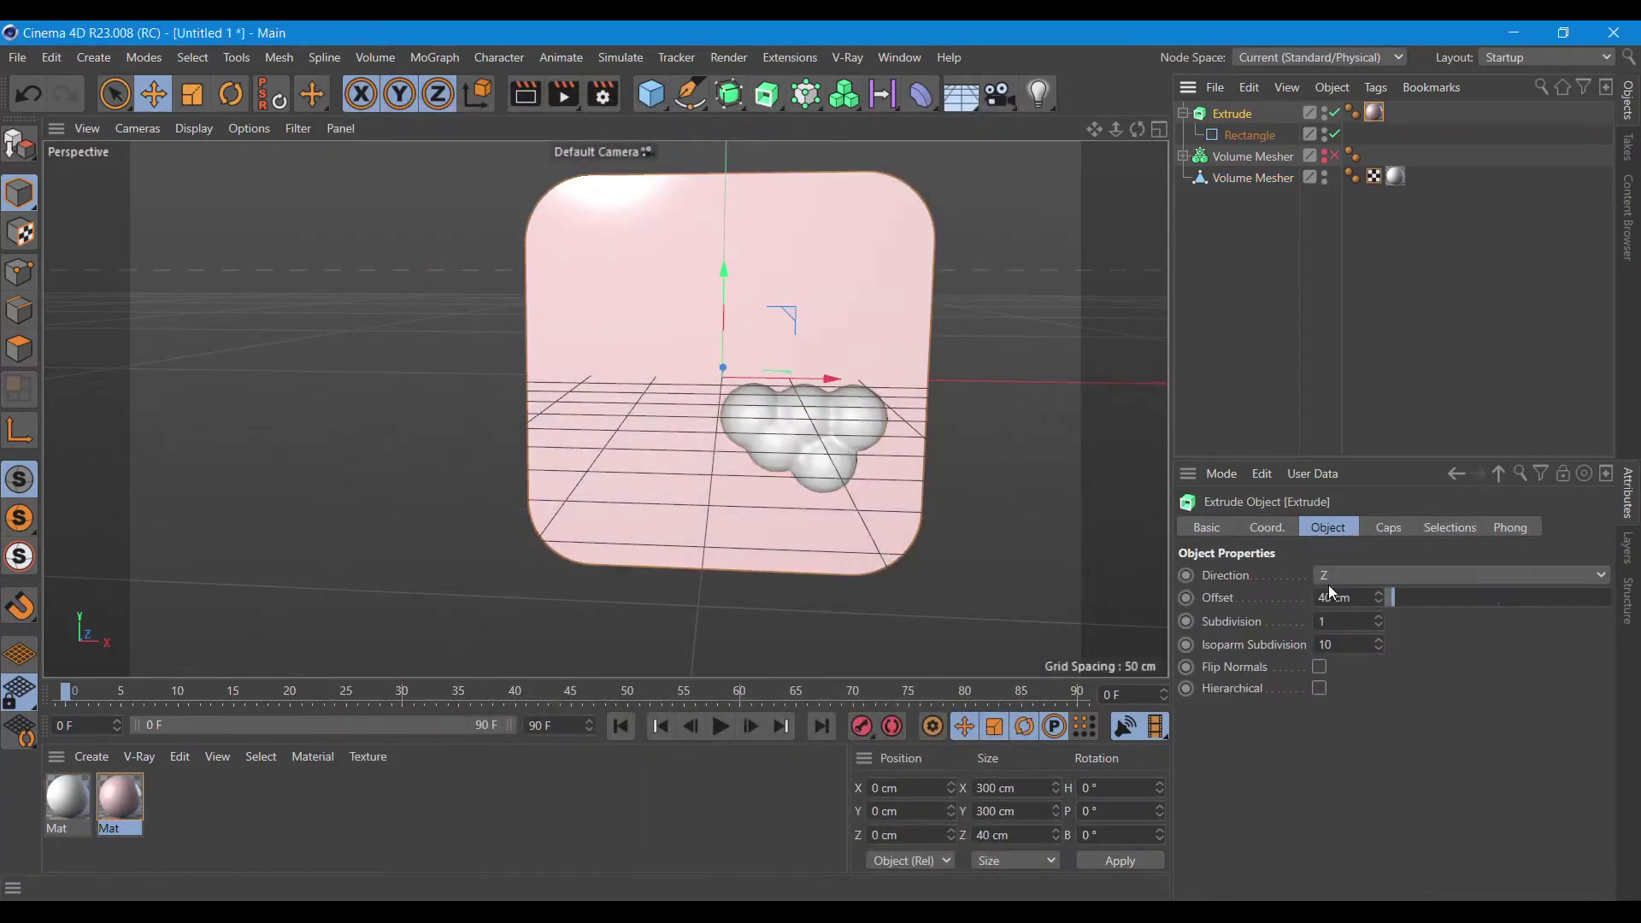
- Give the tile's caps a Flat & Rounded bevel preset sized 8.62 cm
{"action": "left_click", "coordinate": [1389, 527]}
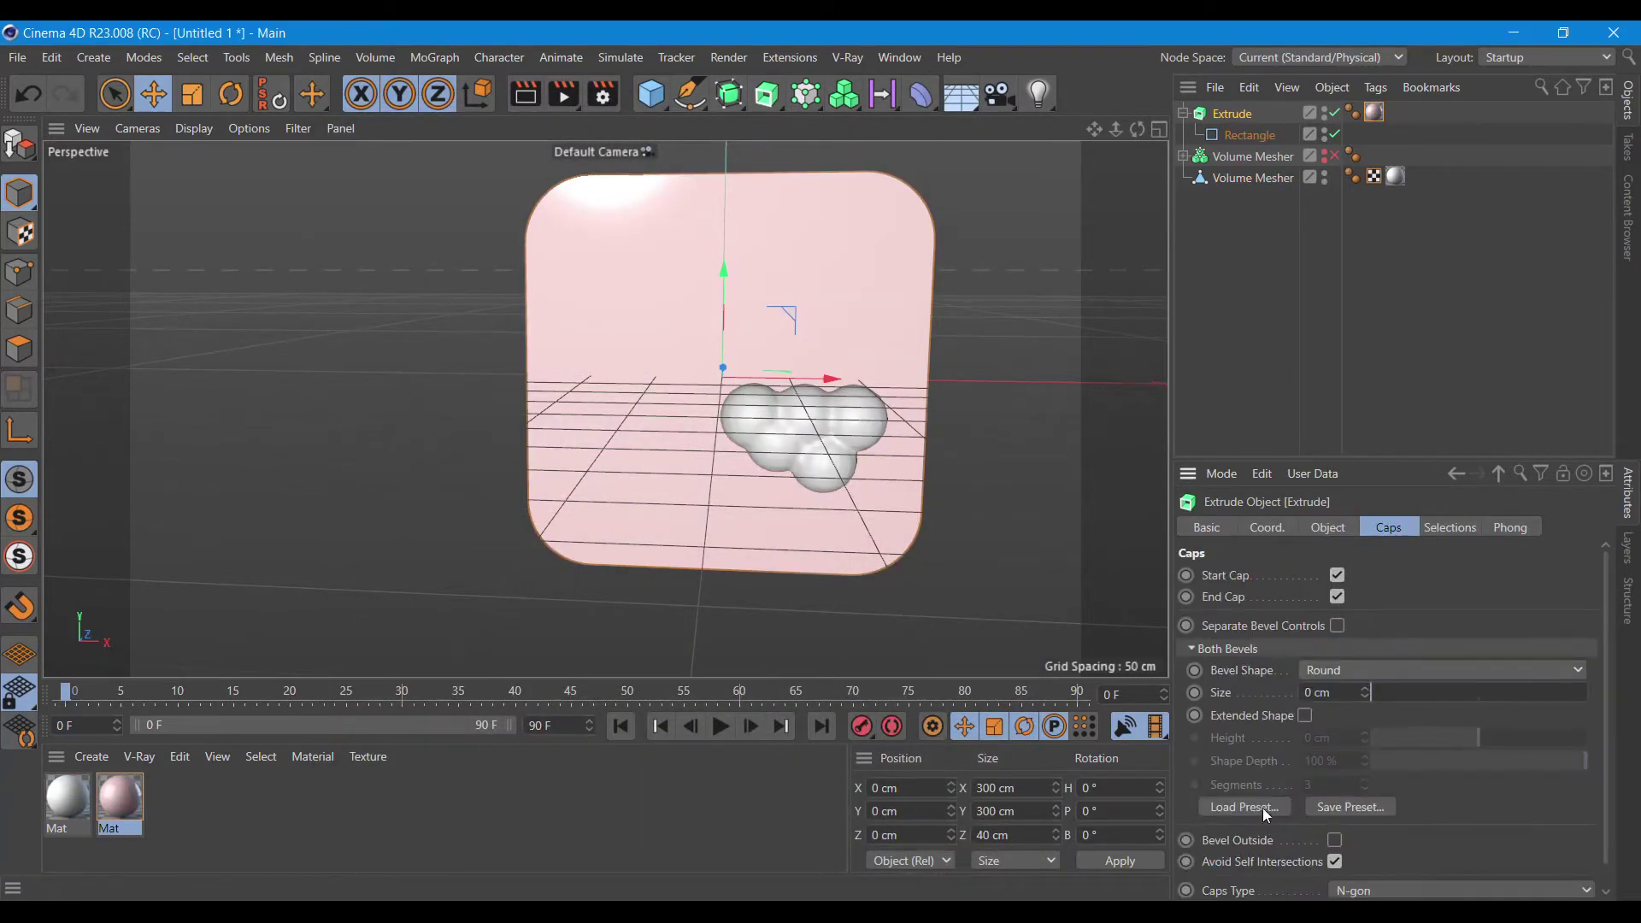
{"action": "left_click", "coordinate": [1263, 808]}
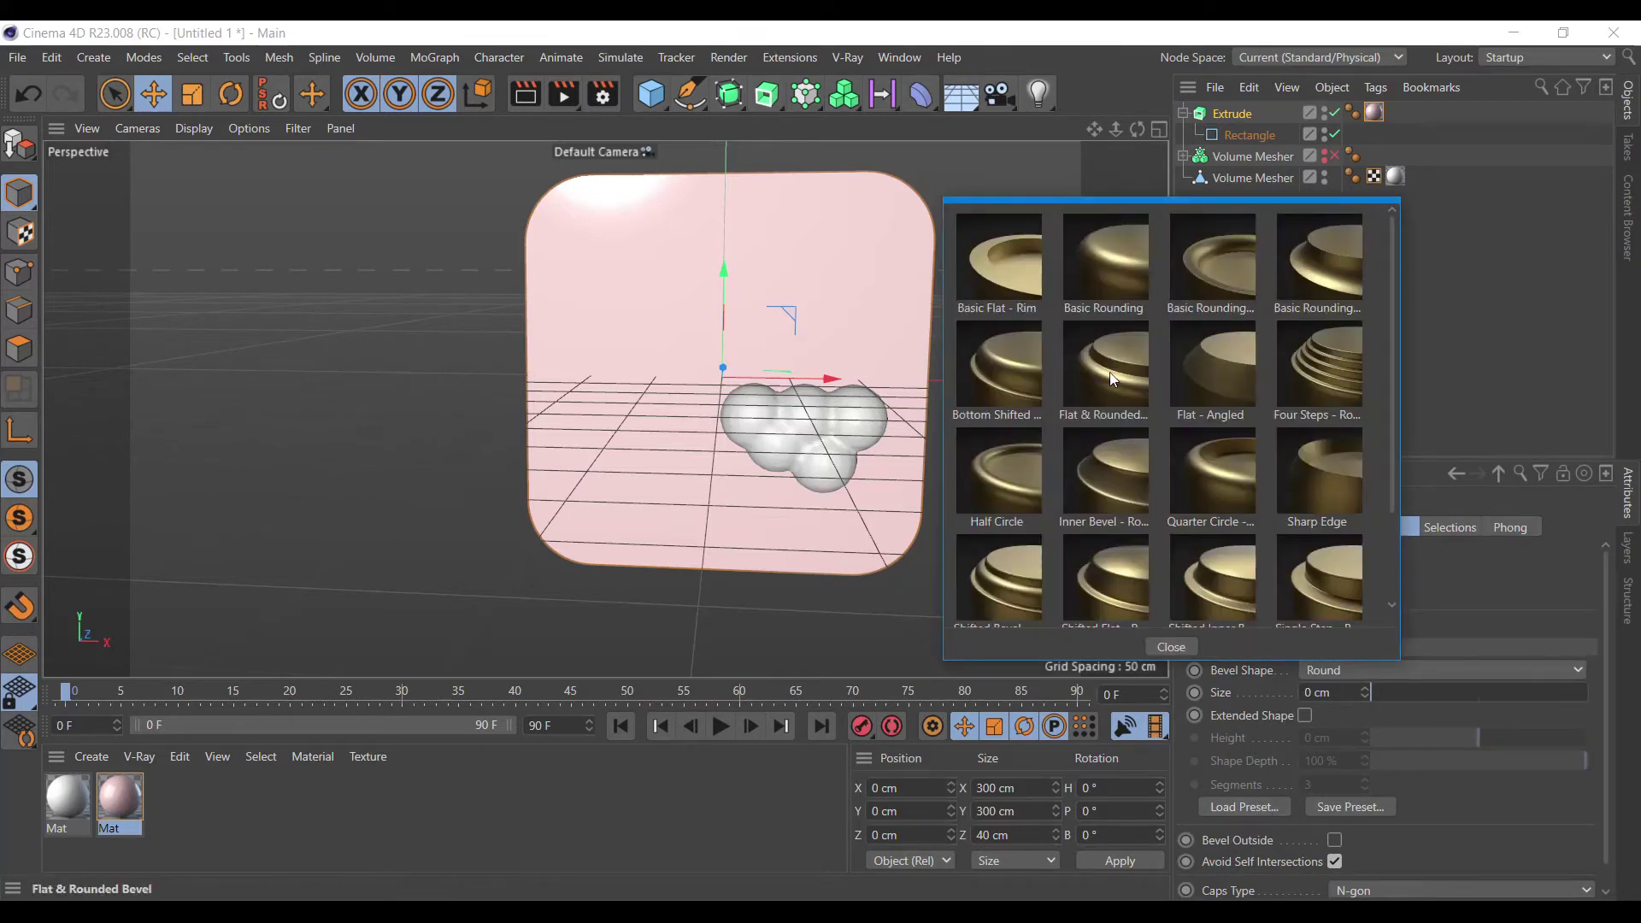
{"action": "left_click", "coordinate": [1110, 374]}
{"action": "left_click_drag", "start_coordinate": [1137, 129], "coordinate": [1026, 171]}
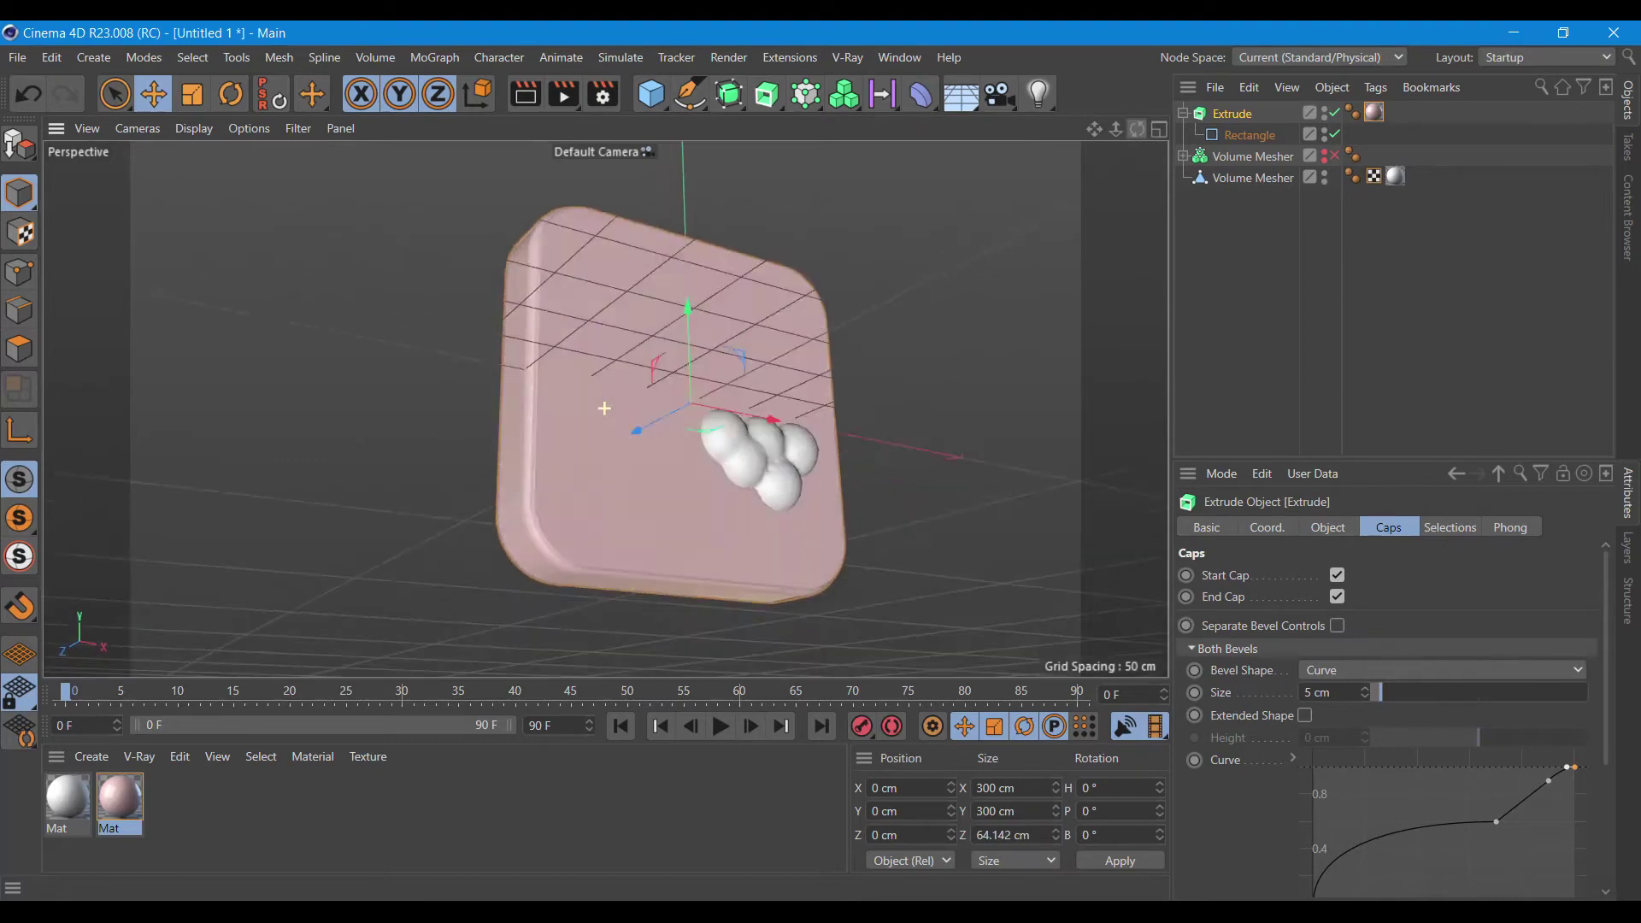
{"action": "left_click_drag", "start_coordinate": [1138, 128], "coordinate": [1068, 188]}
{"action": "left_click_drag", "start_coordinate": [603, 408], "coordinate": [604, 409], "text": "alt"}
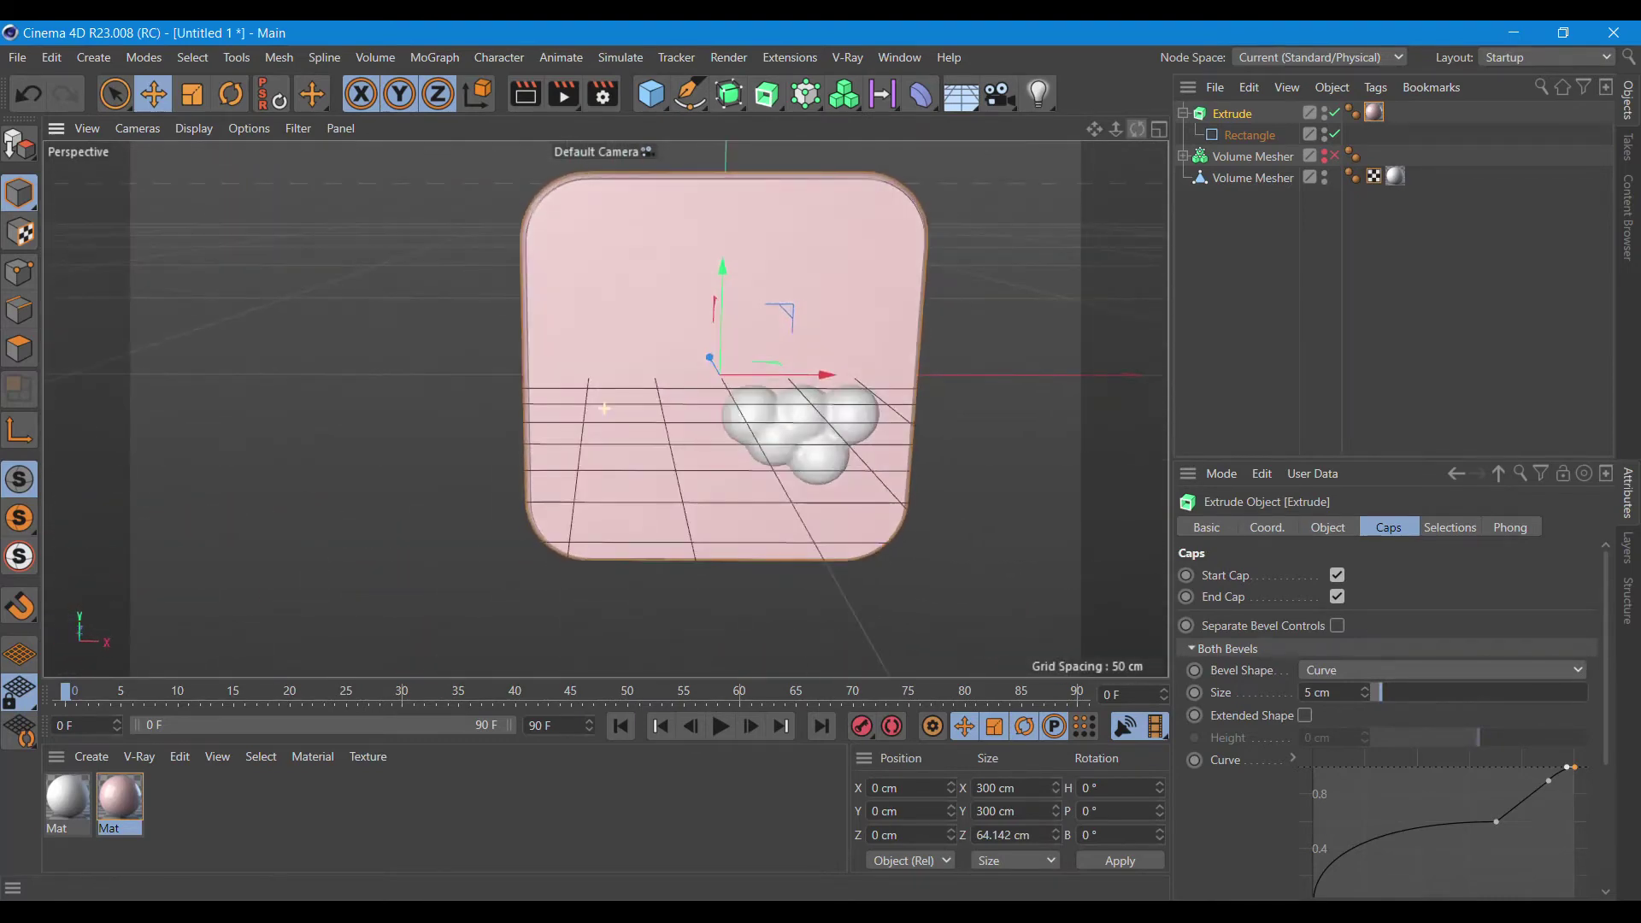
{"action": "scroll", "coordinate": [777, 321], "scroll_direction": "up", "scroll_amount": 2}
{"action": "left_click", "coordinate": [525, 94]}
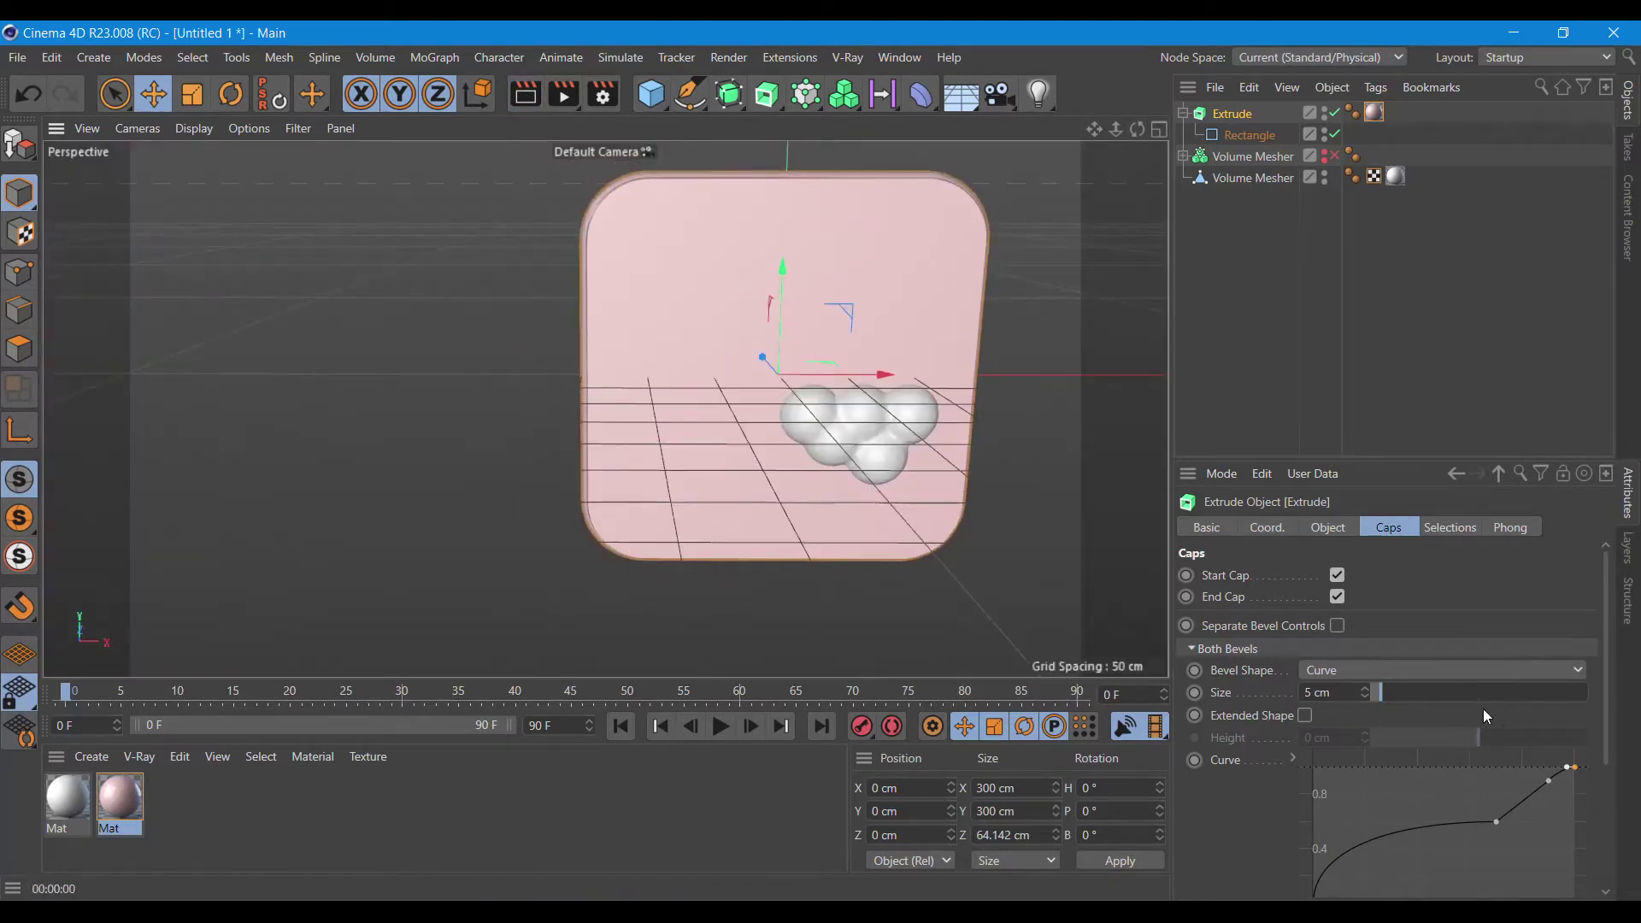
{"action": "left_click_drag", "start_coordinate": [1388, 691], "coordinate": [1387, 690]}
{"action": "mouse_move", "coordinate": [1135, 132]}
{"action": "left_mouse_down"}
{"action": "mouse_move", "coordinate": [604, 409]}
{"action": "mouse_move", "coordinate": [1136, 129]}
{"action": "left_mouse_up"}
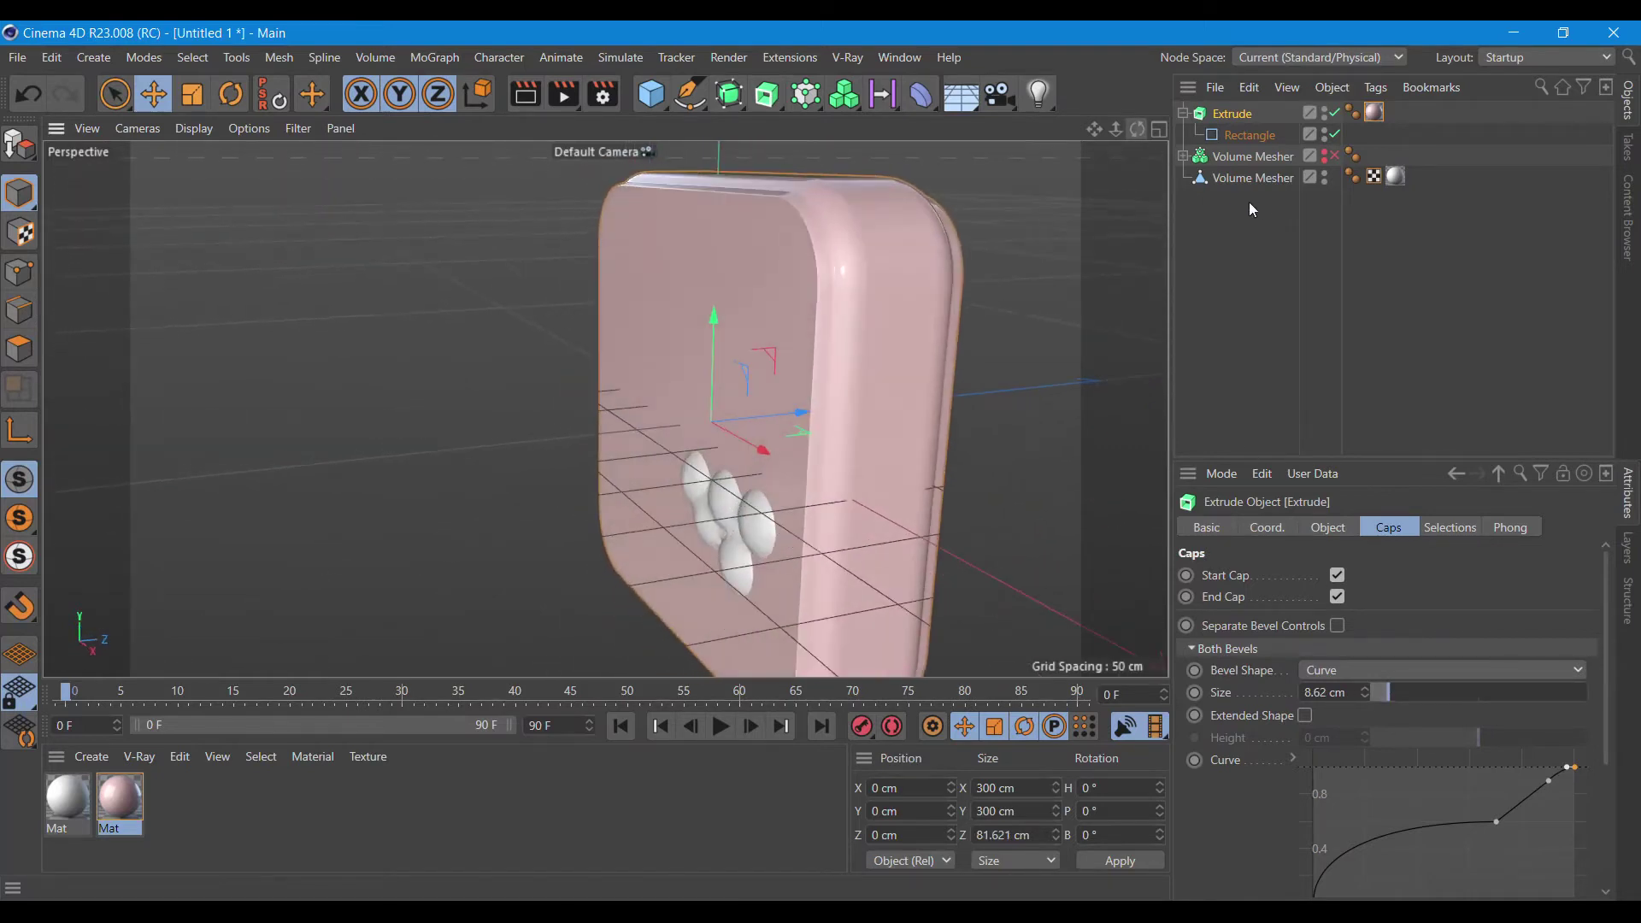
- Push the cloud mesh back to Z −18.889 cm and preview-render the tile
{"action": "left_click", "coordinate": [1266, 178]}
{"action": "left_click_drag", "start_coordinate": [821, 470], "coordinate": [788, 463]}
{"action": "mouse_move", "coordinate": [1137, 129]}
{"action": "left_mouse_down"}
{"action": "mouse_move", "coordinate": [604, 409]}
{"action": "mouse_move", "coordinate": [624, 401]}
{"action": "left_mouse_up"}
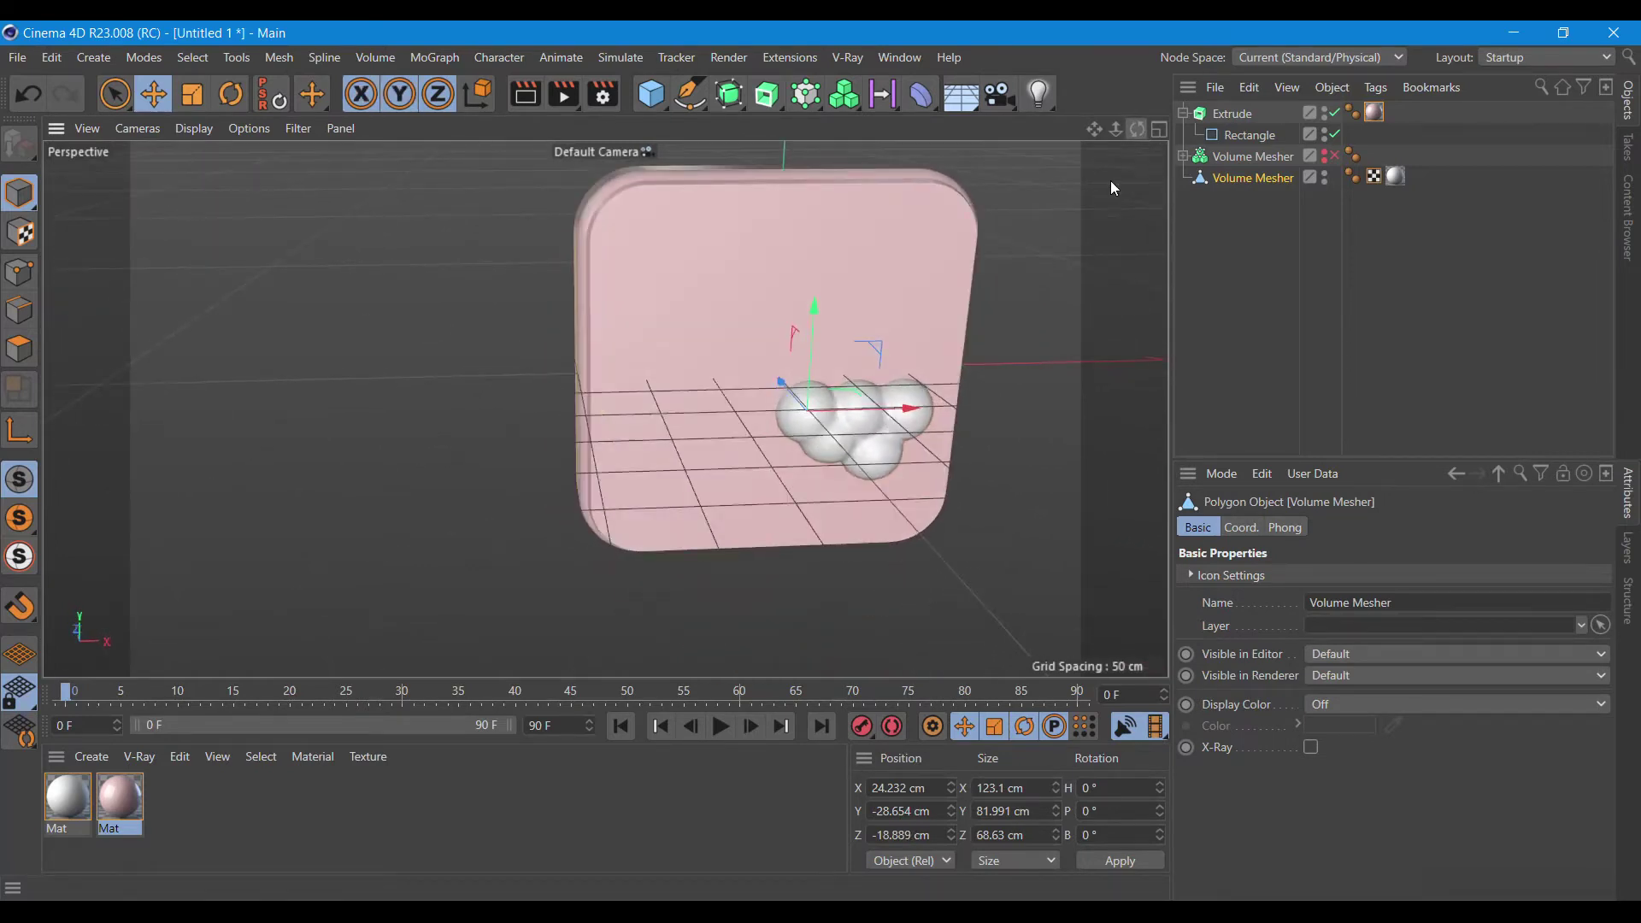
{"action": "left_click", "coordinate": [525, 94]}
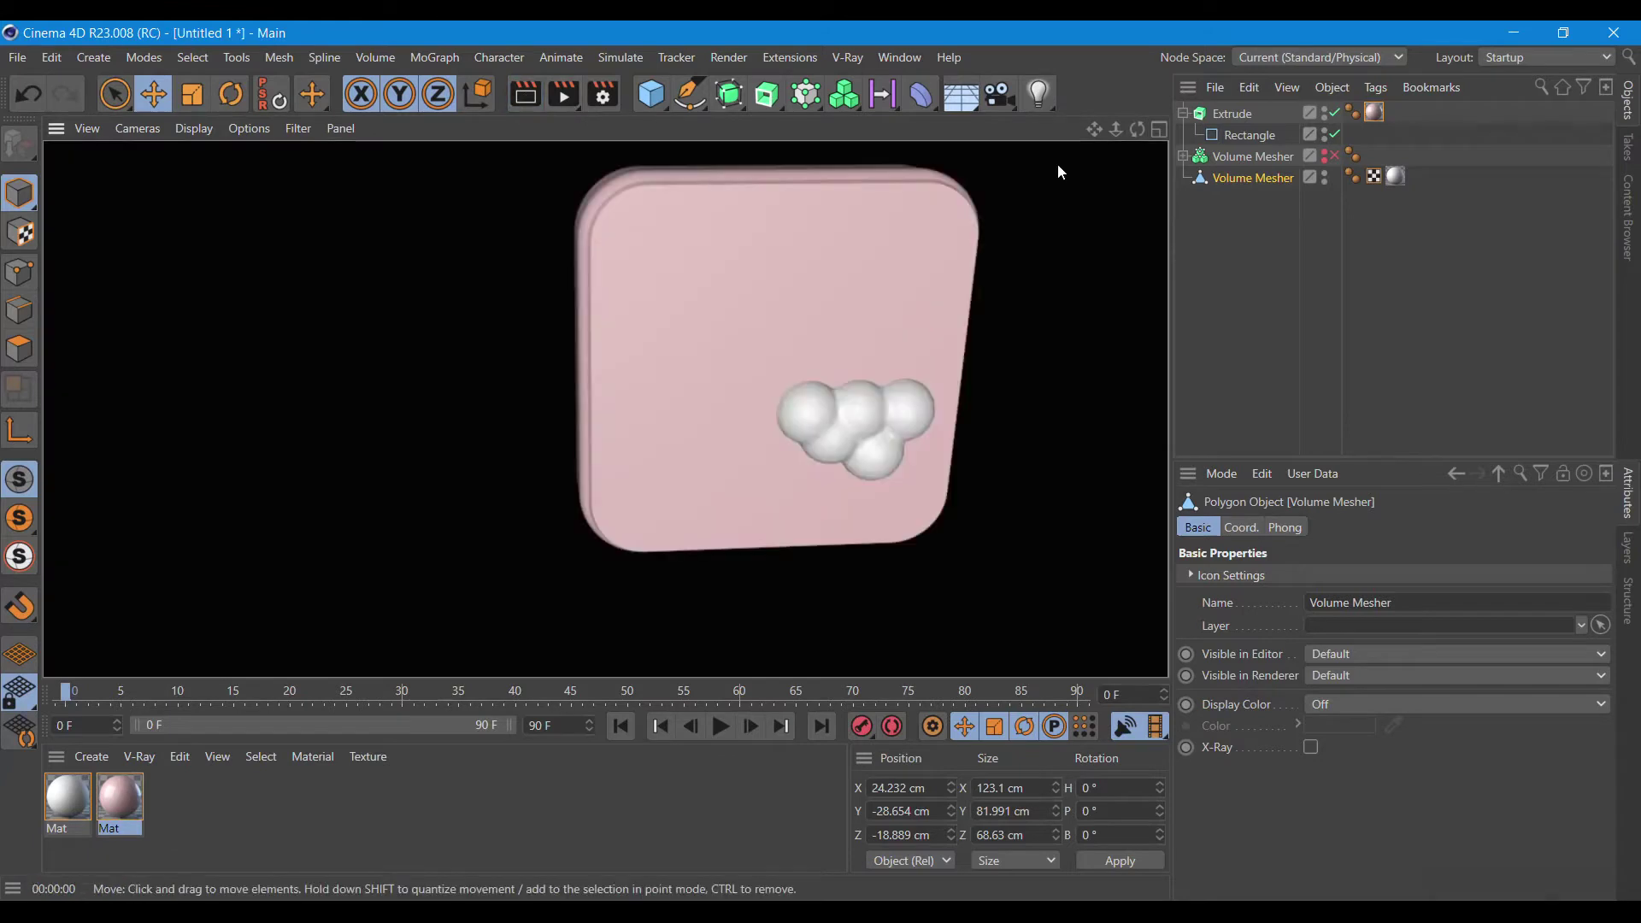
{"action": "left_click_drag", "start_coordinate": [1098, 128], "coordinate": [940, 154]}
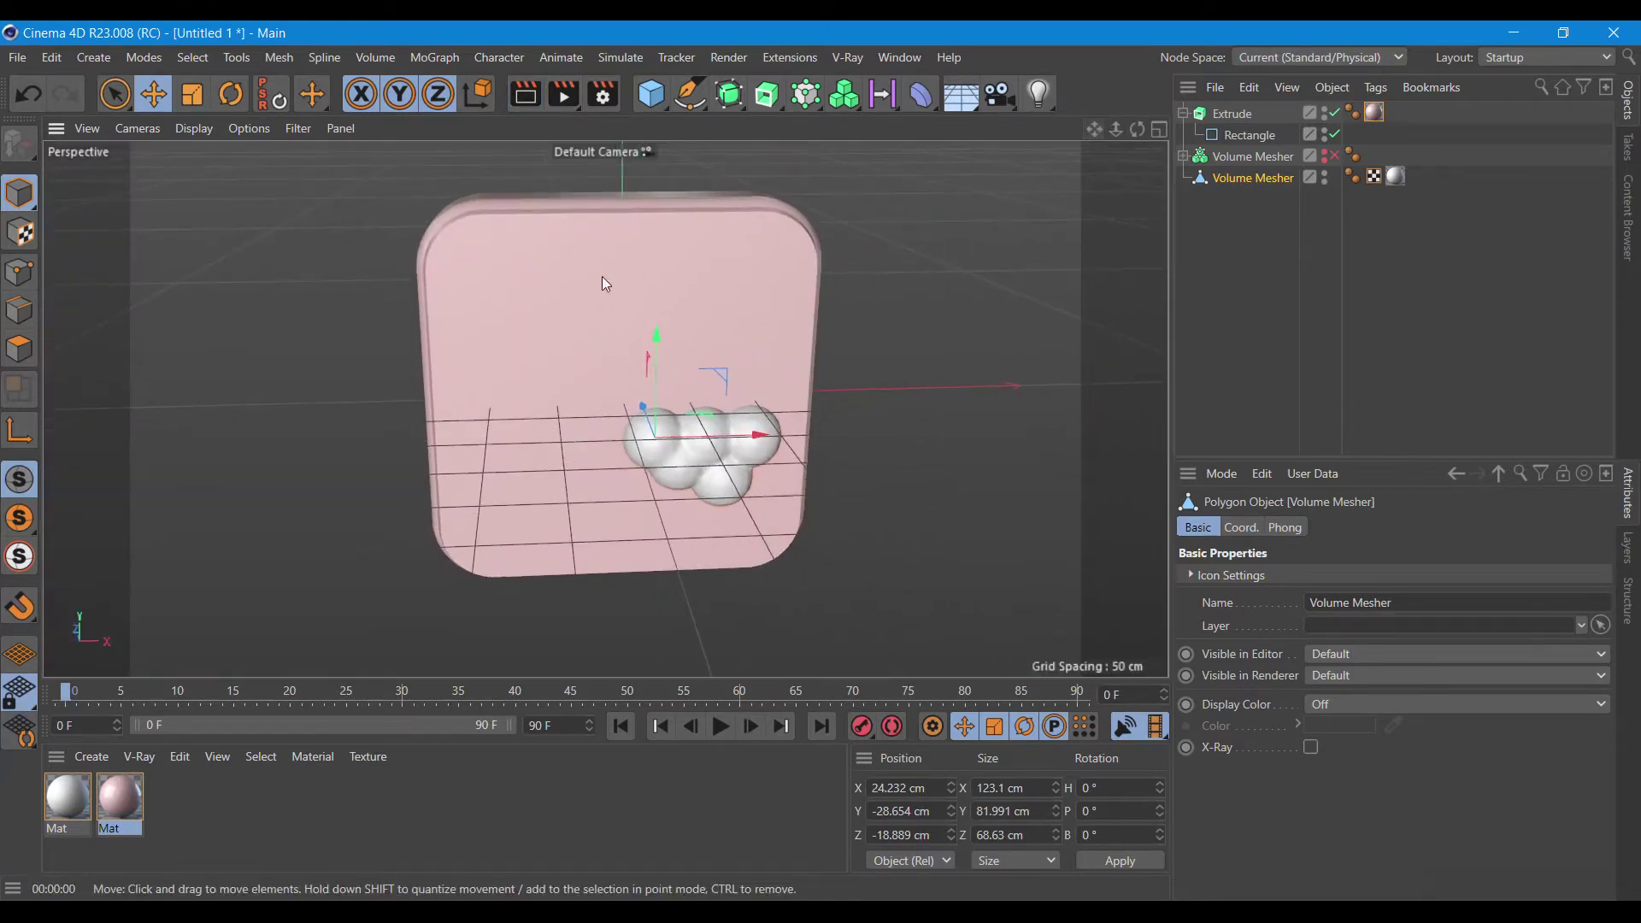
- Add a new sphere as a 50-segment hemisphere
{"action": "left_click", "coordinate": [650, 96]}
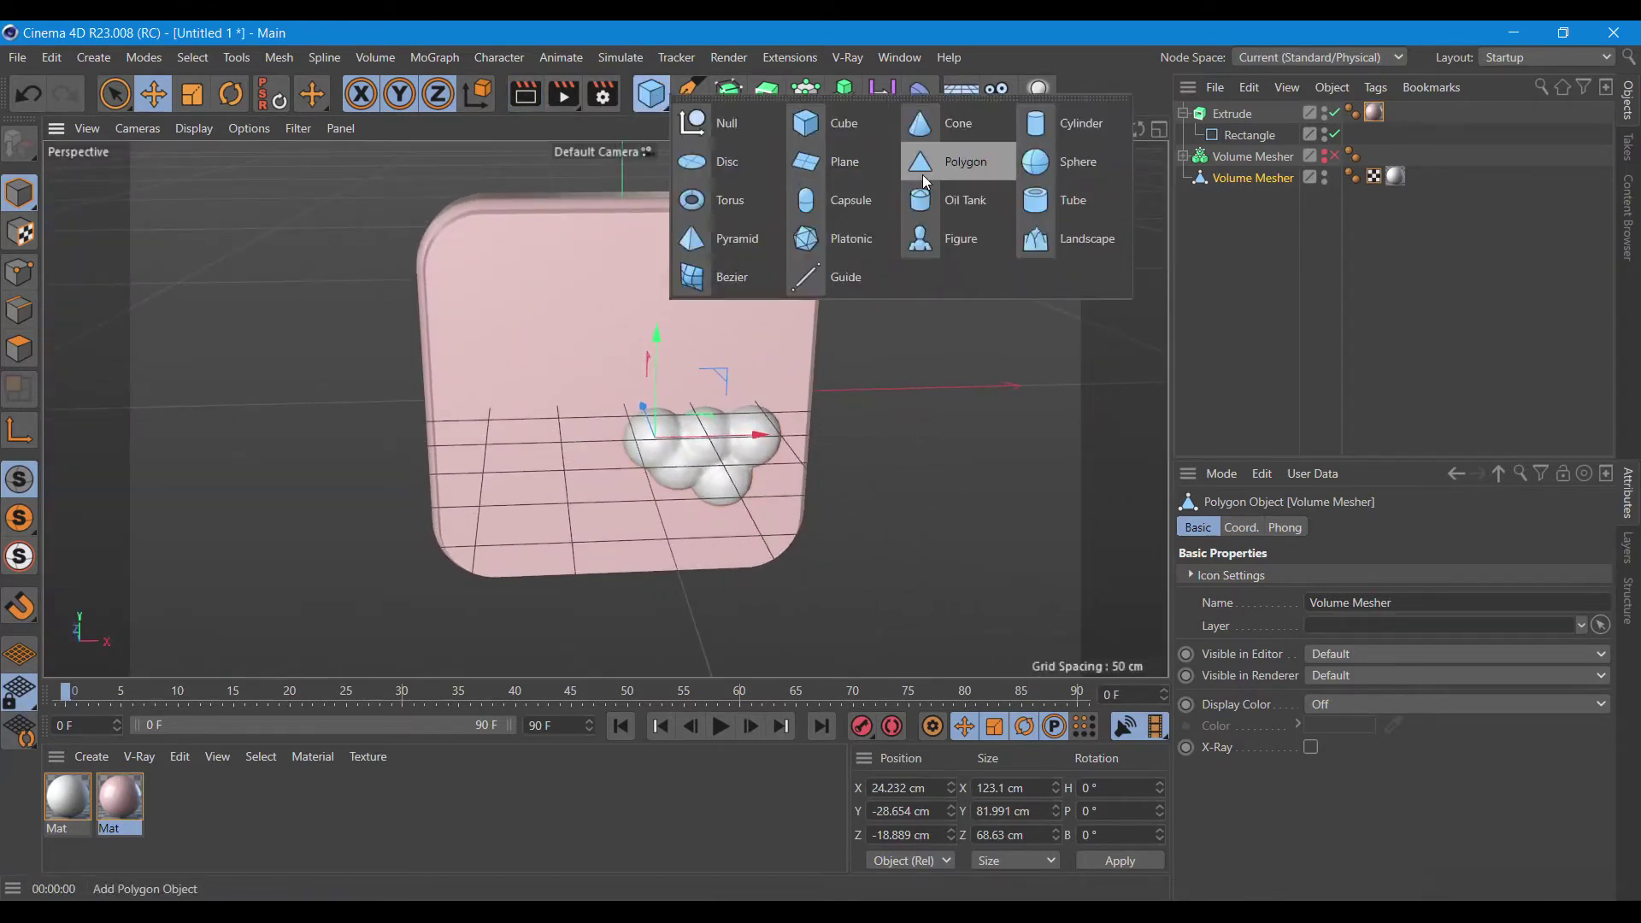
{"action": "left_click", "coordinate": [1039, 162]}
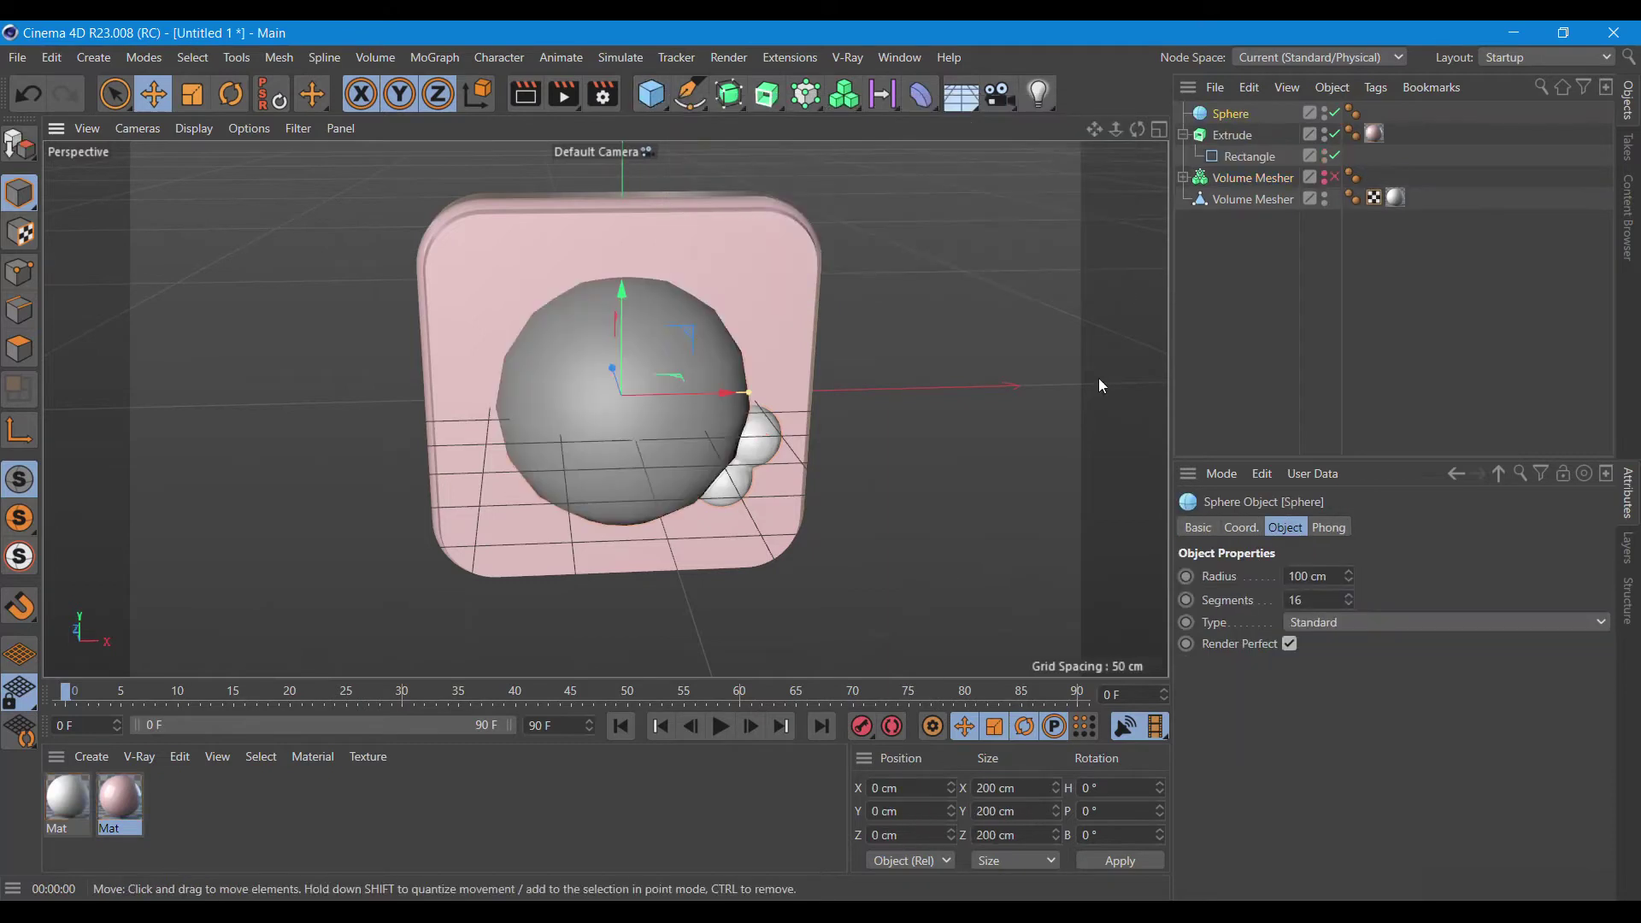
{"action": "left_click", "coordinate": [1360, 623]}
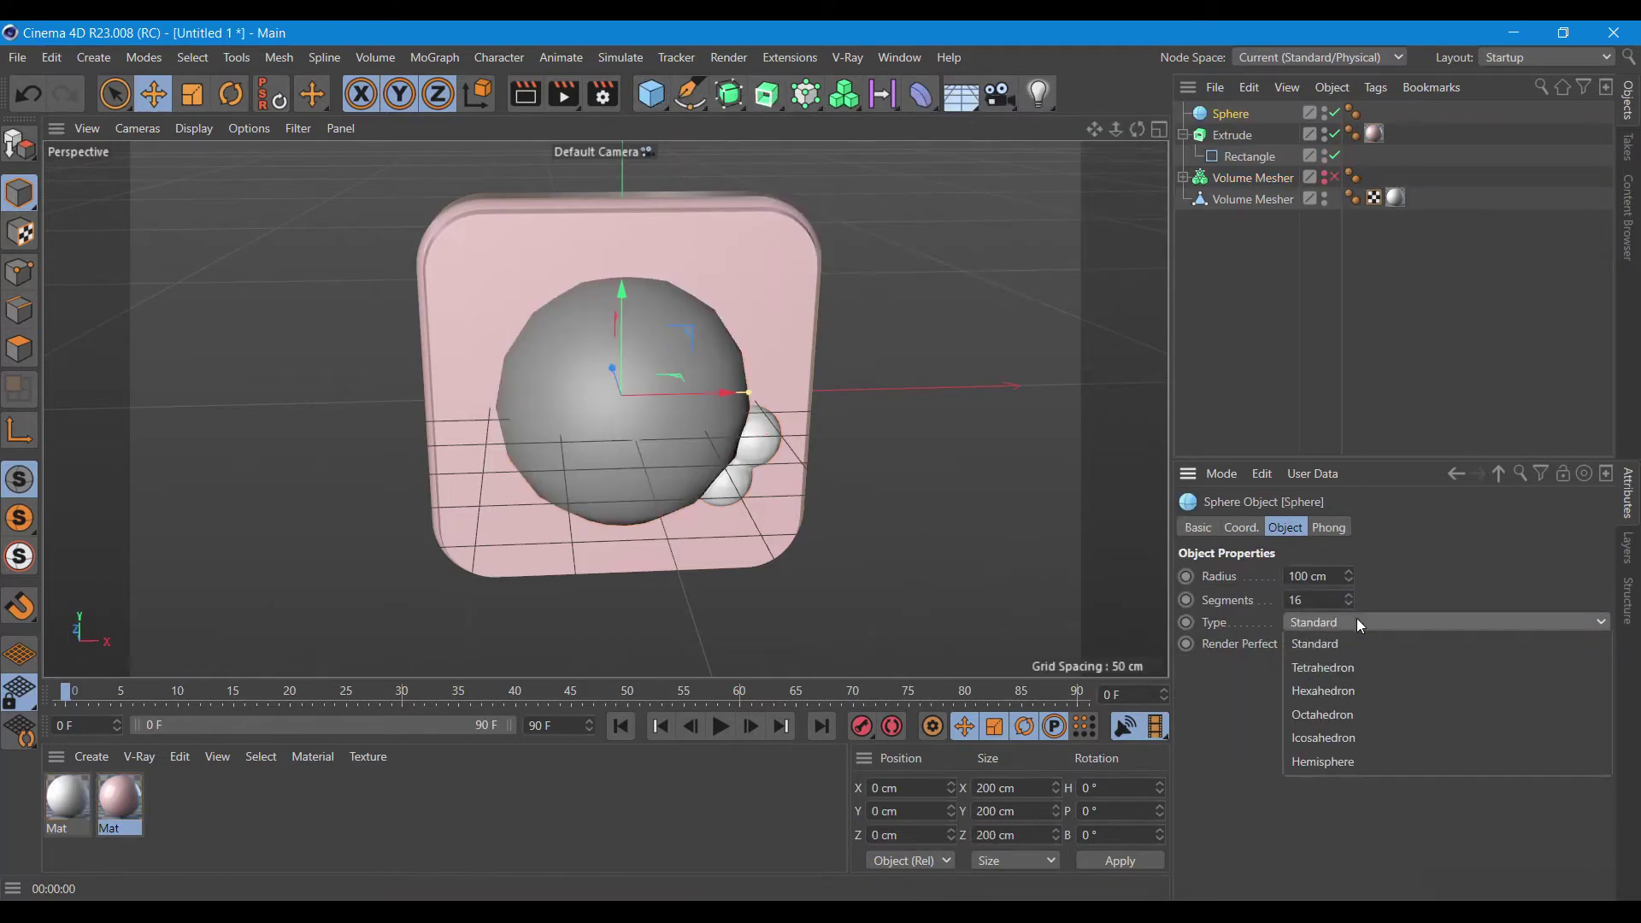
{"action": "left_click", "coordinate": [1341, 761]}
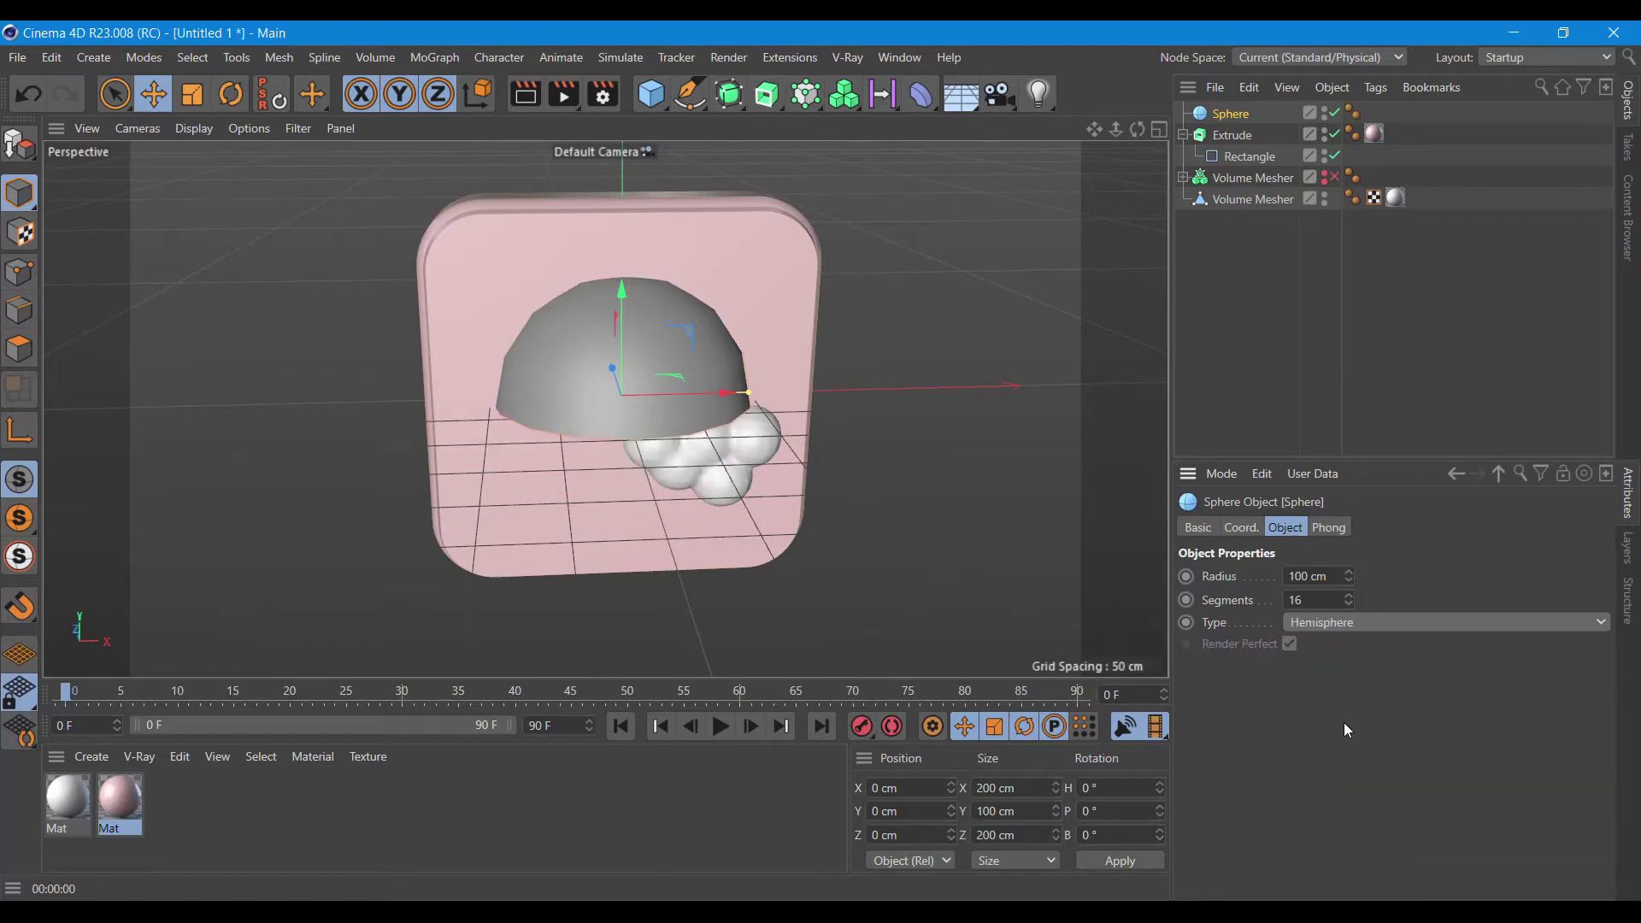
{"action": "left_click", "coordinate": [1311, 601]}
{"action": "type", "text": "50"}
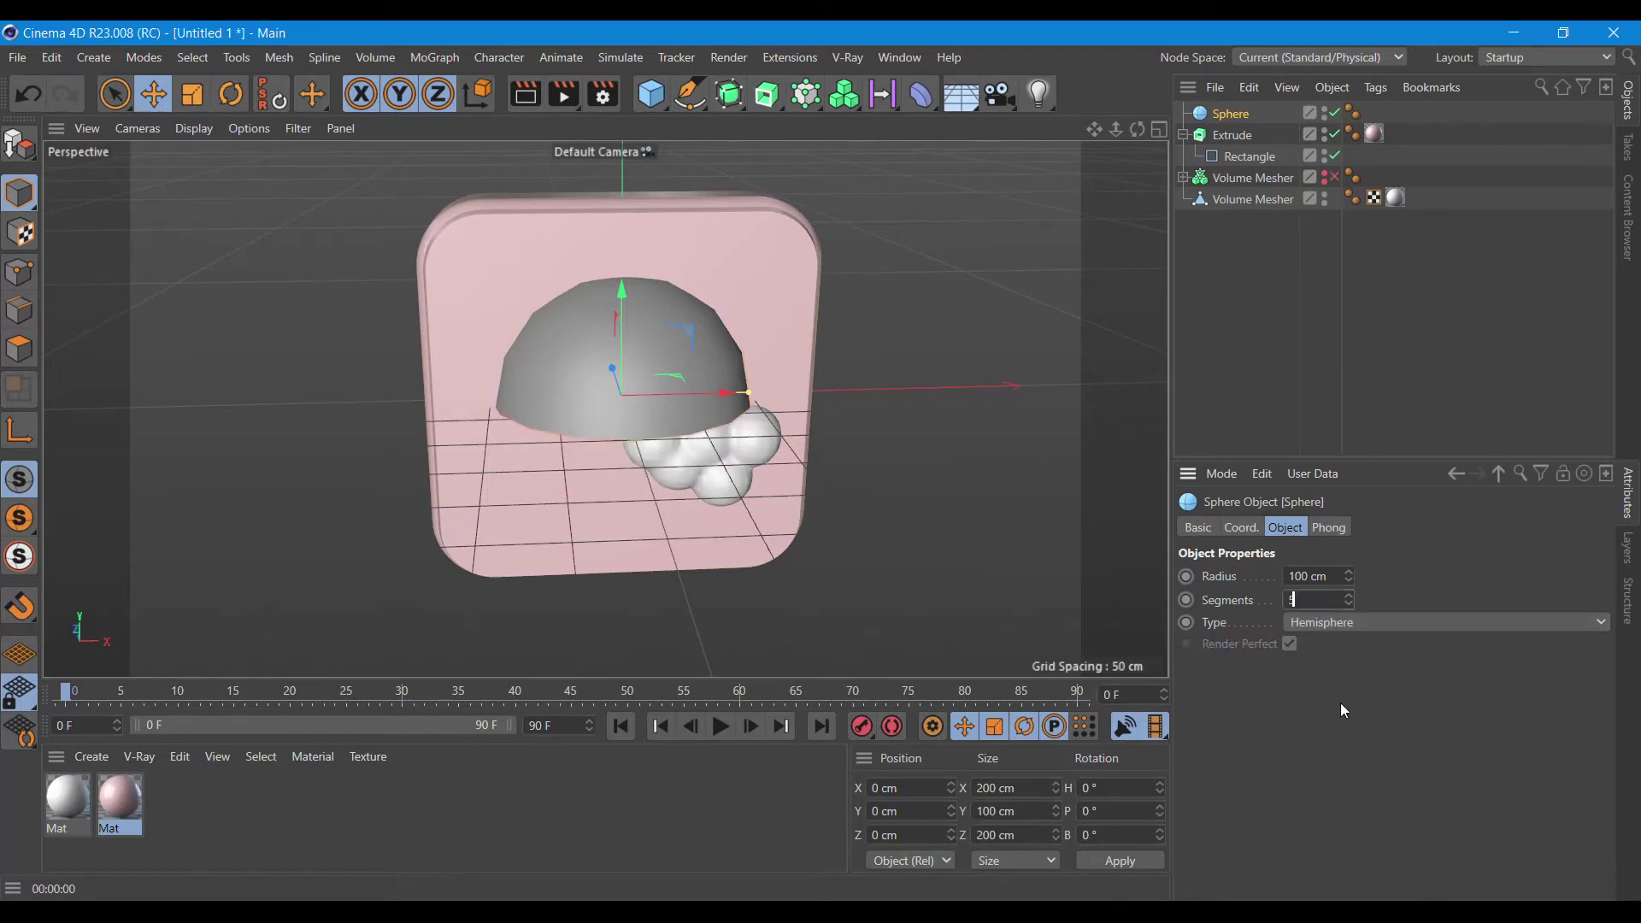
{"action": "key", "text": "Return"}
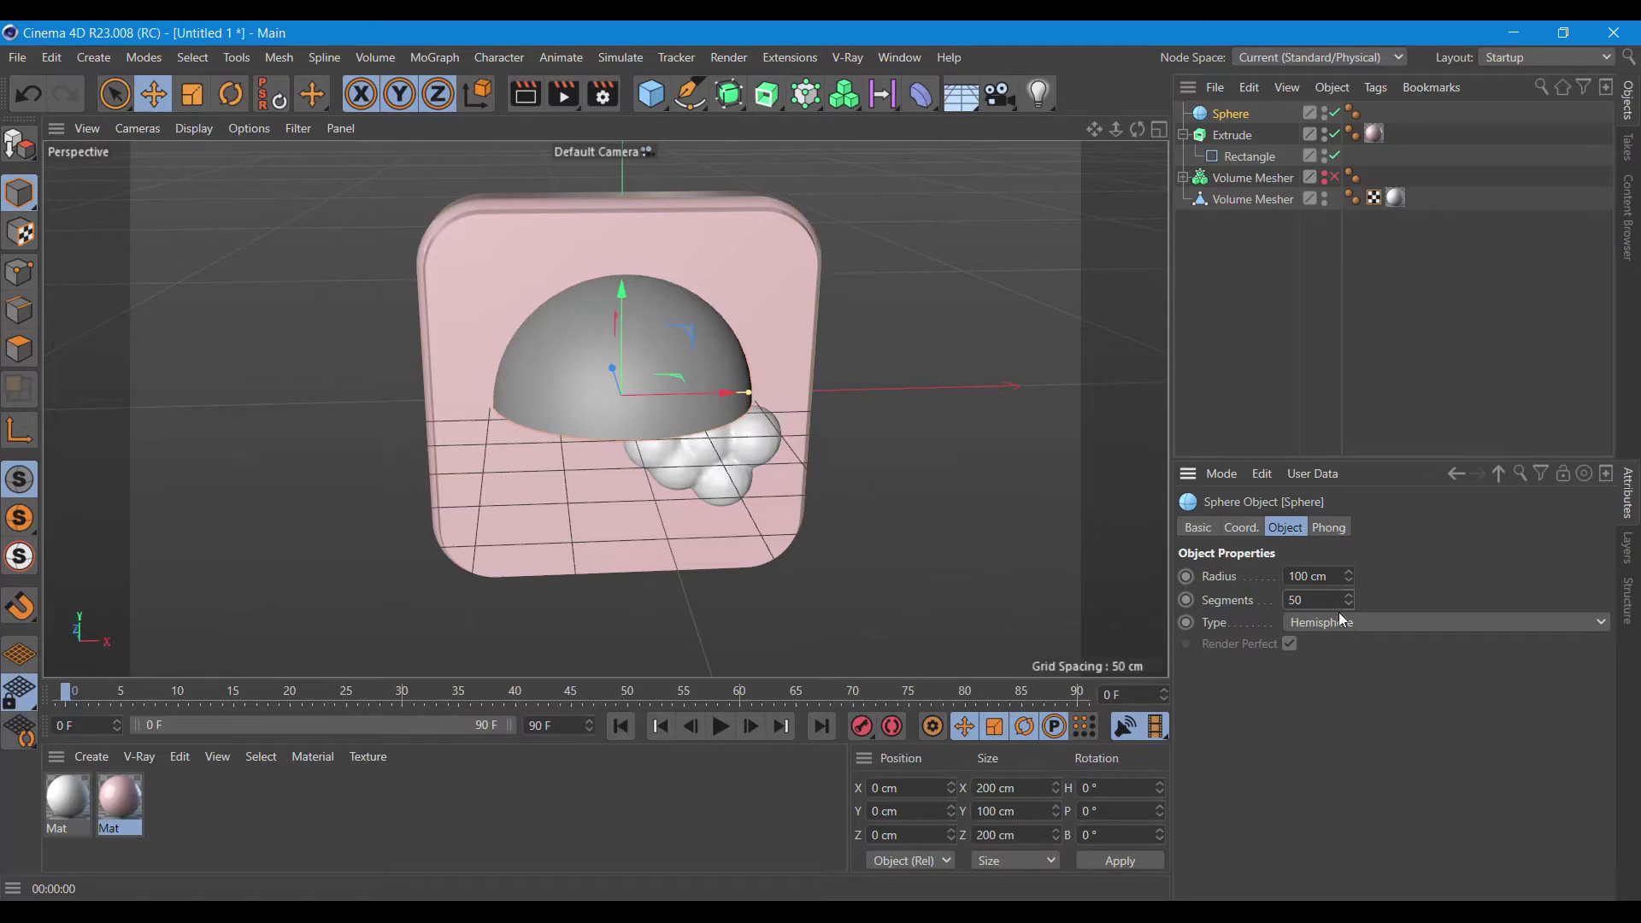
- Pitch the hemisphere 90° and shrink it to about 163 cm beside the cloud
{"action": "left_click", "coordinate": [1249, 531]}
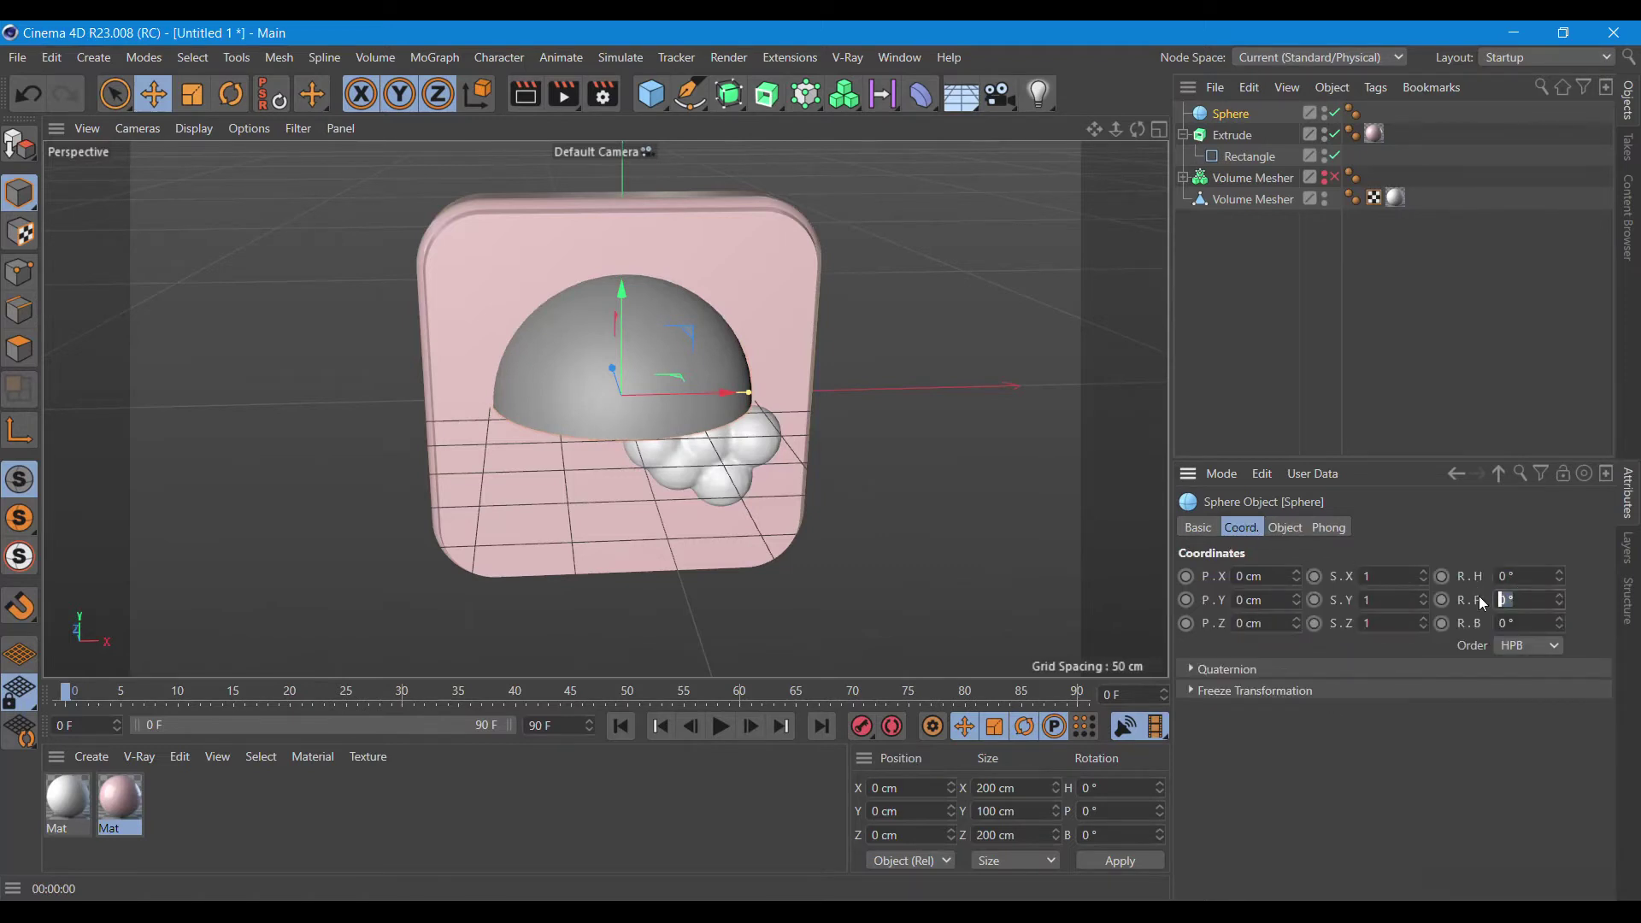
{"action": "type", "text": "180"}
{"action": "key", "text": "Return"}
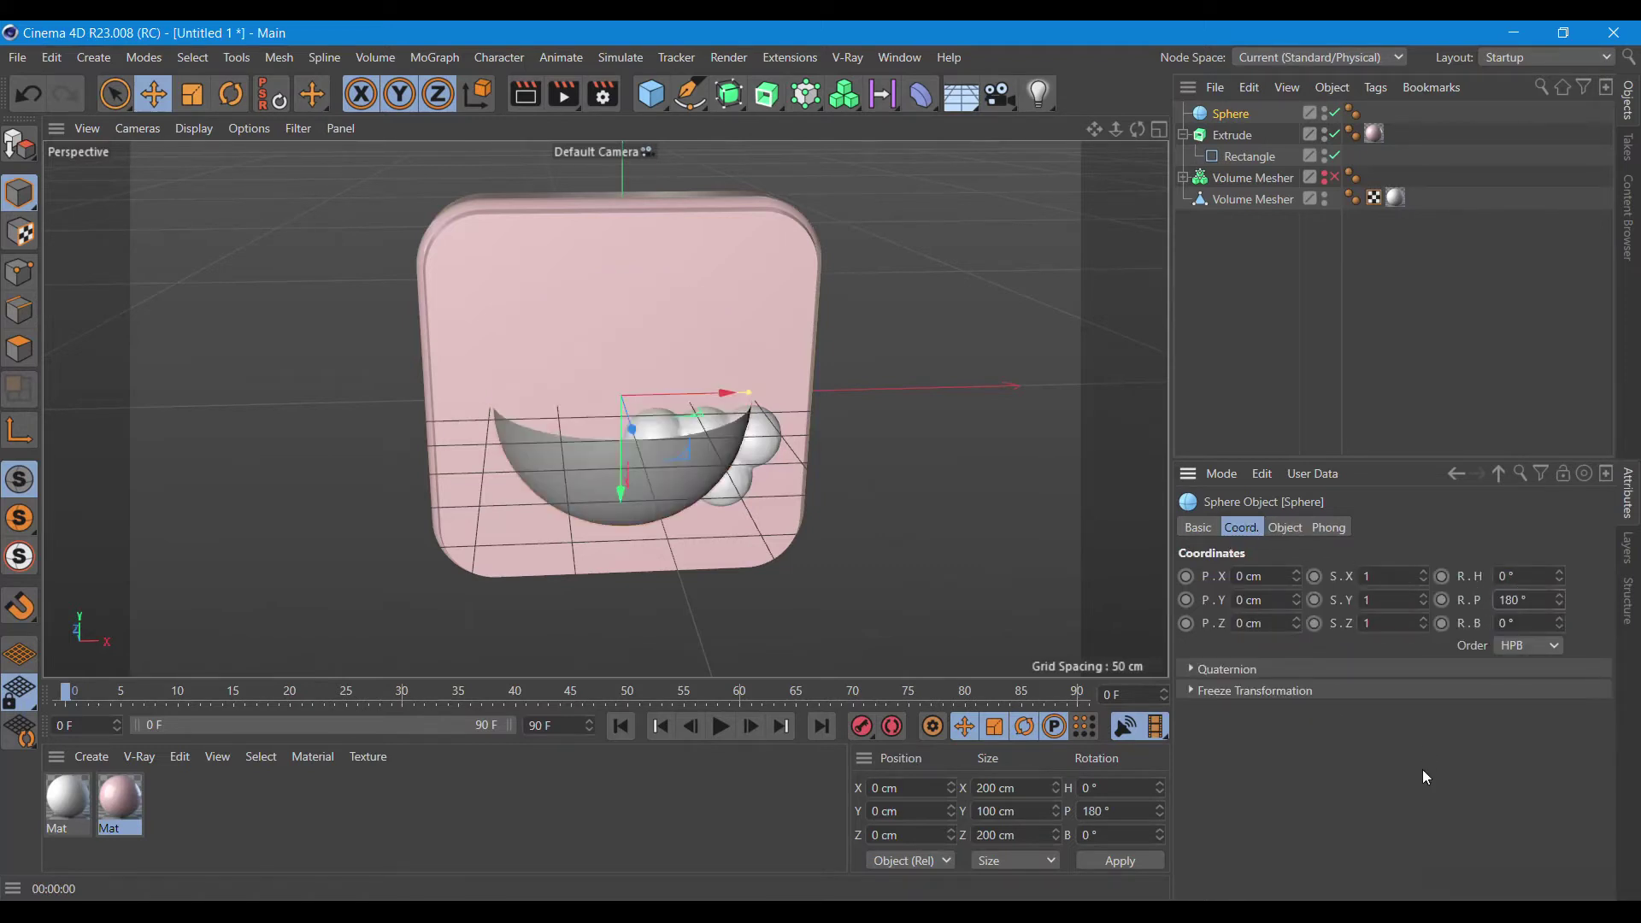
{"action": "left_click", "coordinate": [1535, 603]}
{"action": "type", "text": "90"}
{"action": "key", "text": "Return"}
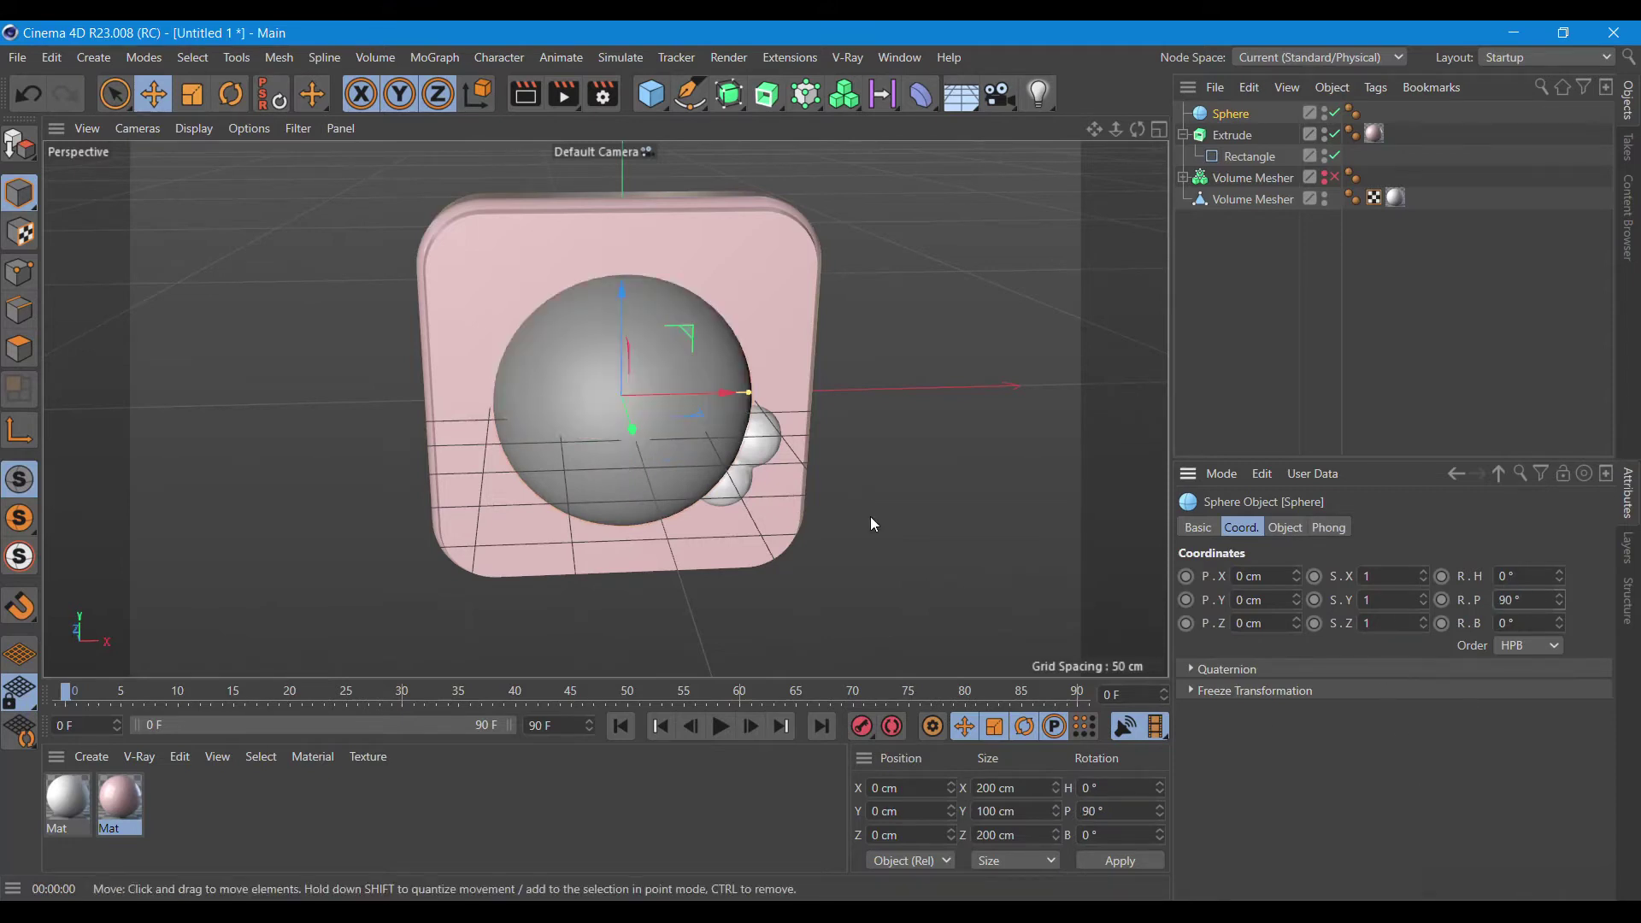
{"action": "mouse_move", "coordinate": [1137, 129]}
{"action": "left_mouse_down"}
{"action": "mouse_move", "coordinate": [670, 318]}
{"action": "mouse_move", "coordinate": [669, 305]}
{"action": "left_mouse_up"}
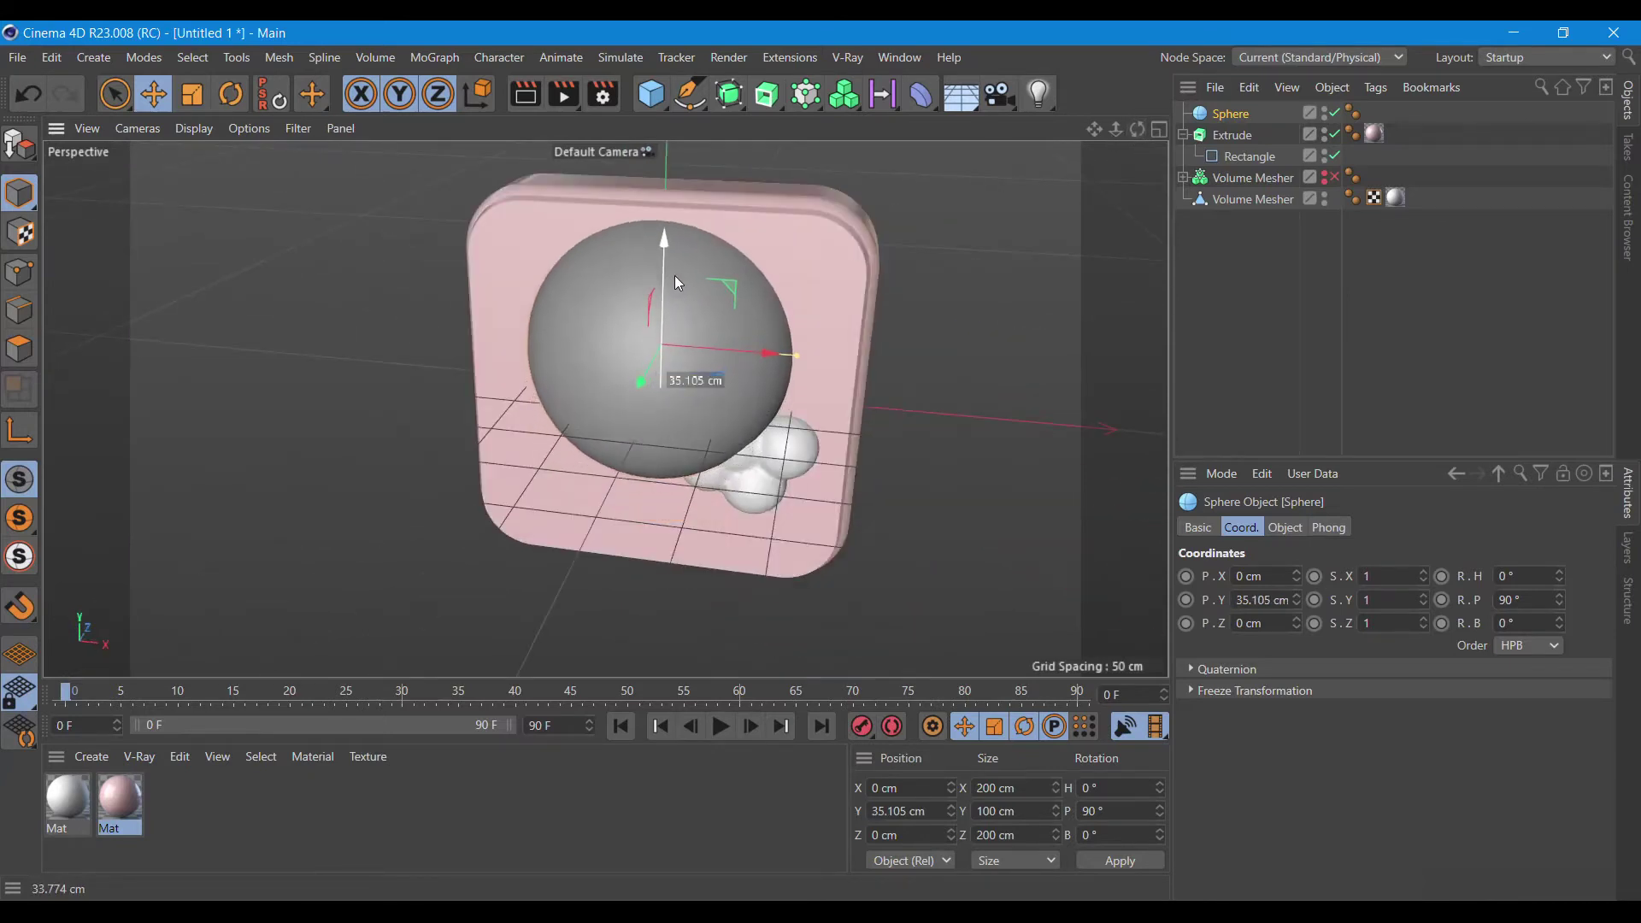
{"action": "left_click_drag", "start_coordinate": [788, 387], "coordinate": [686, 378]}
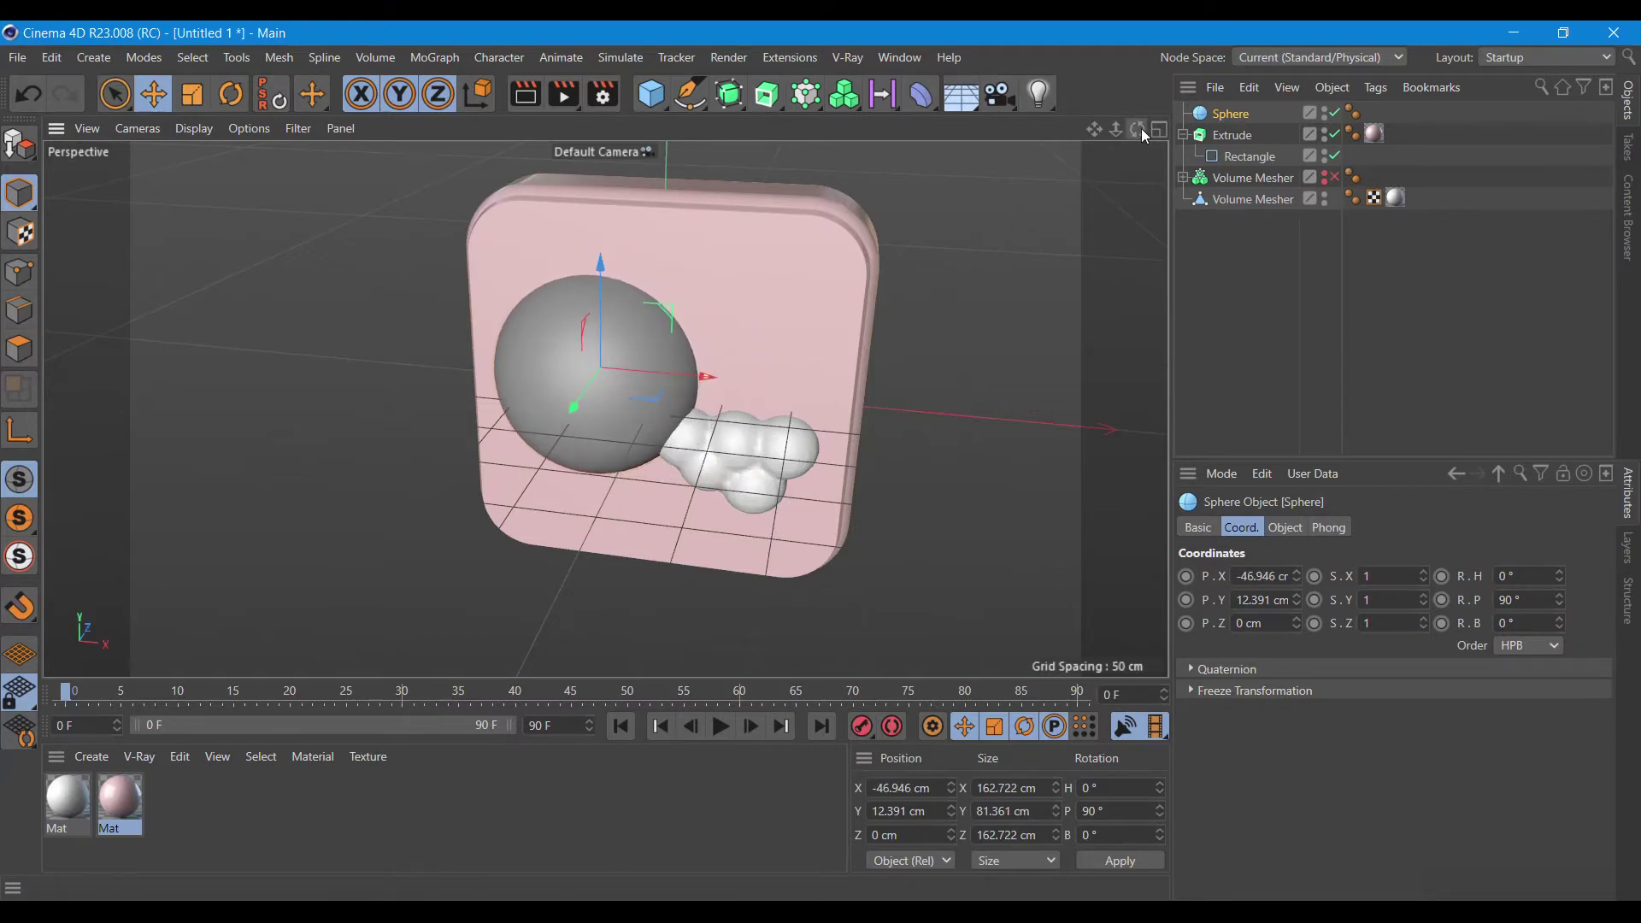
{"action": "left_click_drag", "start_coordinate": [1142, 128], "coordinate": [1141, 127]}
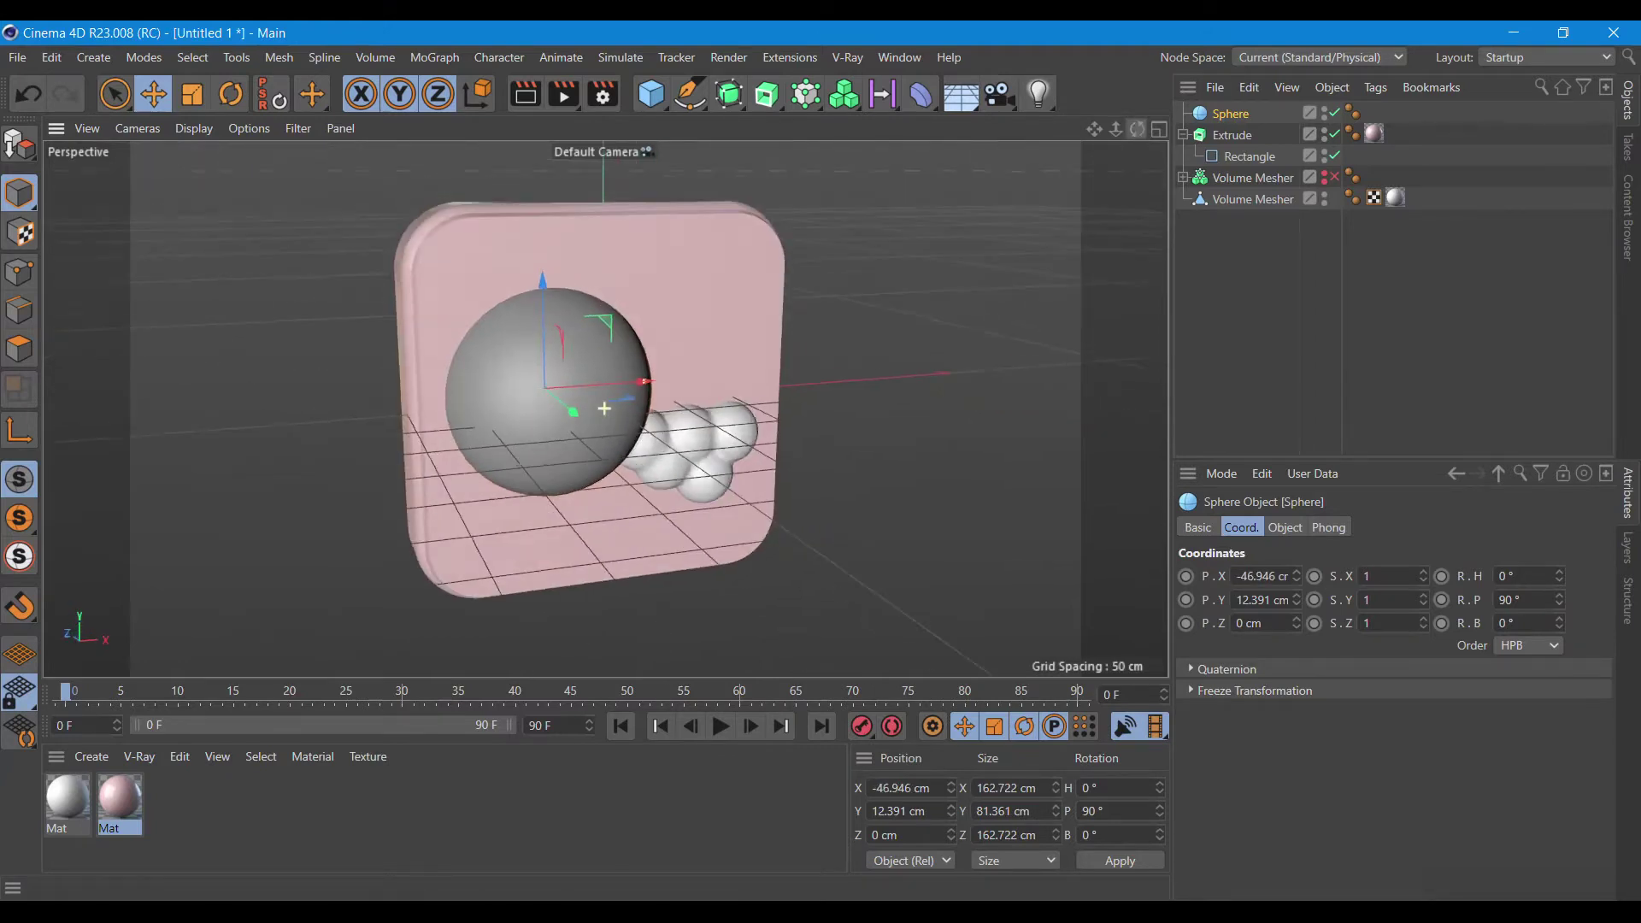
- Nudge the cloud cluster and move the sphere to X -11.769, Y 34.676 cm
{"action": "left_click", "coordinate": [1218, 200]}
{"action": "mouse_move", "coordinate": [713, 440]}
{"action": "left_mouse_down"}
{"action": "mouse_move", "coordinate": [690, 408]}
{"action": "mouse_move", "coordinate": [757, 352]}
{"action": "left_mouse_up"}
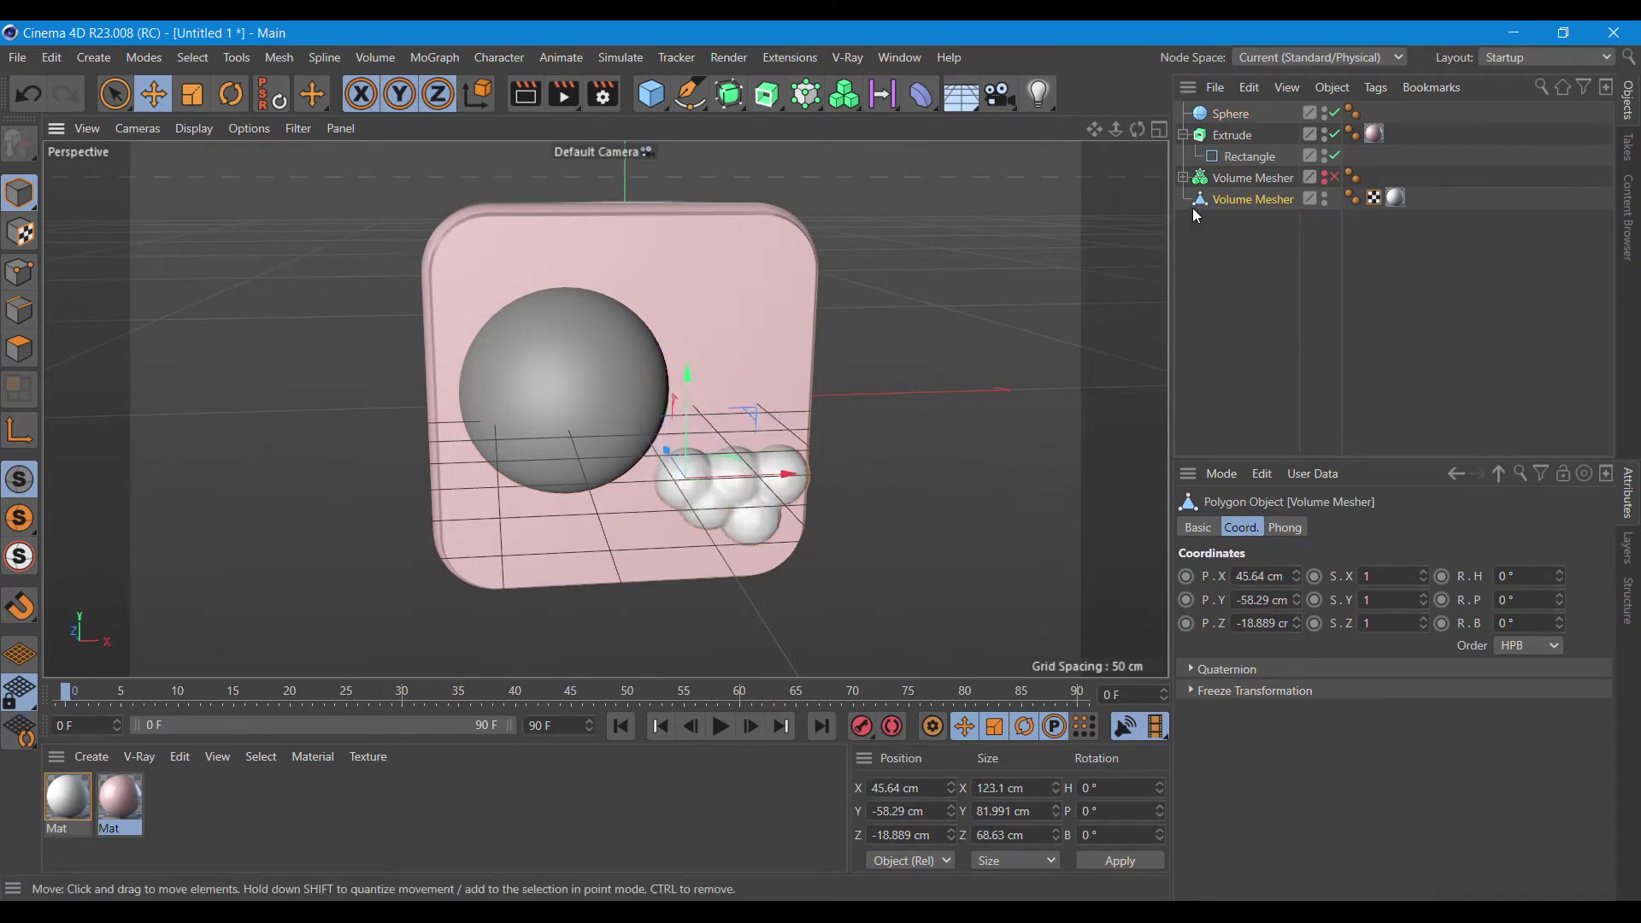
{"action": "left_click", "coordinate": [1249, 115]}
{"action": "mouse_move", "coordinate": [617, 386]}
{"action": "left_mouse_down"}
{"action": "mouse_move", "coordinate": [690, 383]}
{"action": "mouse_move", "coordinate": [660, 383]}
{"action": "left_mouse_up"}
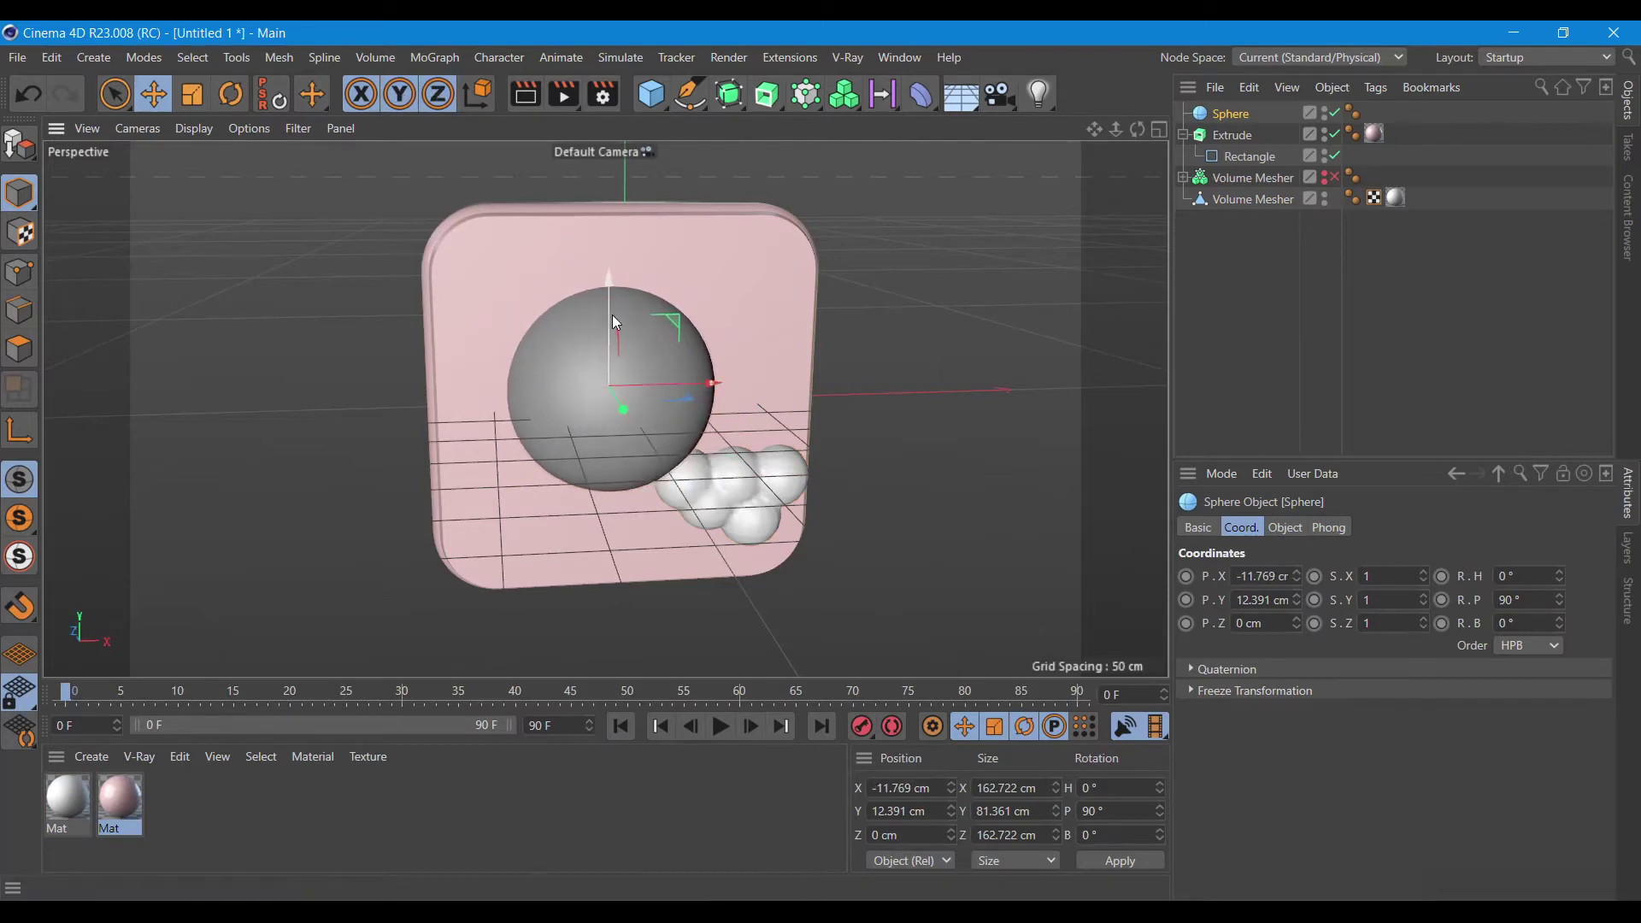
{"action": "left_click_drag", "start_coordinate": [612, 315], "coordinate": [612, 285]}
- Duplicate the white material into a new material, Mat.1, and open it for editing
{"action": "left_click_drag", "start_coordinate": [1137, 128], "coordinate": [1095, 154]}
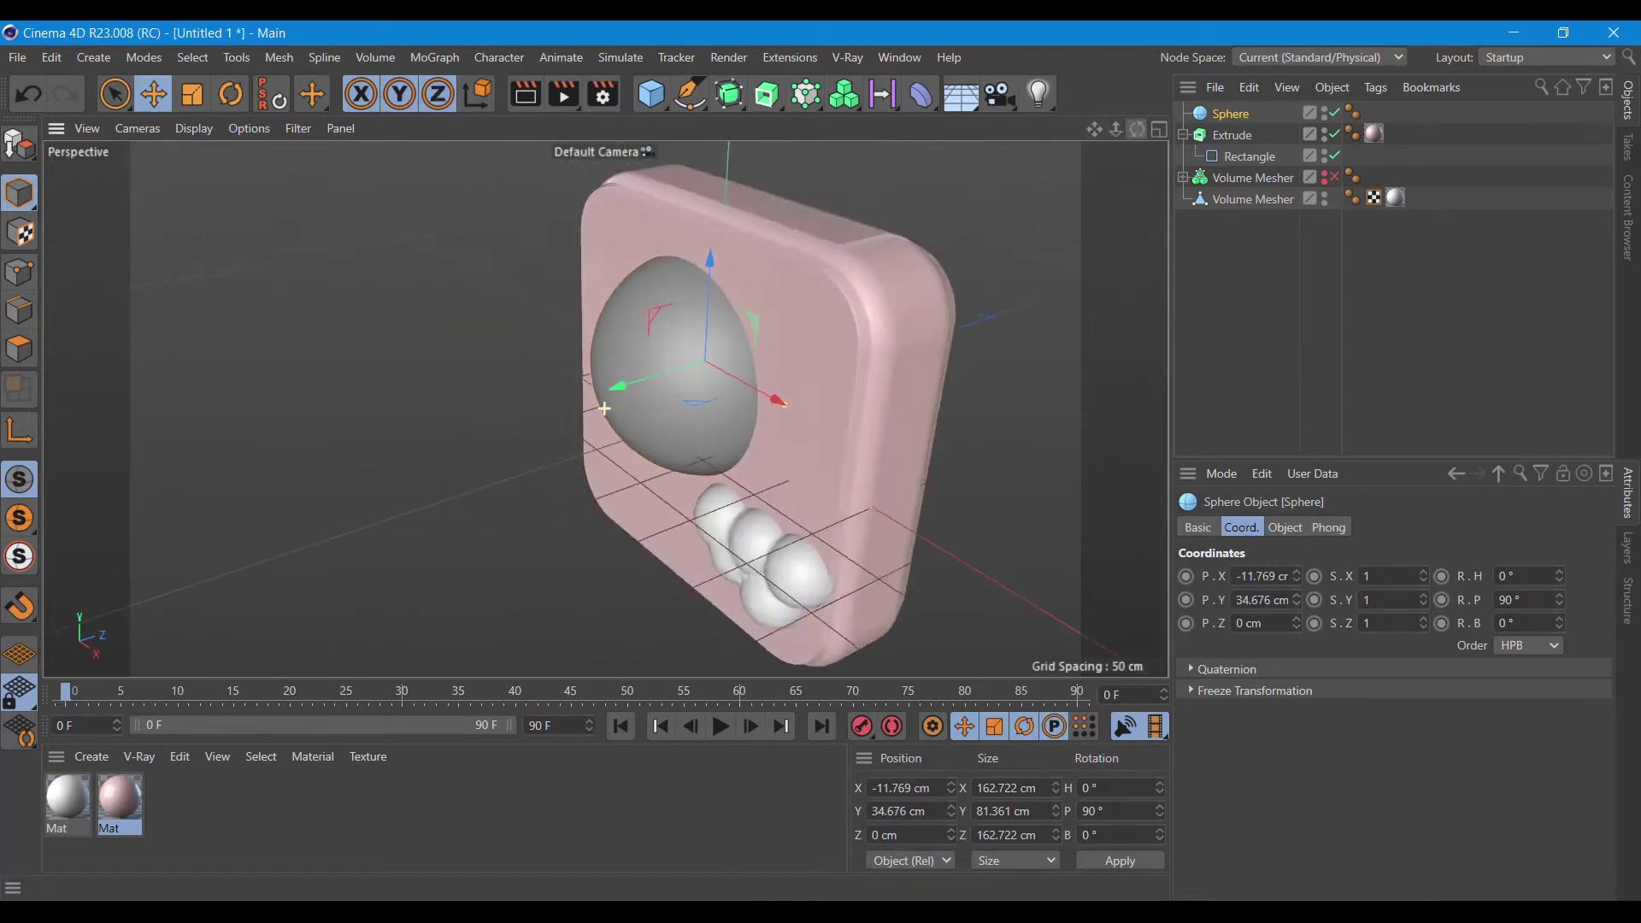
{"action": "left_click_drag", "start_coordinate": [604, 408], "coordinate": [1019, 289], "text": "alt"}
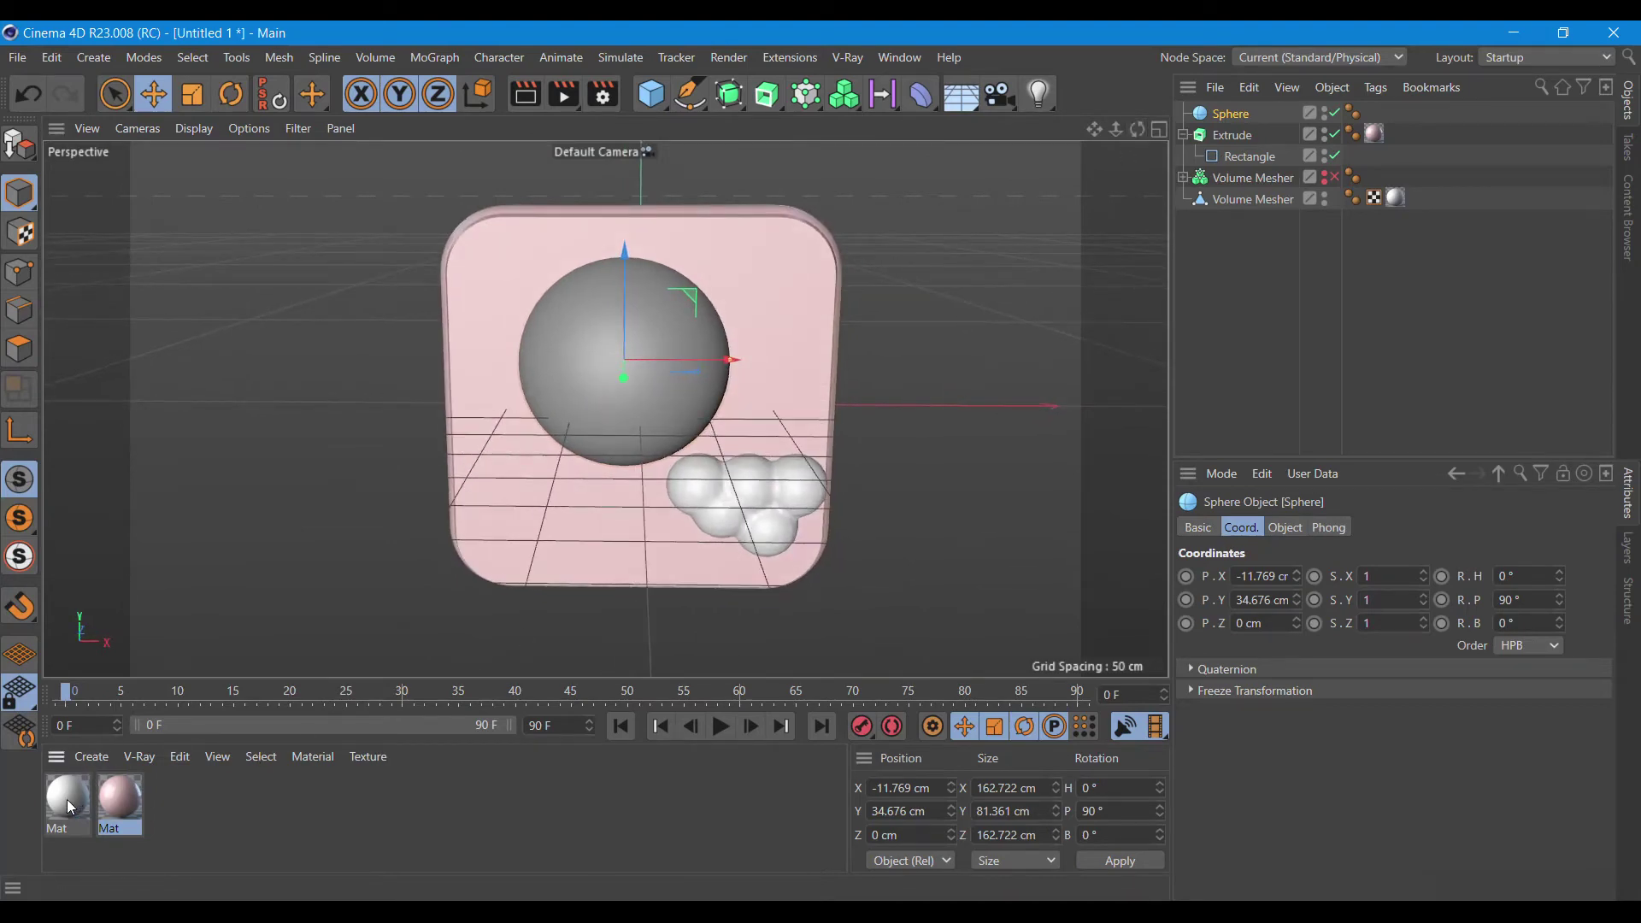
{"action": "left_click_drag", "start_coordinate": [66, 798], "coordinate": [186, 808], "text": "ctrl"}
{"action": "double_click", "coordinate": [180, 806]}
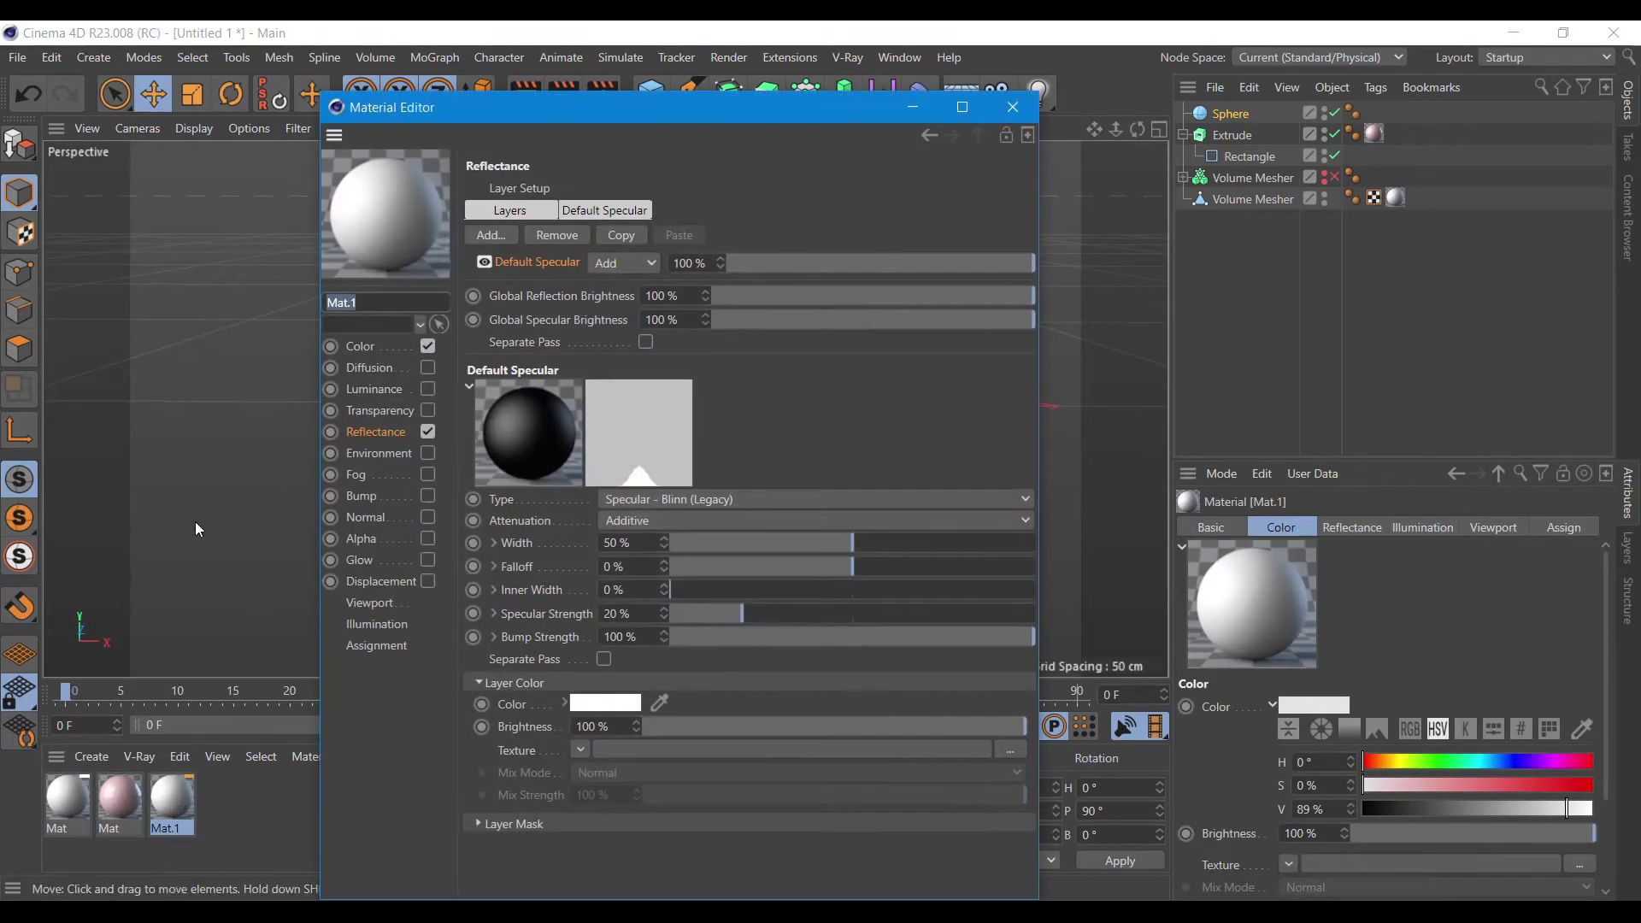
- Set Mat.1's colour to orange at H 35°, S 79%, V 97%
{"action": "left_click", "coordinate": [369, 346]}
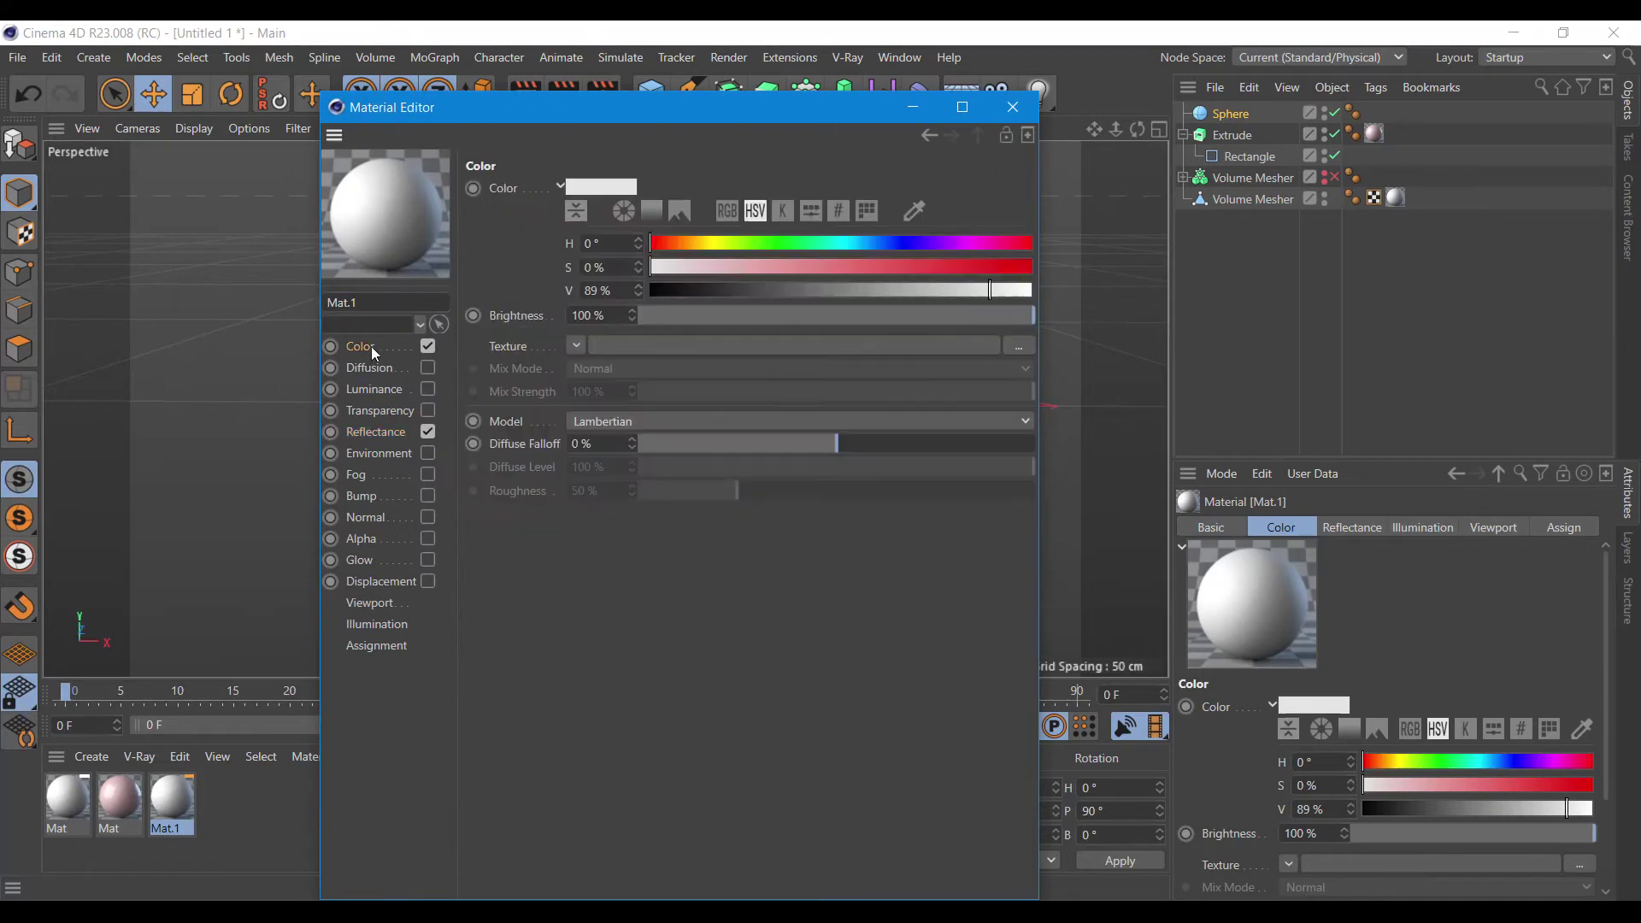
{"action": "left_click", "coordinate": [689, 242]}
{"action": "left_click", "coordinate": [1001, 268]}
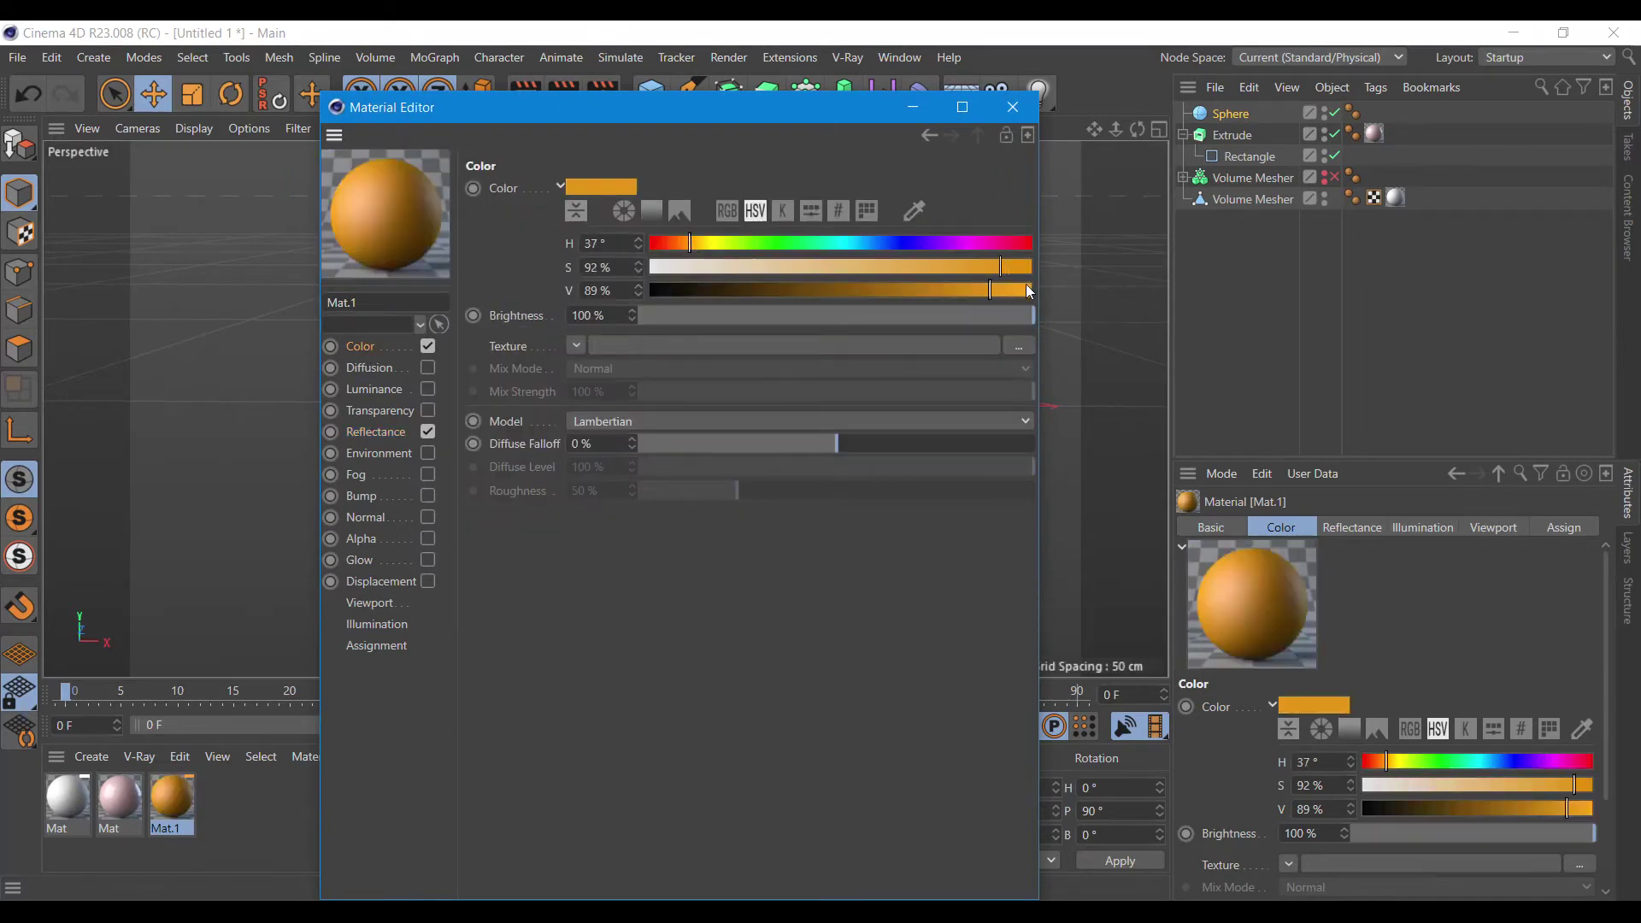
{"action": "left_click_drag", "start_coordinate": [968, 269], "coordinate": [929, 270]}
{"action": "left_click", "coordinate": [950, 269]}
{"action": "left_click", "coordinate": [1019, 291]}
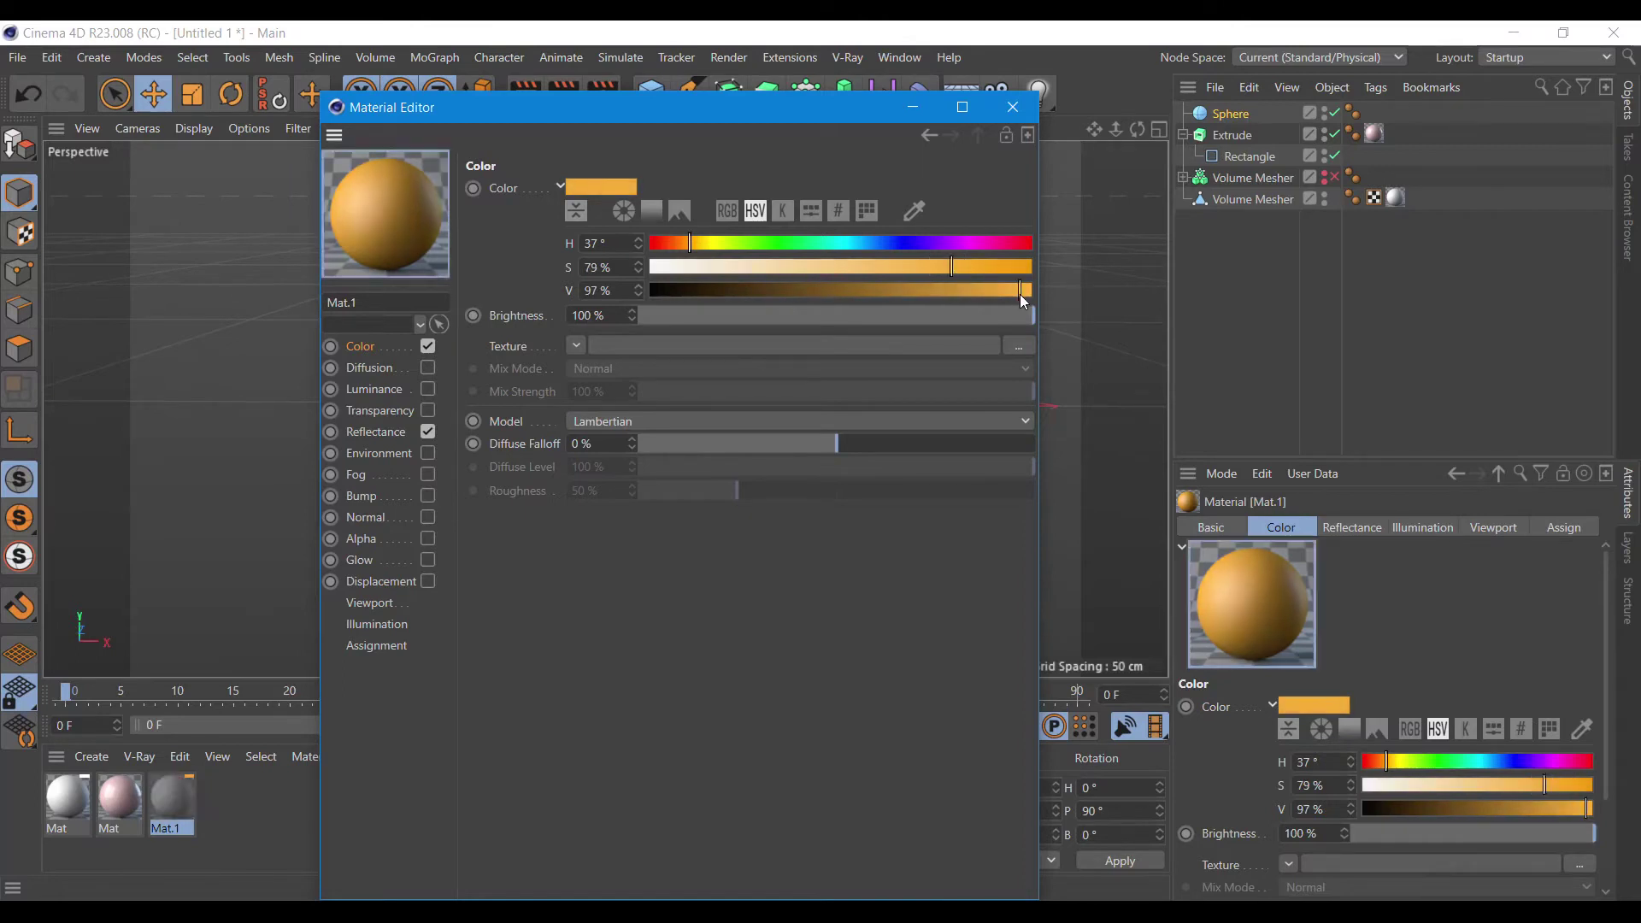
{"action": "left_click", "coordinate": [708, 251]}
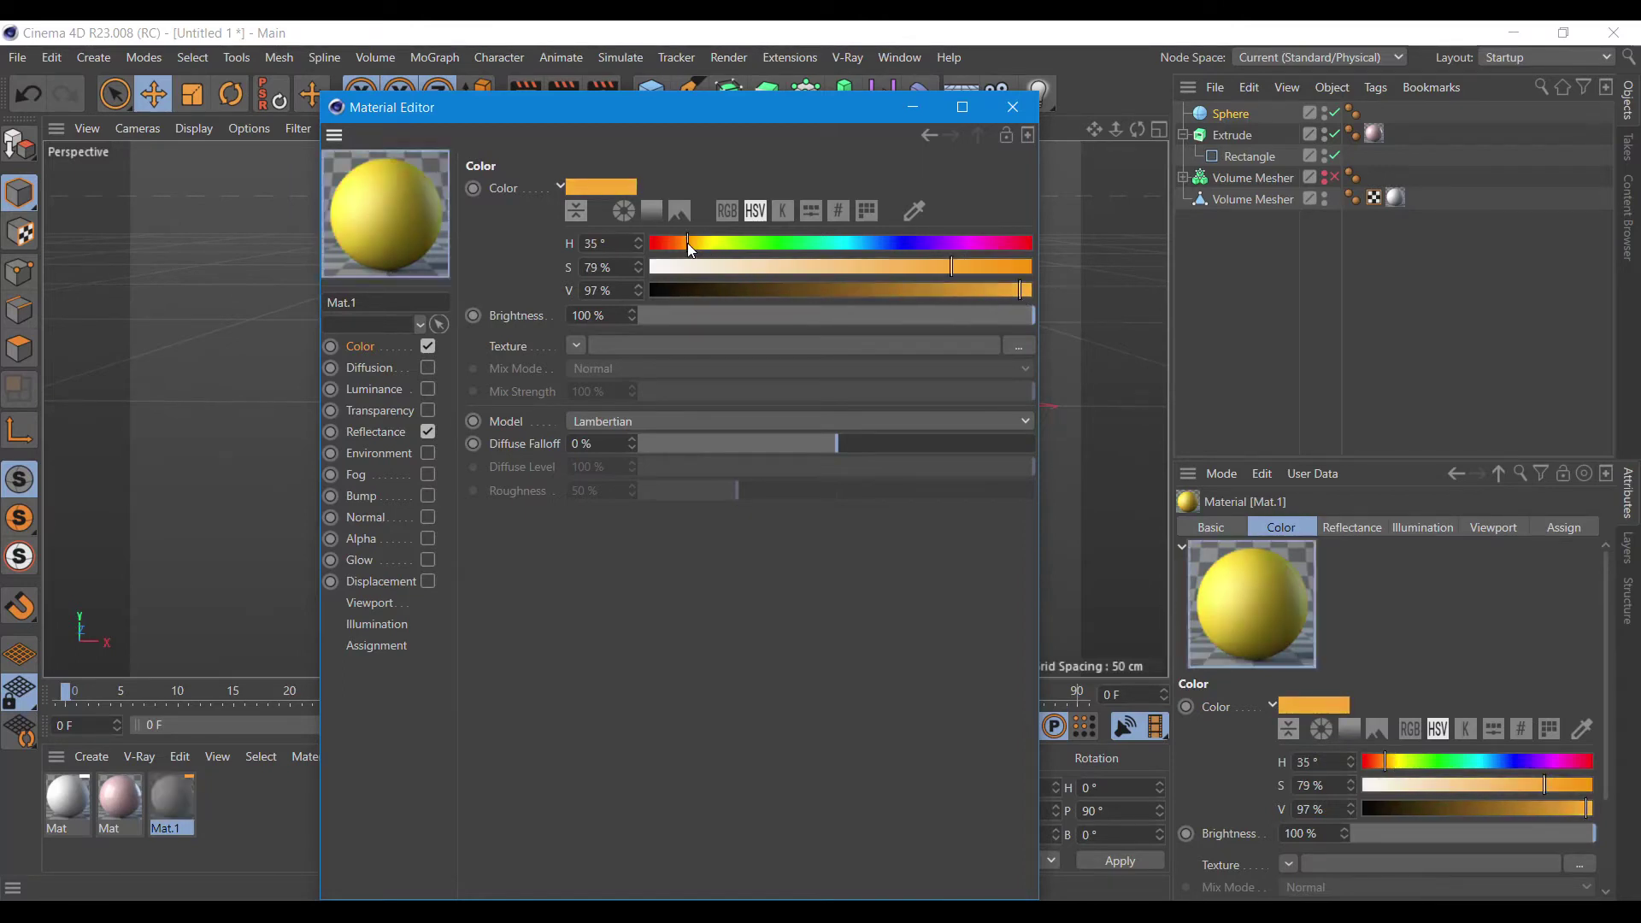
- Apply orange Mat.1 to the Sphere and render a viewport preview of the icon
{"action": "left_click", "coordinate": [1013, 107]}
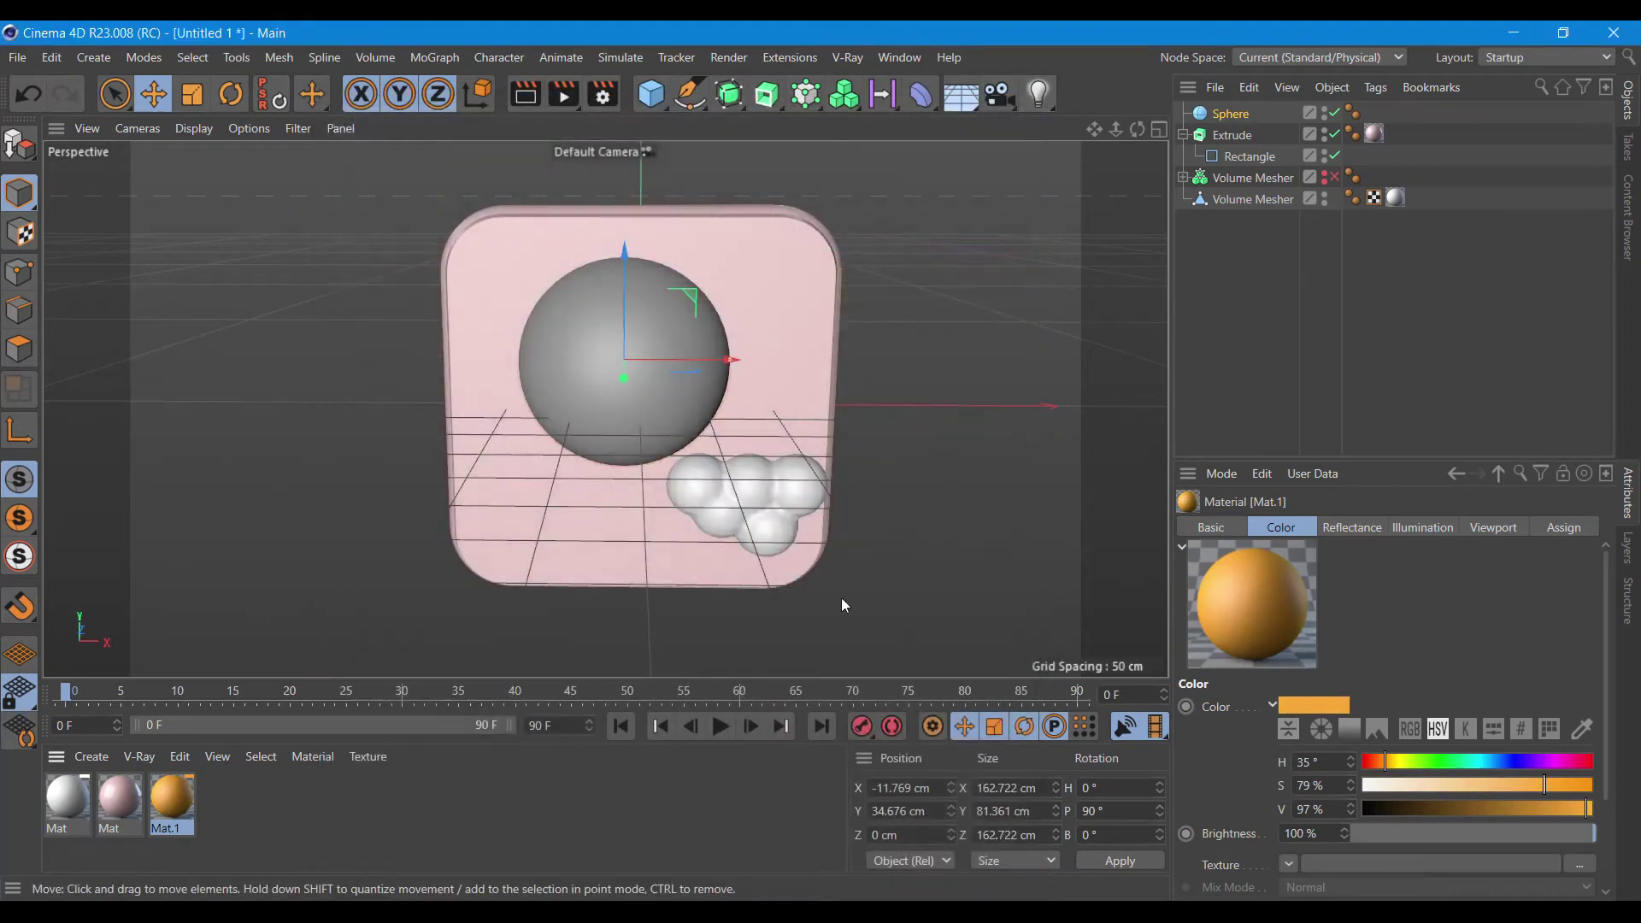
{"action": "left_click_drag", "start_coordinate": [1190, 158], "coordinate": [1231, 114]}
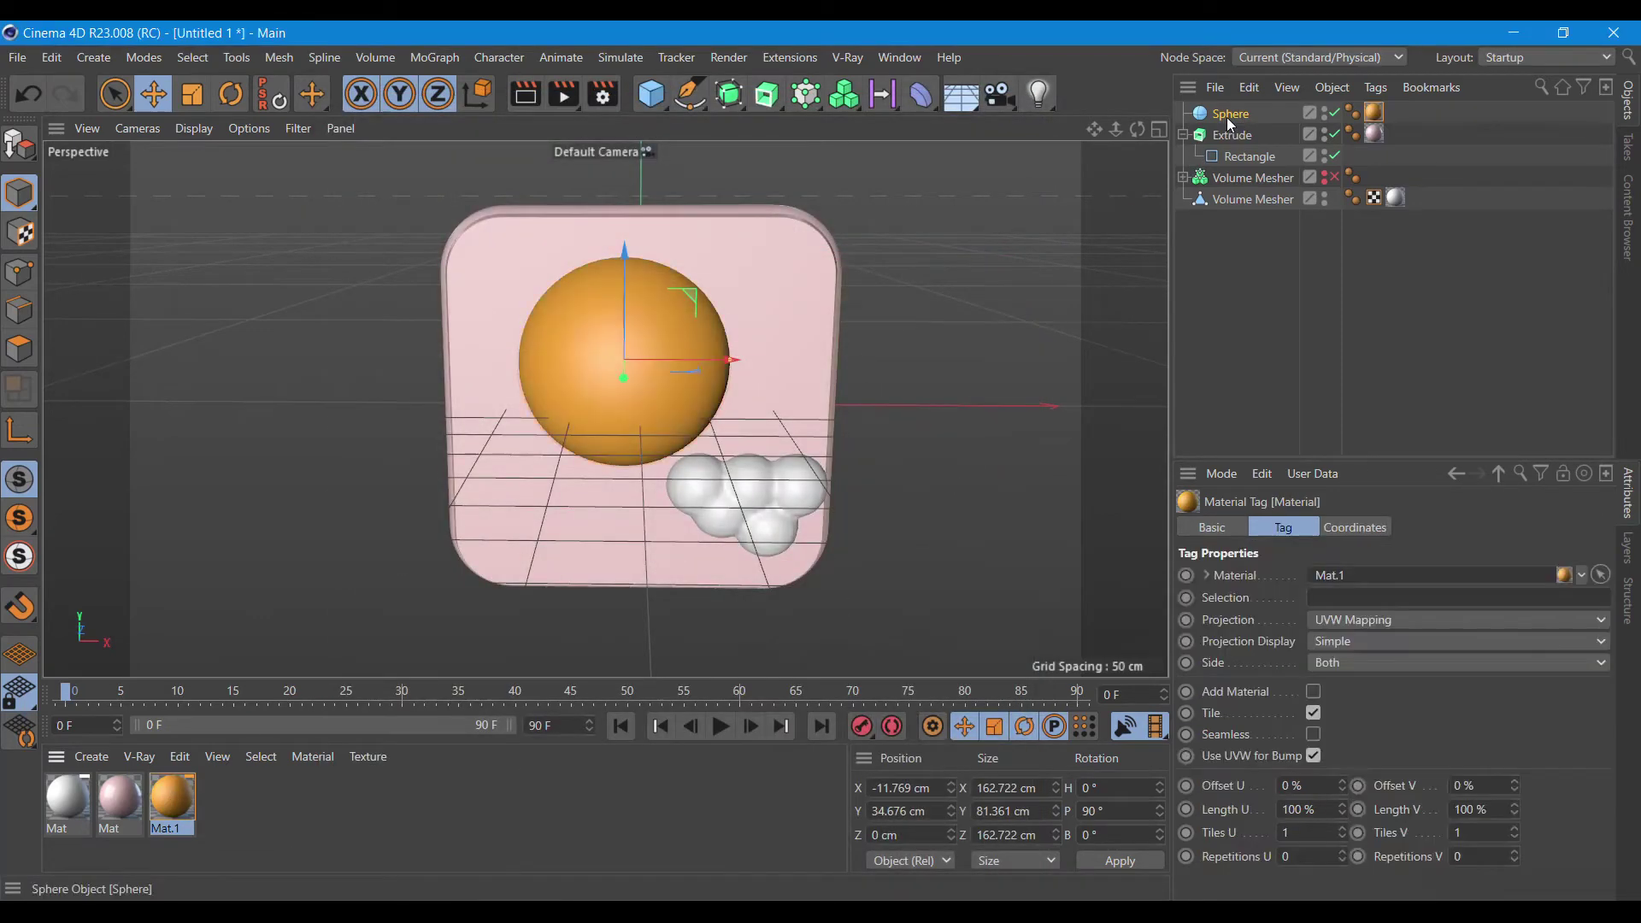
{"action": "left_click", "coordinate": [525, 95]}
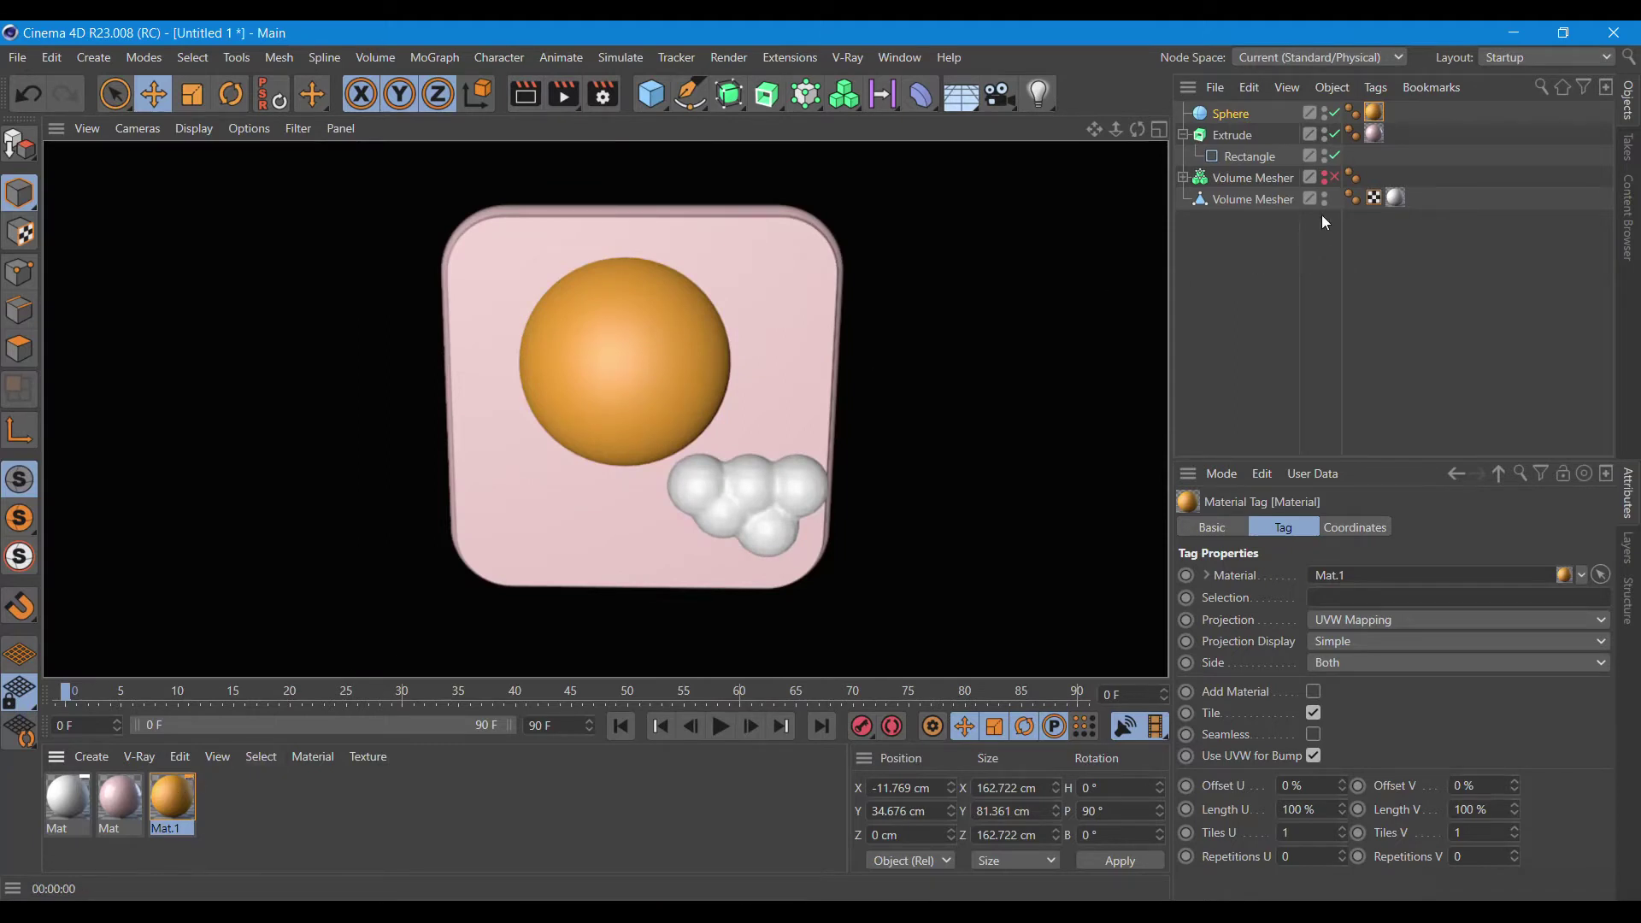
- Put the cloud mesh inside a new Subdivision Surface and render to check the smoothing
{"action": "left_click", "coordinate": [1234, 198]}
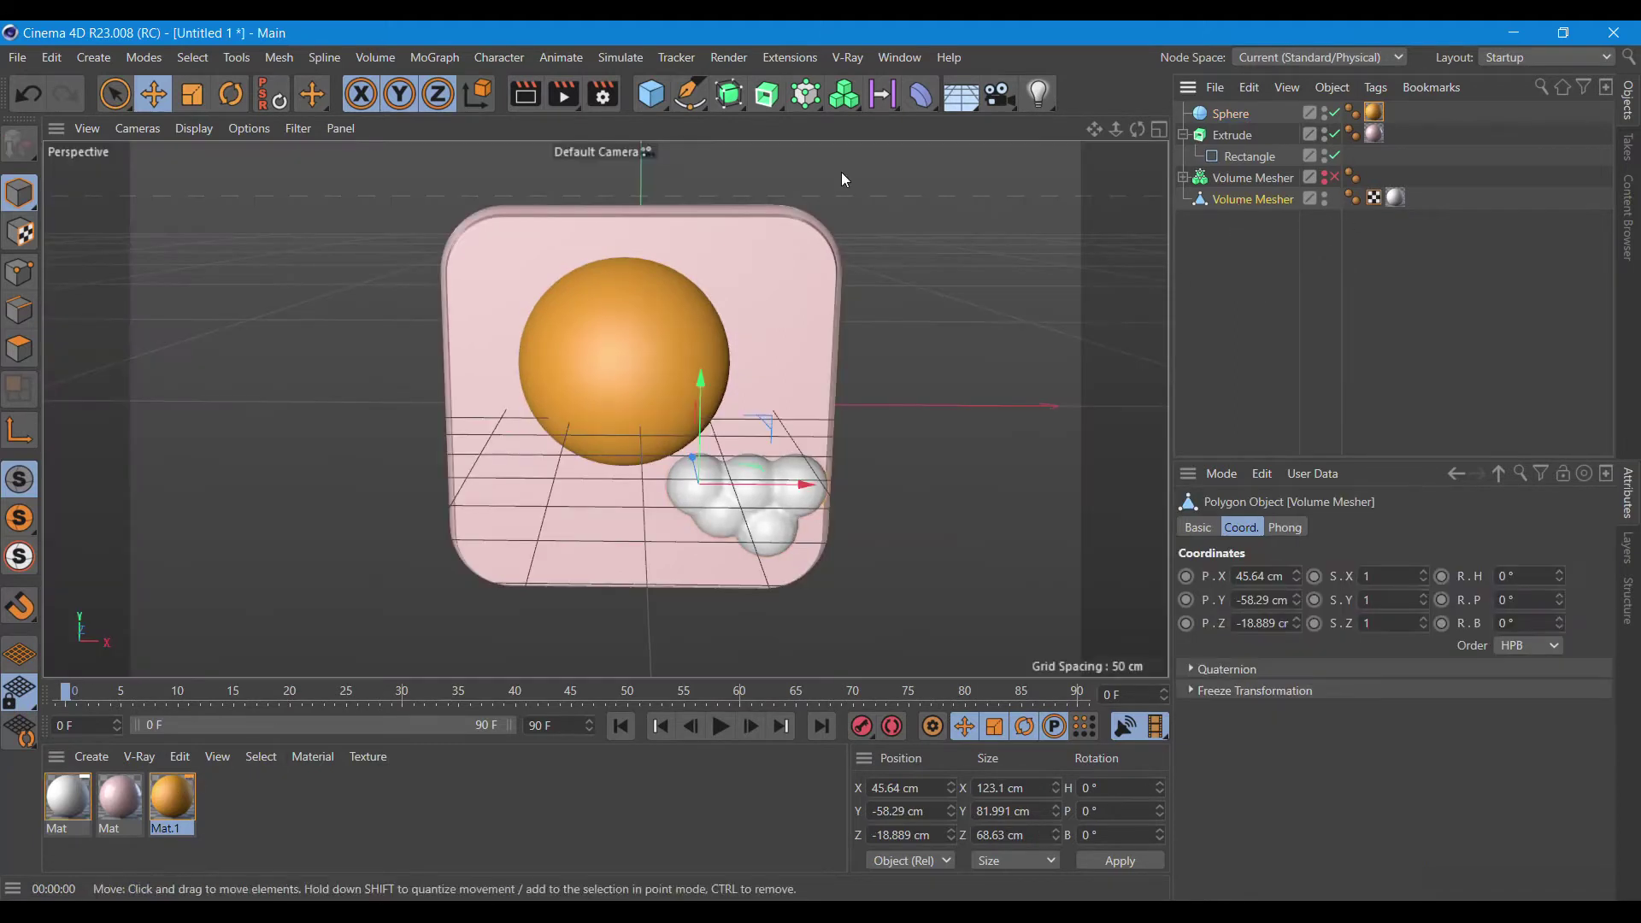
{"action": "left_click_drag", "start_coordinate": [729, 94], "coordinate": [773, 126]}
{"action": "left_click", "coordinate": [773, 125]}
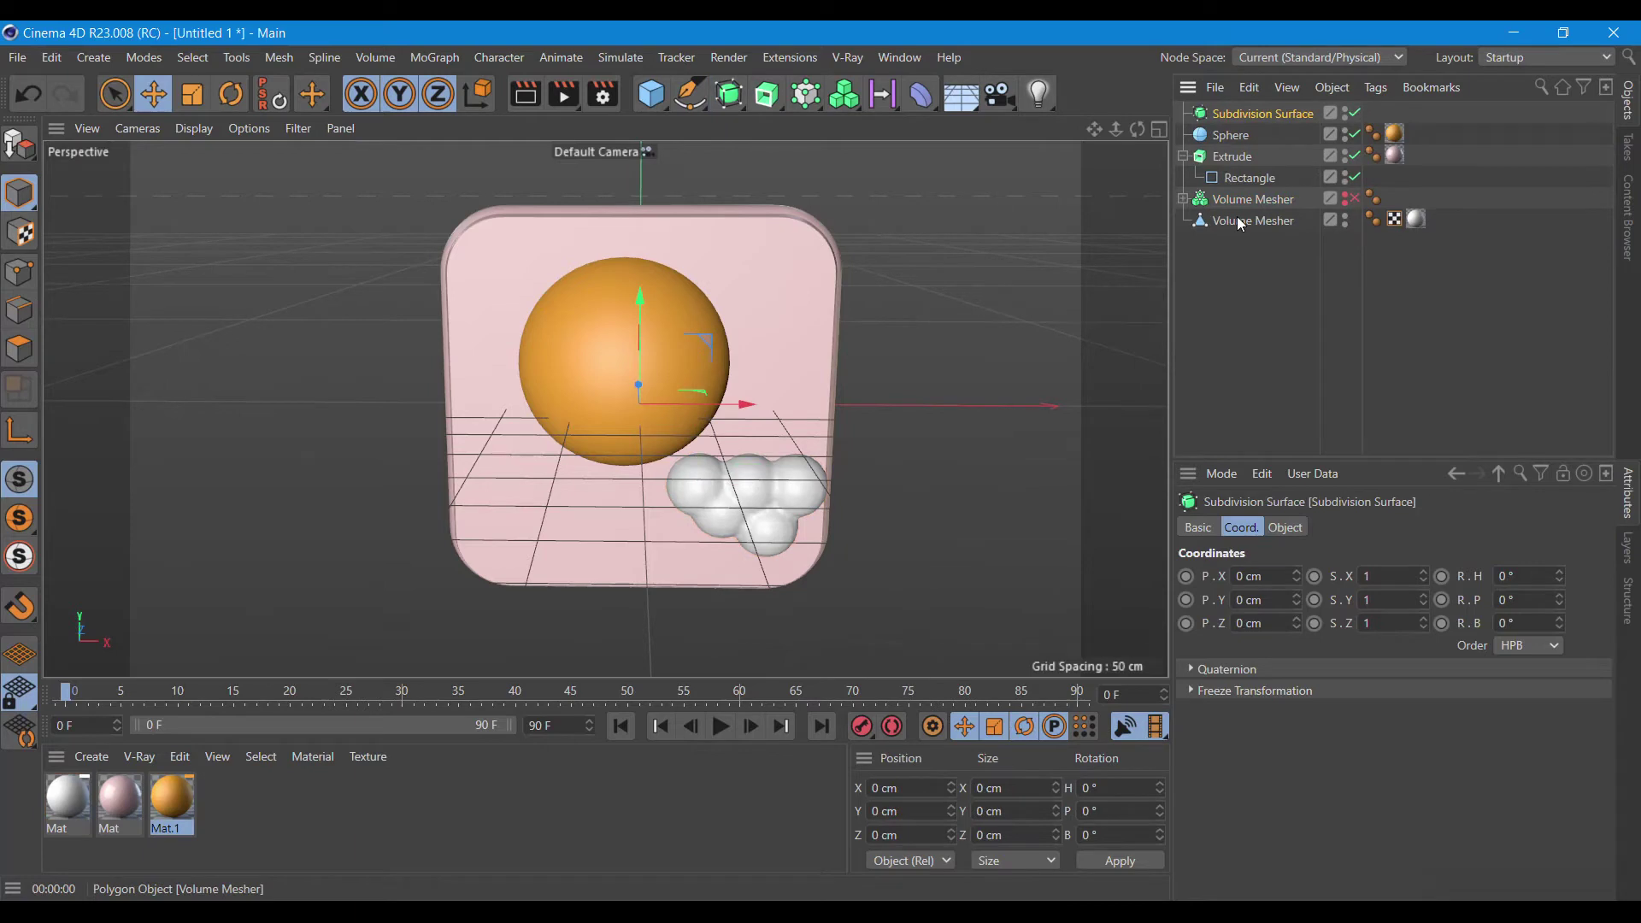
{"action": "left_click_drag", "start_coordinate": [1239, 221], "coordinate": [1259, 114]}
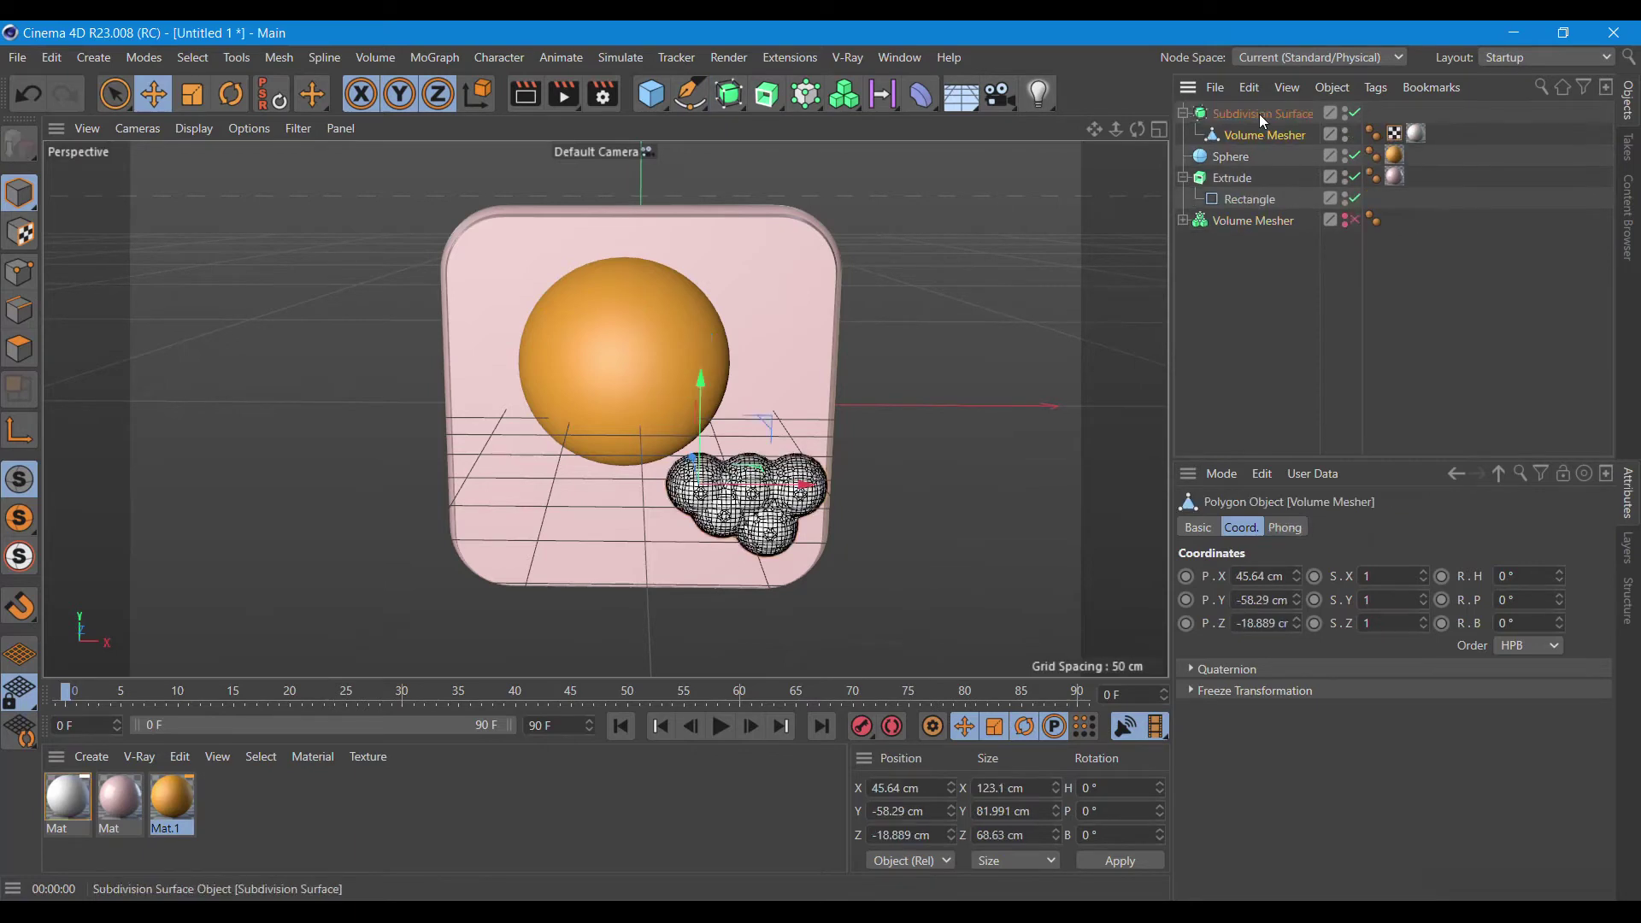
{"action": "left_click", "coordinate": [539, 103]}
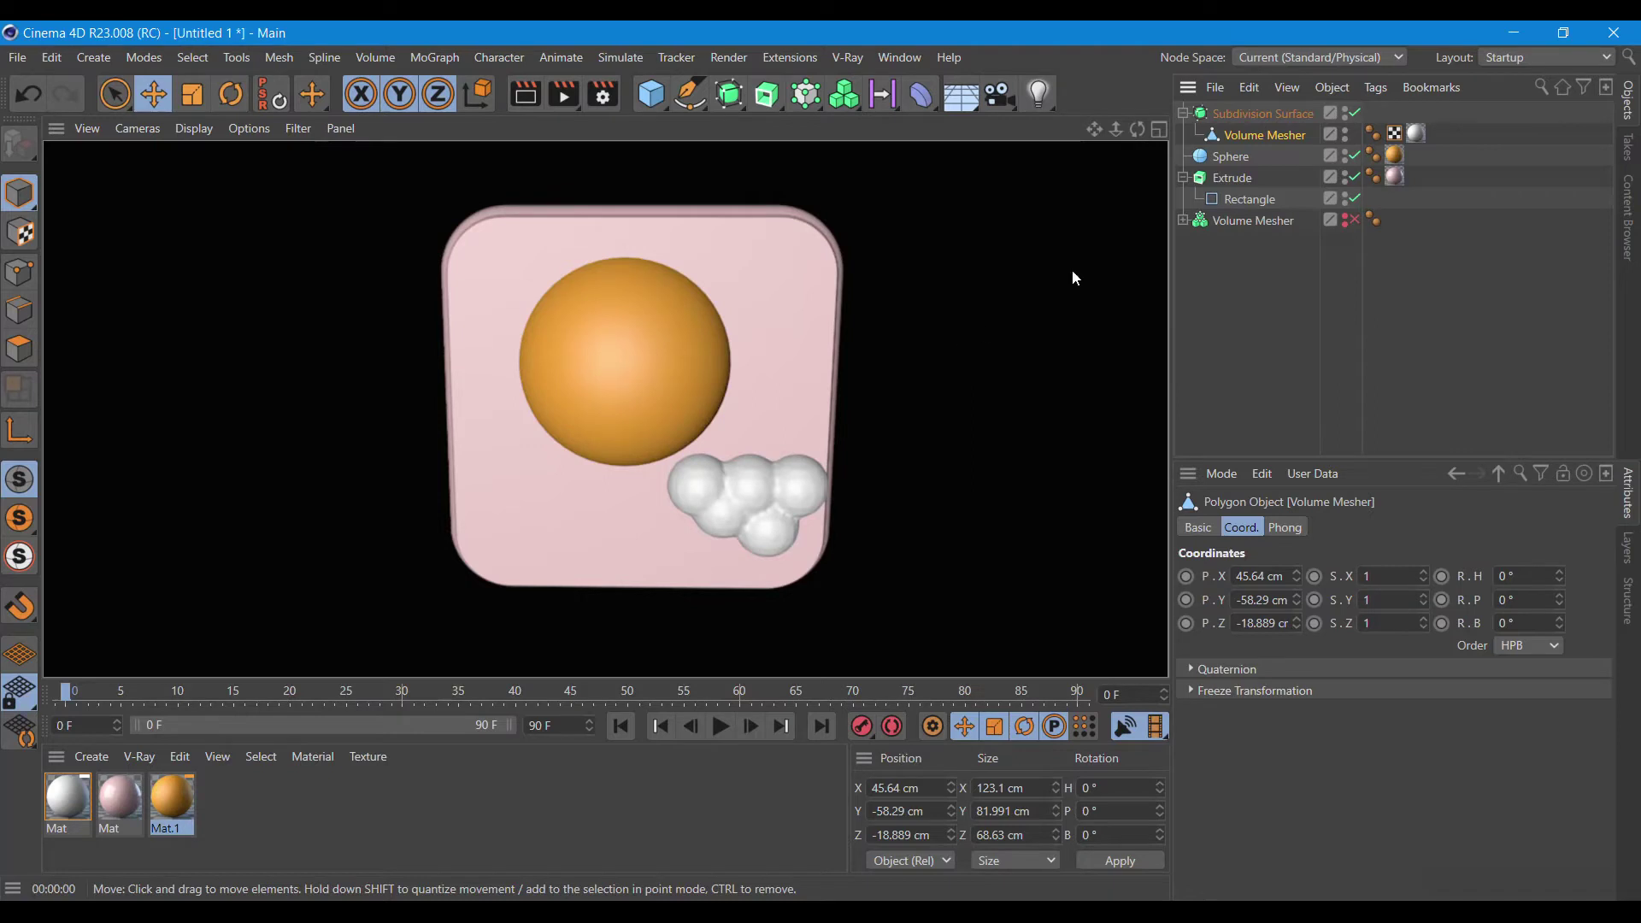
- Move the smoothed cloud cluster slightly lower, to Y -78.639 cm
{"action": "left_click", "coordinate": [1243, 135]}
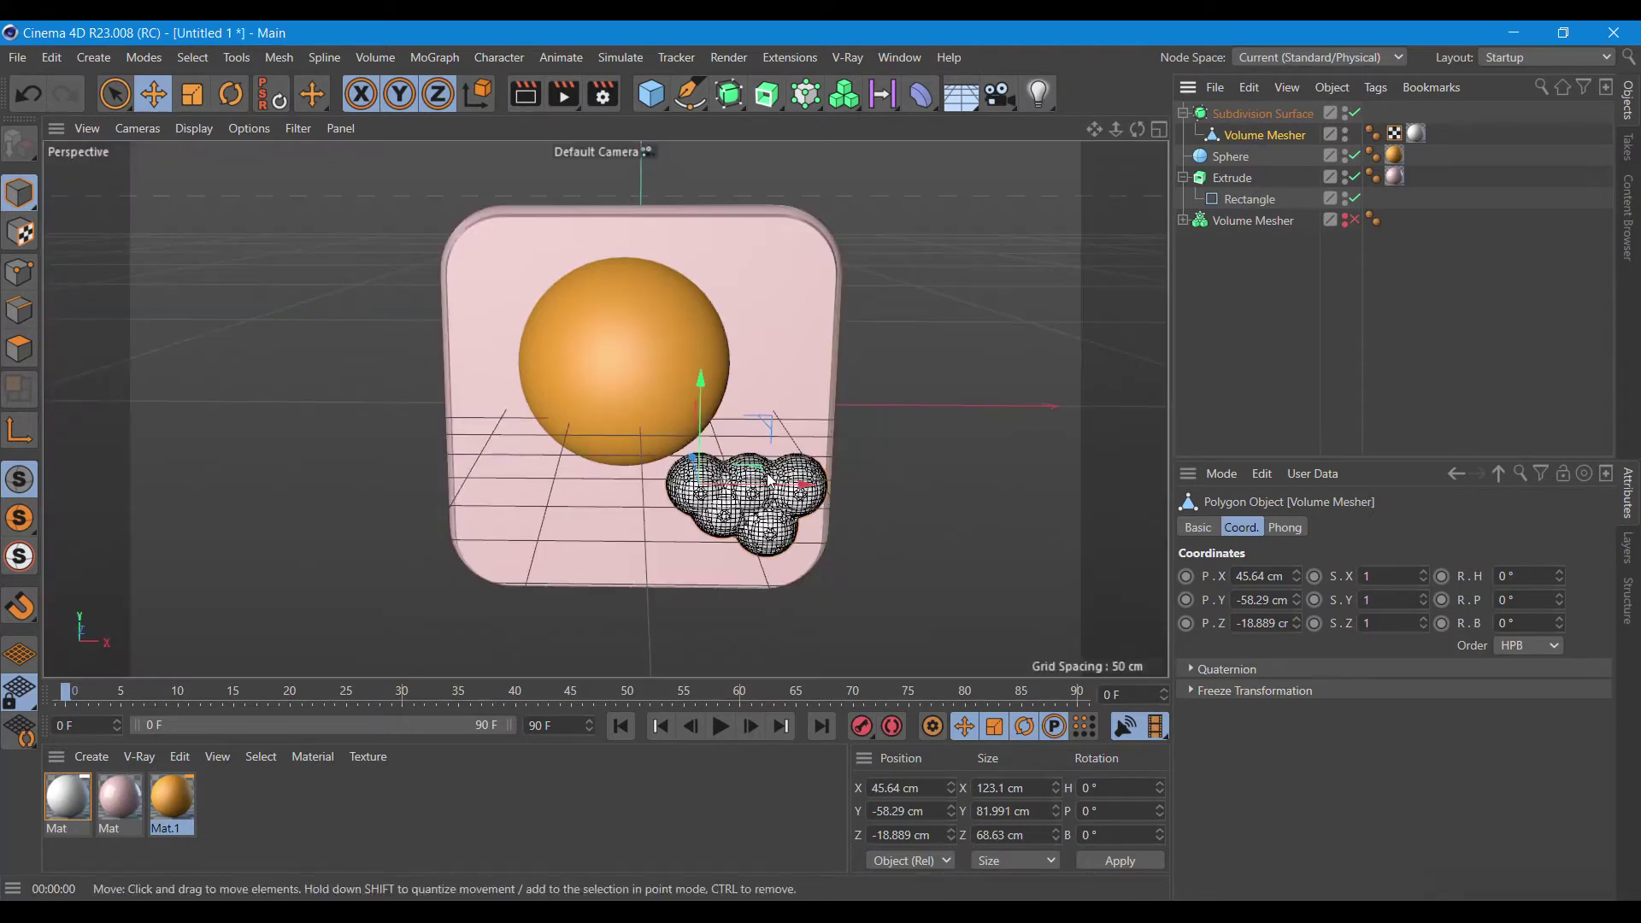
{"action": "left_click_drag", "start_coordinate": [769, 481], "coordinate": [769, 491]}
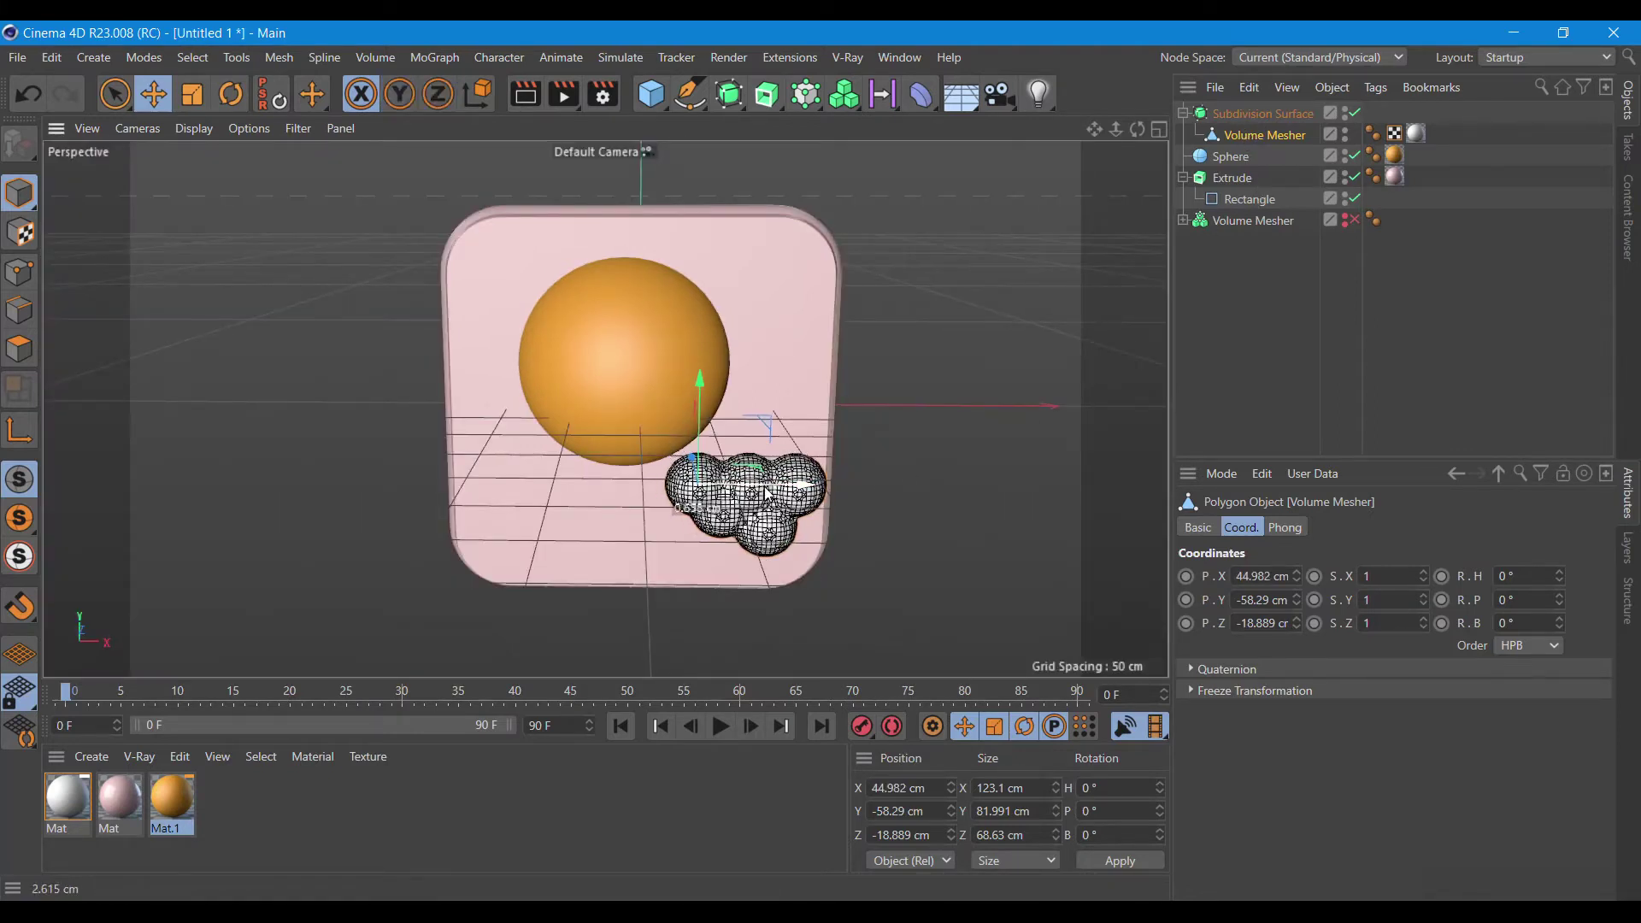
{"action": "left_click_drag", "start_coordinate": [696, 427], "coordinate": [705, 460]}
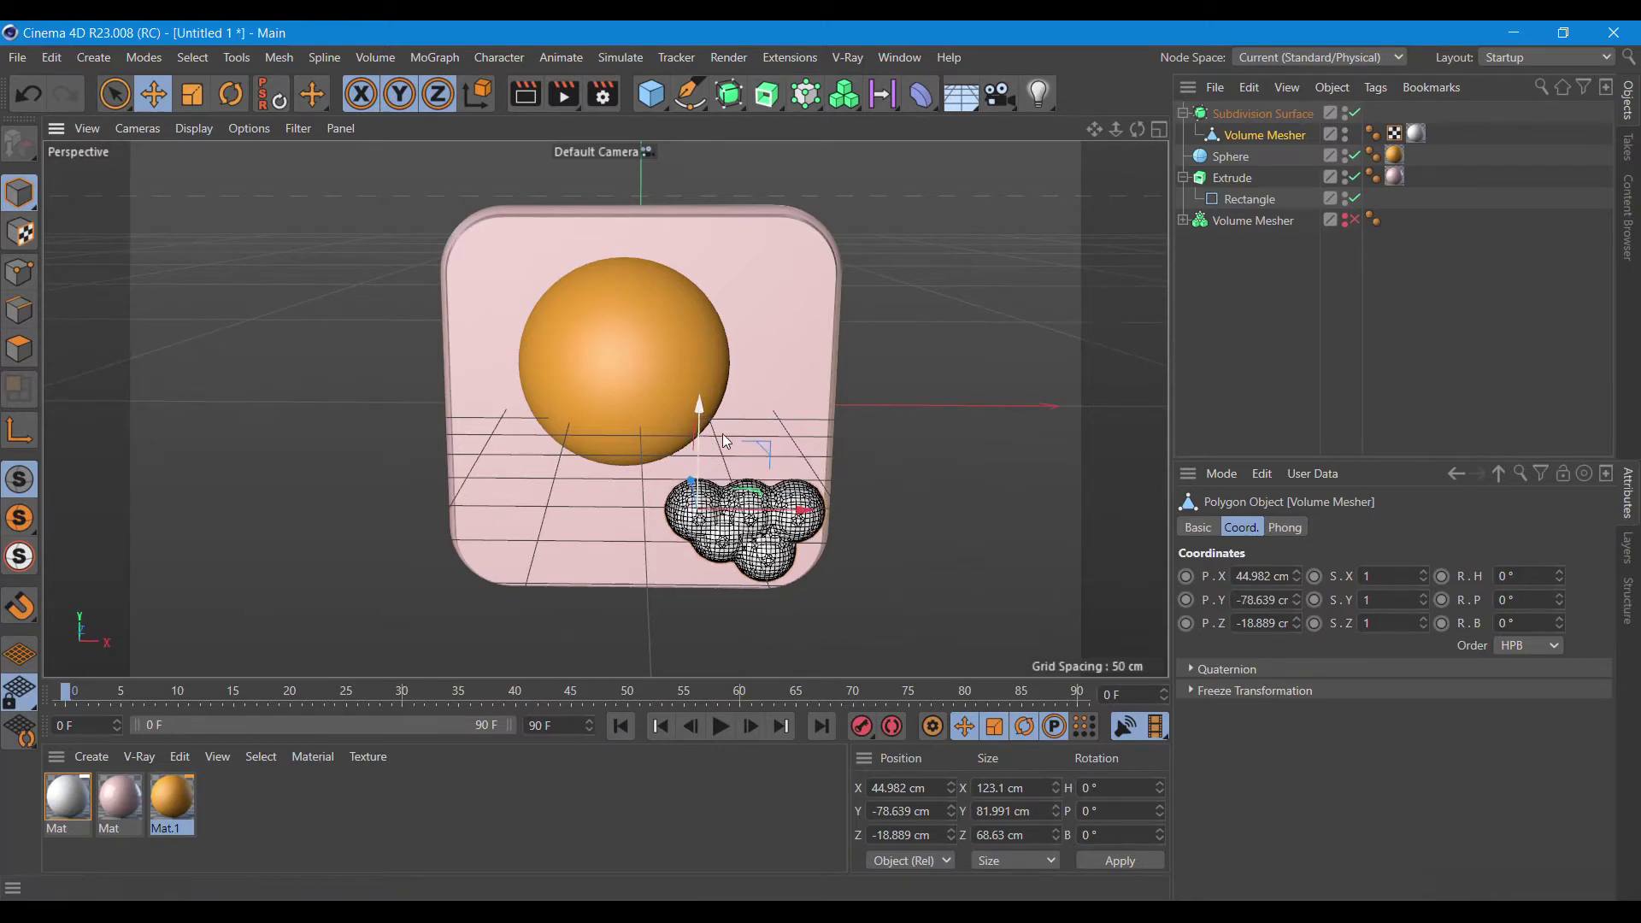
{"action": "left_click", "coordinate": [678, 106]}
- Add a Capsule oriented along +X with a 10 cm radius
{"action": "left_click", "coordinate": [864, 198]}
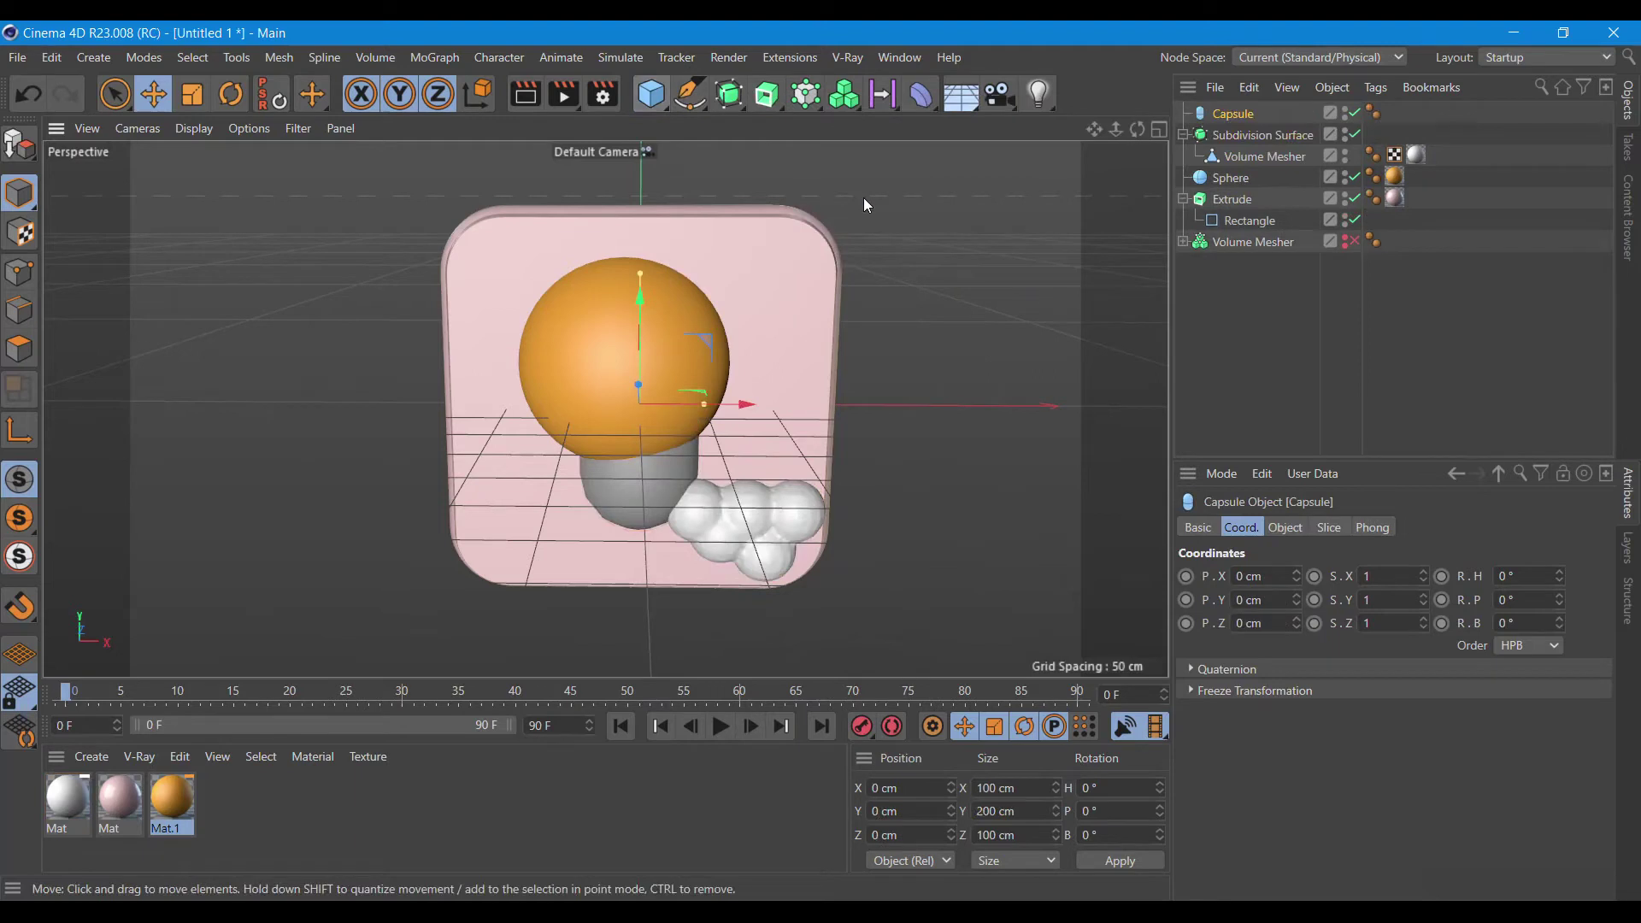
{"action": "left_click", "coordinate": [1284, 527]}
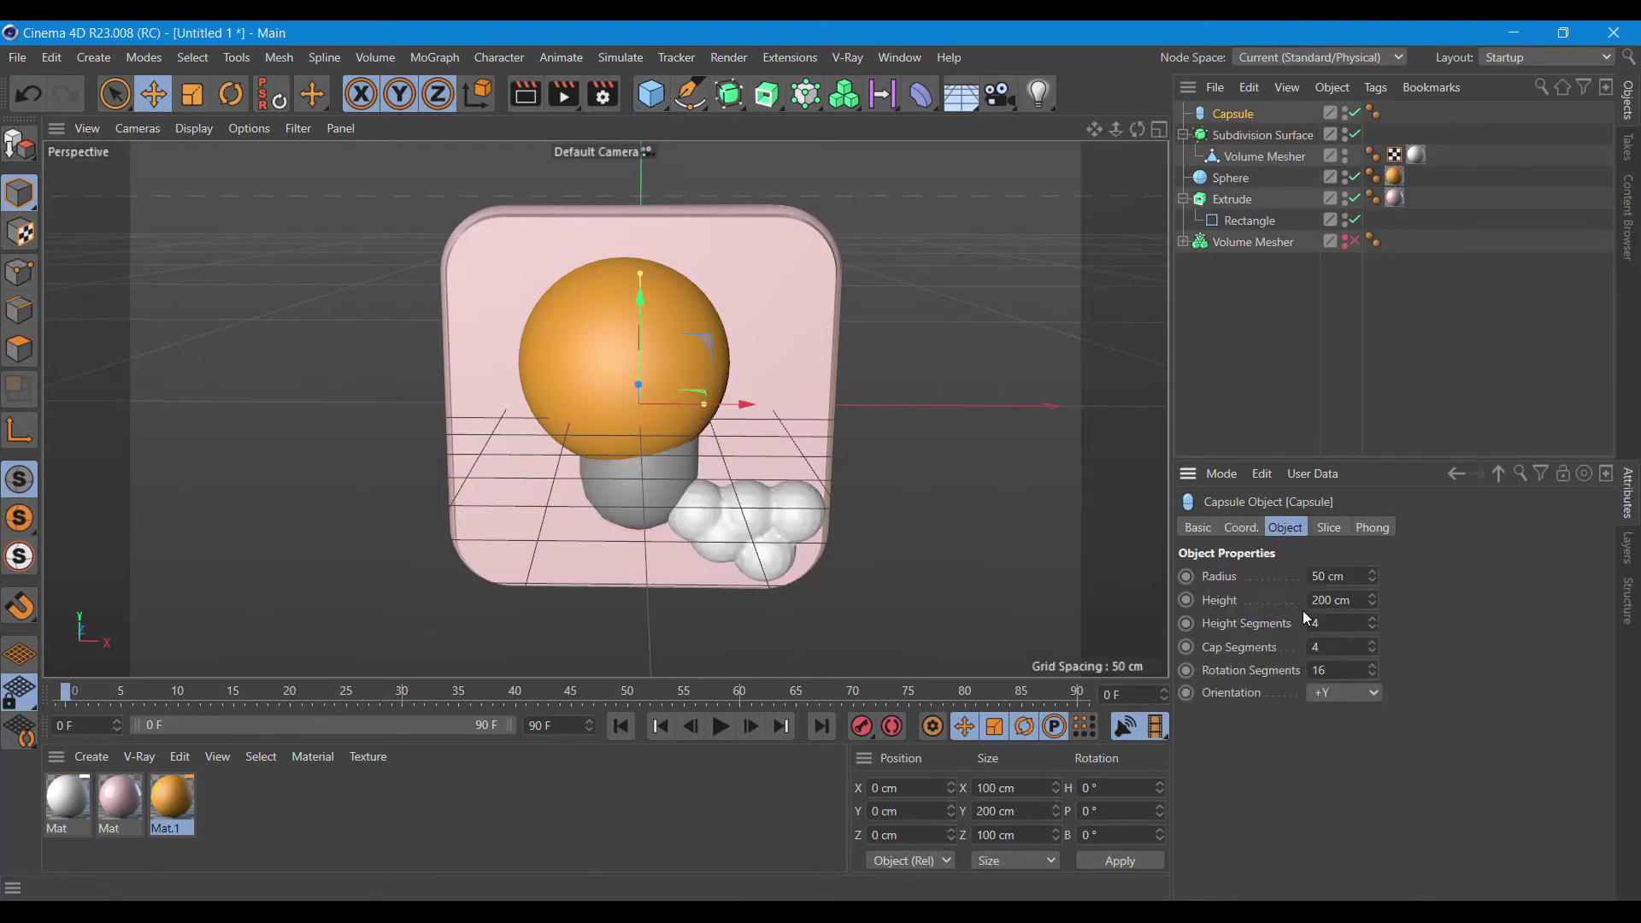
{"action": "left_click", "coordinate": [1326, 700]}
{"action": "left_click", "coordinate": [1331, 719]}
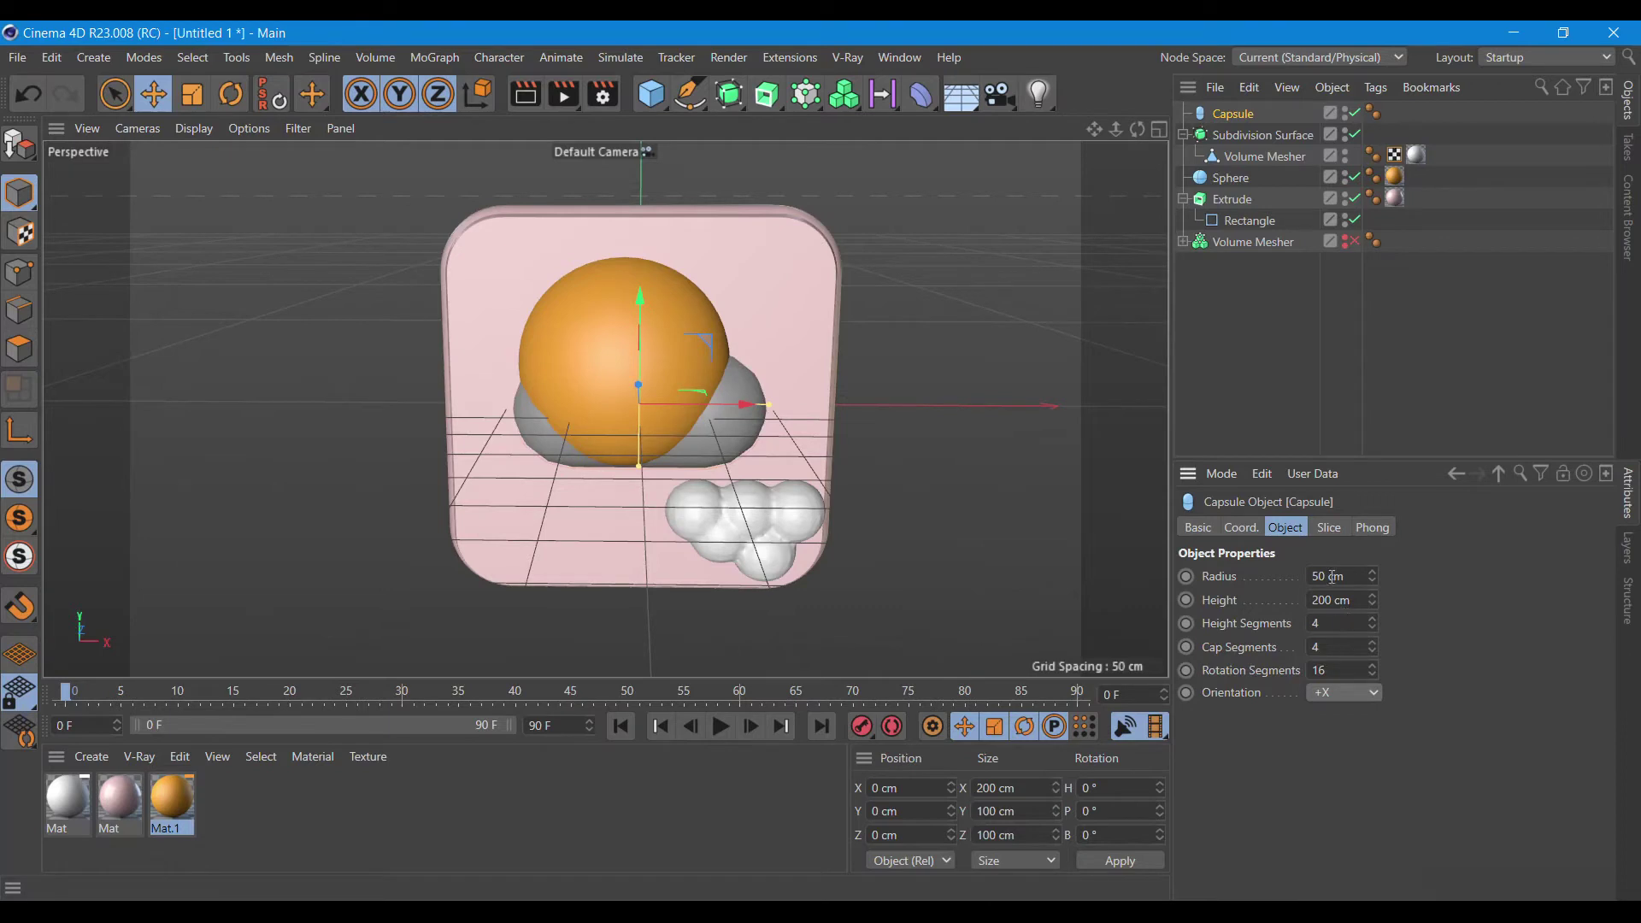
{"action": "left_click_drag", "start_coordinate": [1330, 573], "coordinate": [1271, 580]}
{"action": "type", "text": "10"}
{"action": "key", "text": "Tab"}
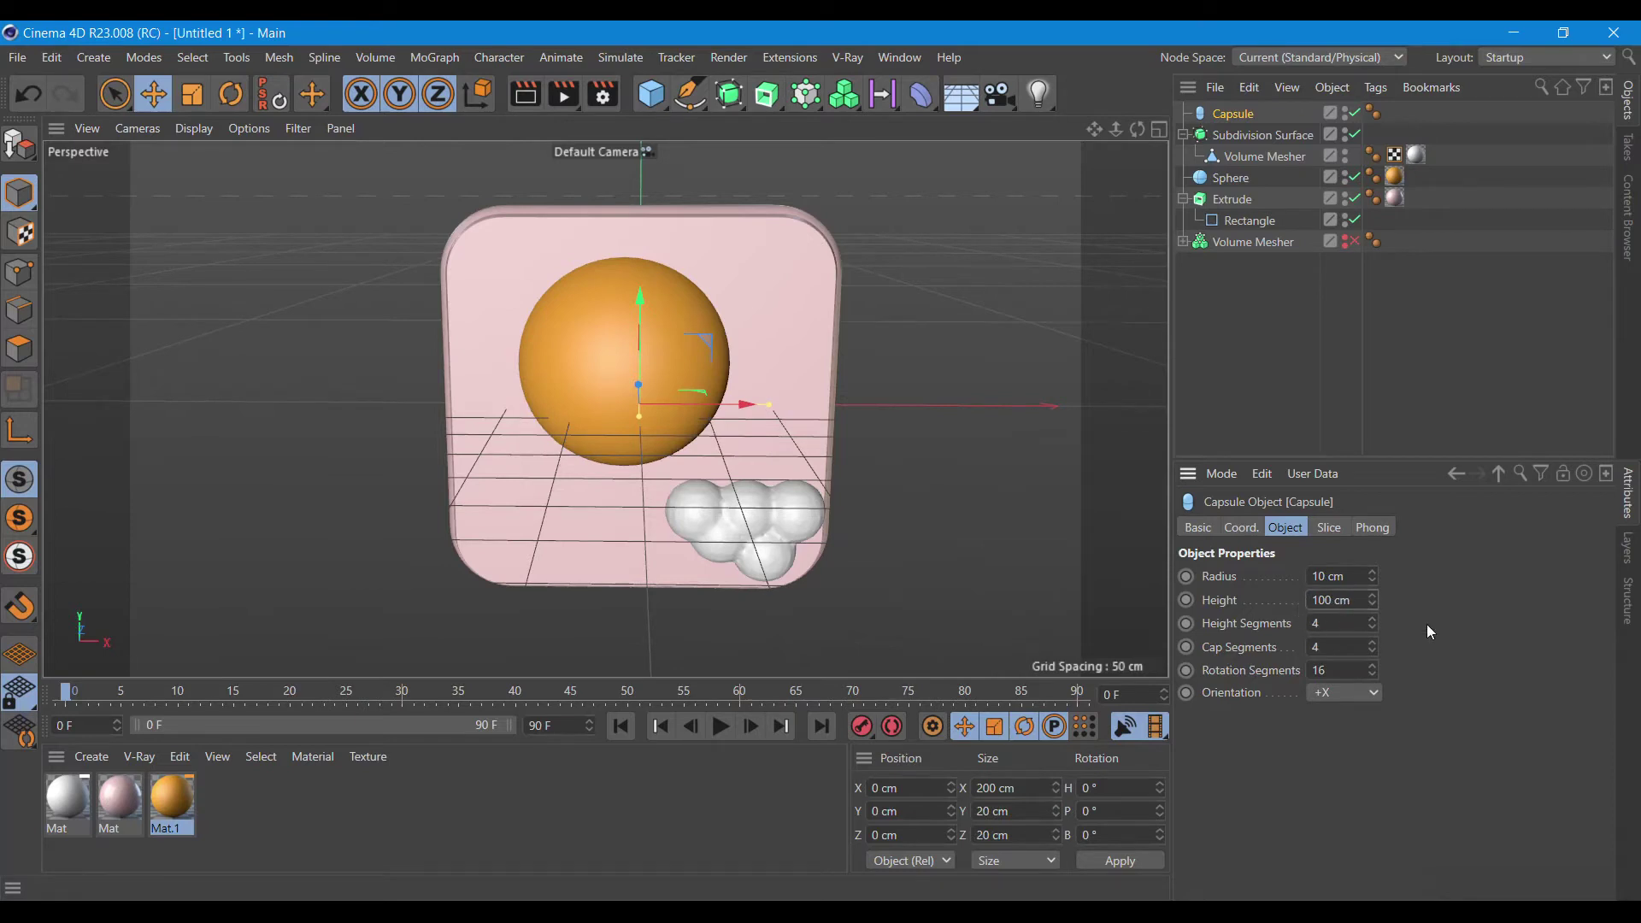
- Move the capsule to X 162.23 cm, apply Mat.1, set radius 5 cm, and add a Cloner
{"action": "mouse_move", "coordinate": [728, 403]}
{"action": "left_mouse_down"}
{"action": "mouse_move", "coordinate": [883, 418]}
{"action": "mouse_move", "coordinate": [855, 423]}
{"action": "mouse_move", "coordinate": [944, 406]}
{"action": "left_mouse_up"}
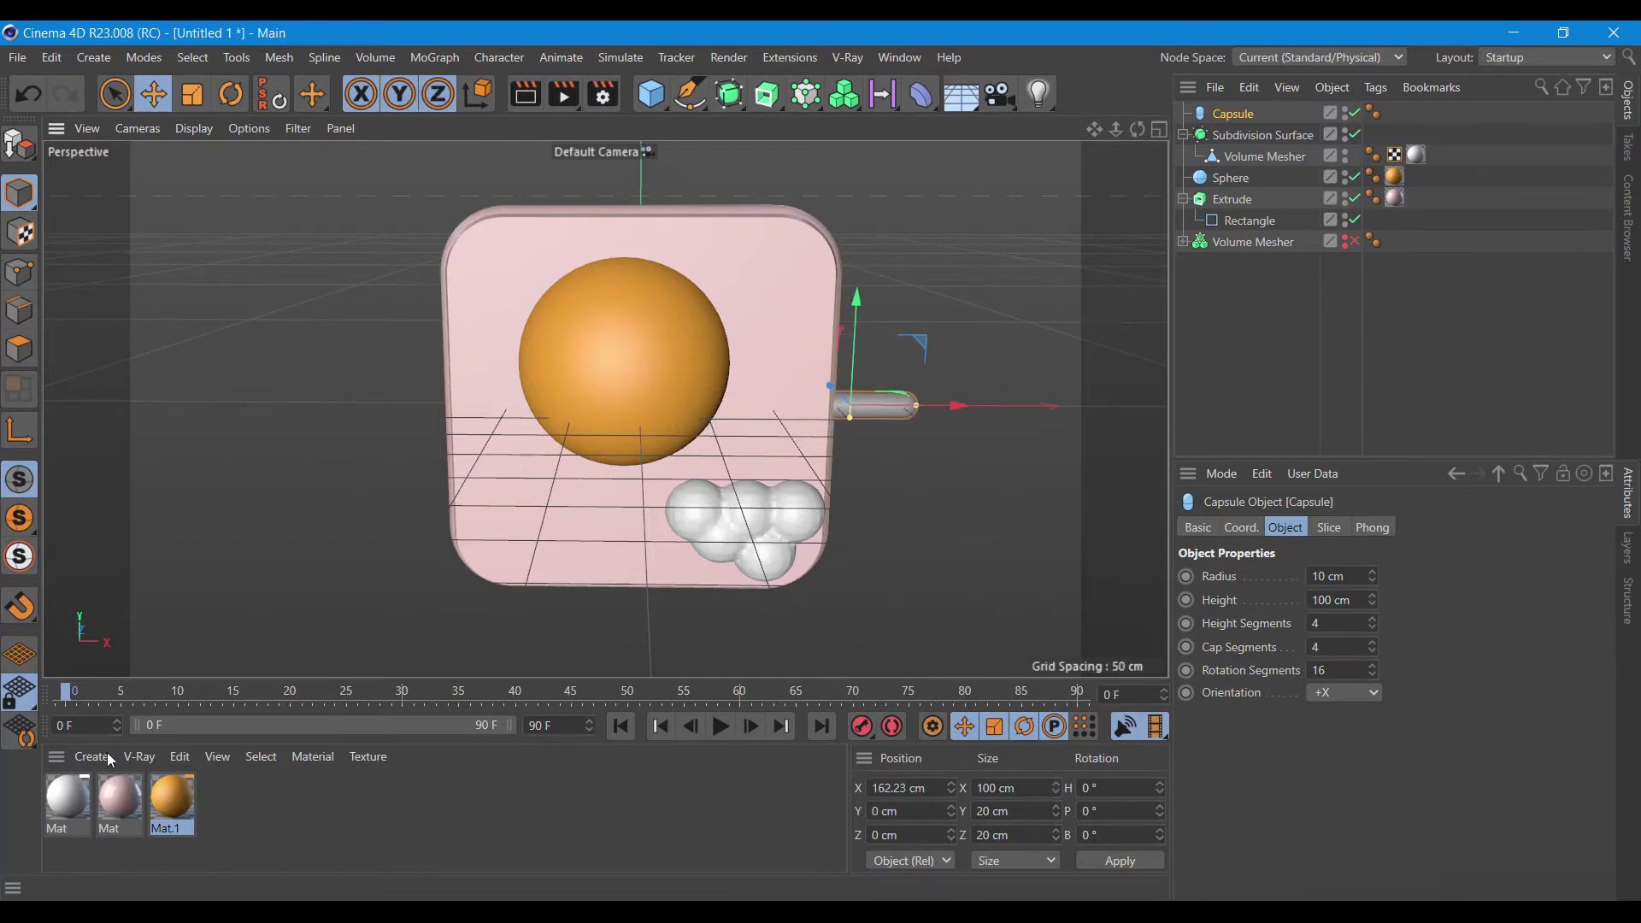
{"action": "left_click_drag", "start_coordinate": [167, 819], "coordinate": [1235, 114]}
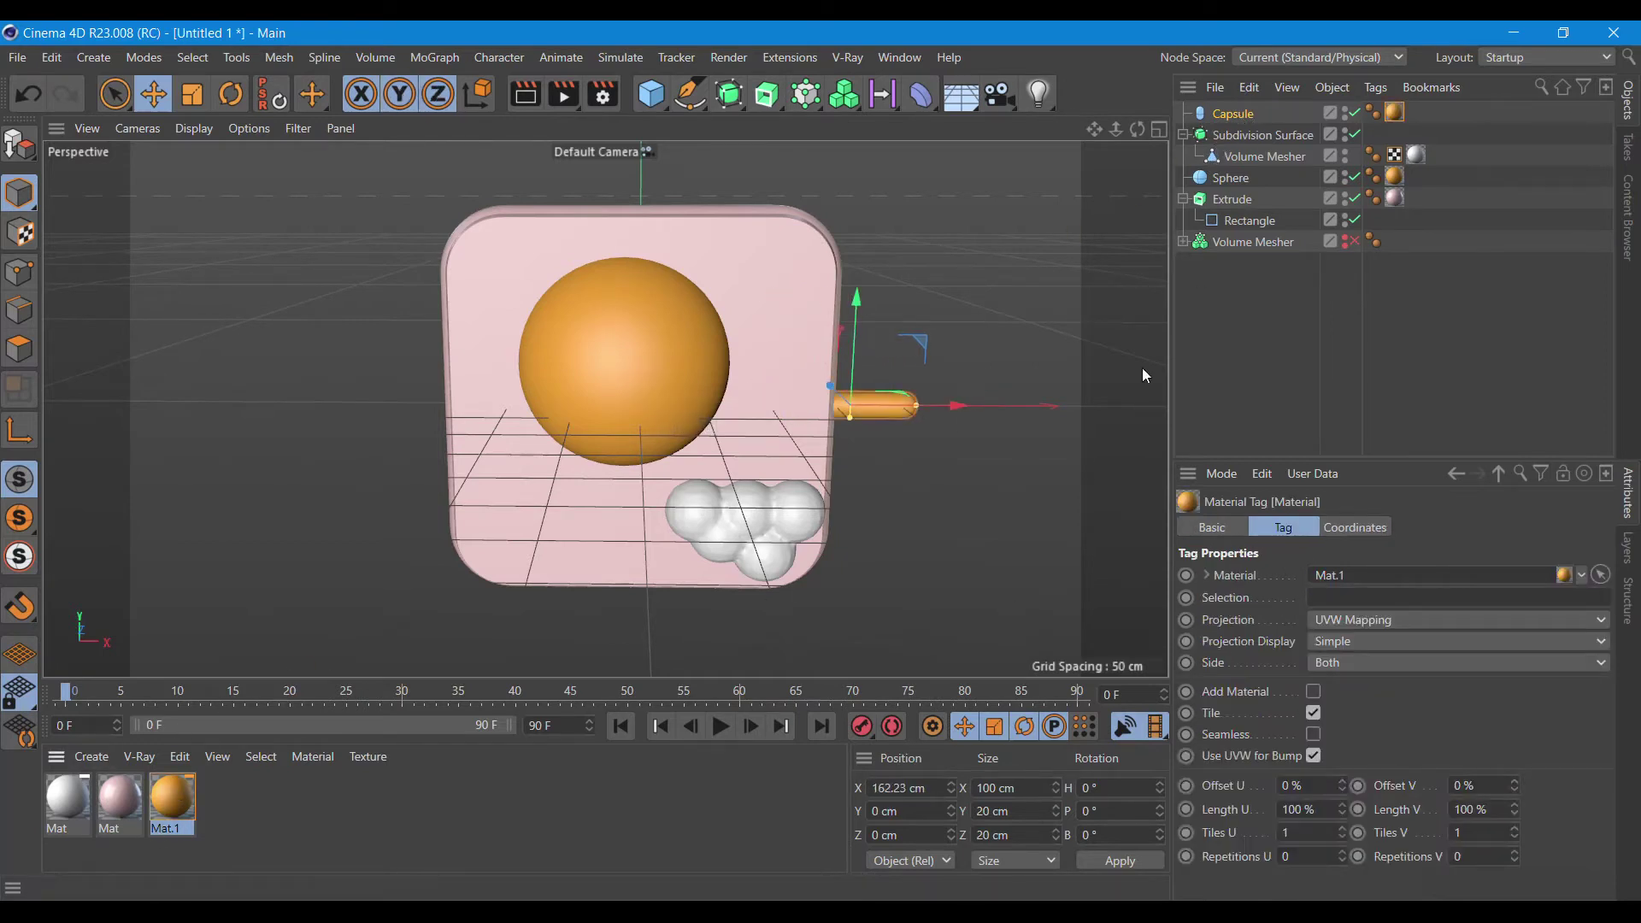
{"action": "left_click", "coordinate": [1235, 113]}
{"action": "left_click_drag", "start_coordinate": [1372, 578], "coordinate": [1375, 584]}
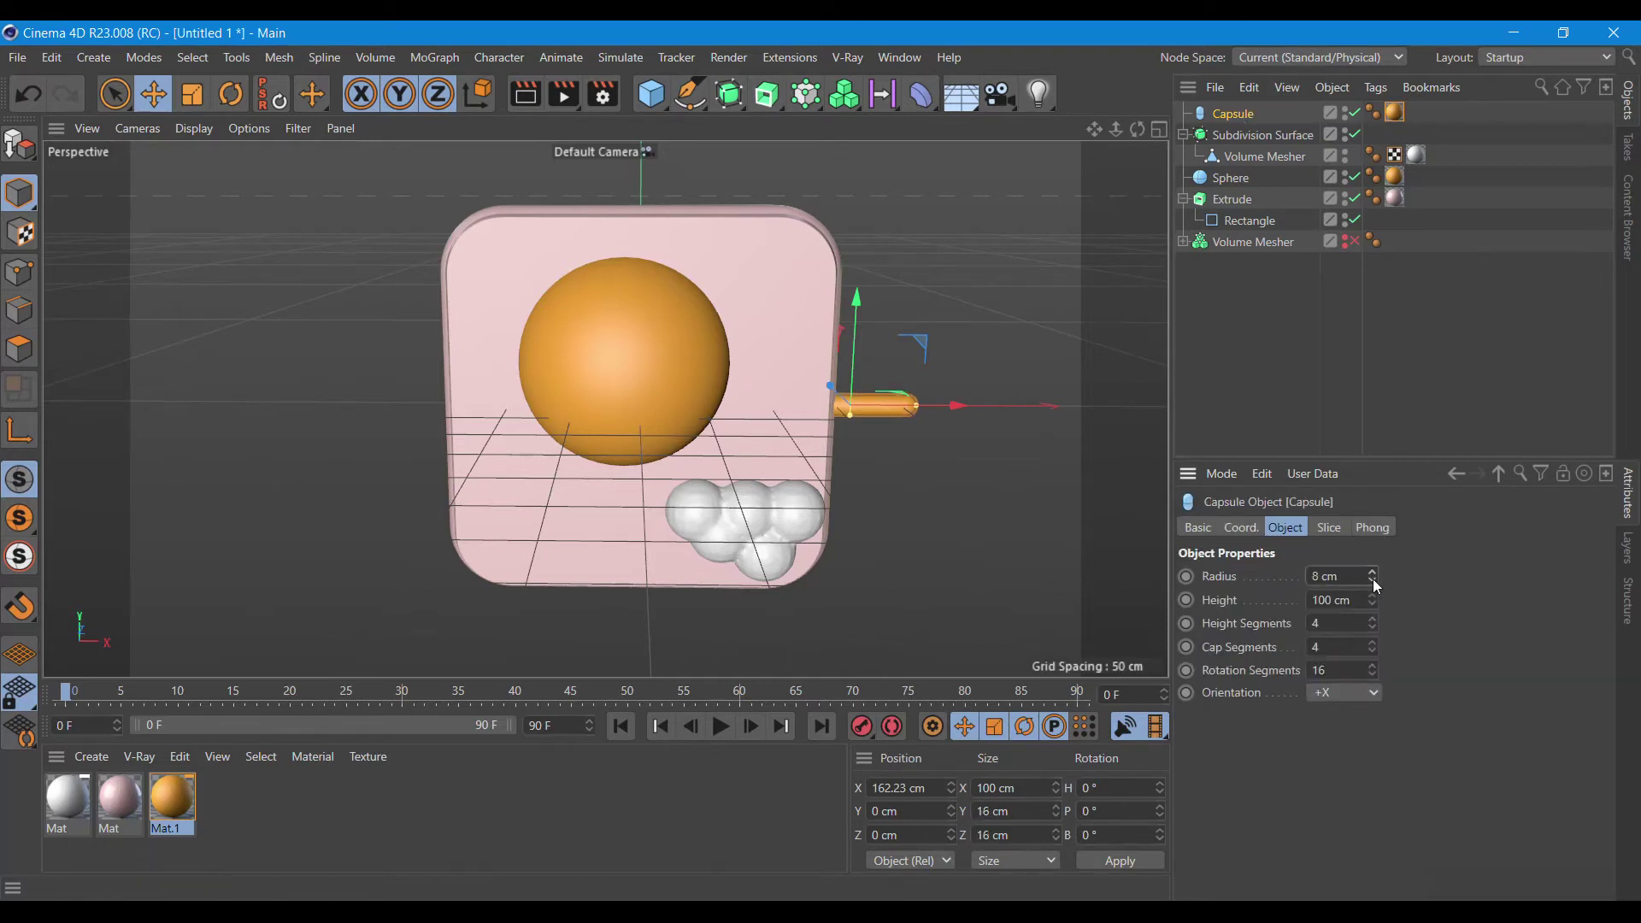
{"action": "left_click", "coordinate": [1376, 586]}
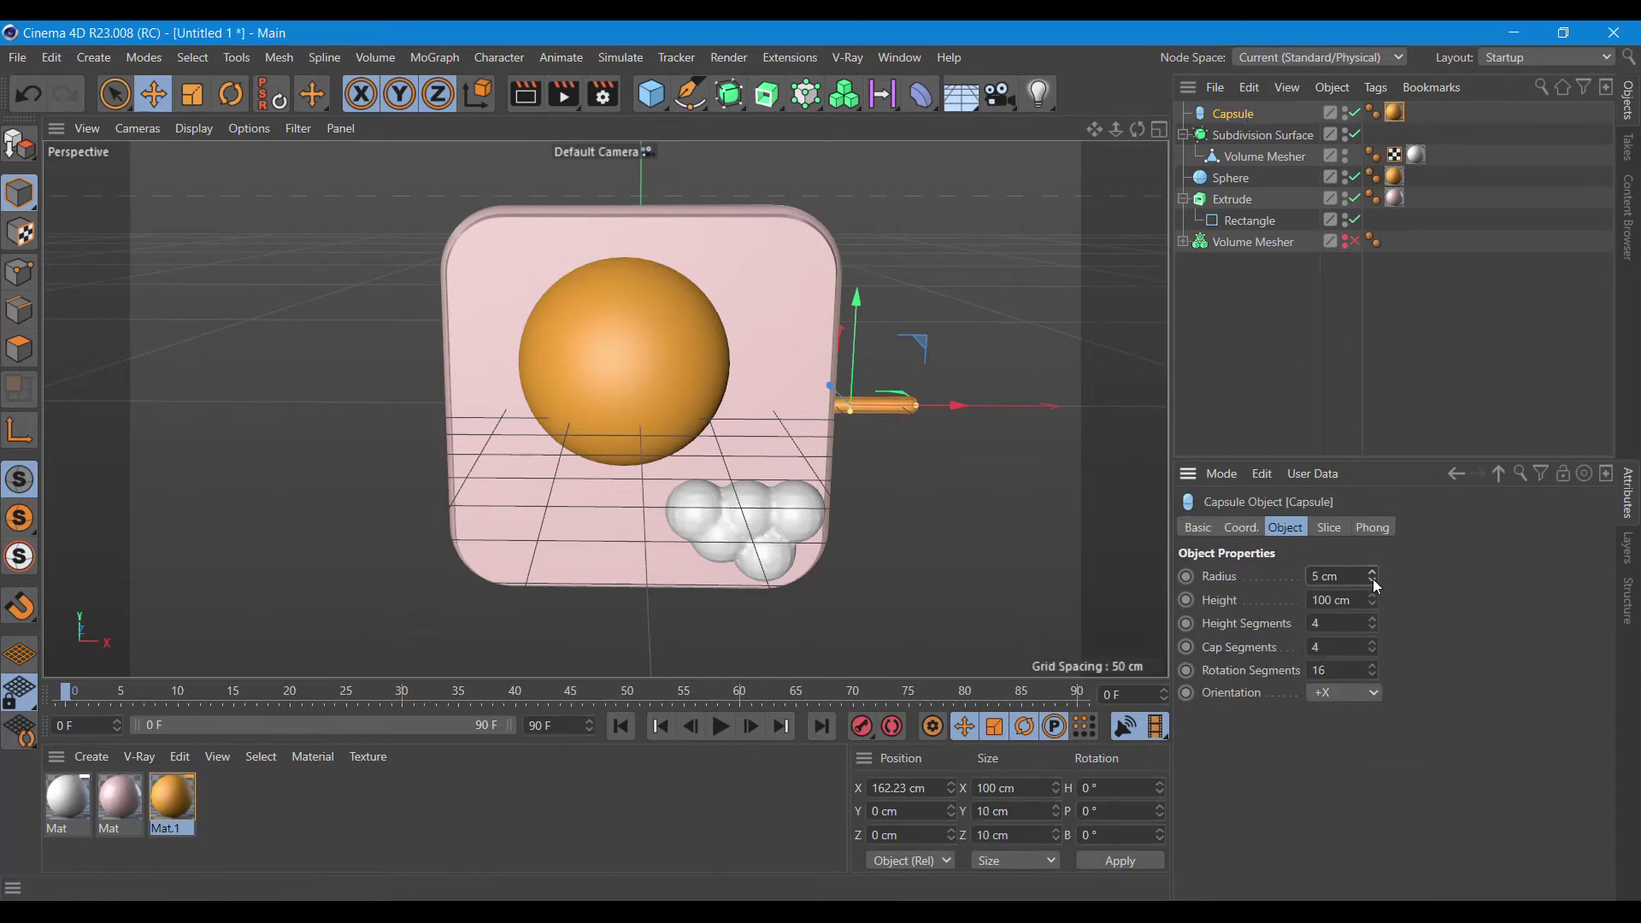
{"action": "left_click", "coordinate": [804, 100]}
{"action": "left_click", "coordinate": [821, 124]}
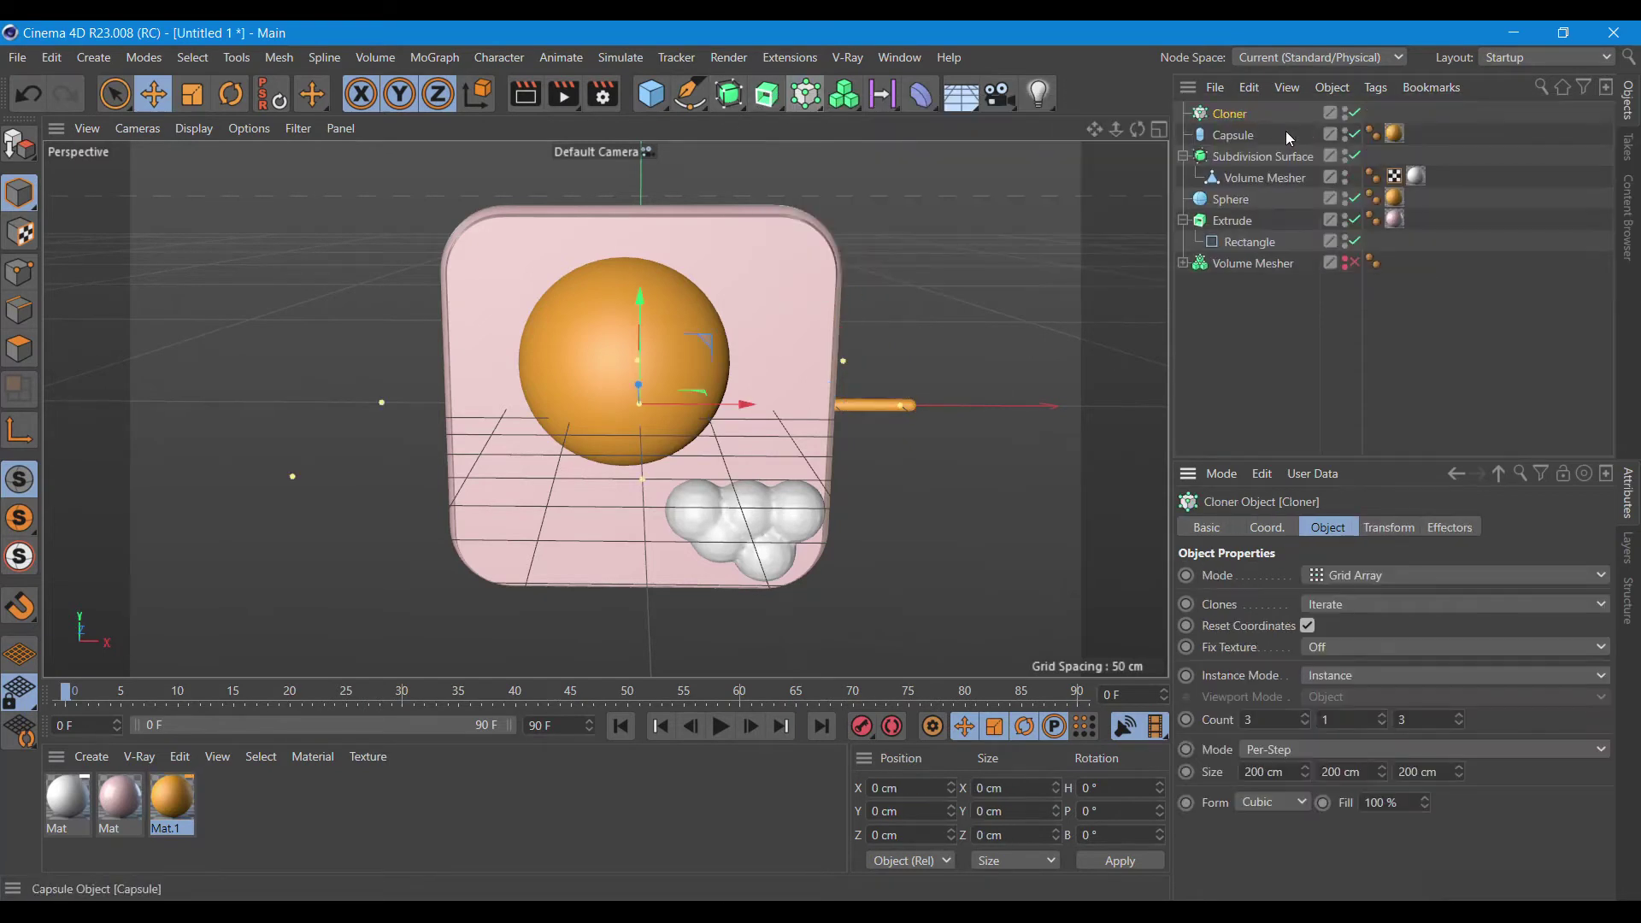
- Place the Capsule inside the Cloner and switch the Cloner to Radial mode
{"action": "left_click_drag", "start_coordinate": [1290, 137], "coordinate": [1231, 114]}
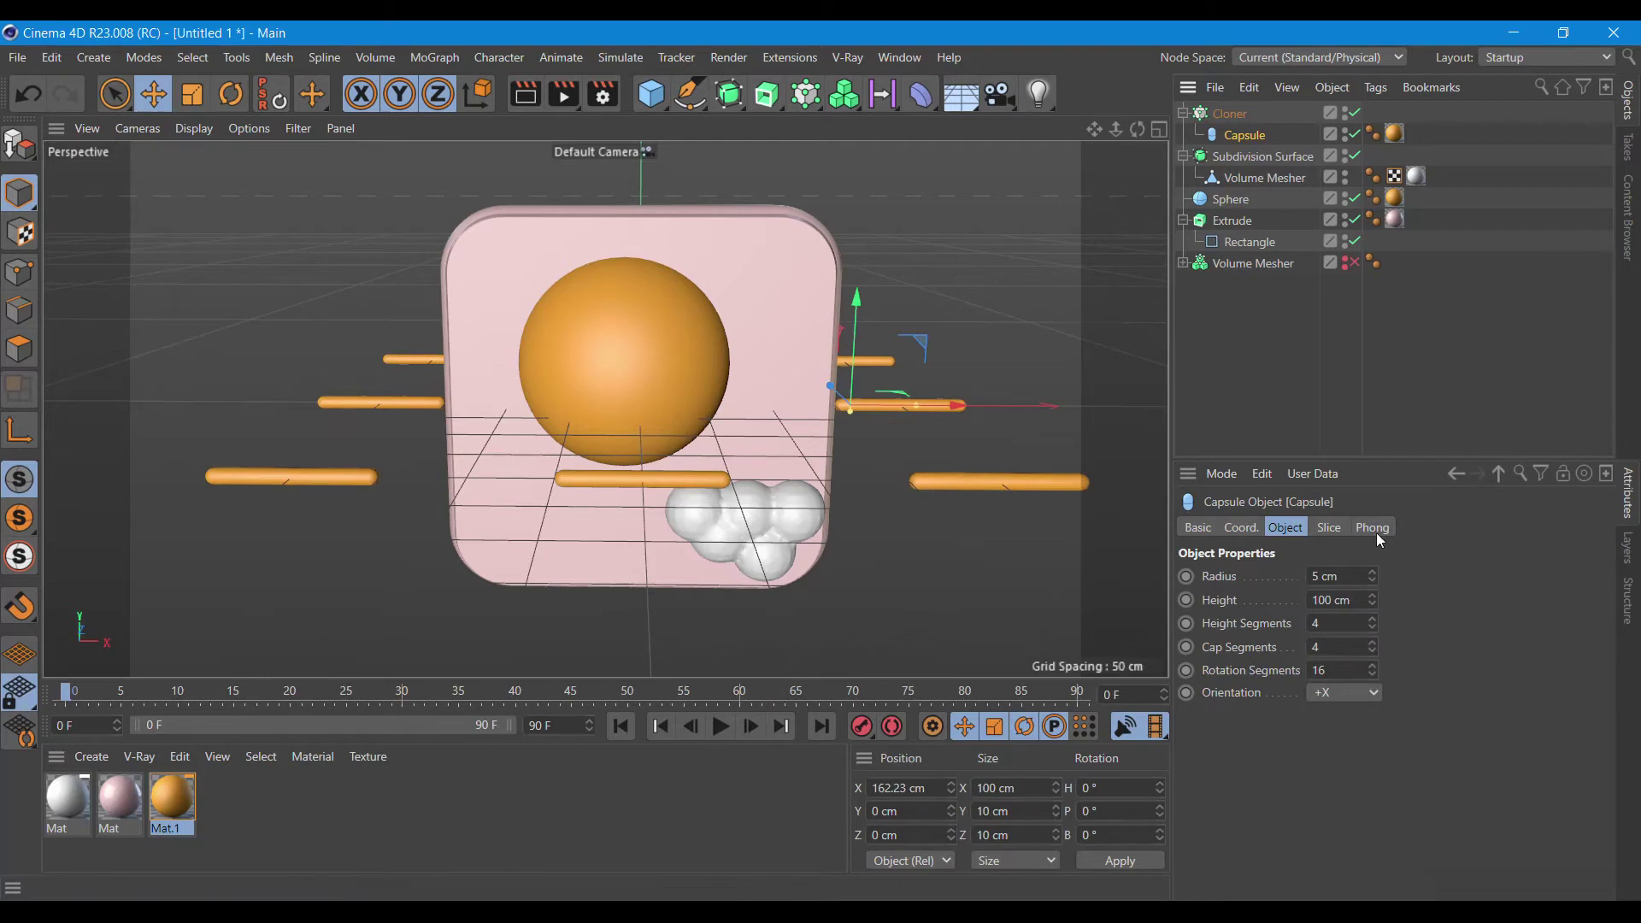
{"action": "left_click", "coordinate": [1229, 114]}
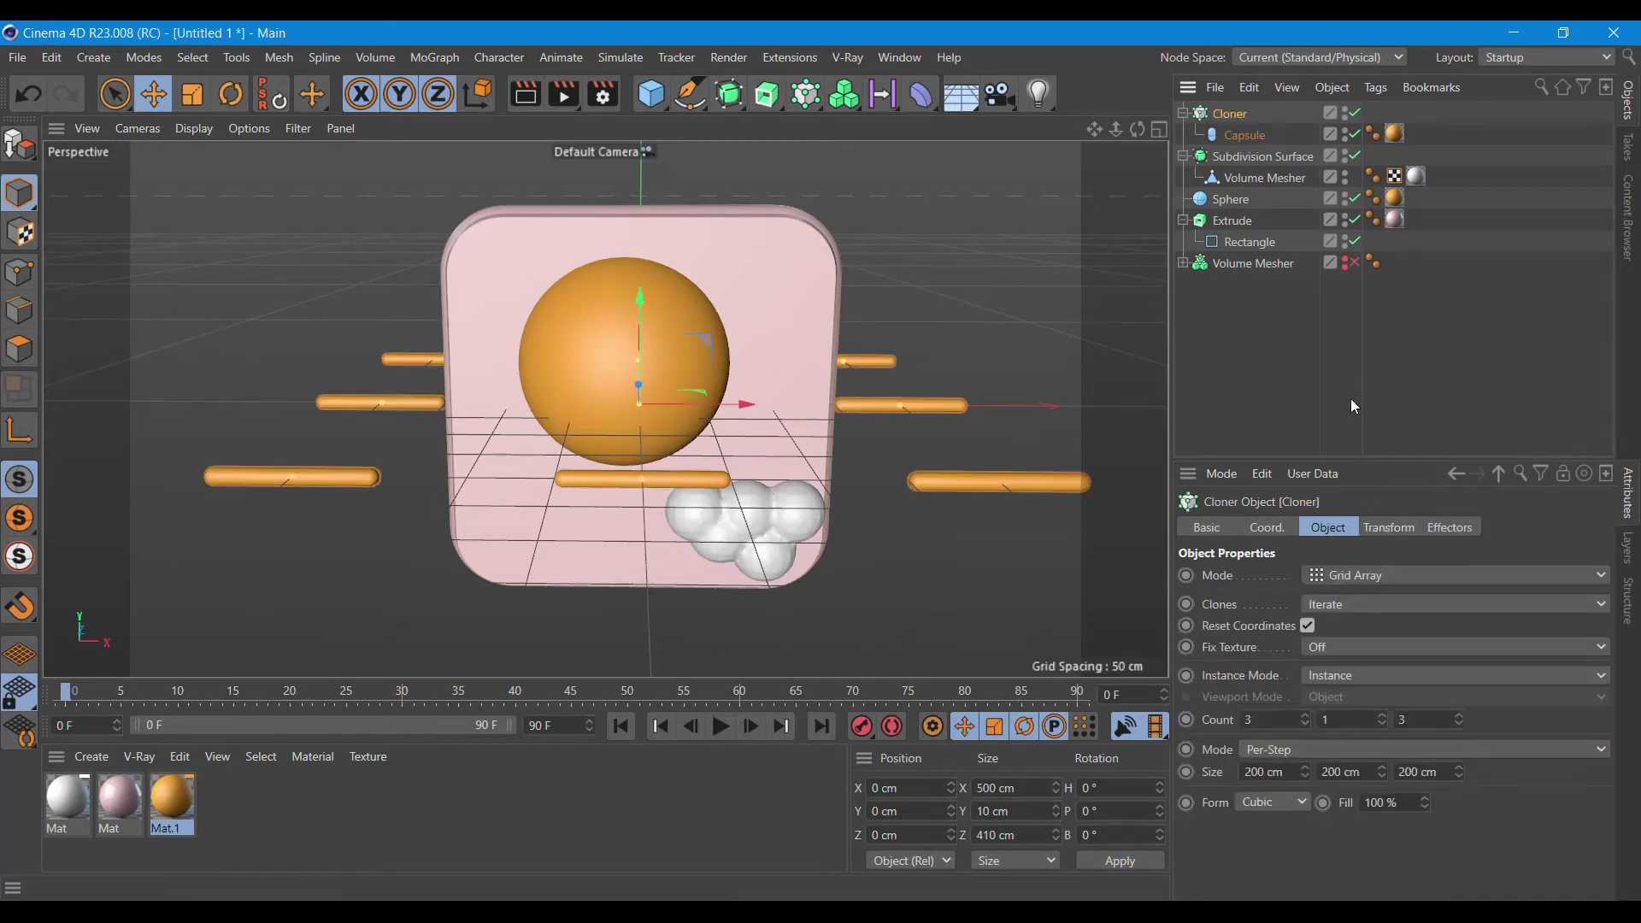
{"action": "left_click", "coordinate": [1357, 581]}
{"action": "left_click", "coordinate": [1352, 652]}
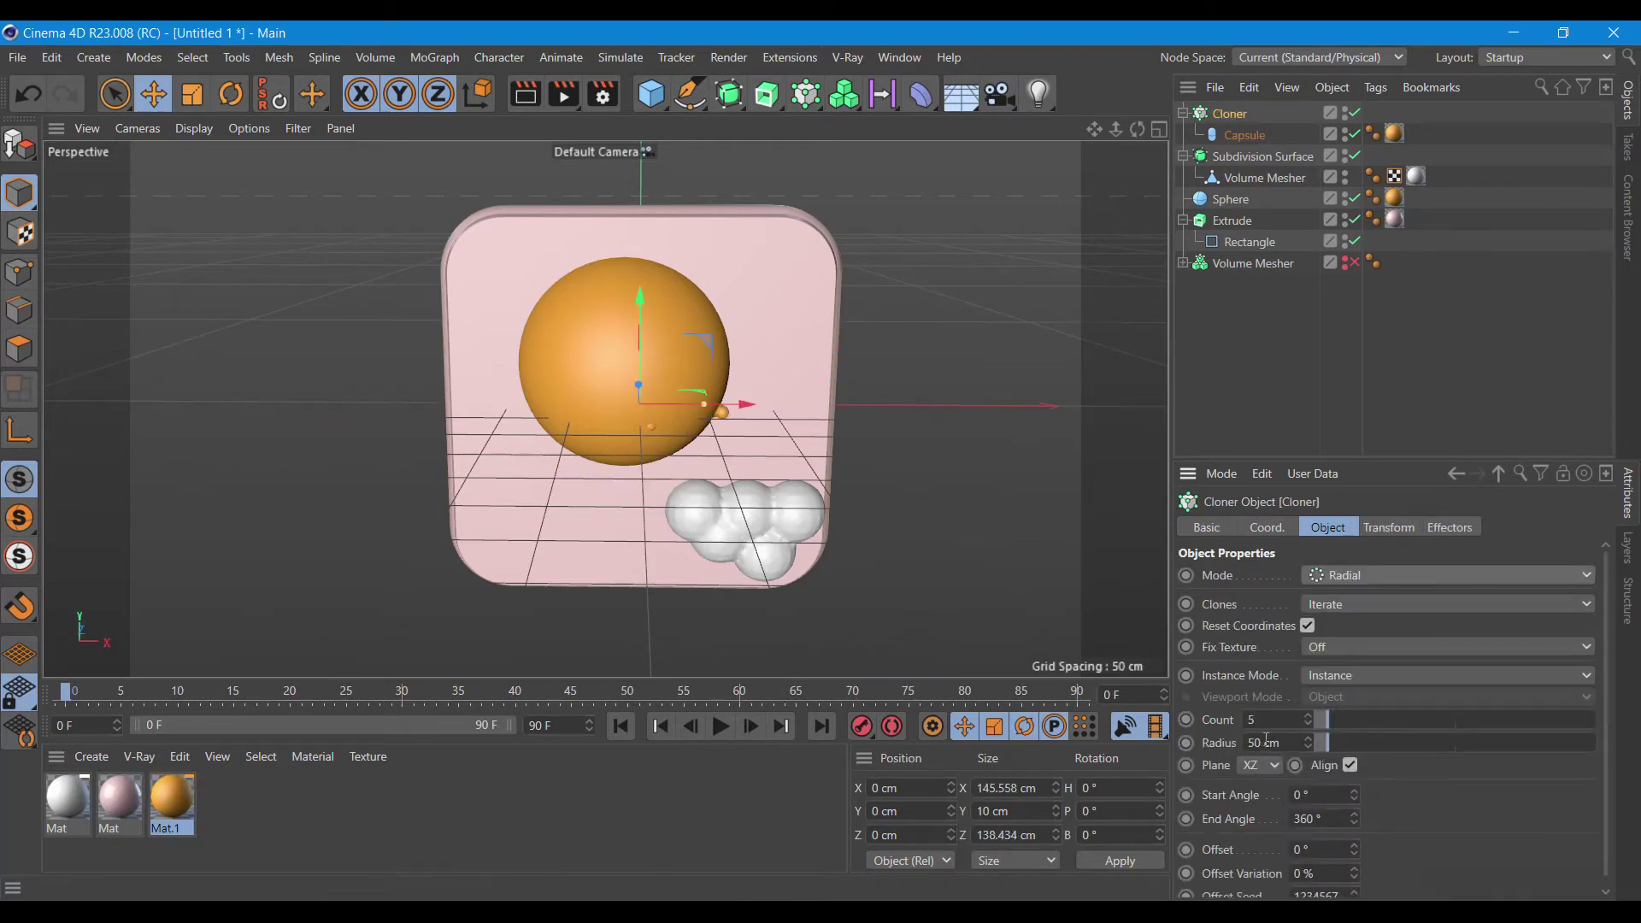
{"action": "left_click", "coordinate": [1268, 767]}
{"action": "left_click", "coordinate": [1253, 786]}
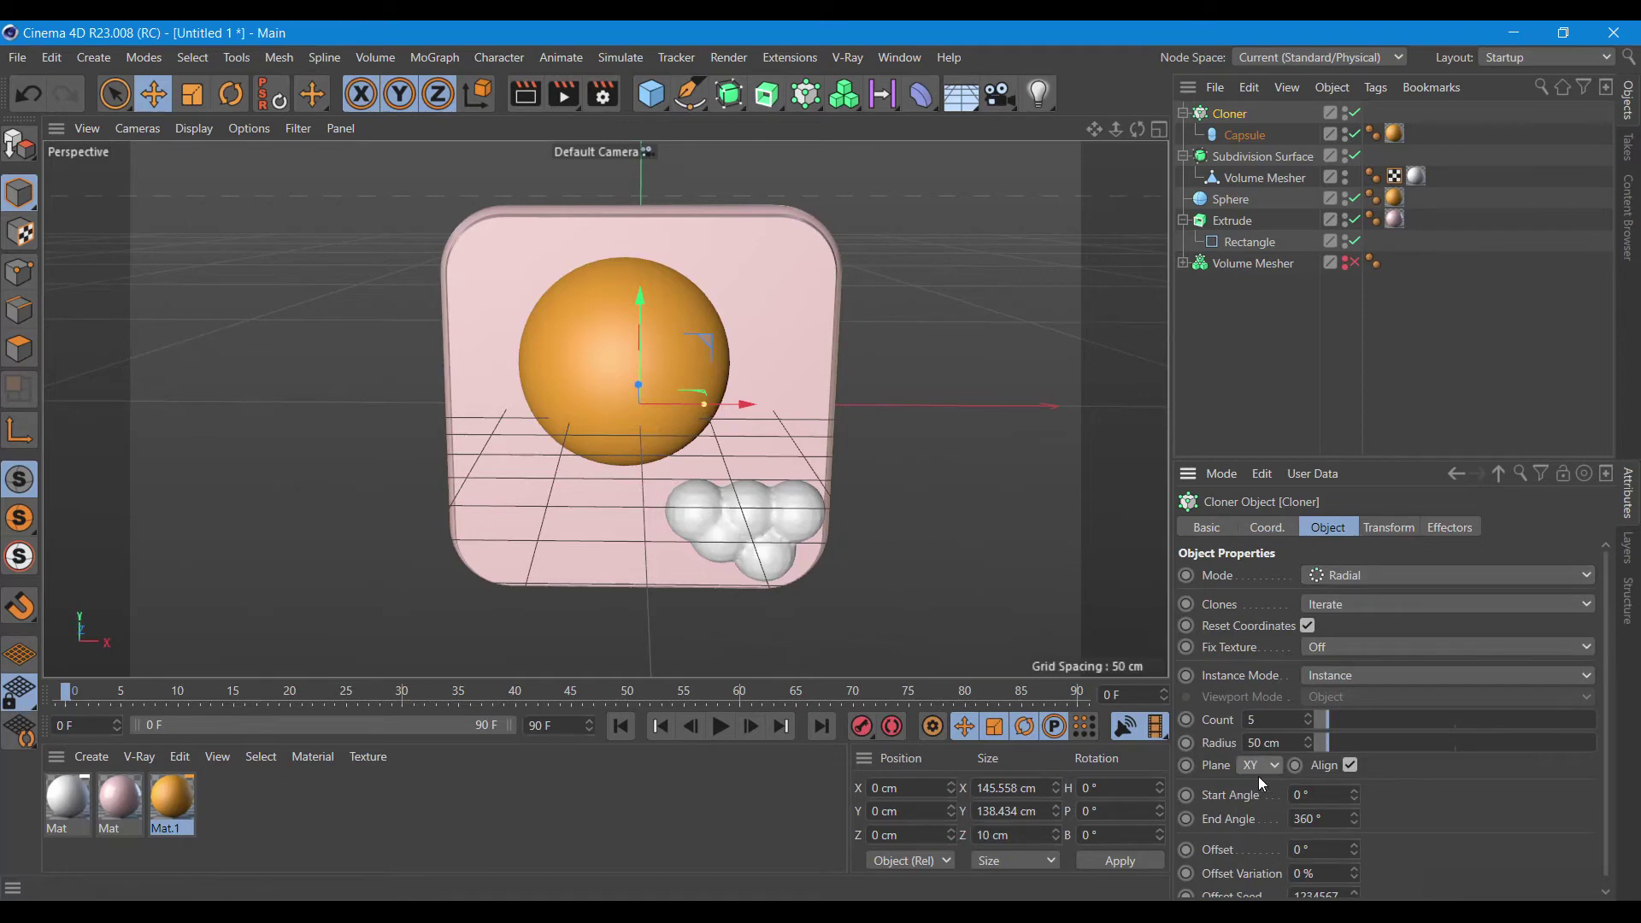
- Move the capsule ring forward, set the cloning plane to XZ, and zero the clones' pitch
{"action": "mouse_move", "coordinate": [1137, 129]}
{"action": "left_mouse_down"}
{"action": "mouse_move", "coordinate": [1111, 141]}
{"action": "mouse_move", "coordinate": [1145, 135]}
{"action": "left_mouse_up"}
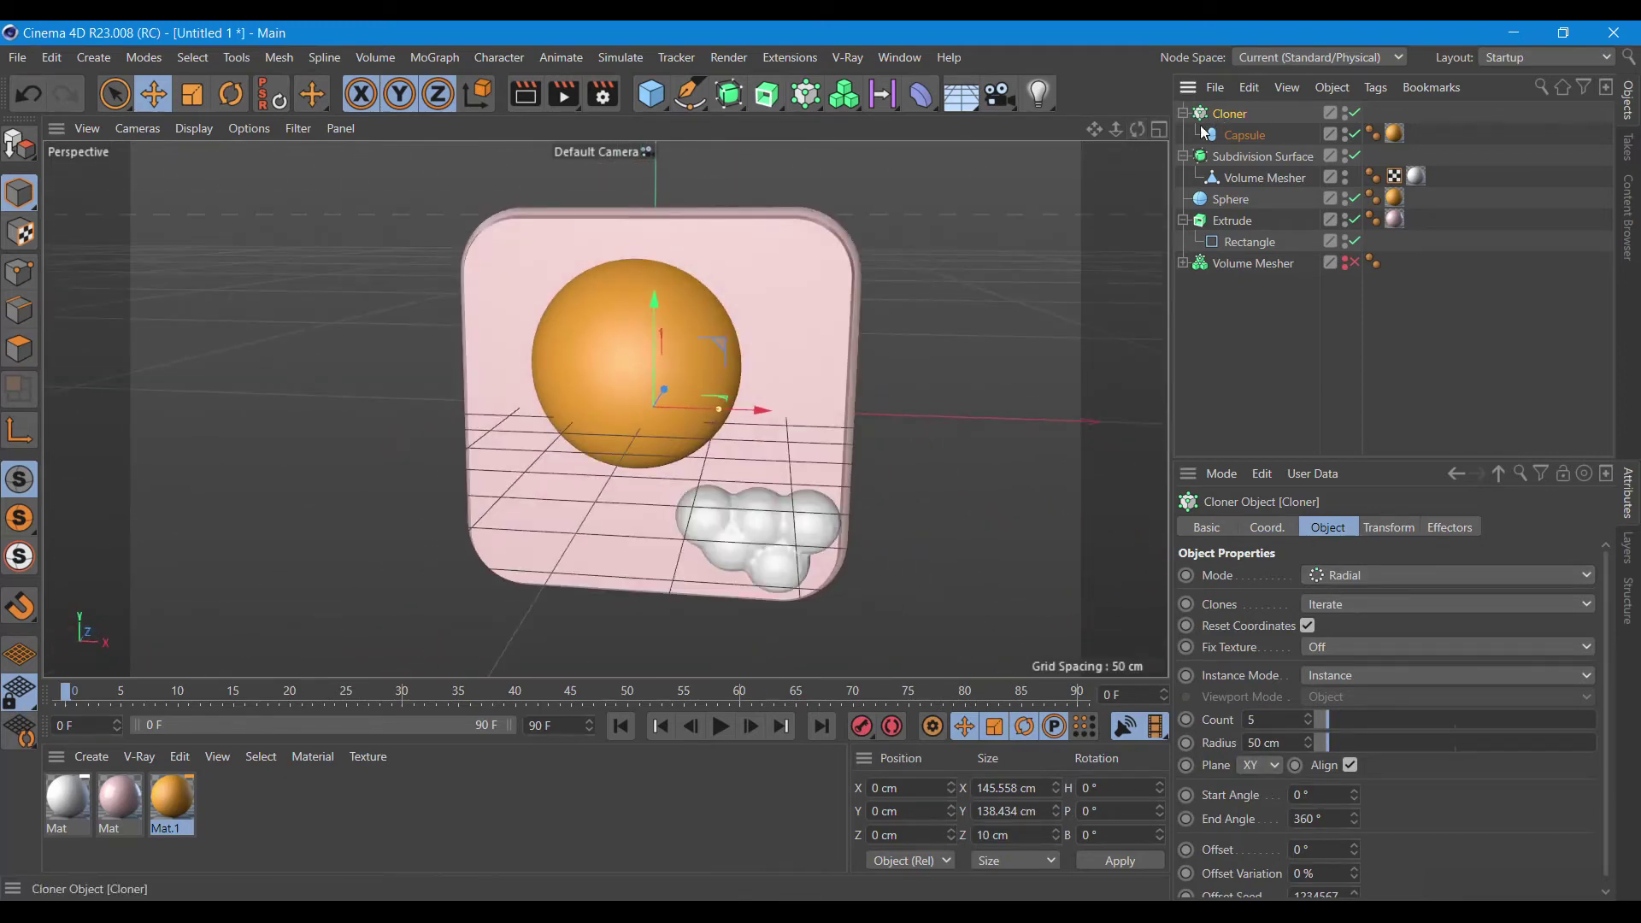
{"action": "left_click_drag", "start_coordinate": [665, 389], "coordinate": [637, 431]}
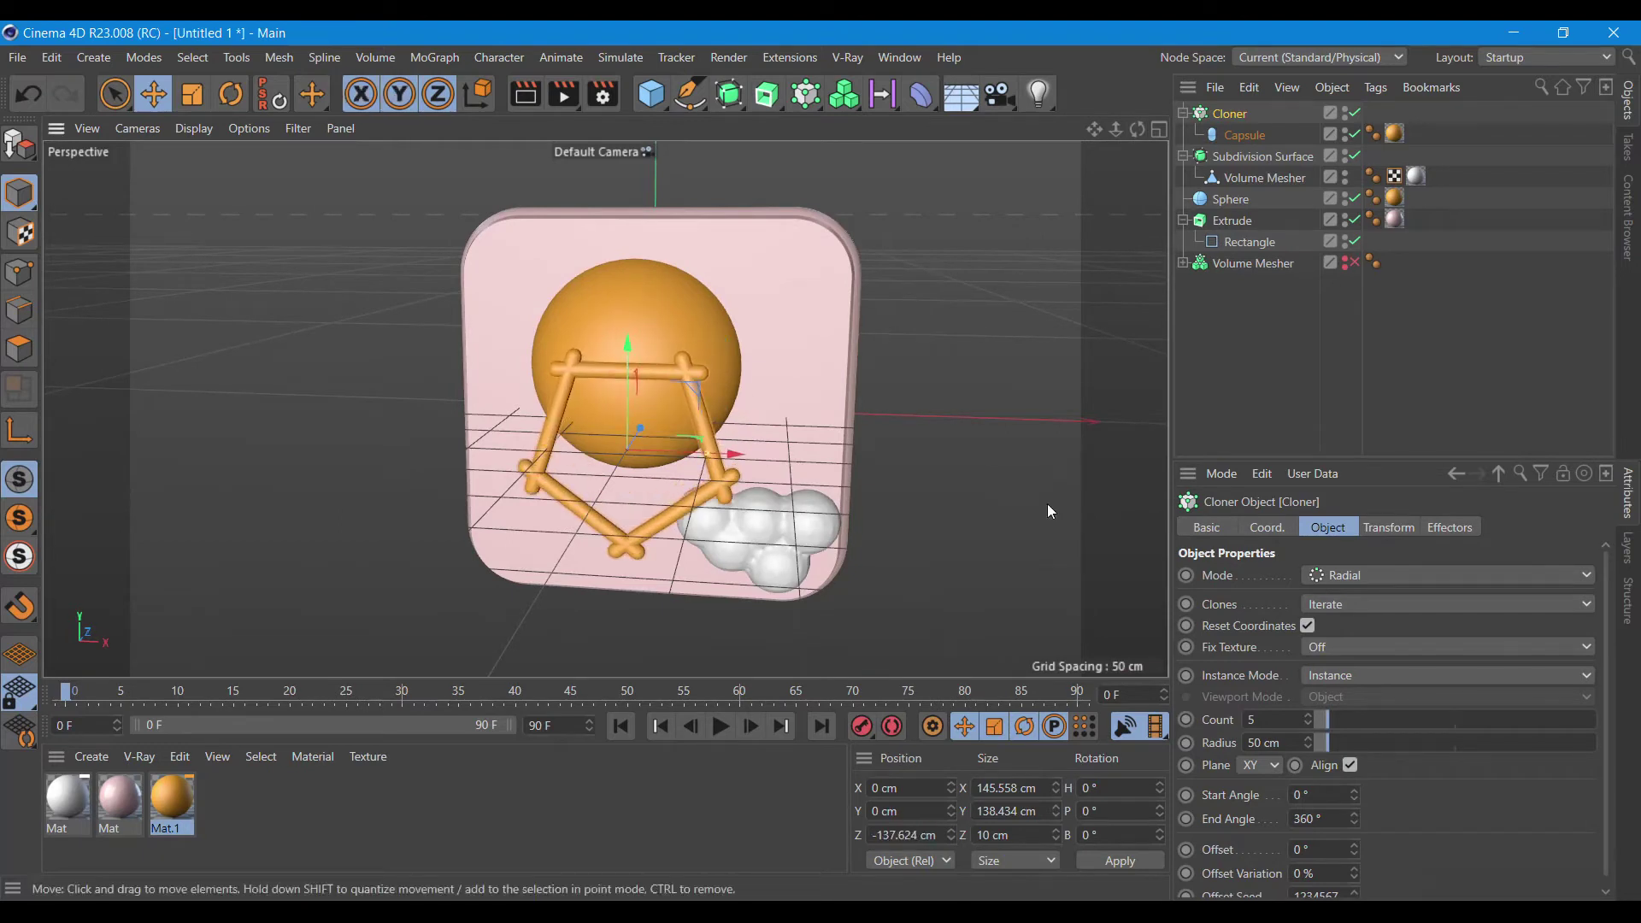
{"action": "left_click", "coordinate": [1275, 766]}
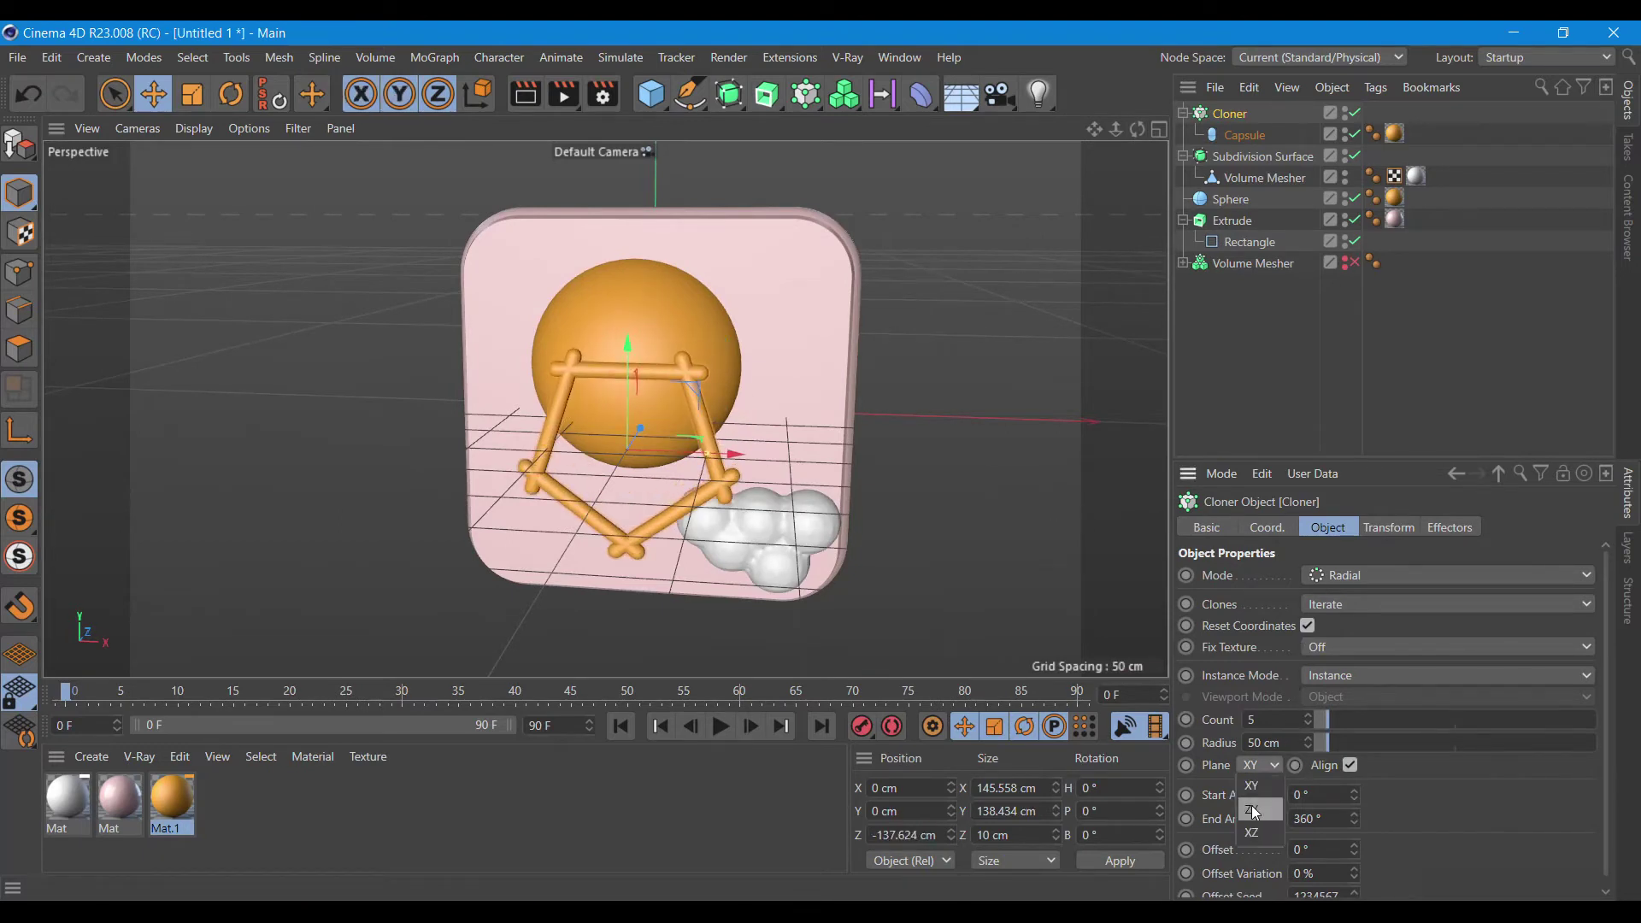
{"action": "left_click", "coordinate": [1251, 806]}
{"action": "left_click", "coordinate": [1255, 772]}
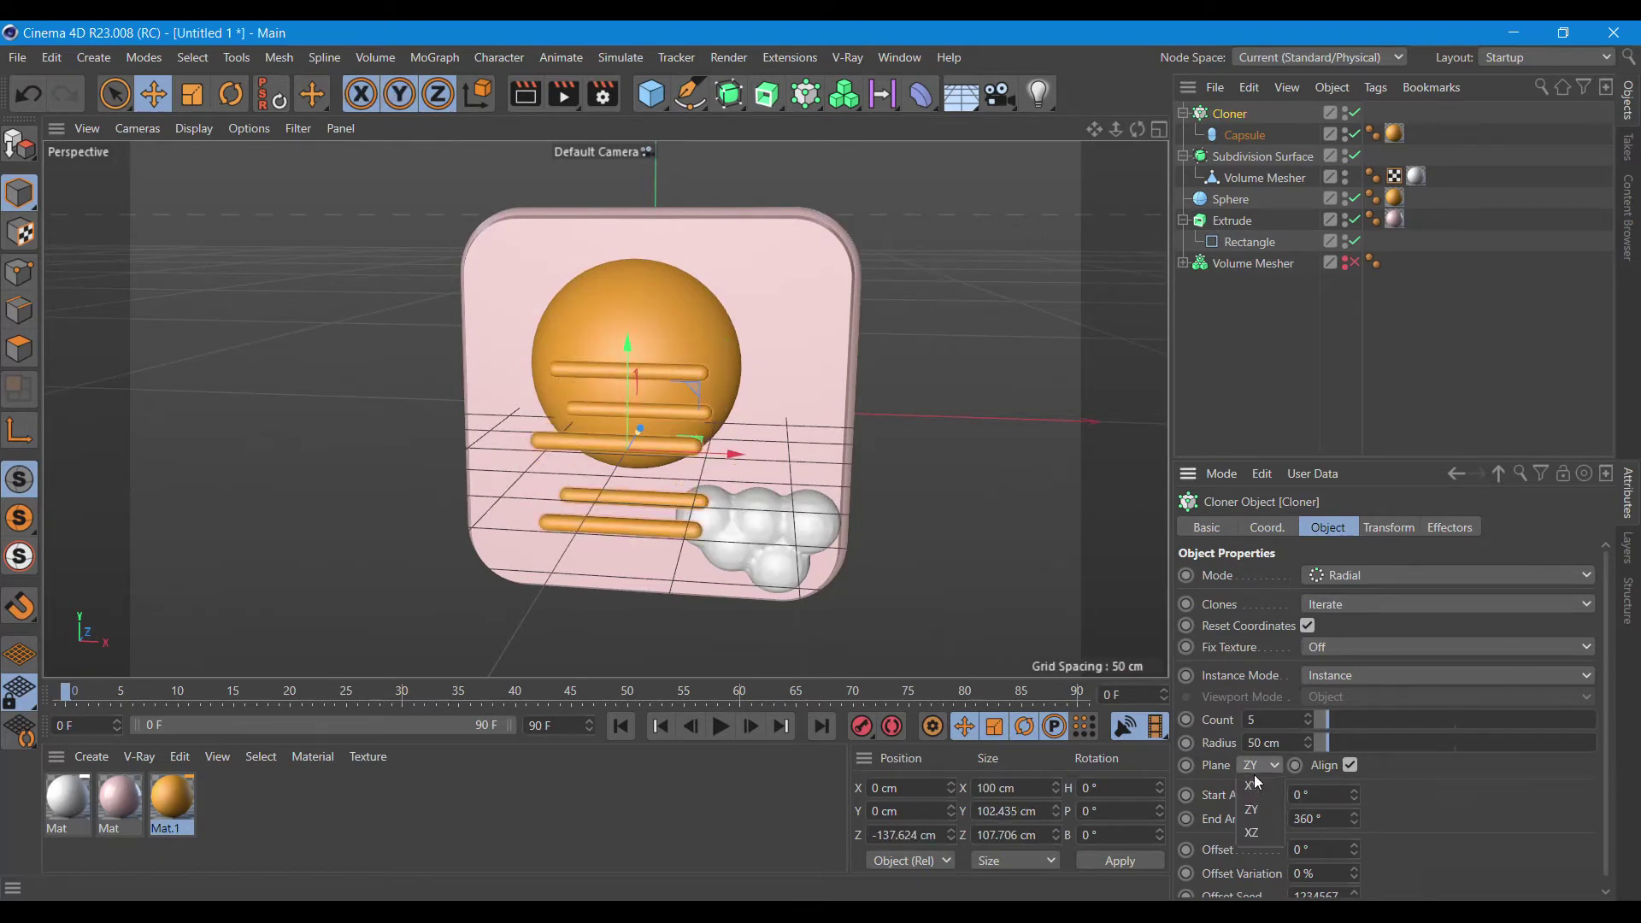
{"action": "left_click", "coordinate": [1254, 833]}
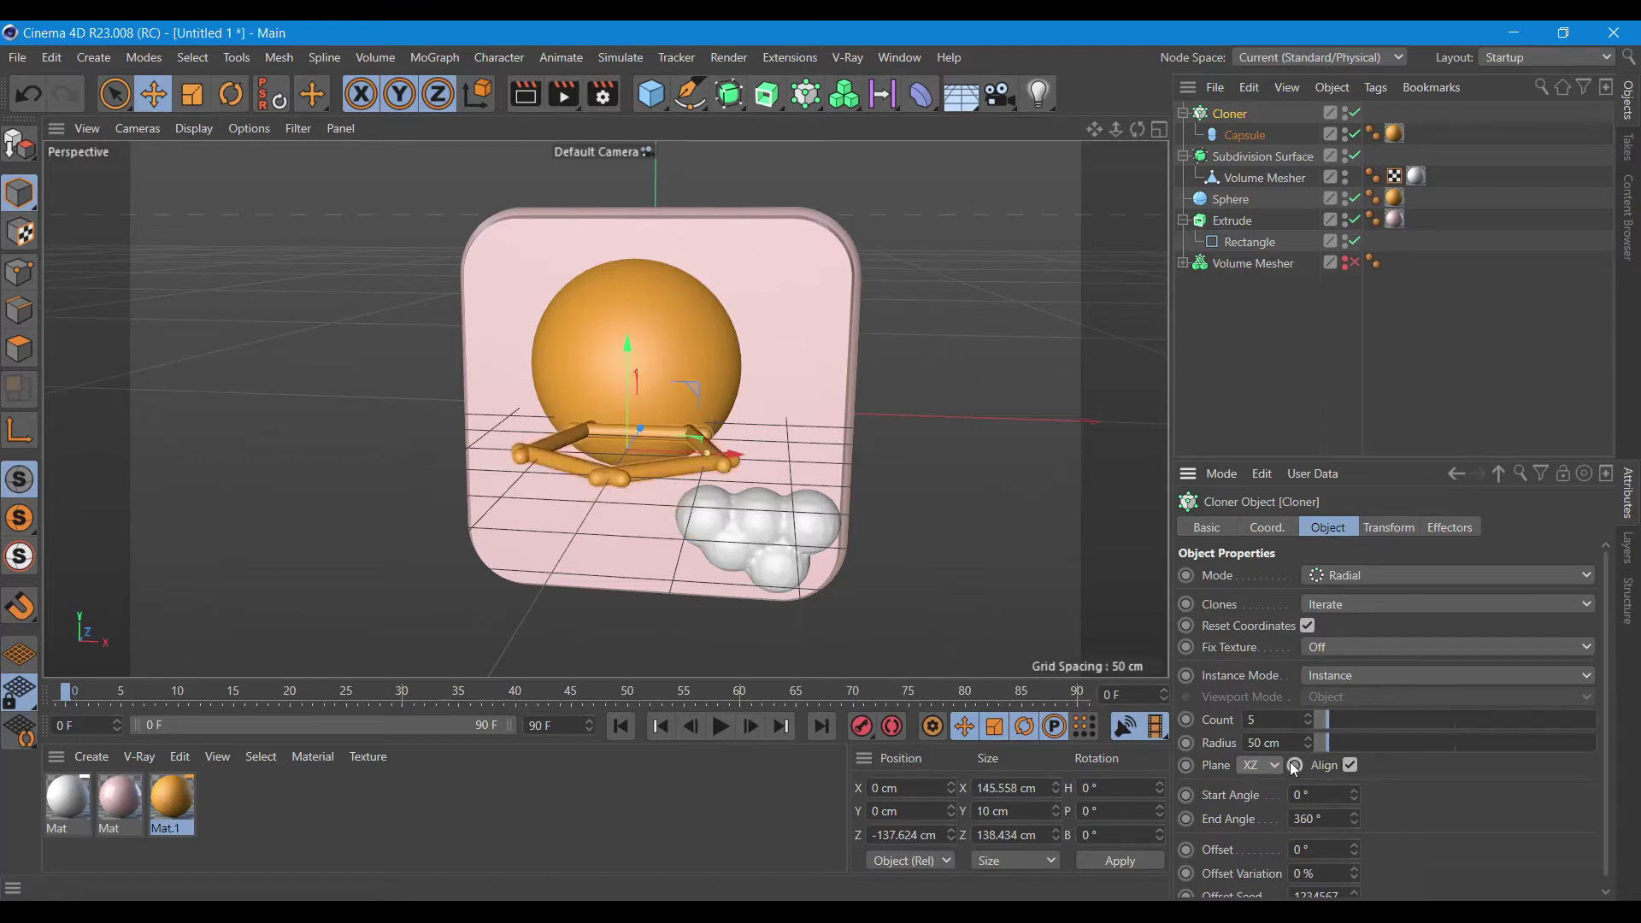
{"action": "left_click", "coordinate": [1376, 529]}
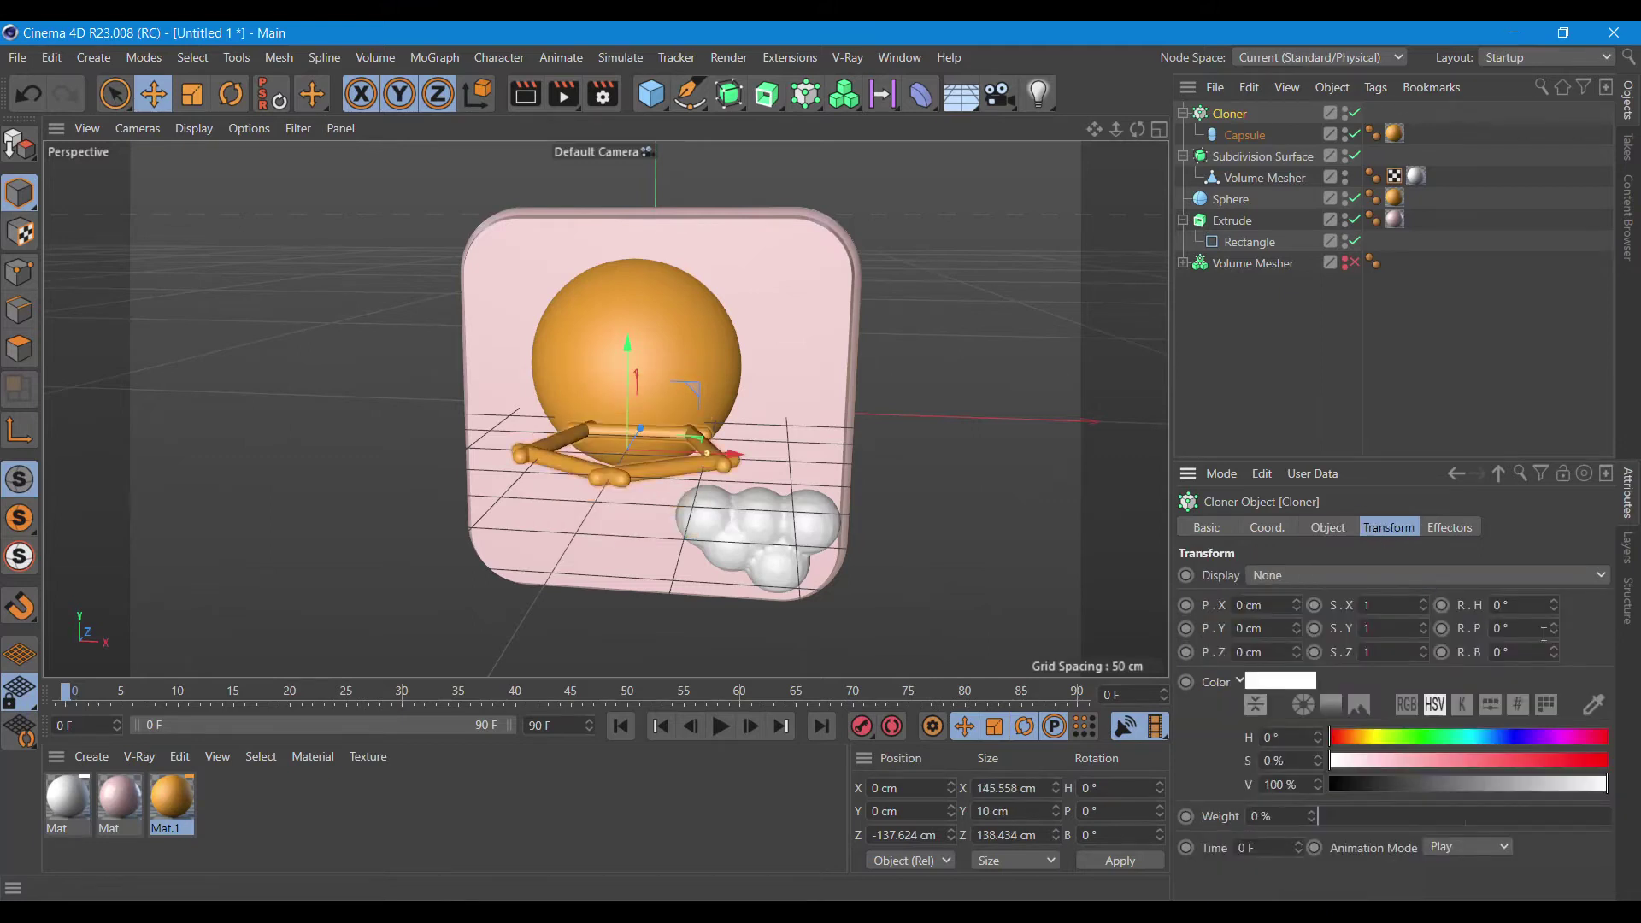
{"action": "left_click_drag", "start_coordinate": [1553, 630], "coordinate": [1553, 635]}
{"action": "type", "text": "0"}
- Orient the Capsule along +Z and keep the Cloner's ring on the XZ plane
{"action": "left_click", "coordinate": [1255, 132]}
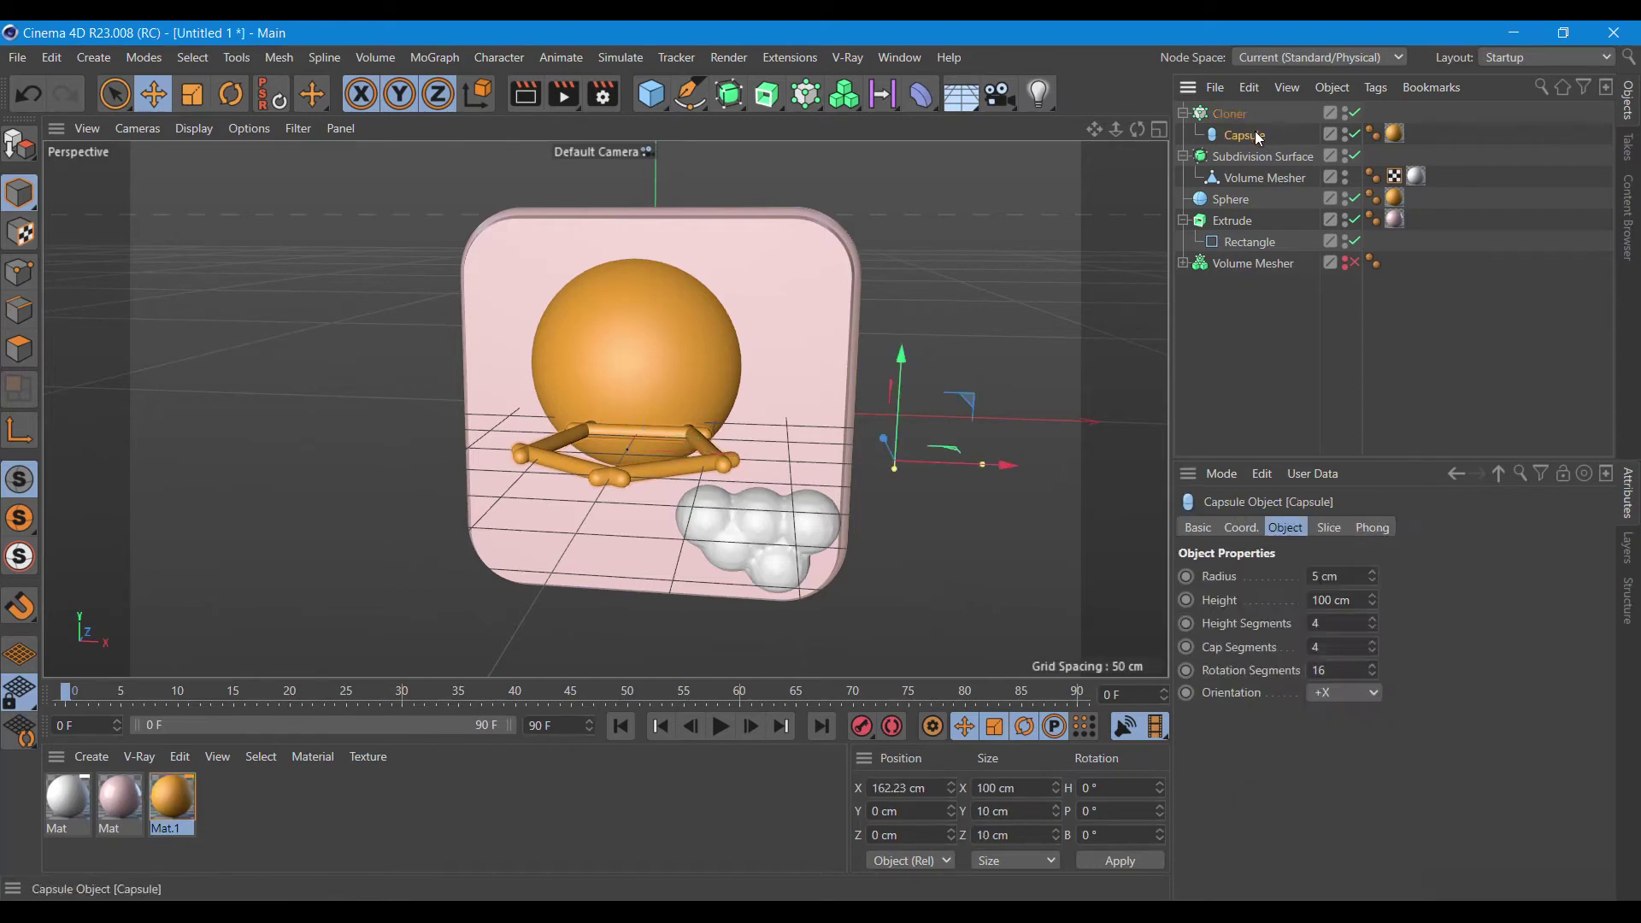
{"action": "left_click", "coordinate": [1329, 694]}
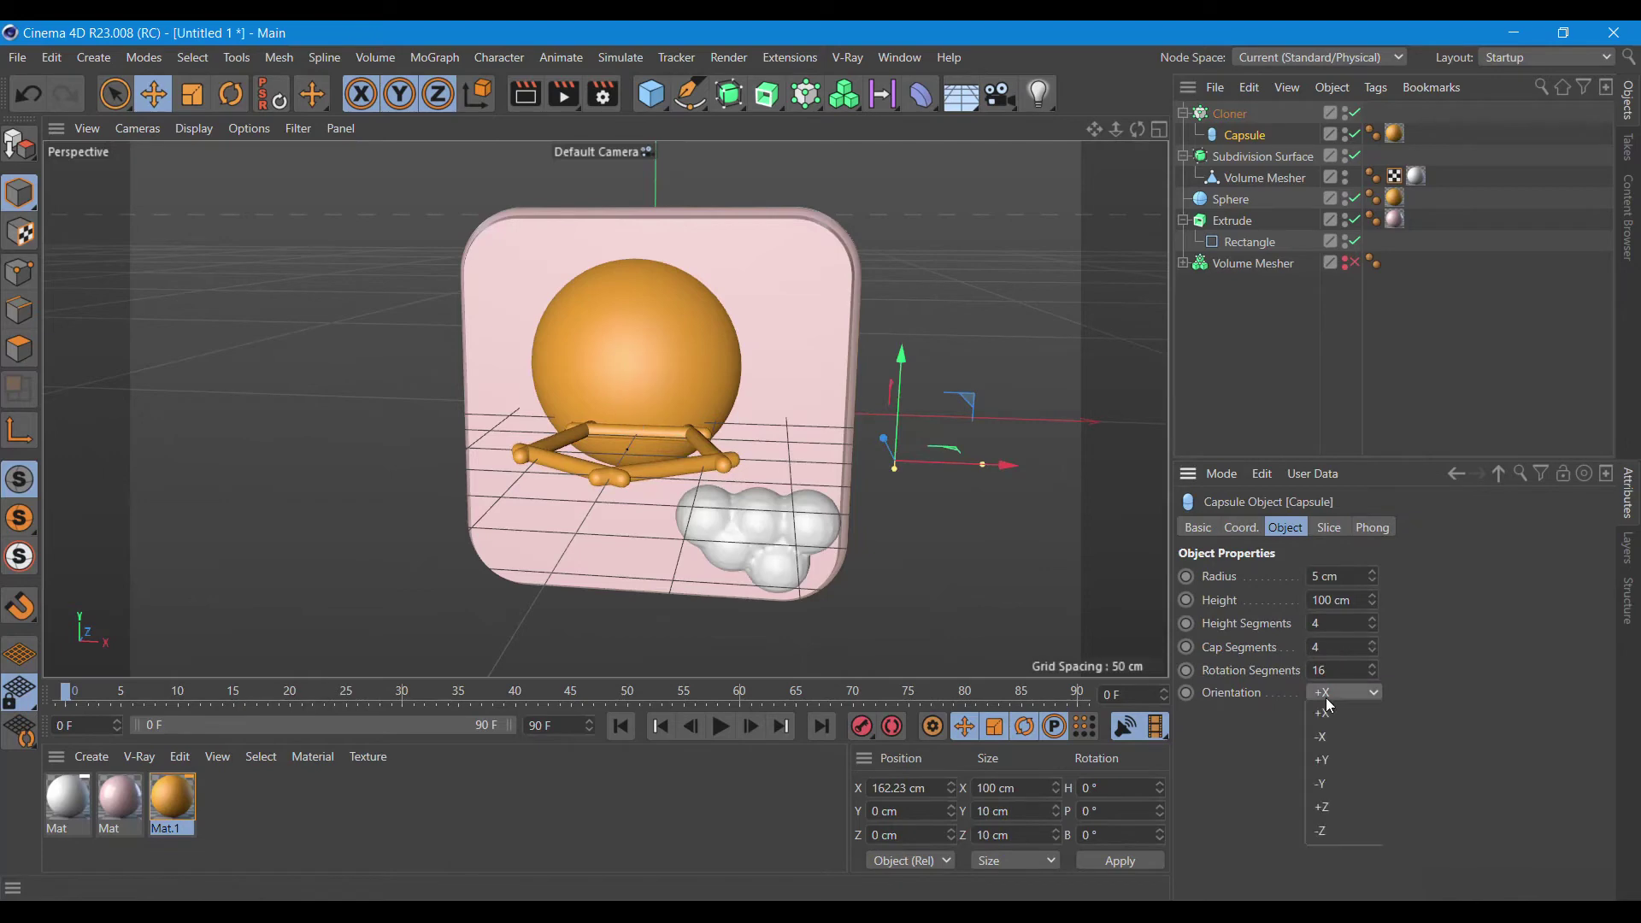
{"action": "left_click", "coordinate": [1339, 816]}
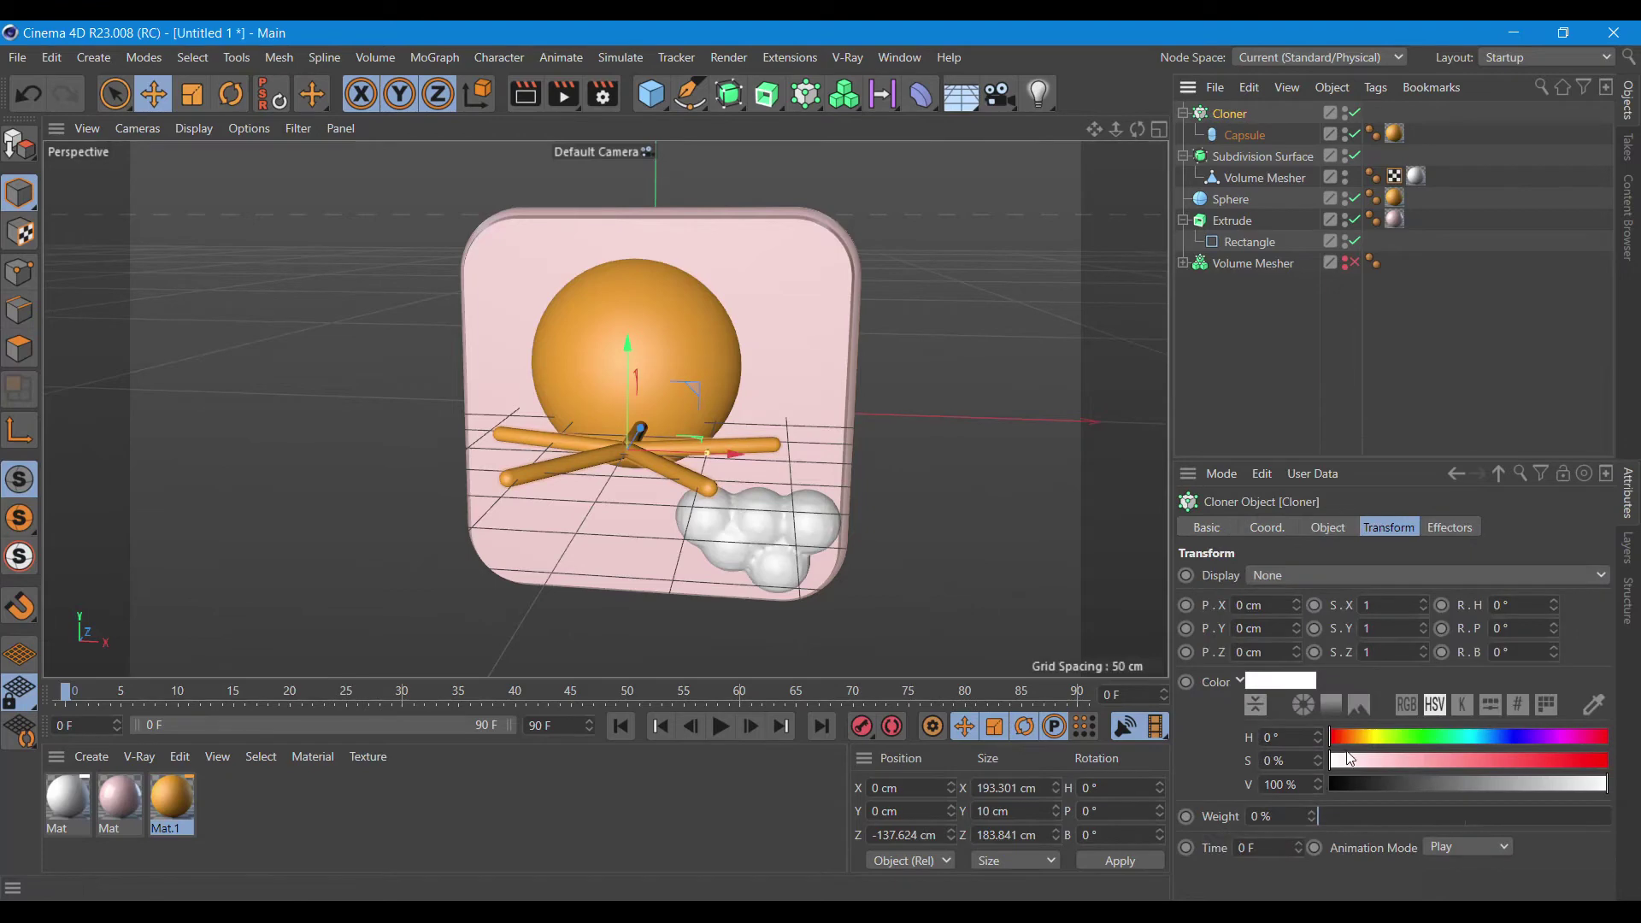
{"action": "left_click", "coordinate": [1323, 528]}
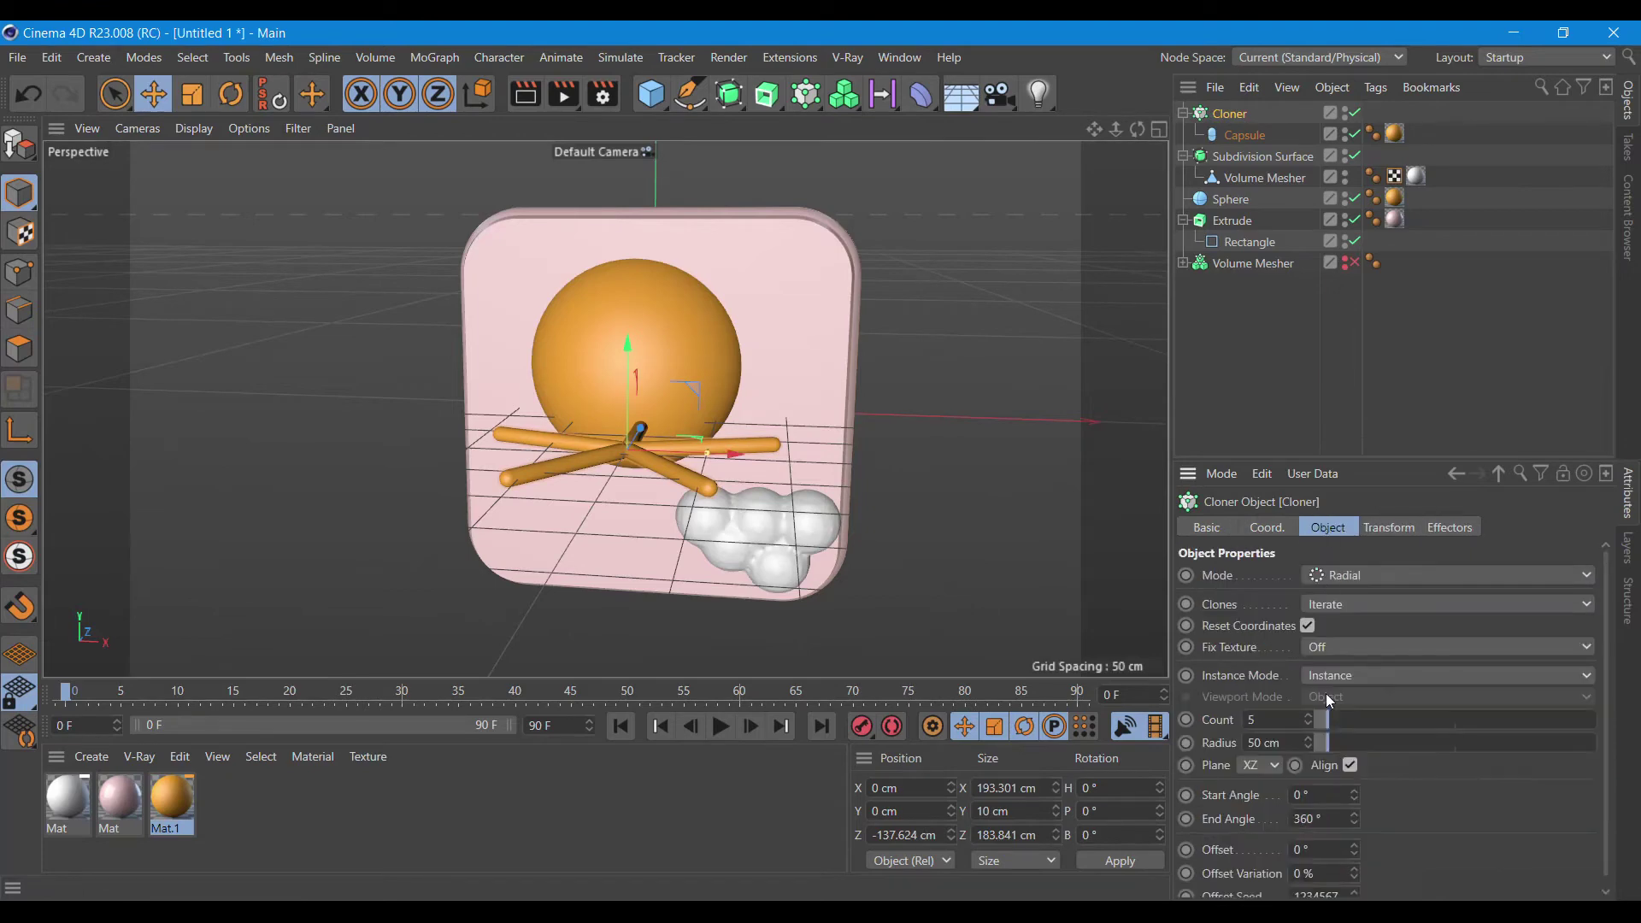
{"action": "left_click", "coordinate": [1270, 766]}
{"action": "left_click", "coordinate": [1265, 805]}
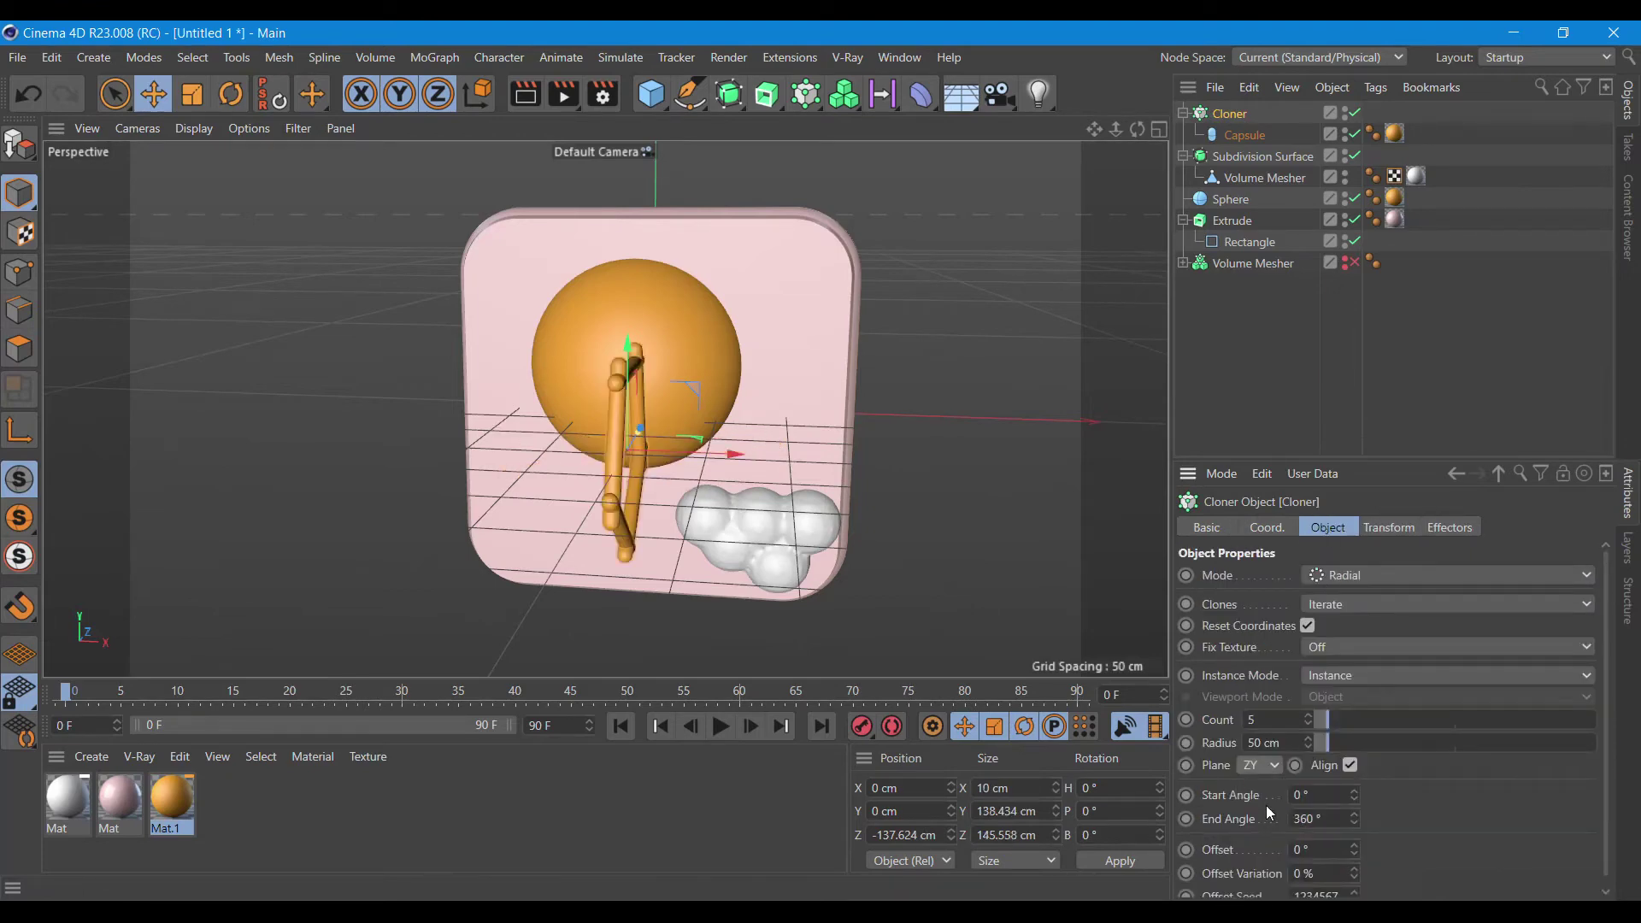
{"action": "left_click", "coordinate": [1269, 768]}
{"action": "left_click", "coordinate": [1267, 835]}
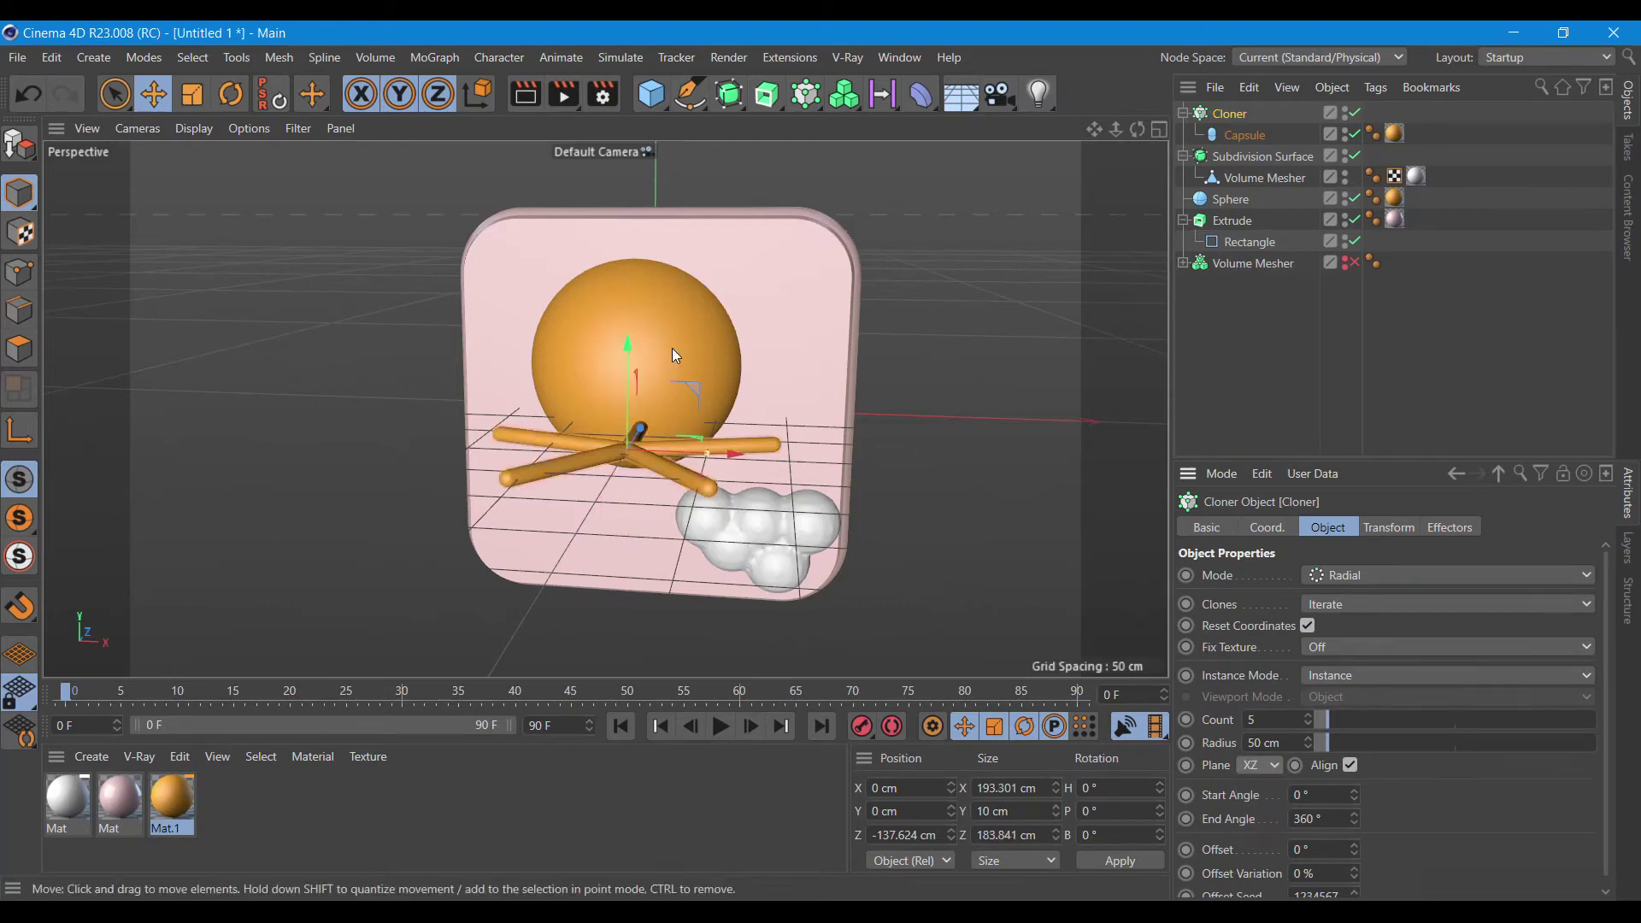
{"action": "left_click", "coordinate": [230, 94]}
- Stand the capsule ring upright, raise it to the sphere, and widen the Cloner radius to 112 cm
{"action": "left_click_drag", "start_coordinate": [617, 402], "coordinate": [622, 515]}
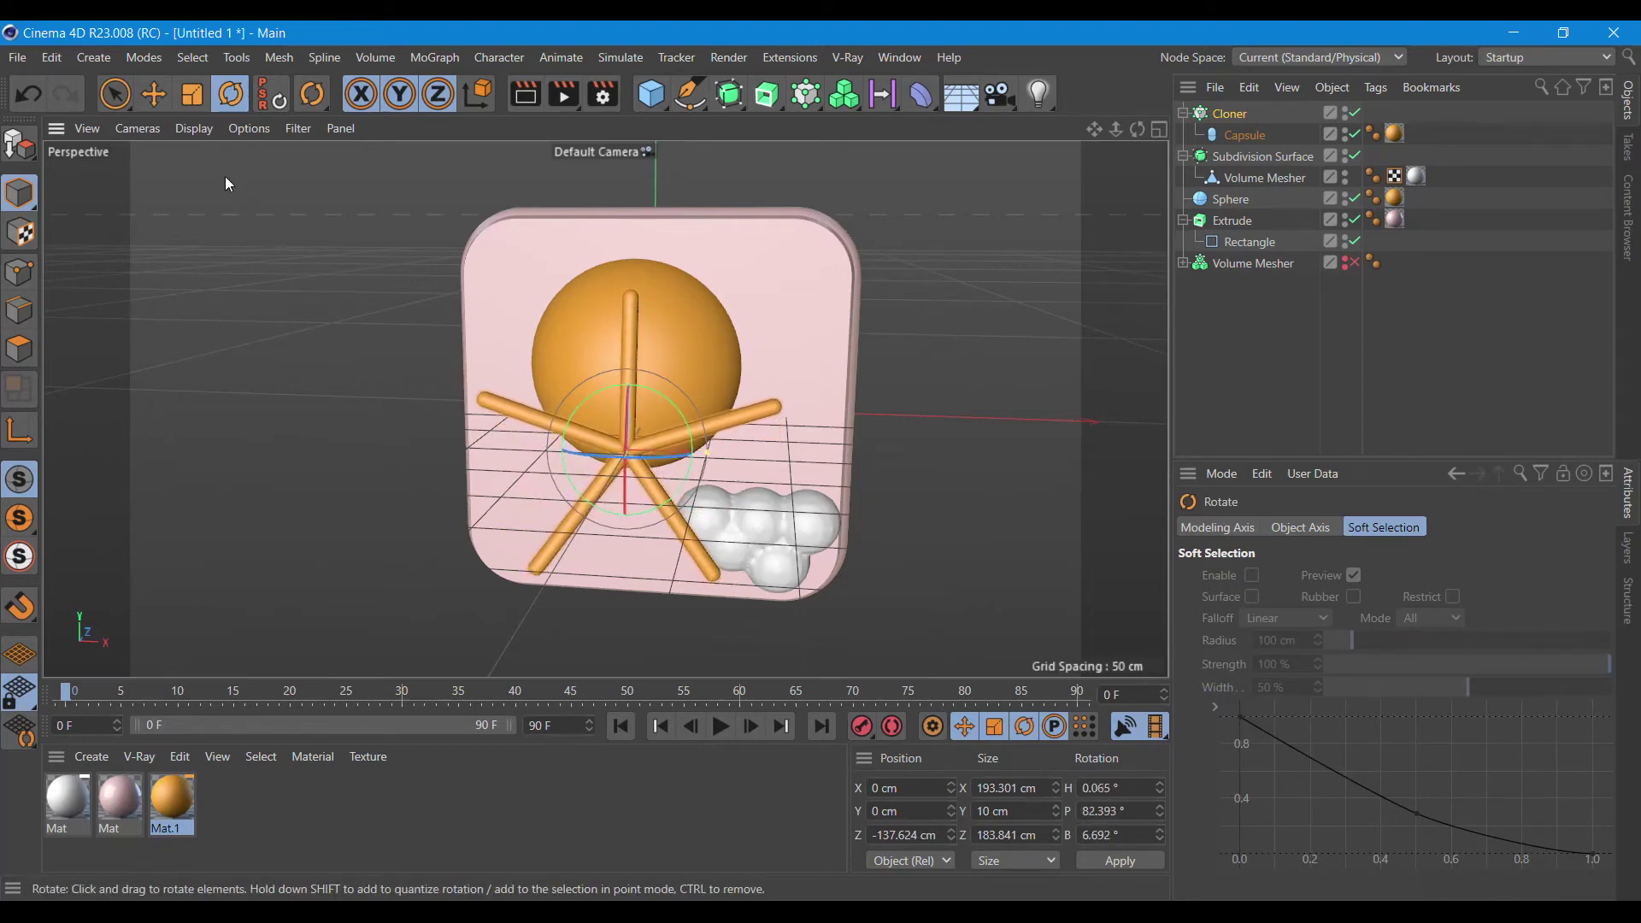
{"action": "key", "text": "e"}
{"action": "left_click_drag", "start_coordinate": [628, 414], "coordinate": [645, 326]}
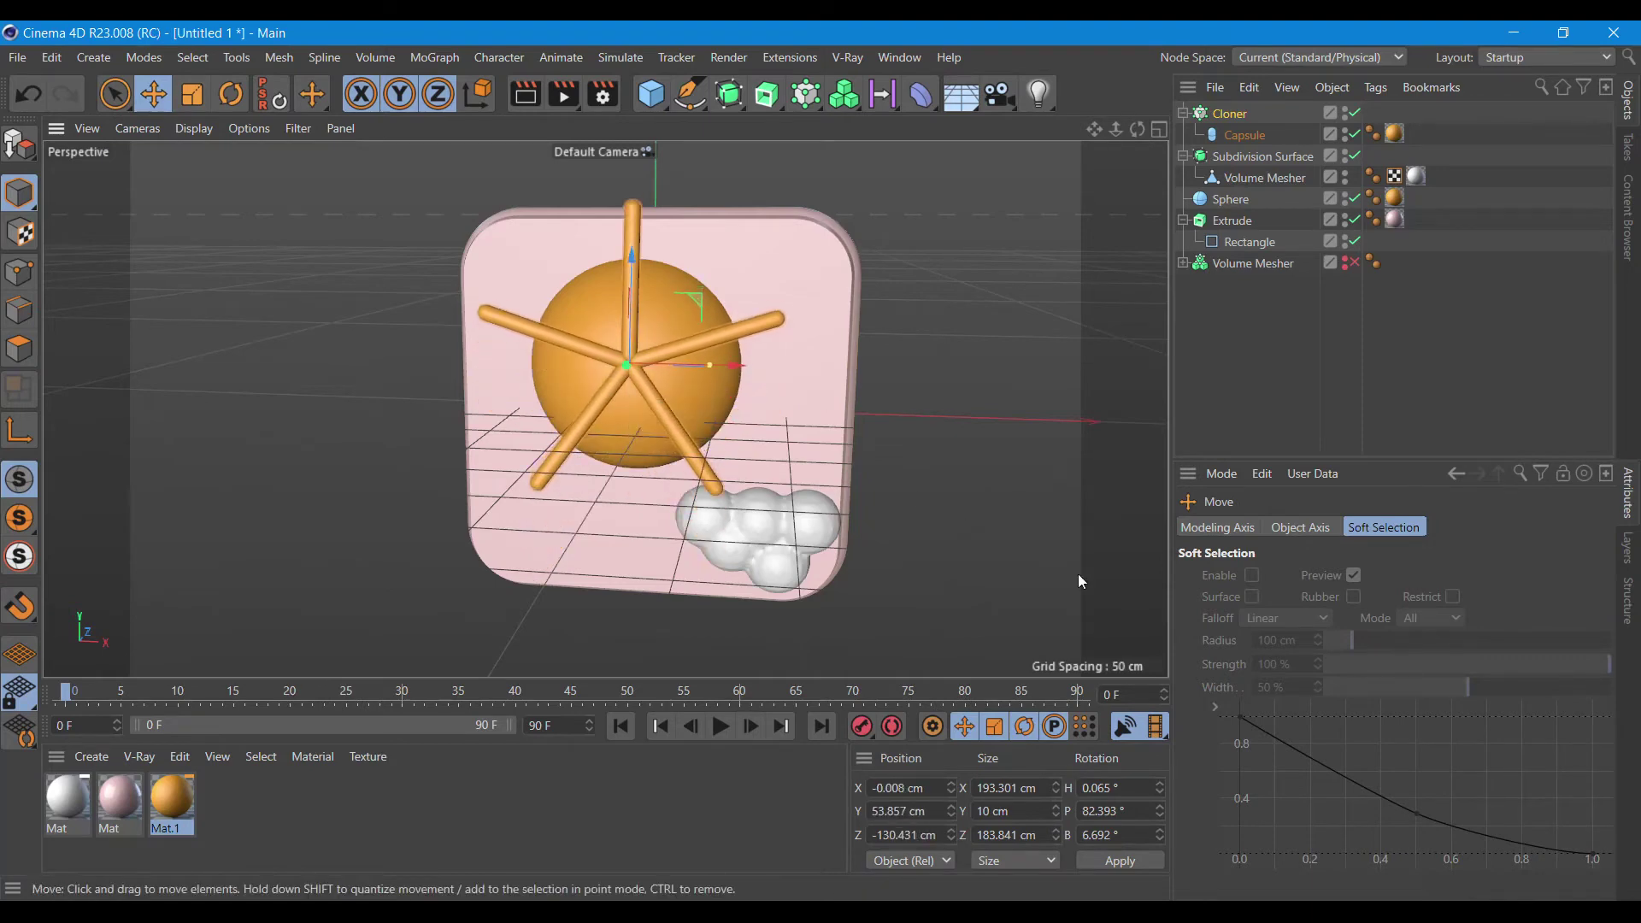
{"action": "left_click", "coordinate": [1230, 113]}
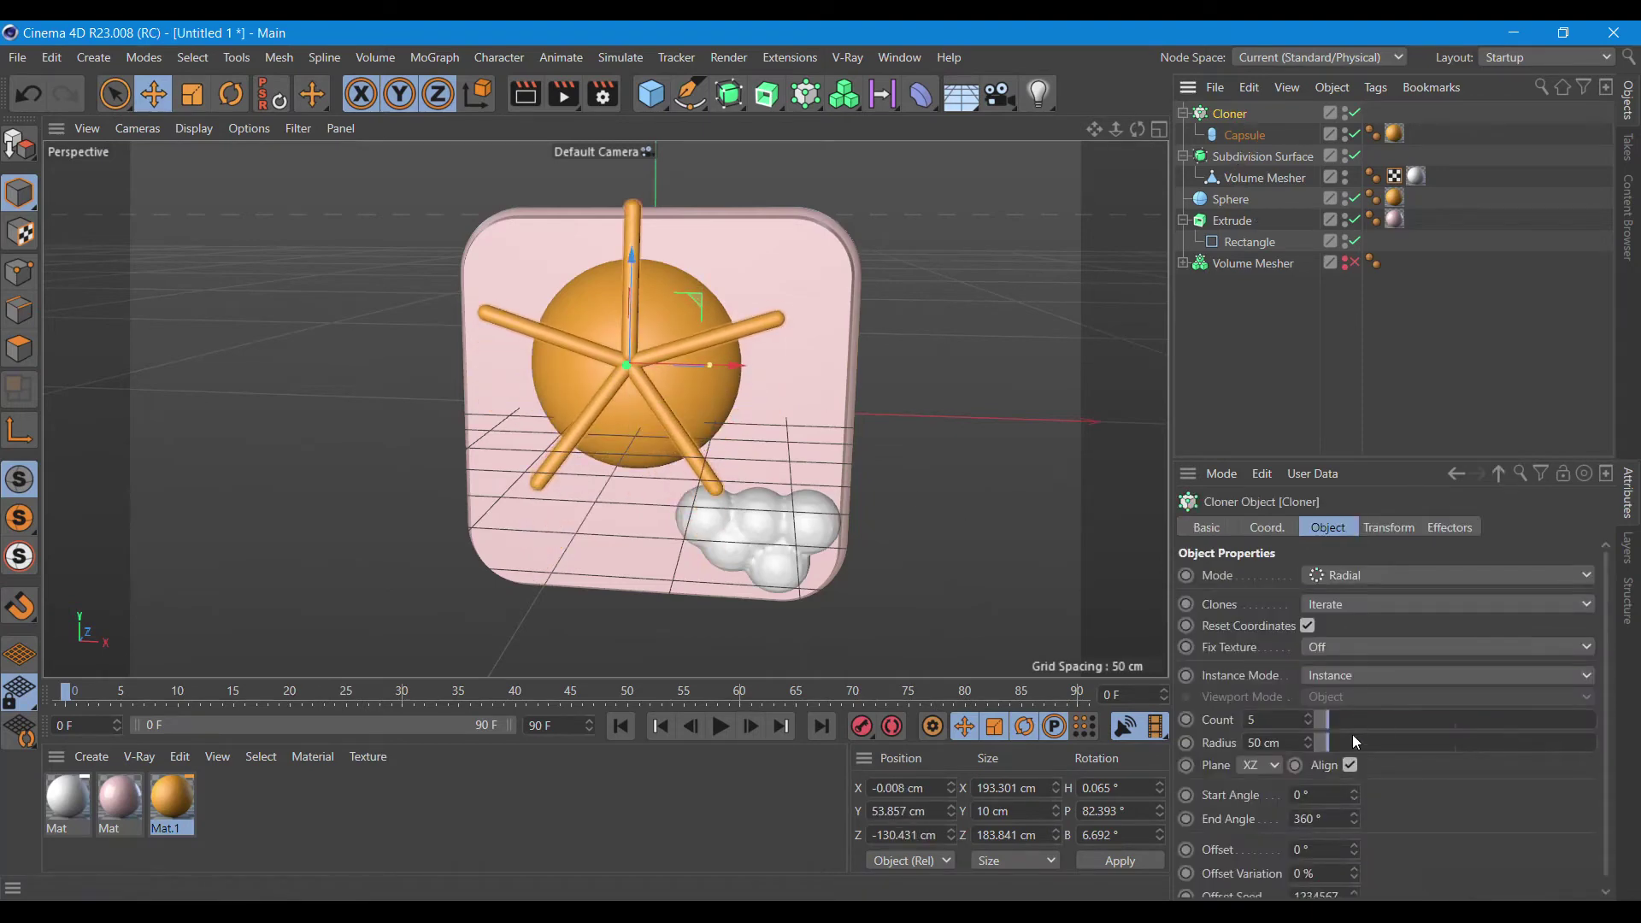
{"action": "left_click_drag", "start_coordinate": [1330, 740], "coordinate": [1347, 742]}
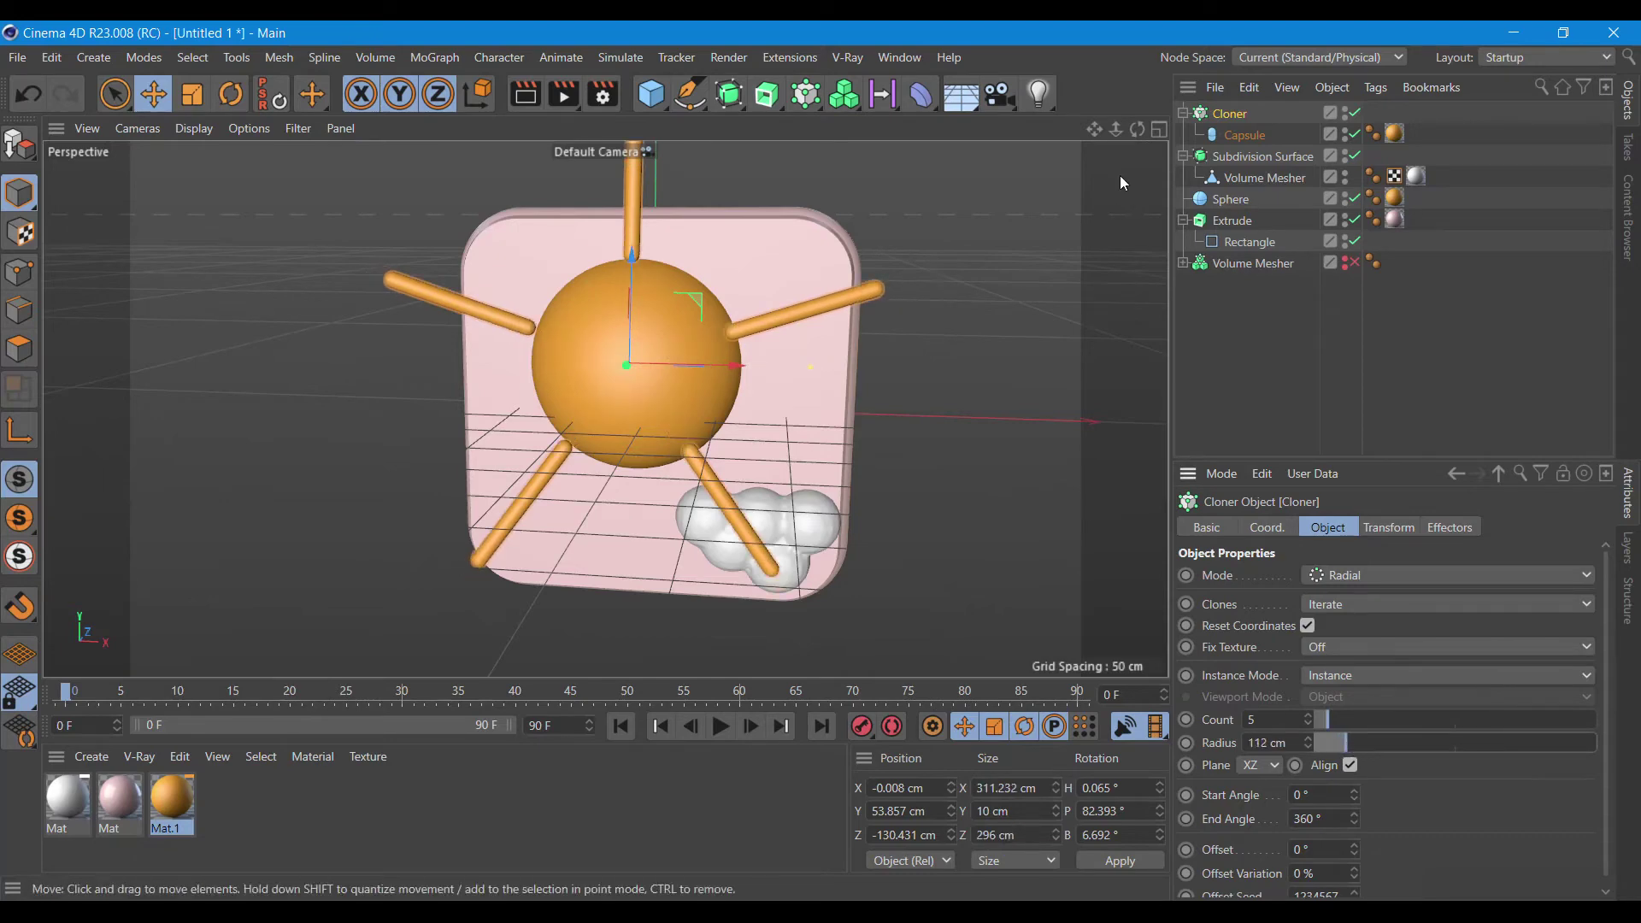
{"action": "left_click_drag", "start_coordinate": [1130, 136], "coordinate": [1130, 135]}
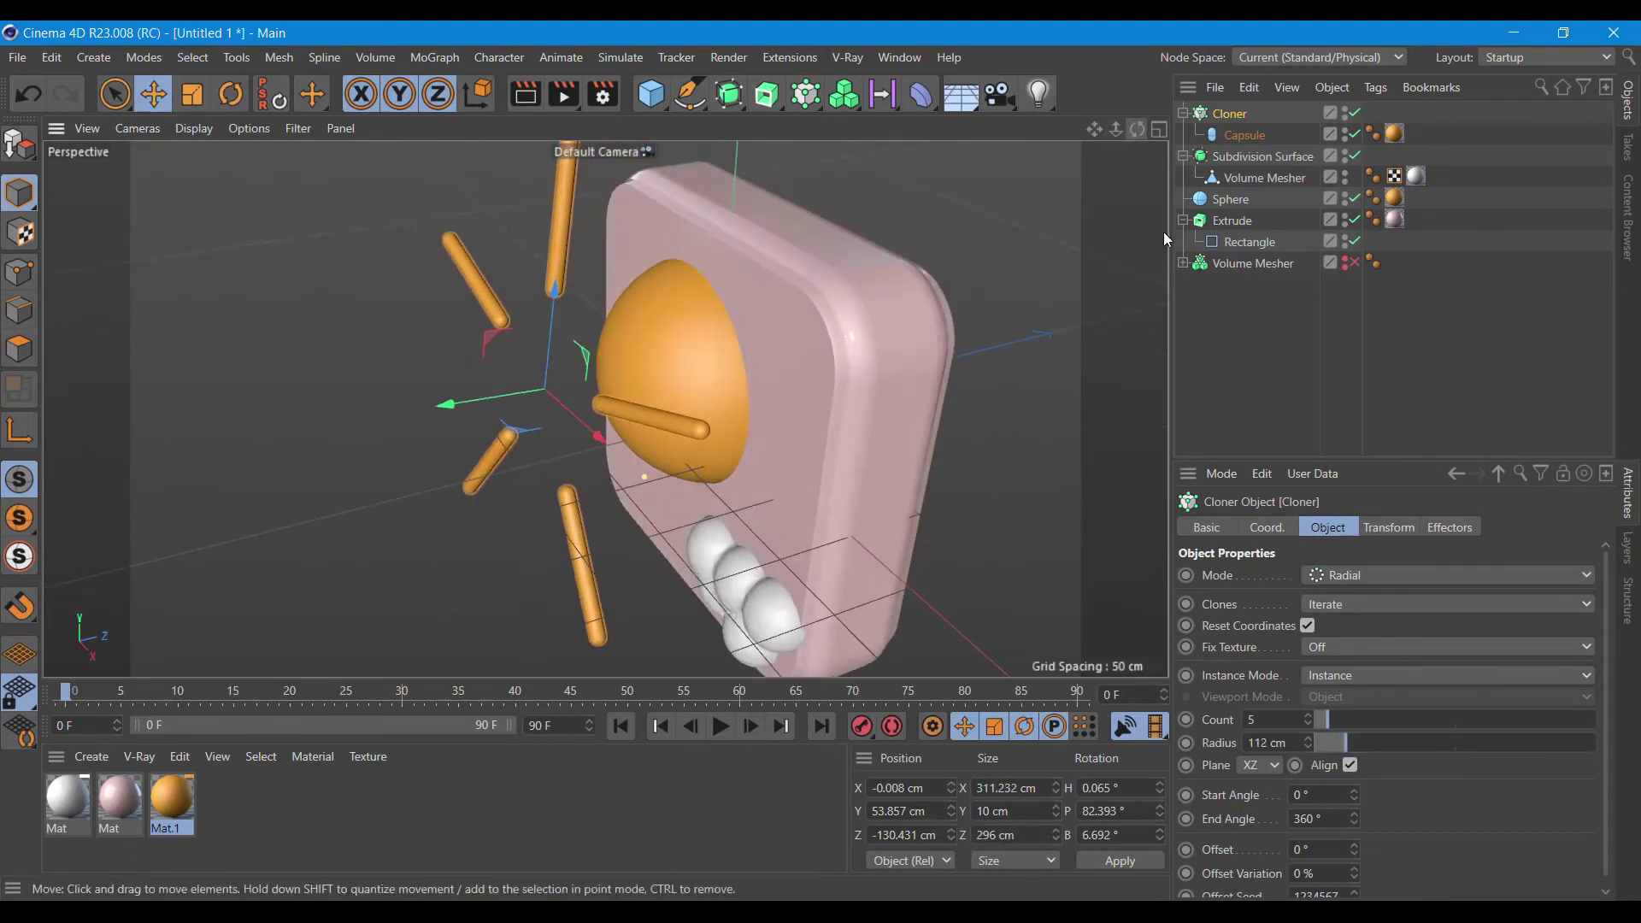
- Set the Cloner rotation to P 90°, H 0°, B 0°
{"action": "left_click", "coordinate": [1385, 530]}
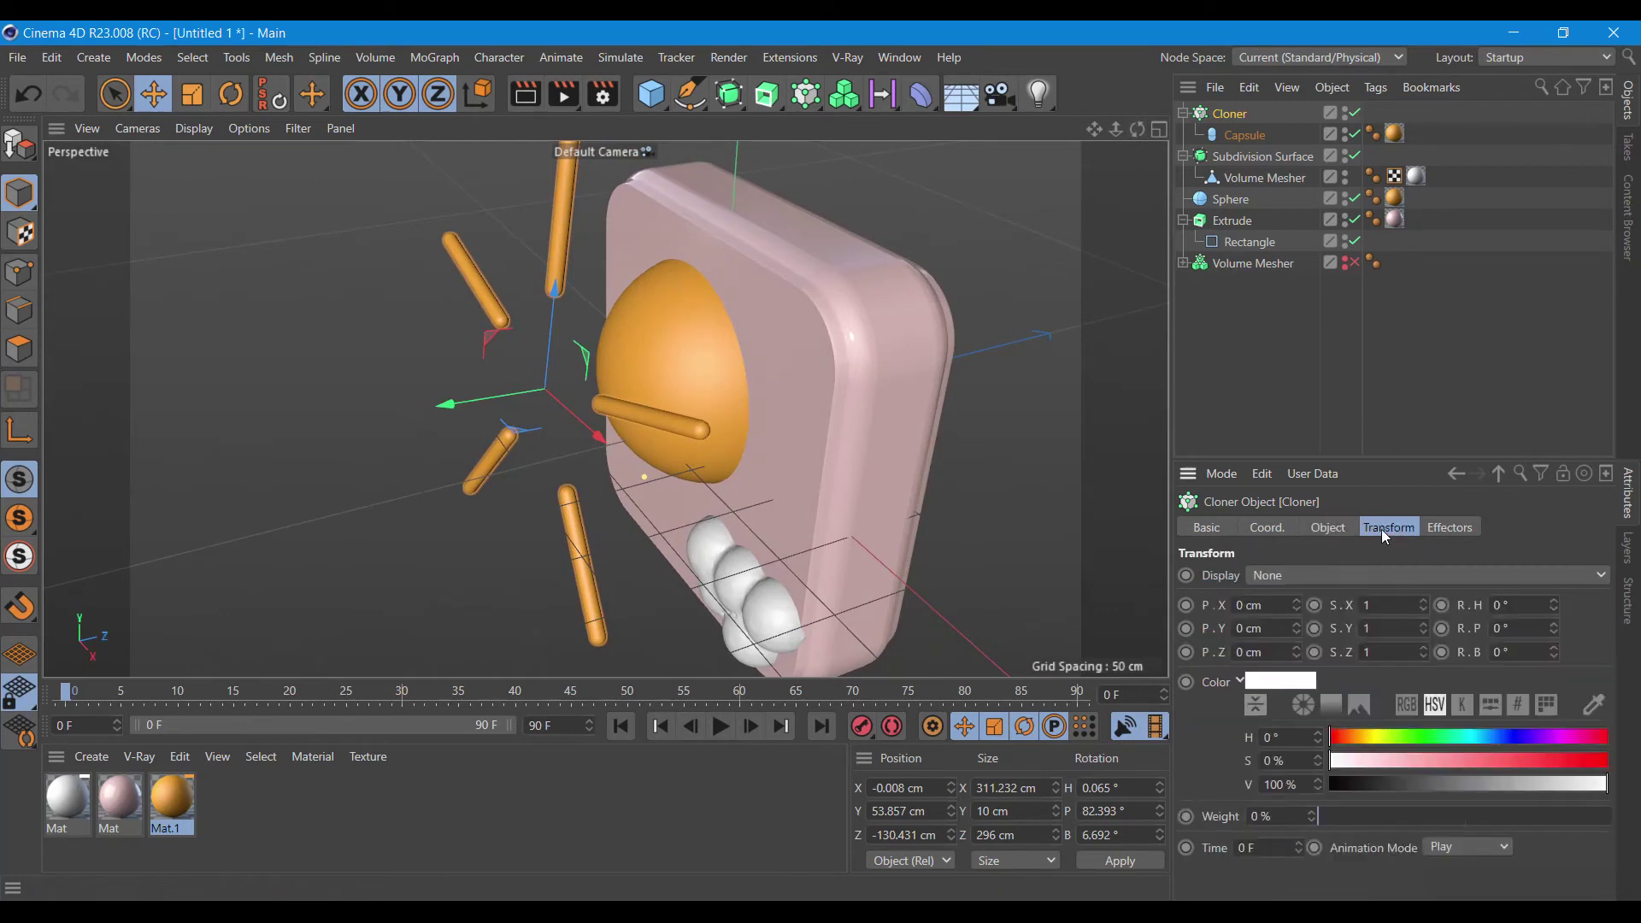
{"action": "left_click", "coordinate": [1322, 530]}
{"action": "left_click", "coordinate": [1284, 530]}
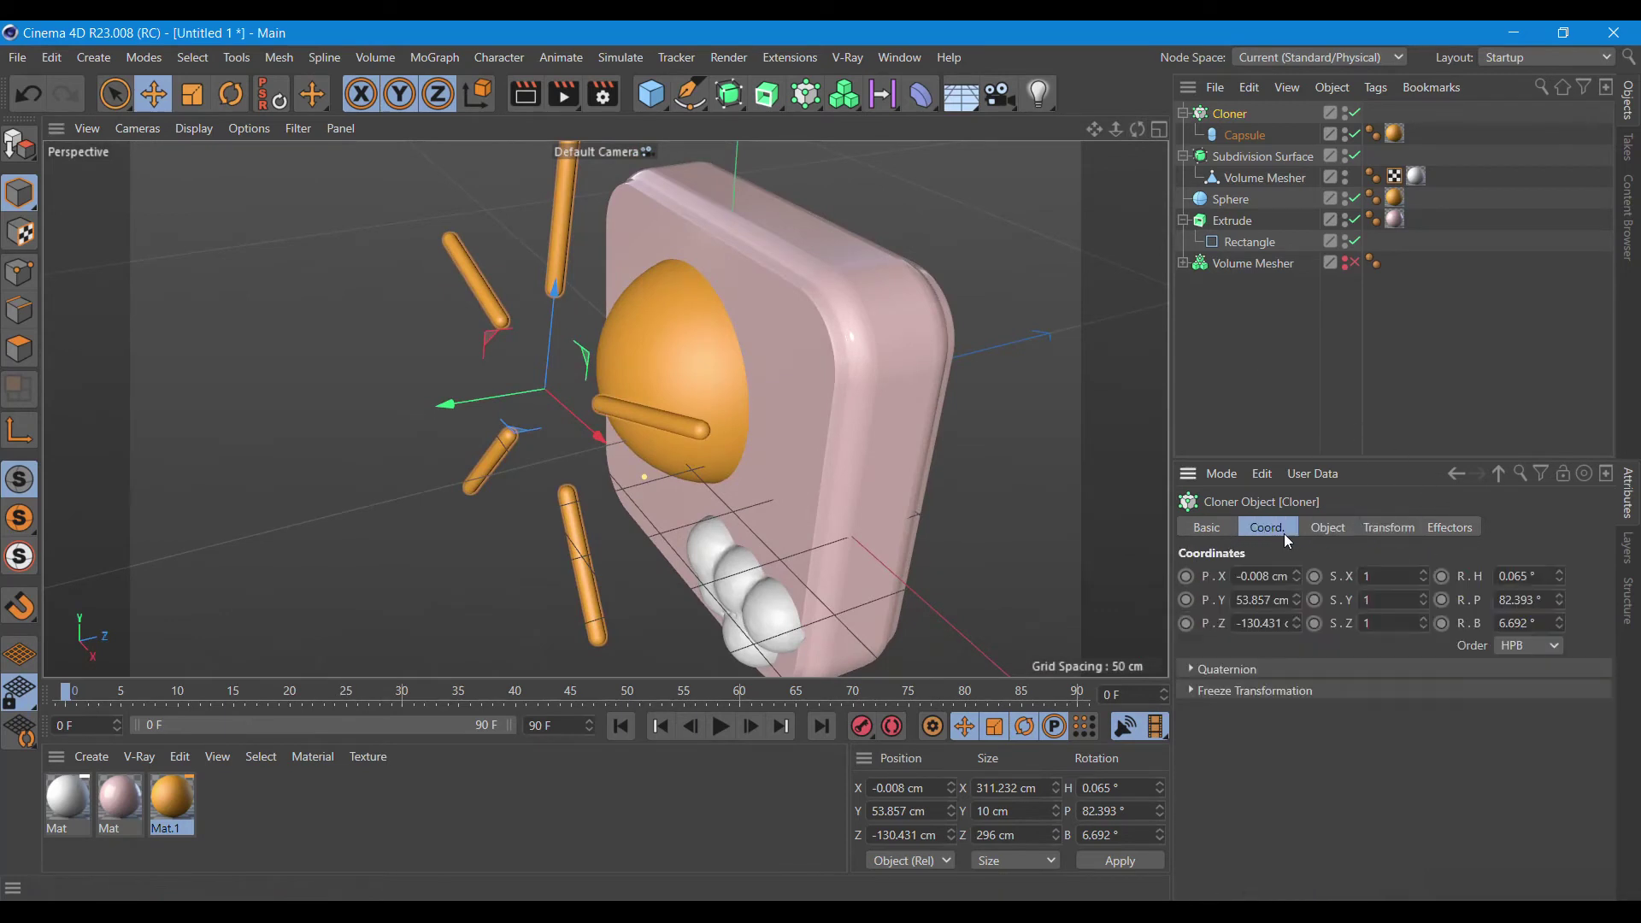
{"action": "left_click", "coordinate": [1543, 601]}
{"action": "type", "text": "90"}
{"action": "key", "text": "Return"}
{"action": "left_click", "coordinate": [1535, 578]}
{"action": "type", "text": "0"}
{"action": "left_click", "coordinate": [1526, 623]}
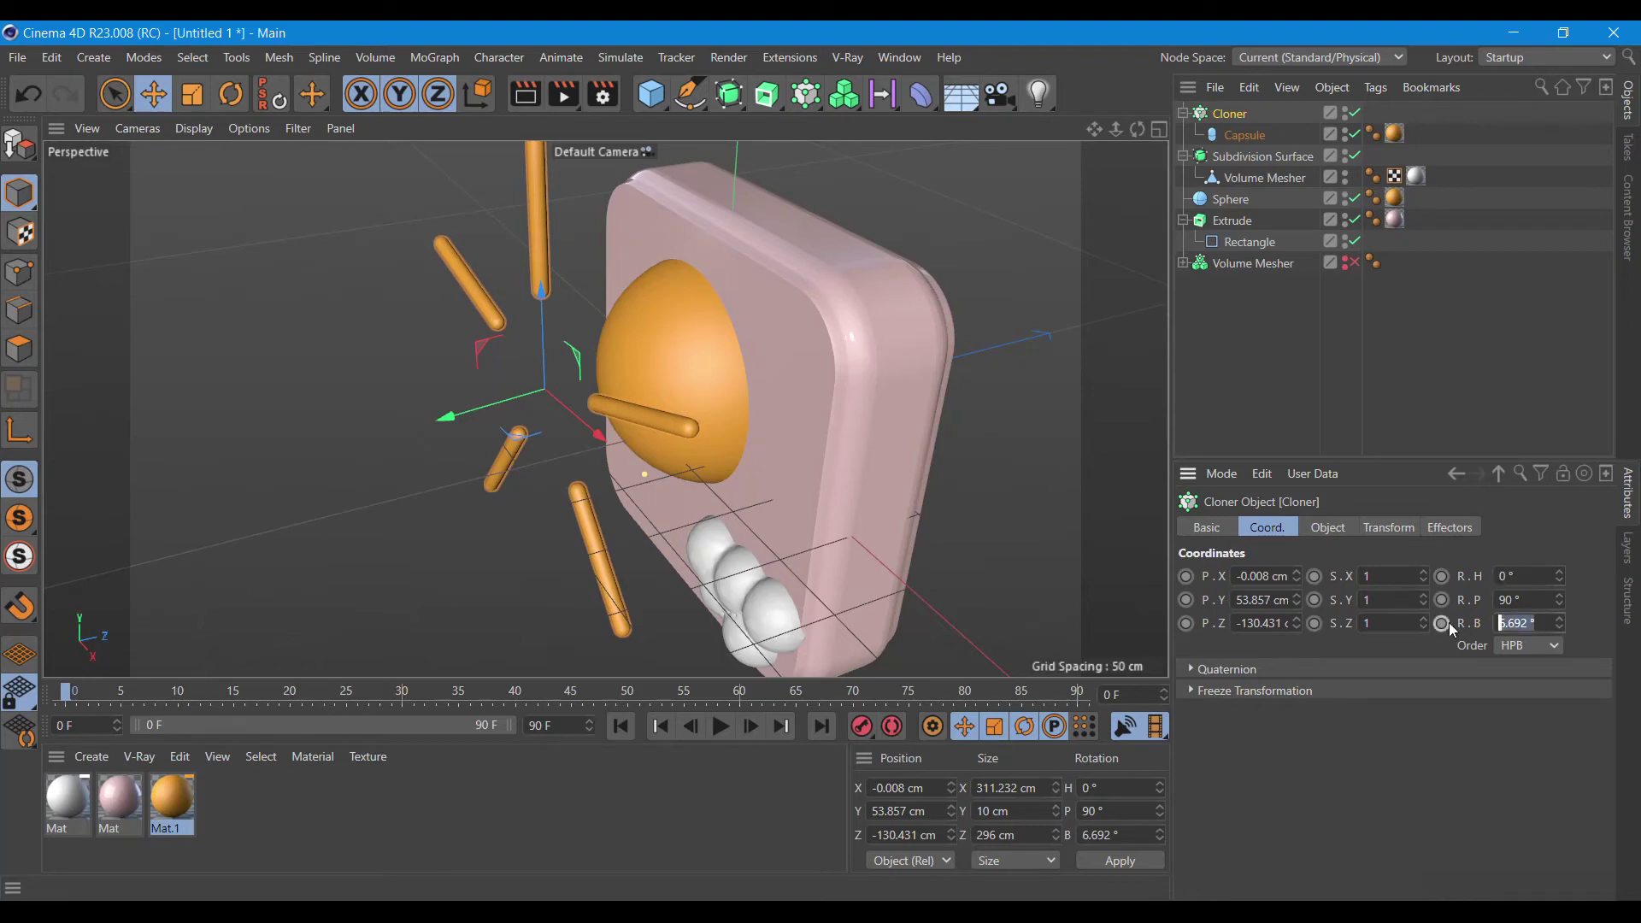
{"action": "type", "text": "0"}
{"action": "key", "text": "Return"}
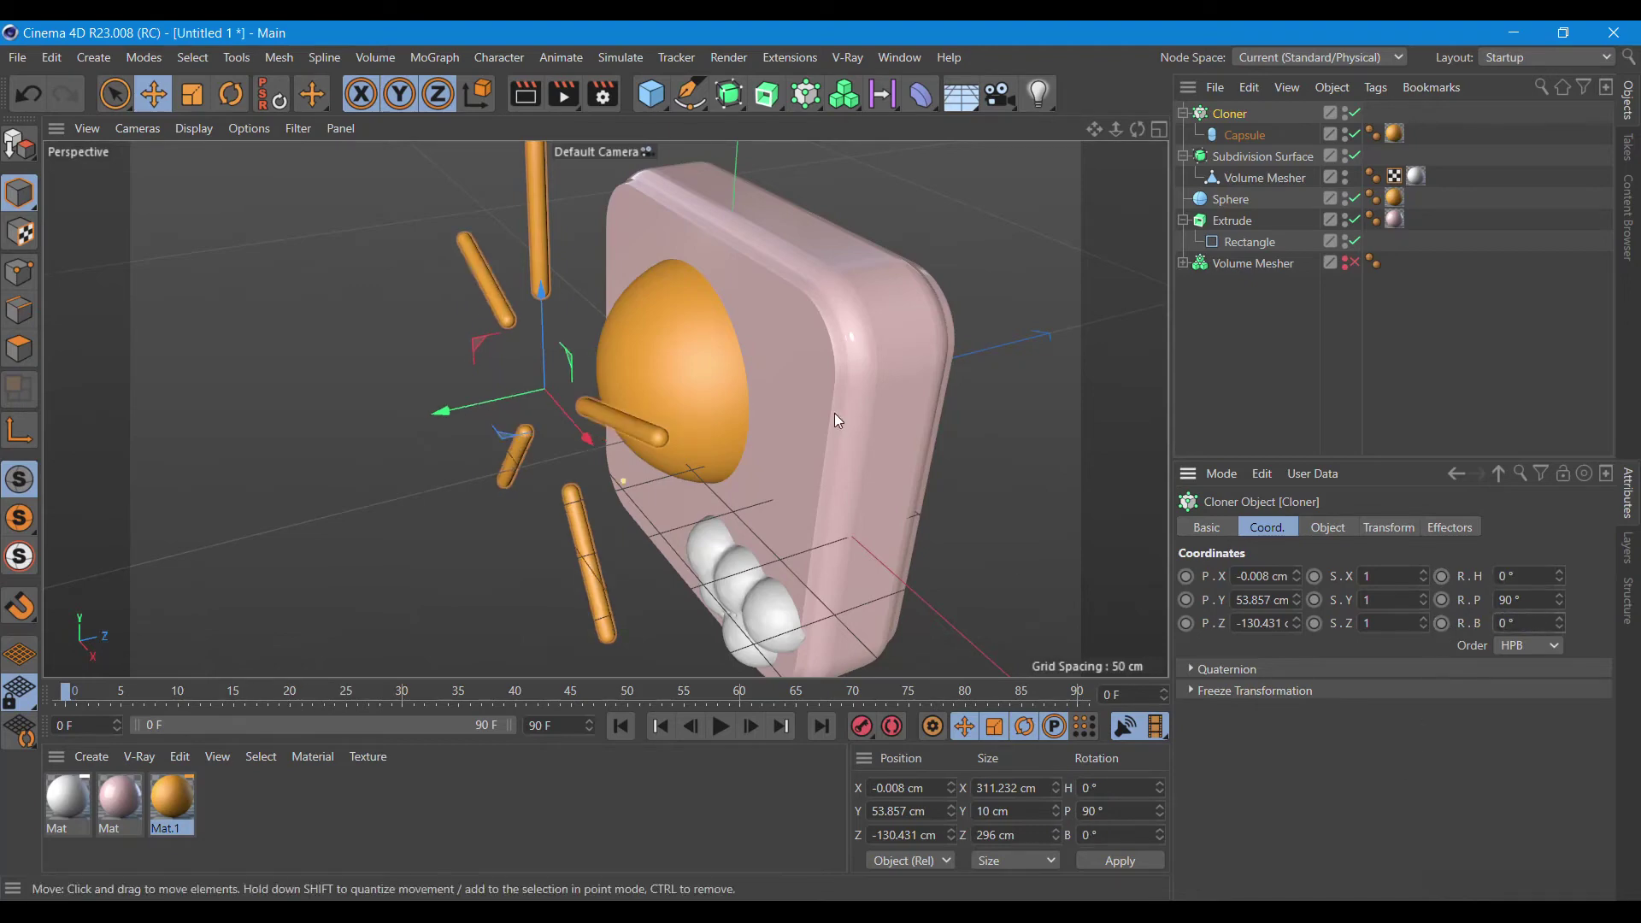
- Centre the Cloner on the sphere at X -18.235, Y 34.585, Z -30.111 cm
{"action": "mouse_move", "coordinate": [440, 408]}
{"action": "left_mouse_down"}
{"action": "mouse_move", "coordinate": [578, 418]}
{"action": "mouse_move", "coordinate": [622, 403]}
{"action": "left_mouse_up"}
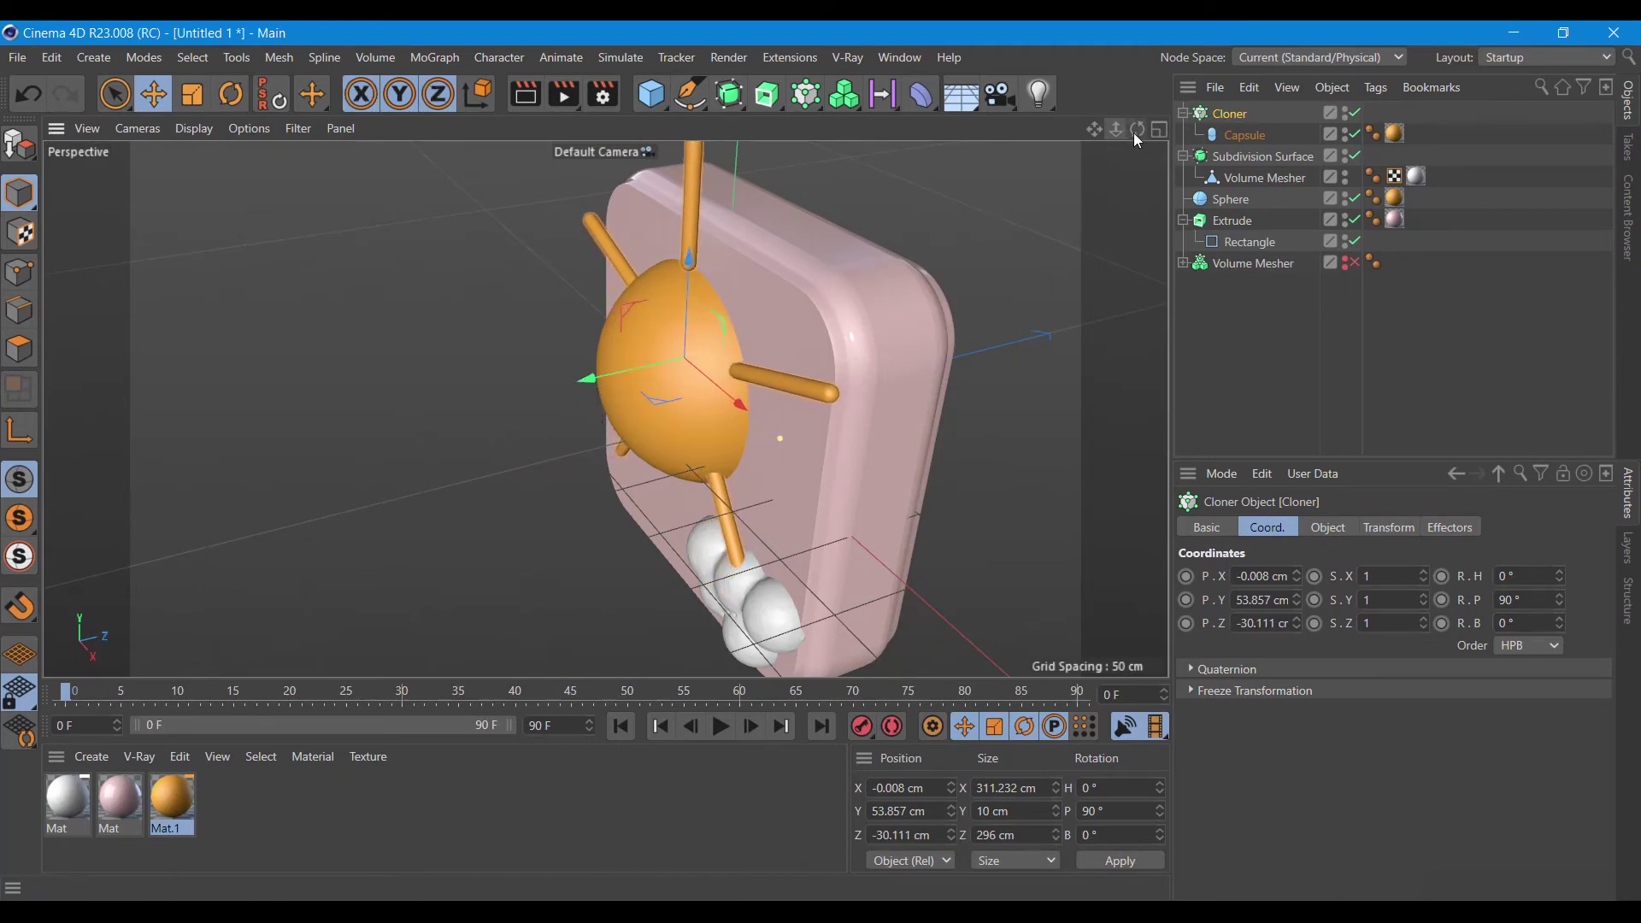
{"action": "left_click_drag", "start_coordinate": [1138, 129], "coordinate": [1026, 129]}
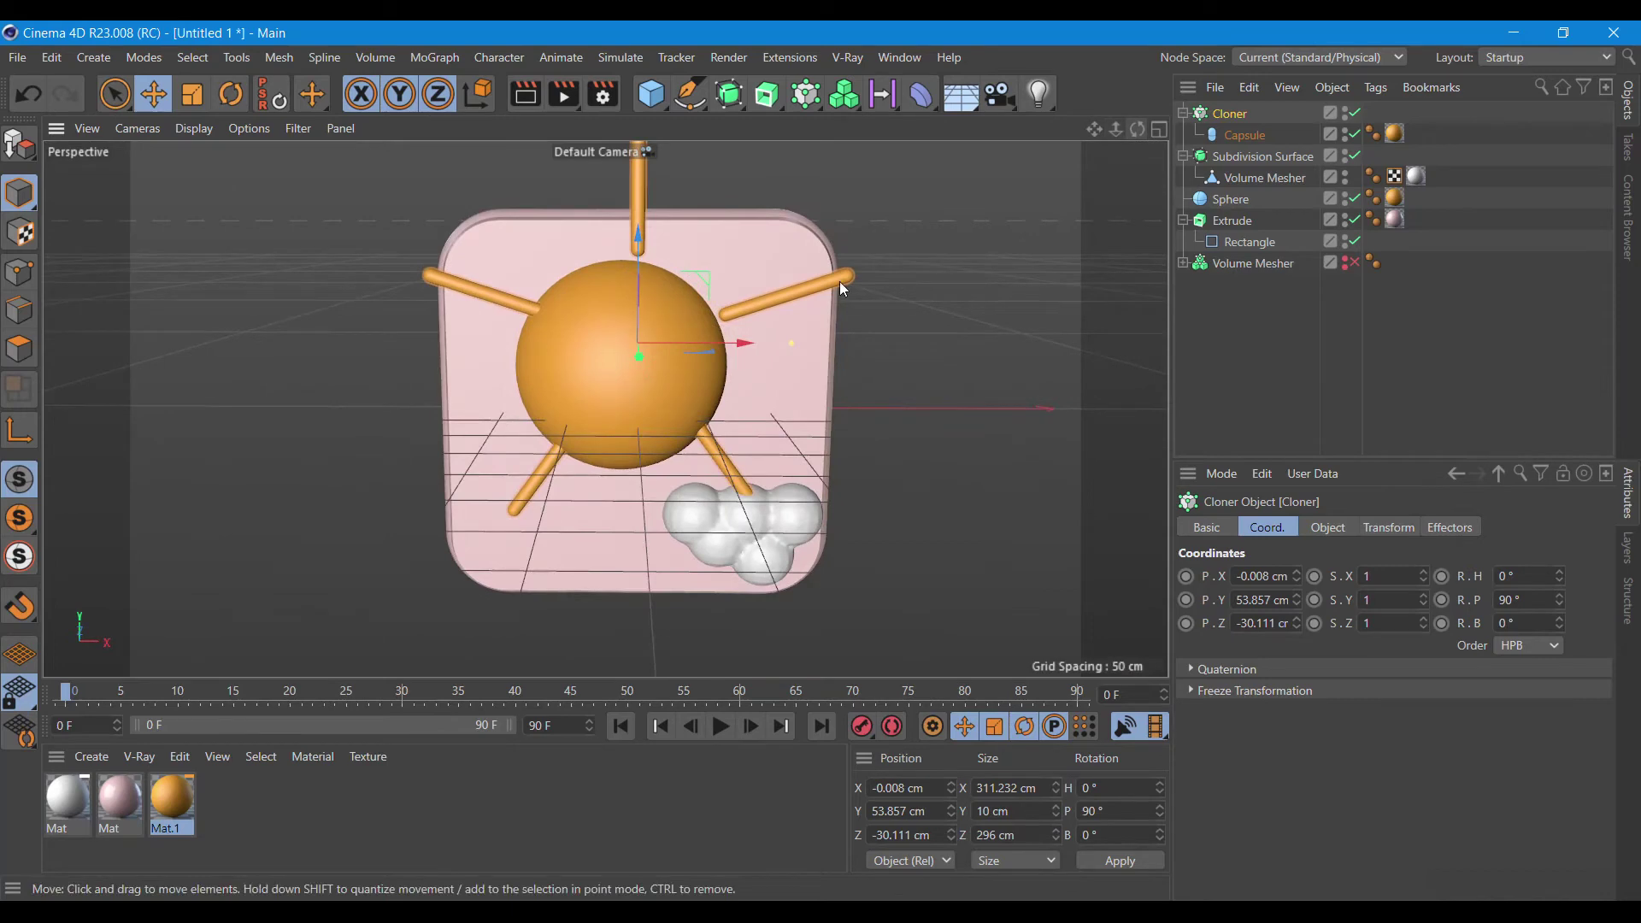
{"action": "left_click_drag", "start_coordinate": [704, 350], "coordinate": [681, 350]}
{"action": "left_click_drag", "start_coordinate": [611, 270], "coordinate": [622, 299]}
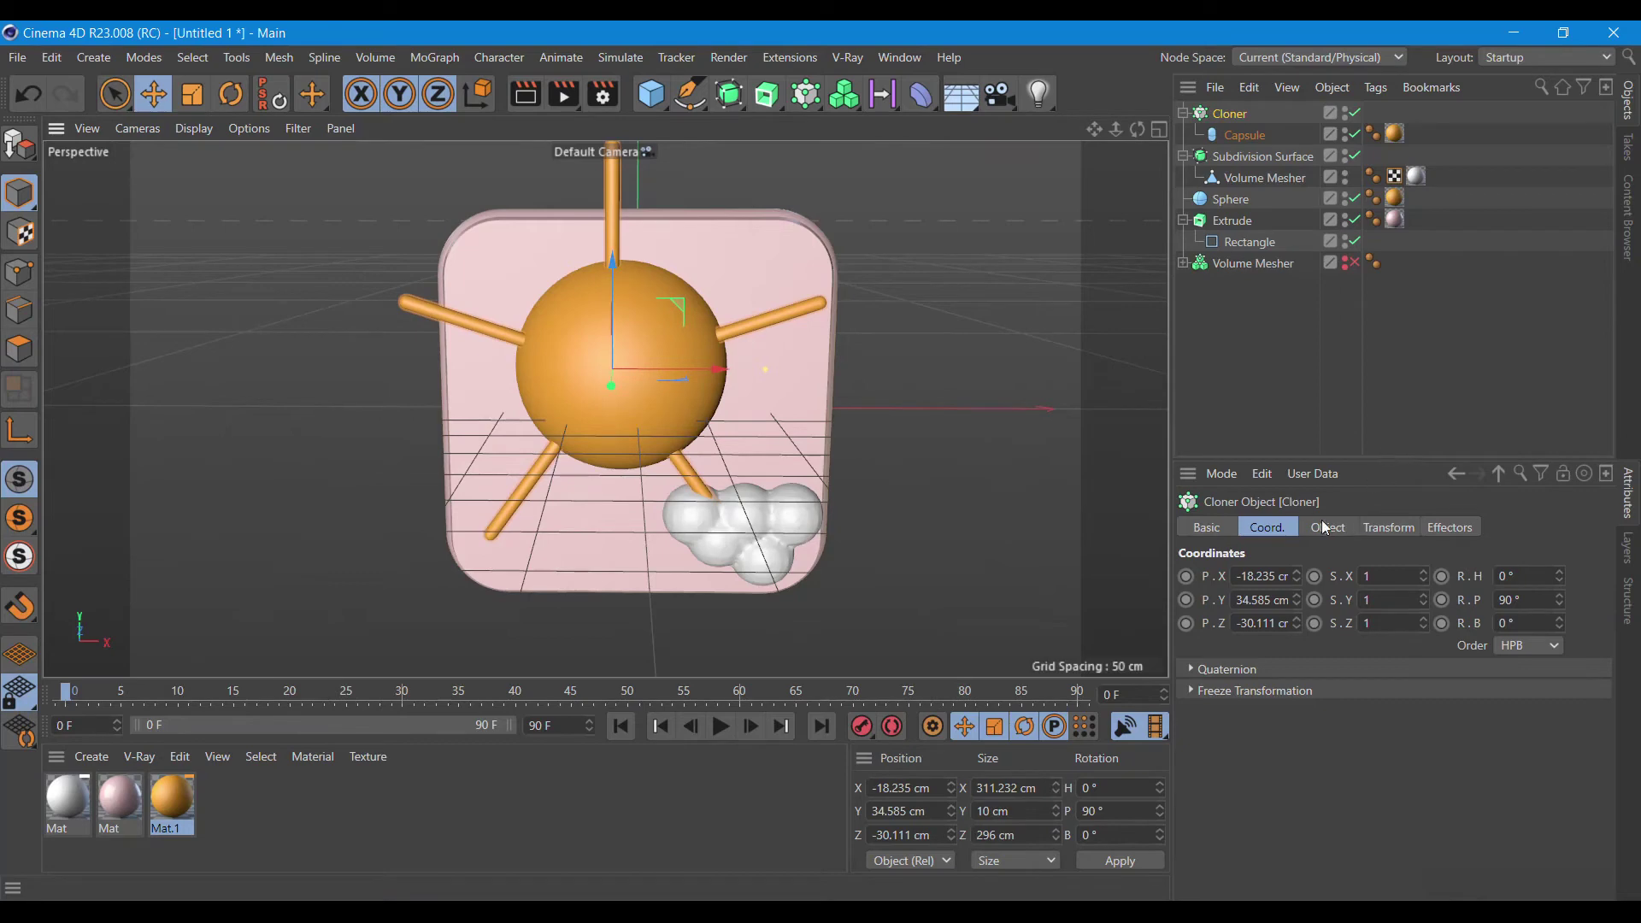
{"action": "left_click", "coordinate": [1245, 135]}
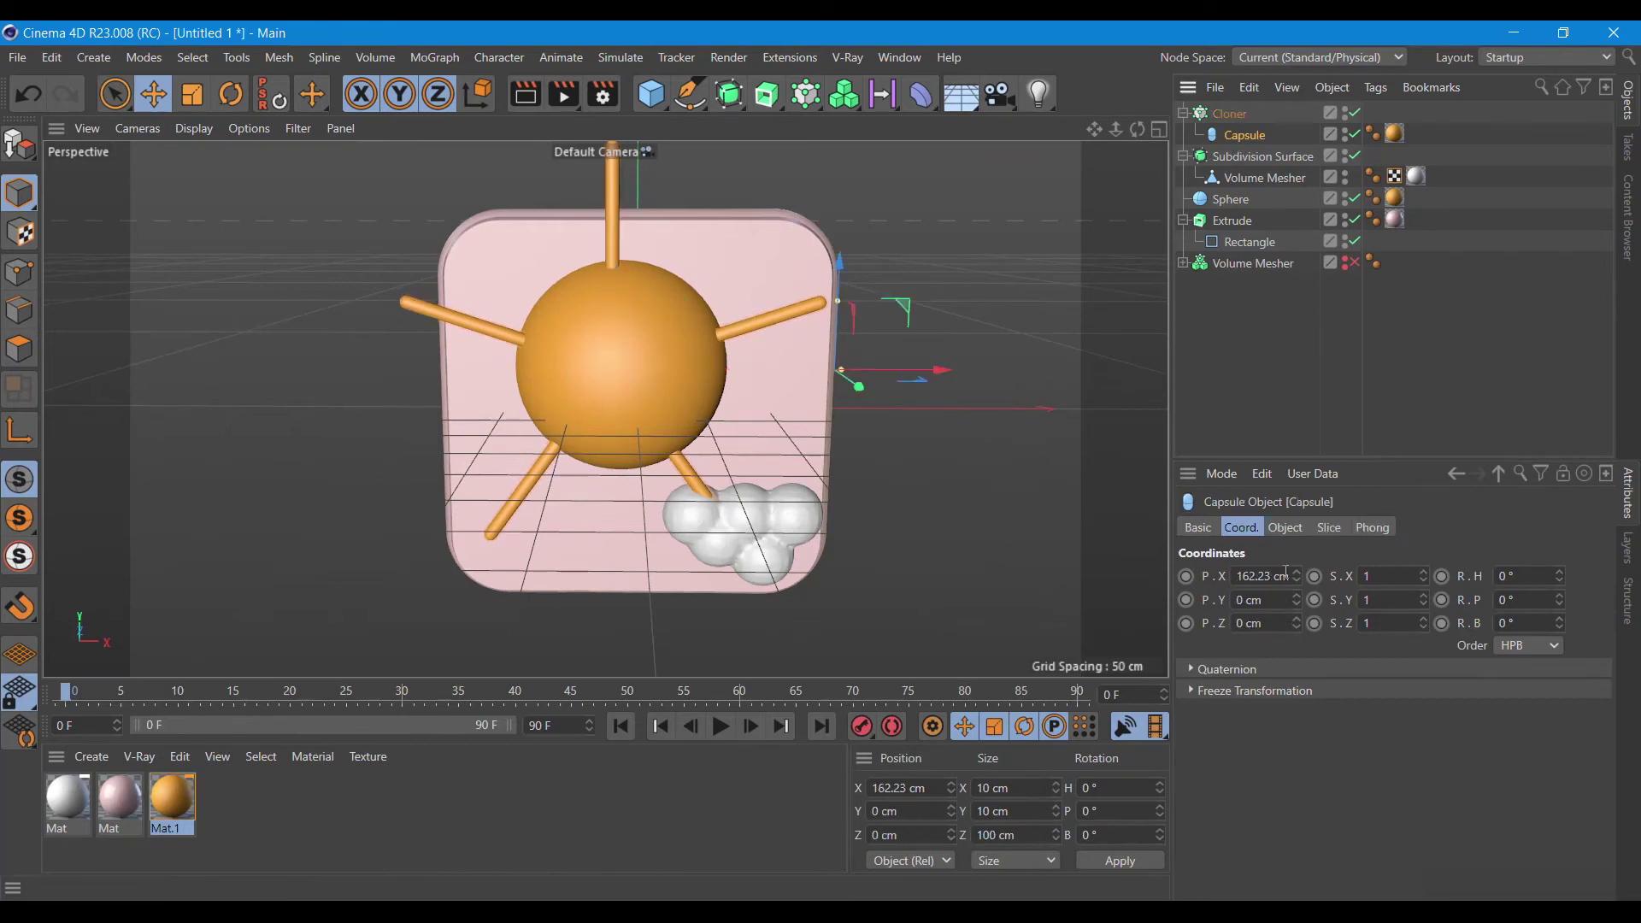
- Shorten the capsule rays to about 44 cm and pull the Cloner radius in to 85 cm
{"action": "left_click", "coordinate": [1294, 531]}
{"action": "left_click_drag", "start_coordinate": [1373, 603], "coordinate": [1372, 653]}
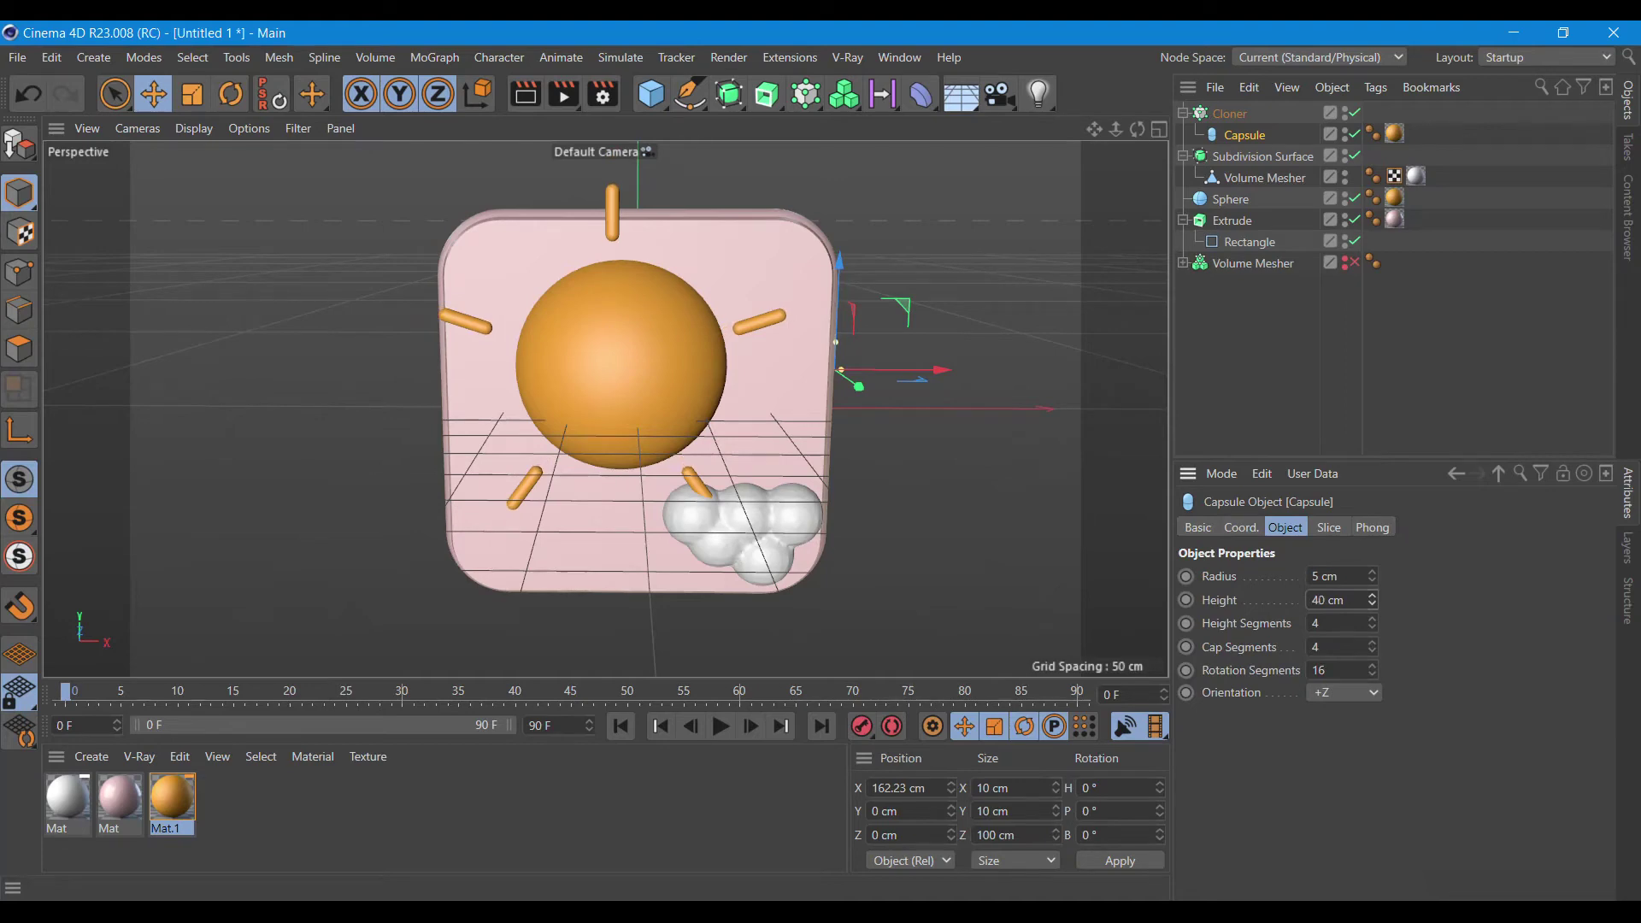
{"action": "left_click", "coordinate": [1229, 114]}
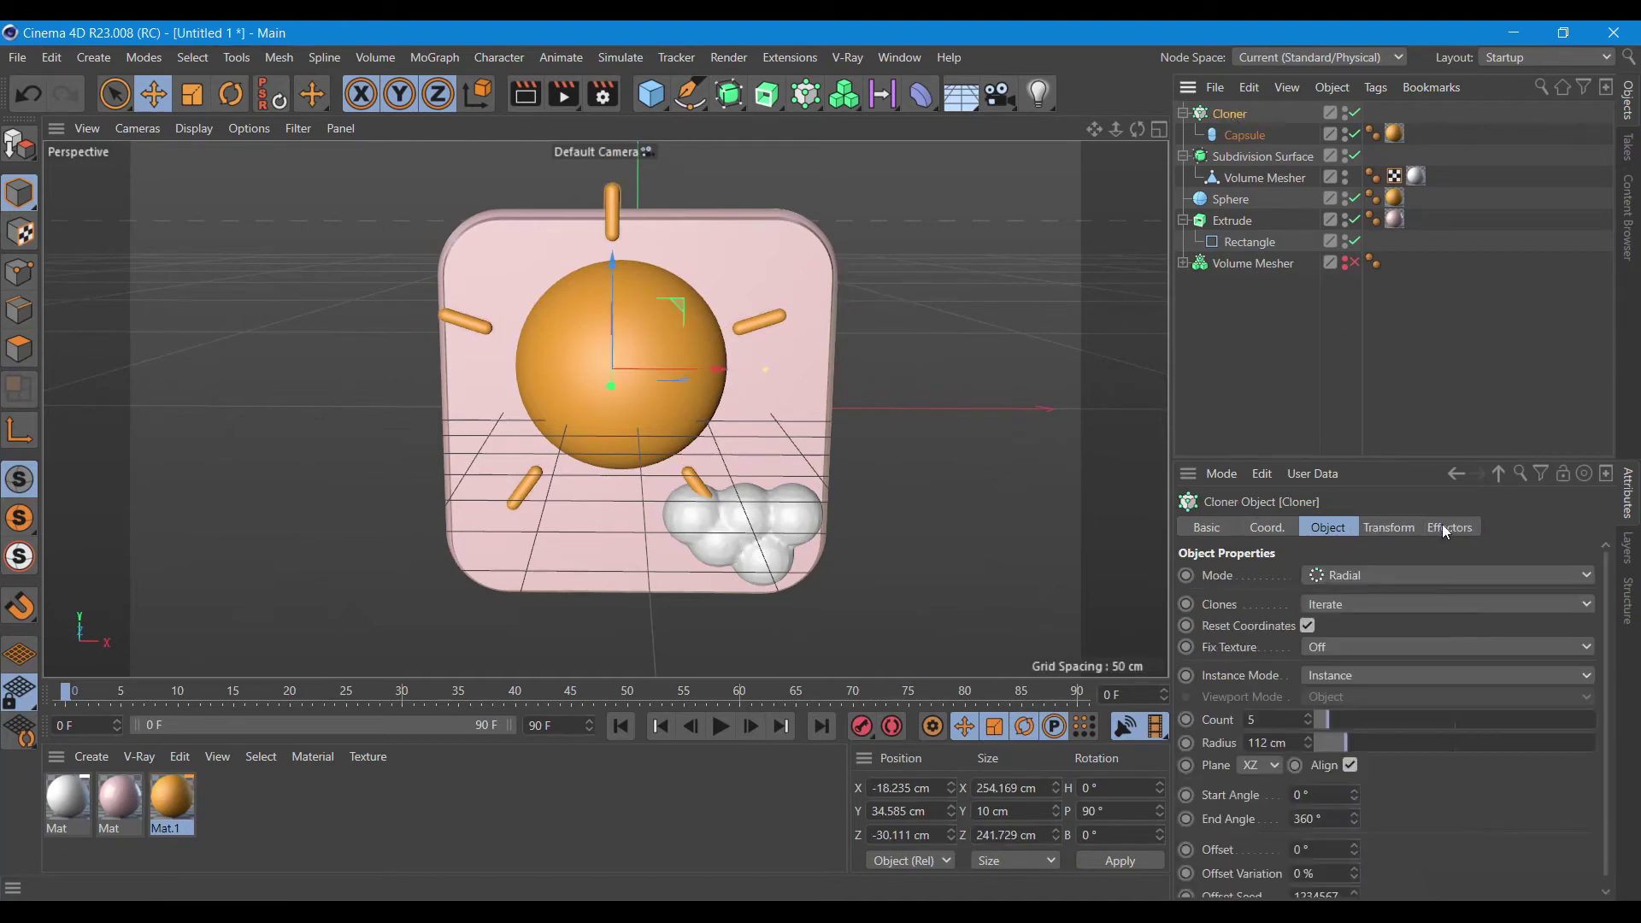
{"action": "left_click_drag", "start_coordinate": [1340, 749], "coordinate": [1340, 747]}
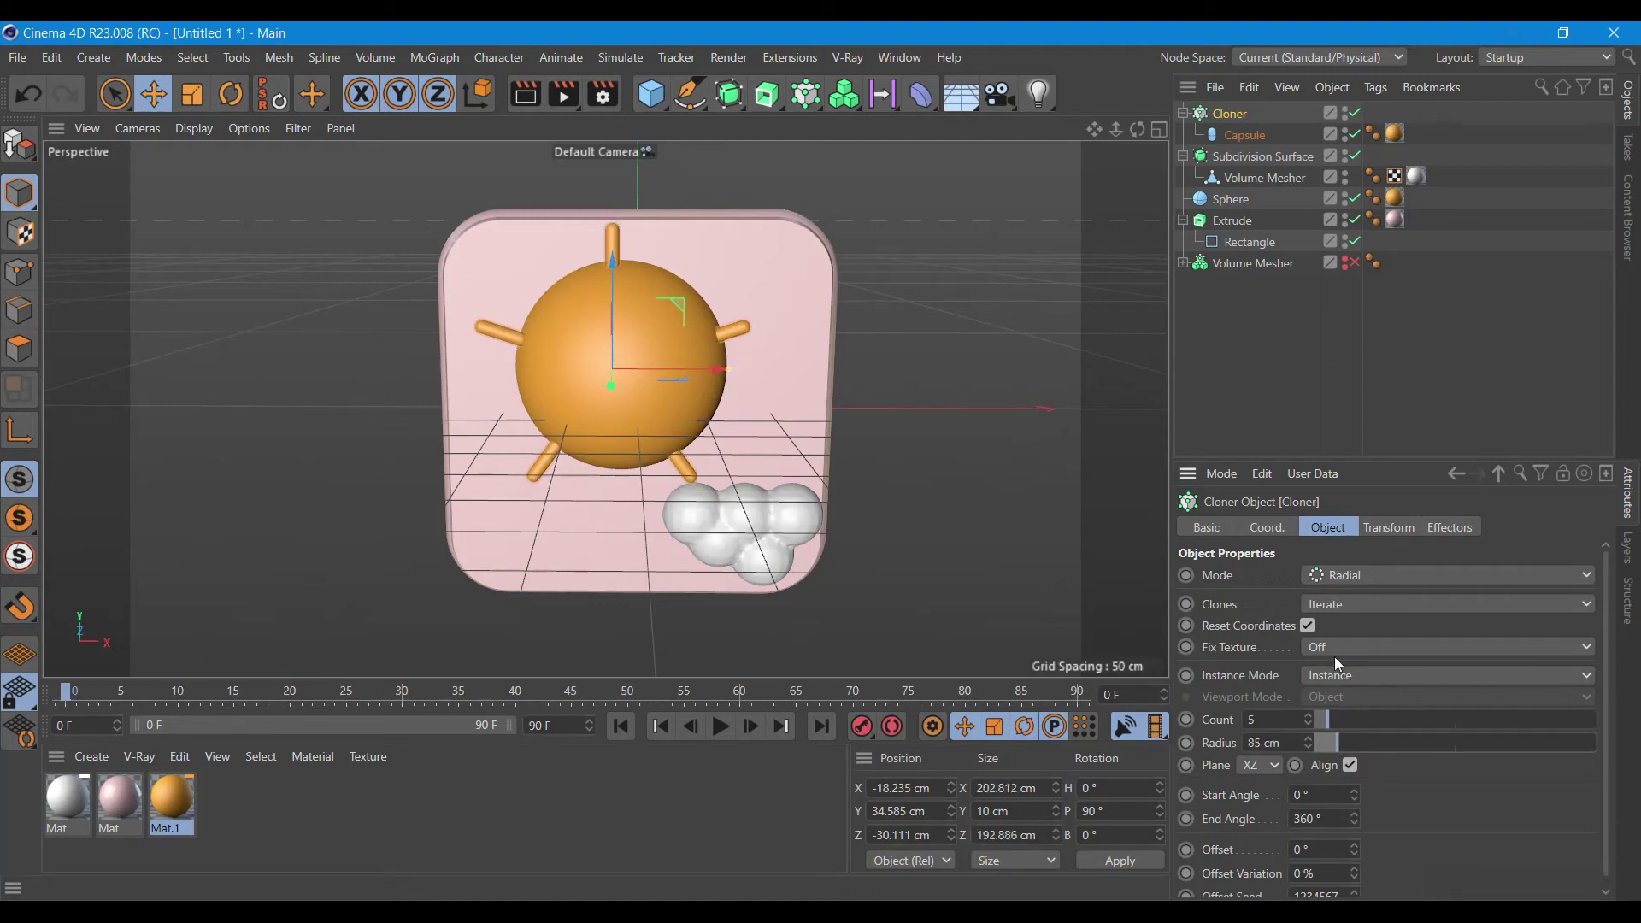
- Shift the Cloner slightly along X, raise Count to 13, and open Mat.1 for editing
{"action": "left_click_drag", "start_coordinate": [682, 366], "coordinate": [689, 371]}
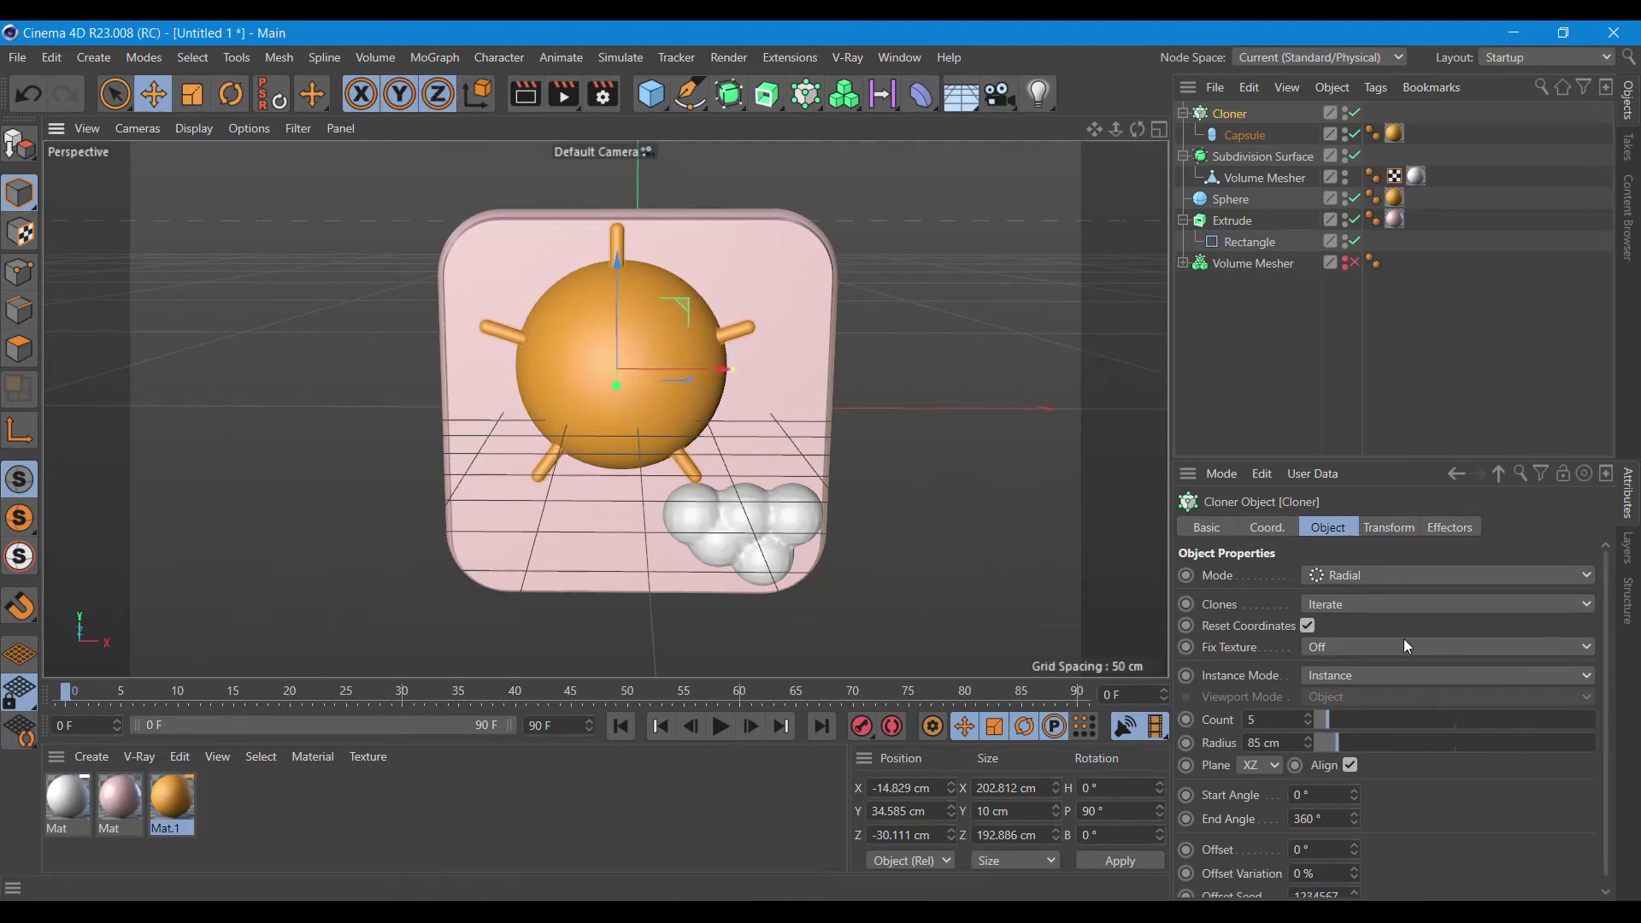
{"action": "left_click_drag", "start_coordinate": [1336, 721], "coordinate": [1356, 723]}
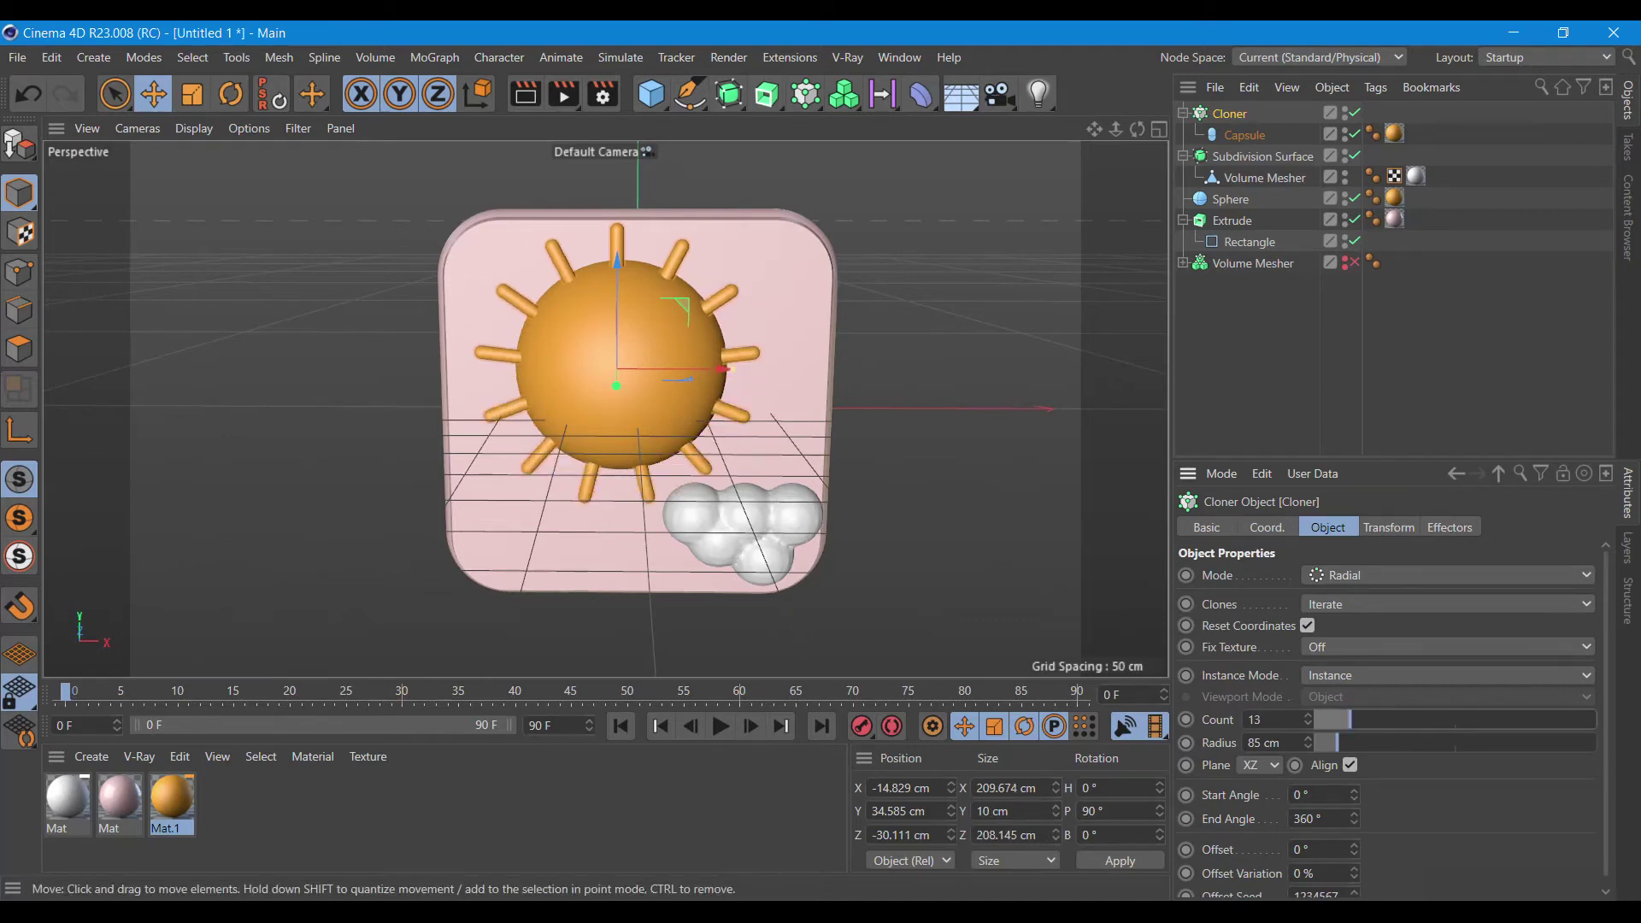
{"action": "double_click", "coordinate": [174, 807]}
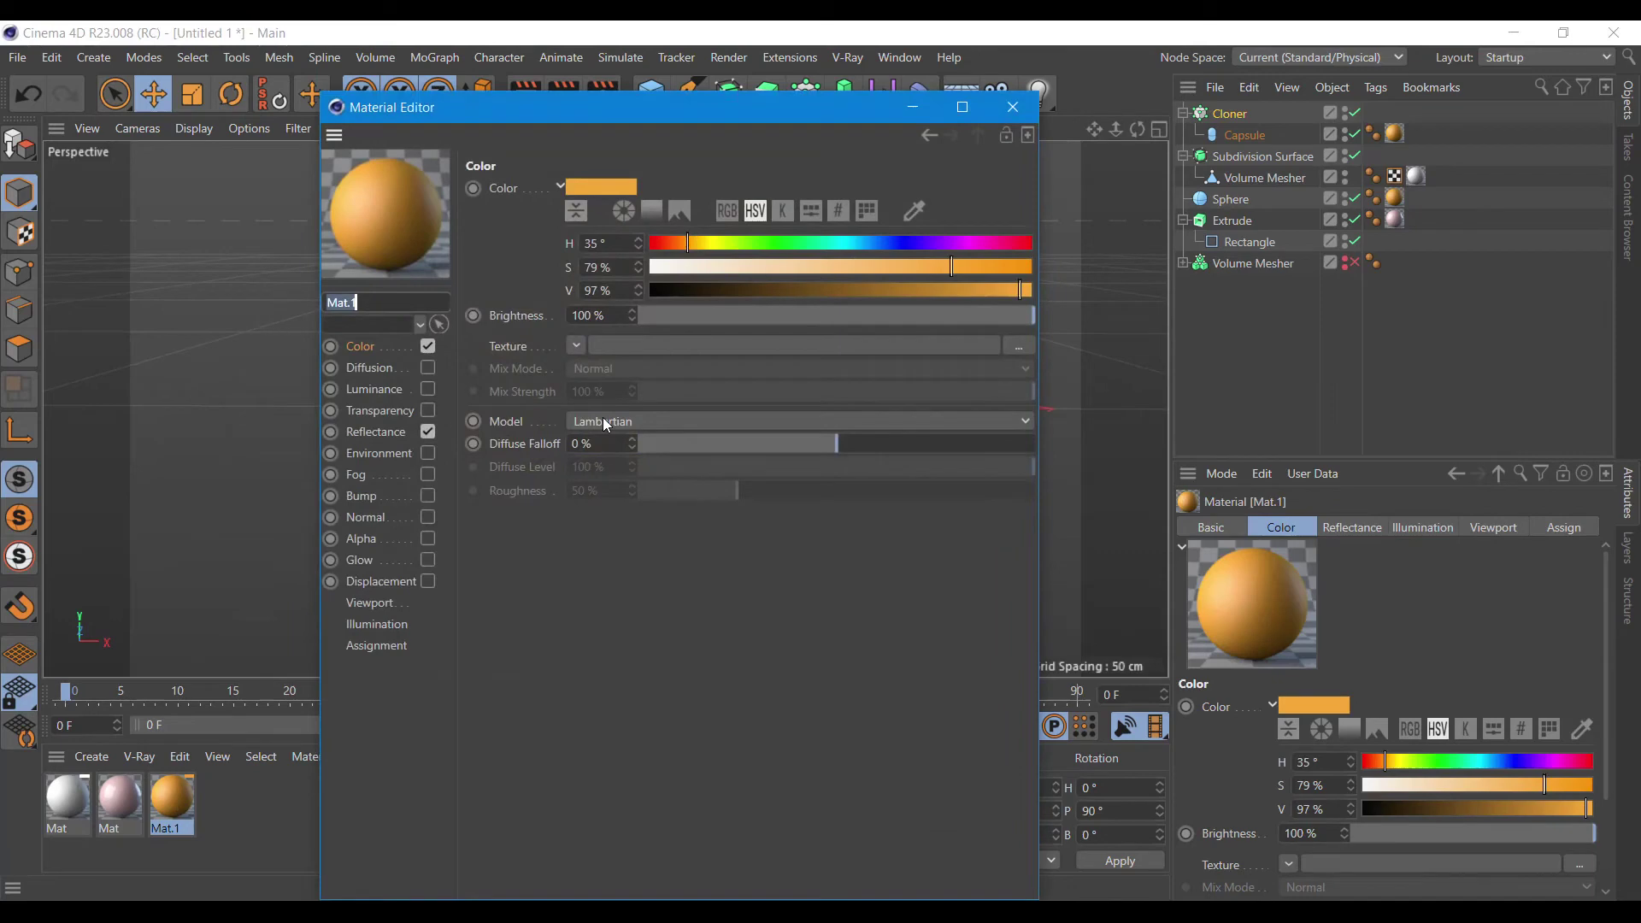
- Add a Beckmann reflectance layer to Mat.1 at 27% brightness and close the editor
{"action": "left_click", "coordinate": [382, 432]}
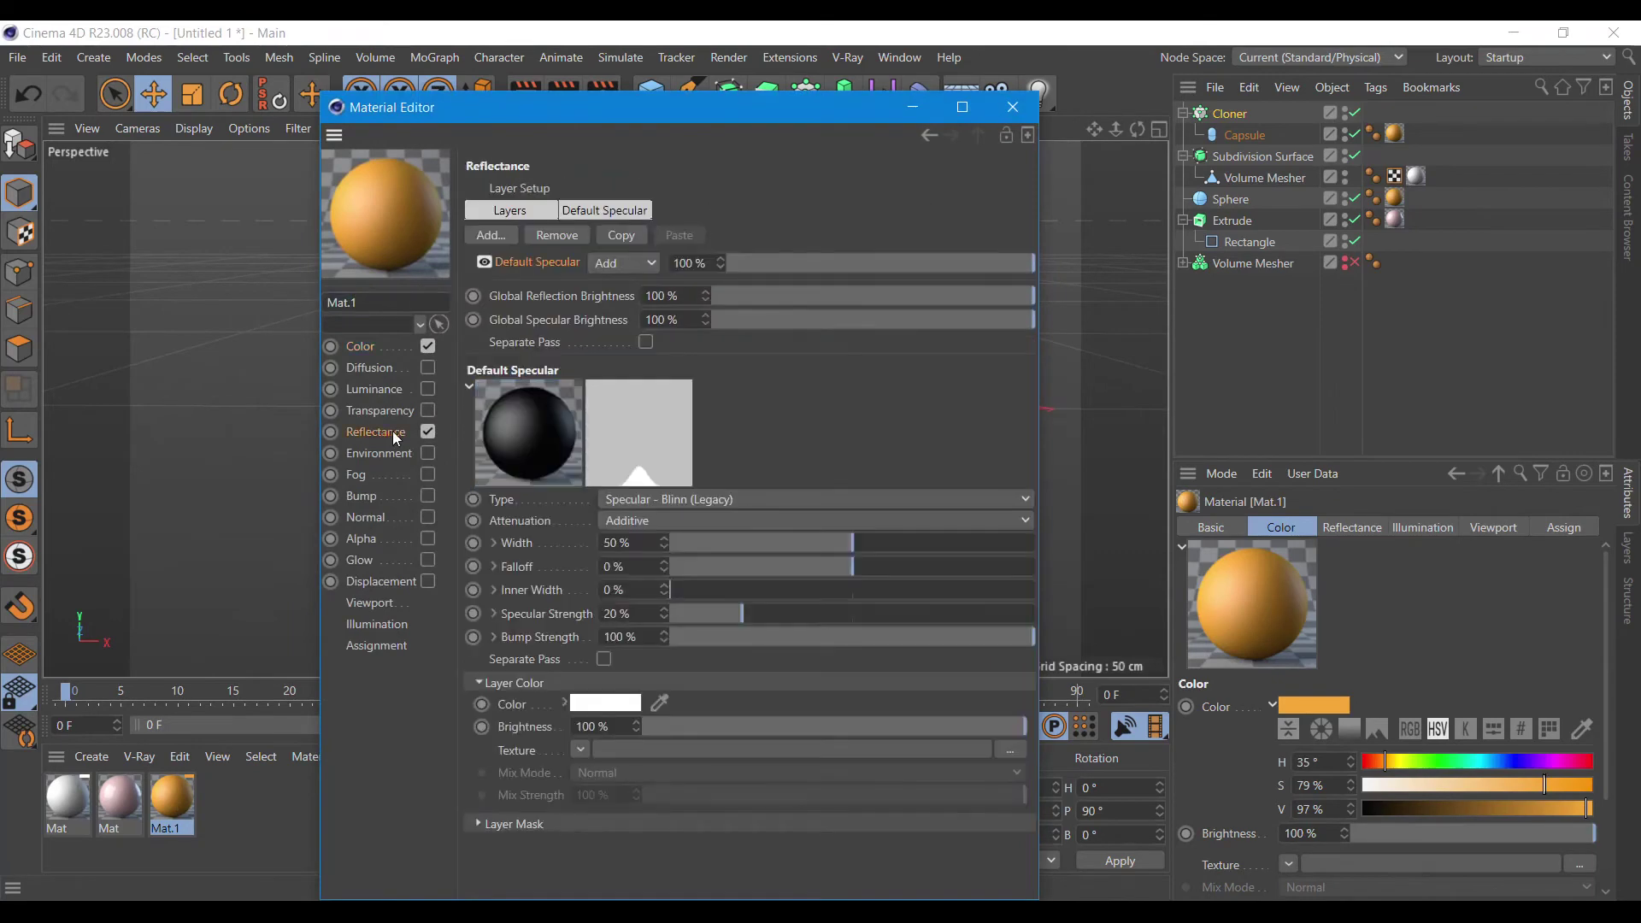
{"action": "left_click", "coordinate": [511, 234]}
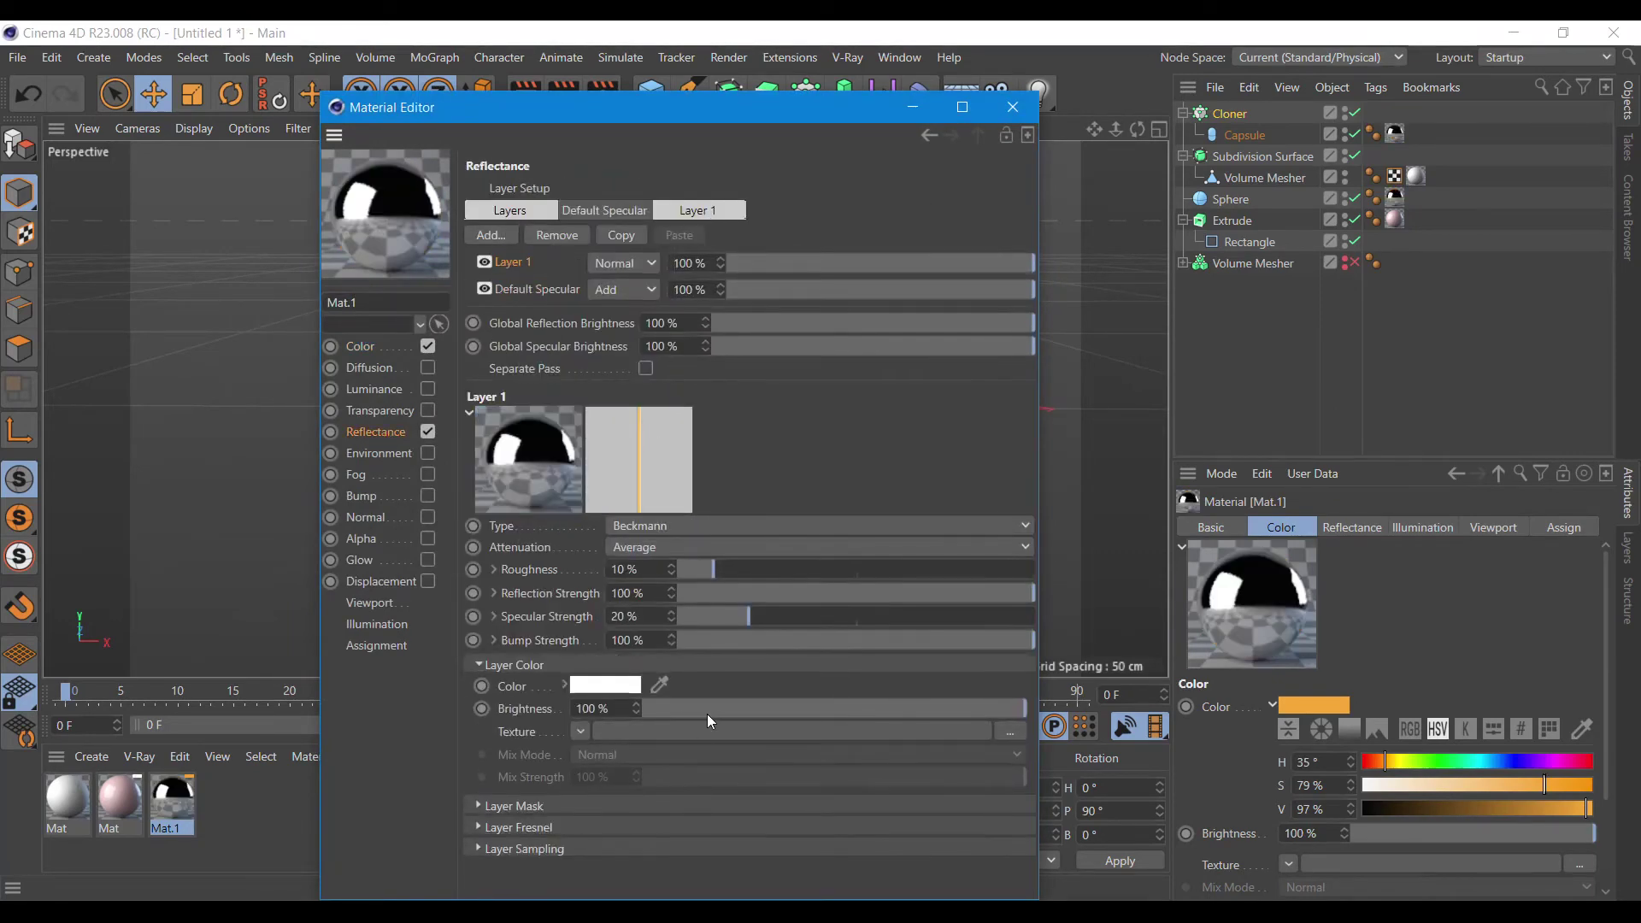
{"action": "left_click_drag", "start_coordinate": [706, 715], "coordinate": [745, 708]}
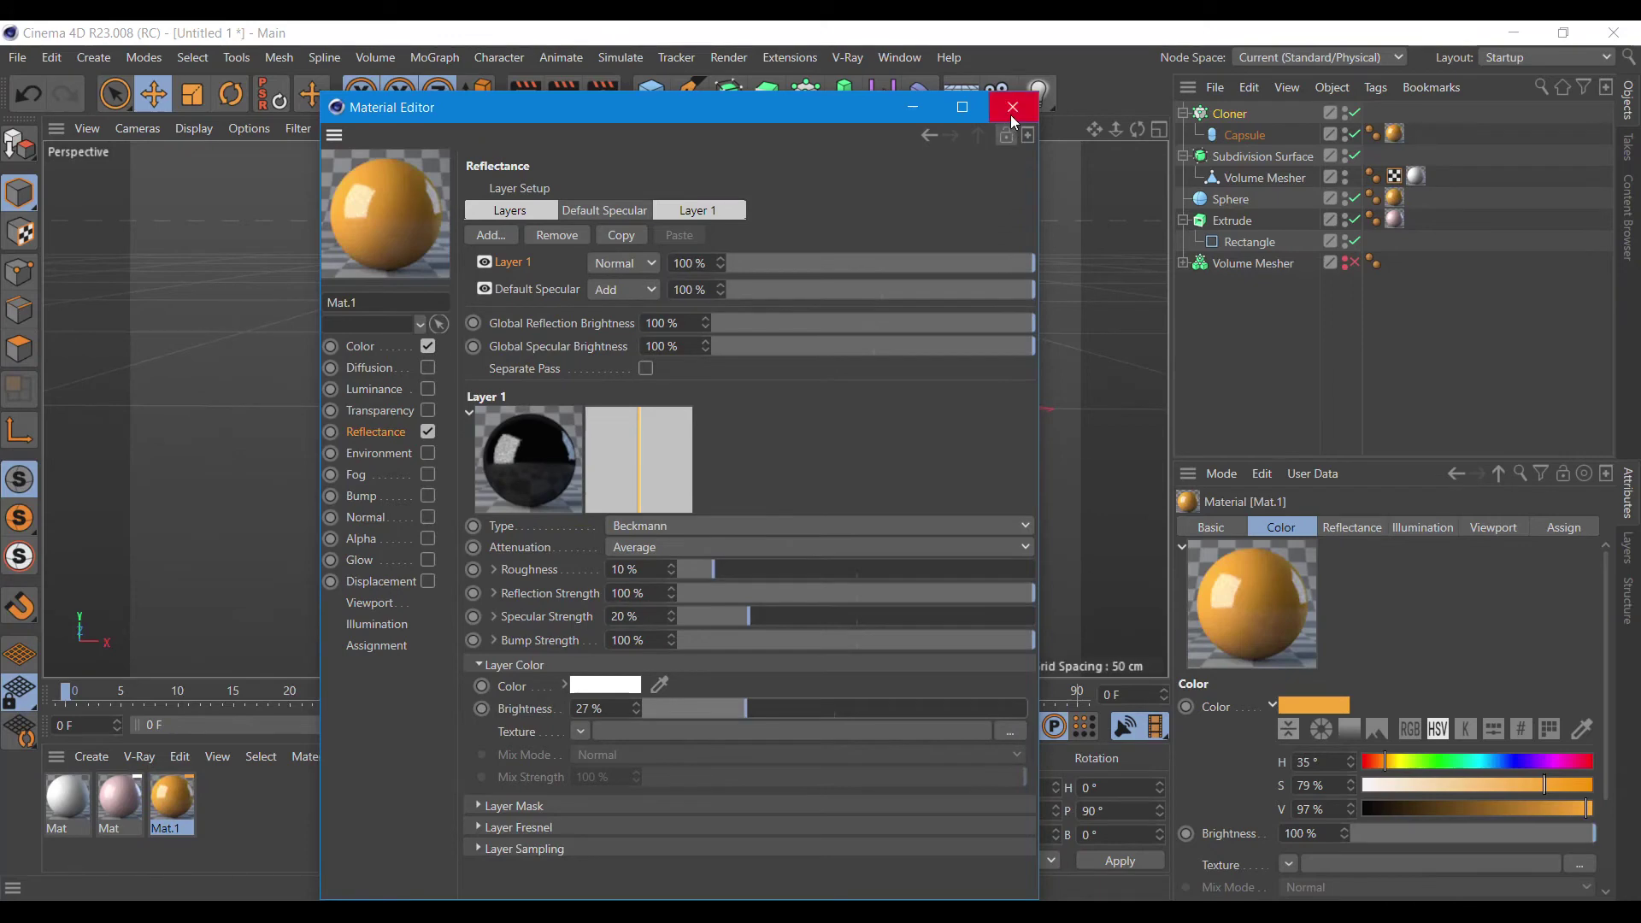
{"action": "left_click", "coordinate": [1013, 108]}
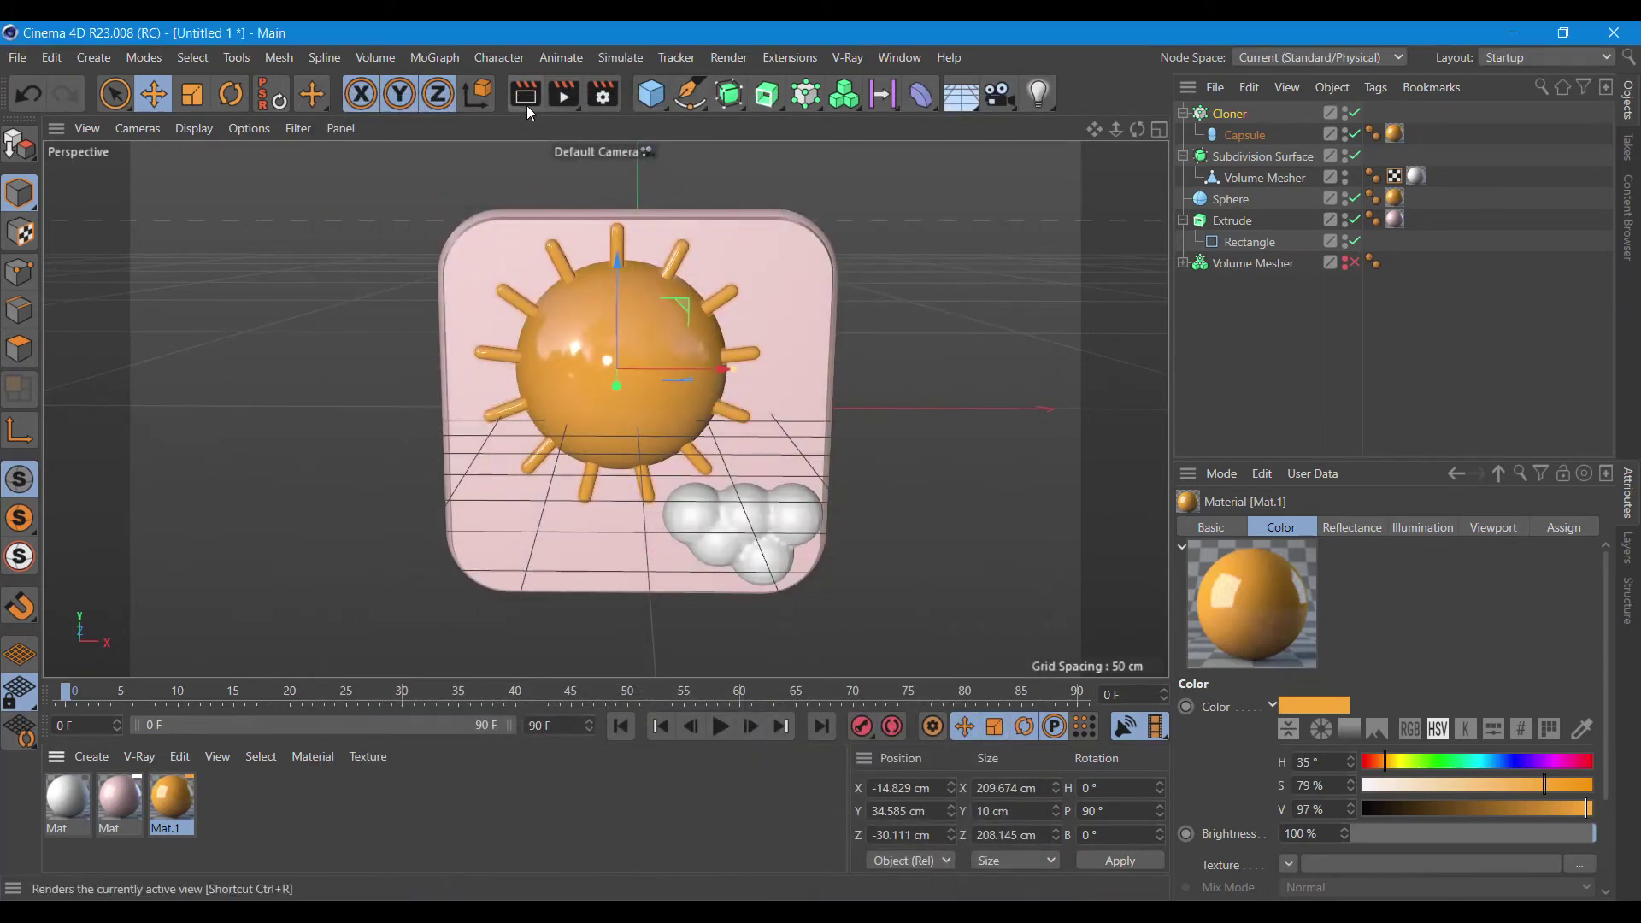
- Render a preview, collapse the Cloner hierarchy, and select the cloud mesh
{"action": "left_click", "coordinate": [526, 101]}
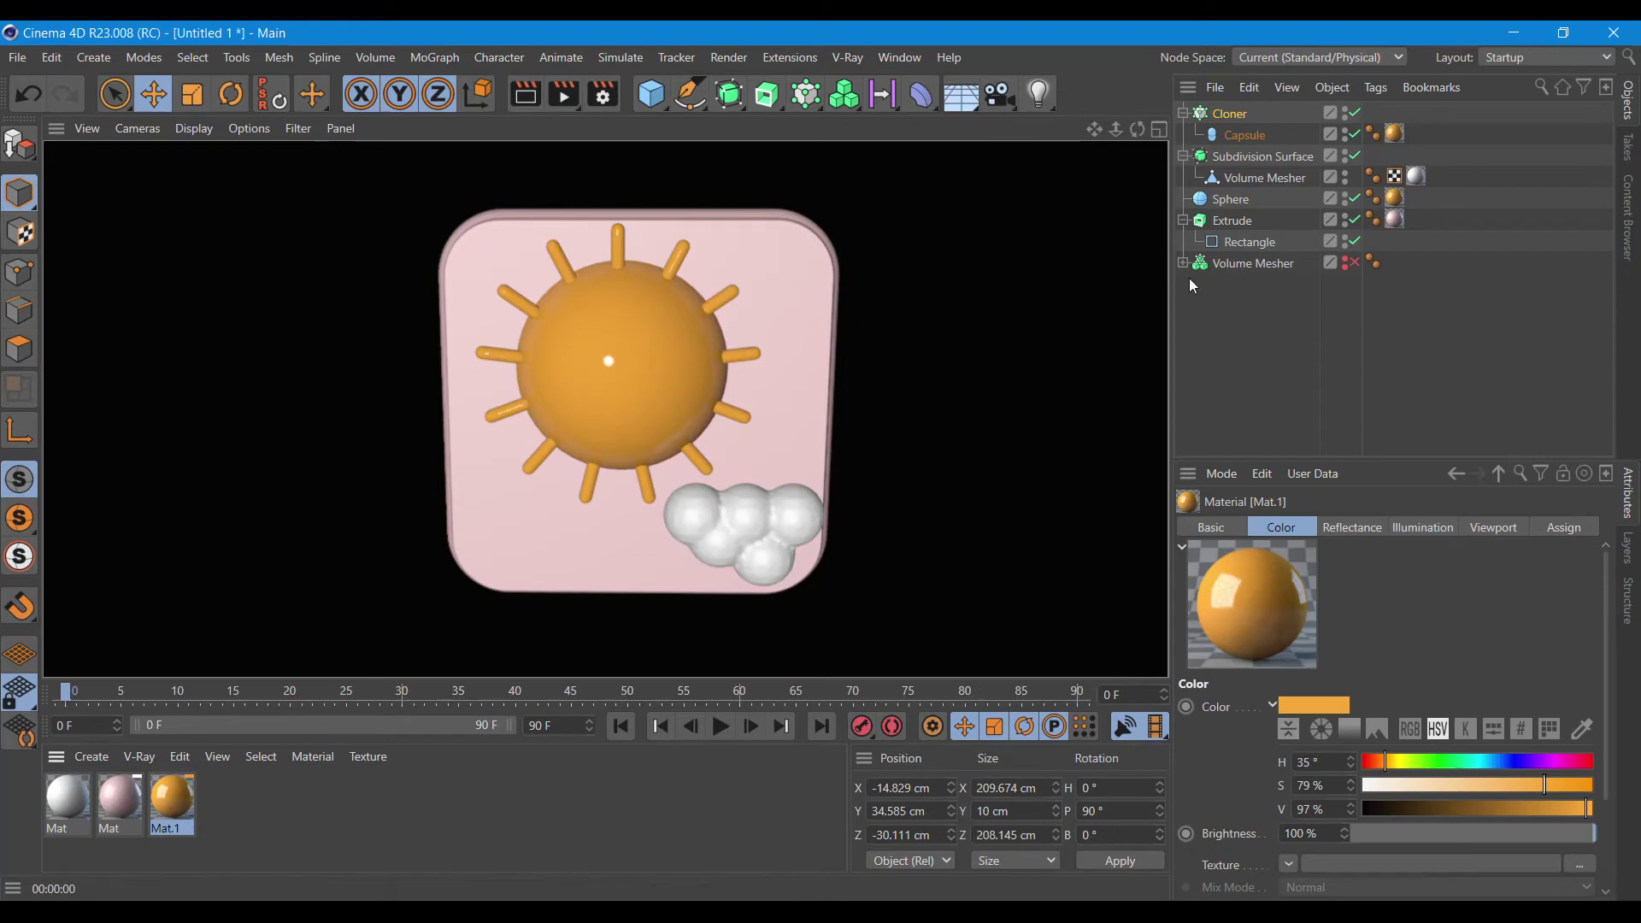
{"action": "left_click", "coordinate": [1185, 114]}
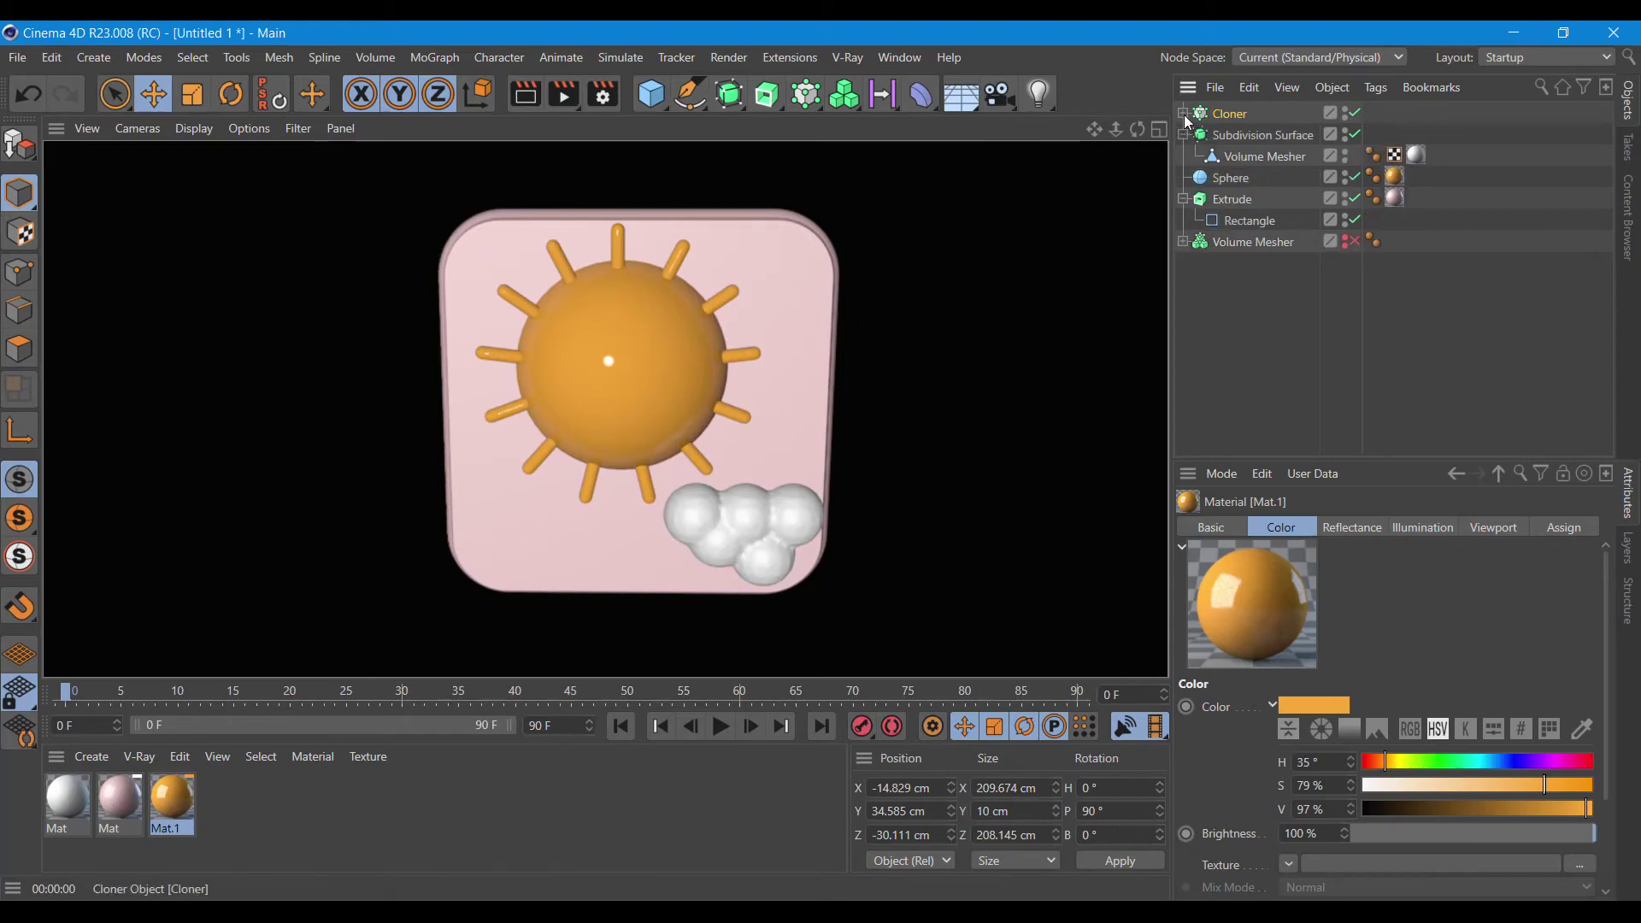
{"action": "left_click", "coordinate": [1238, 157]}
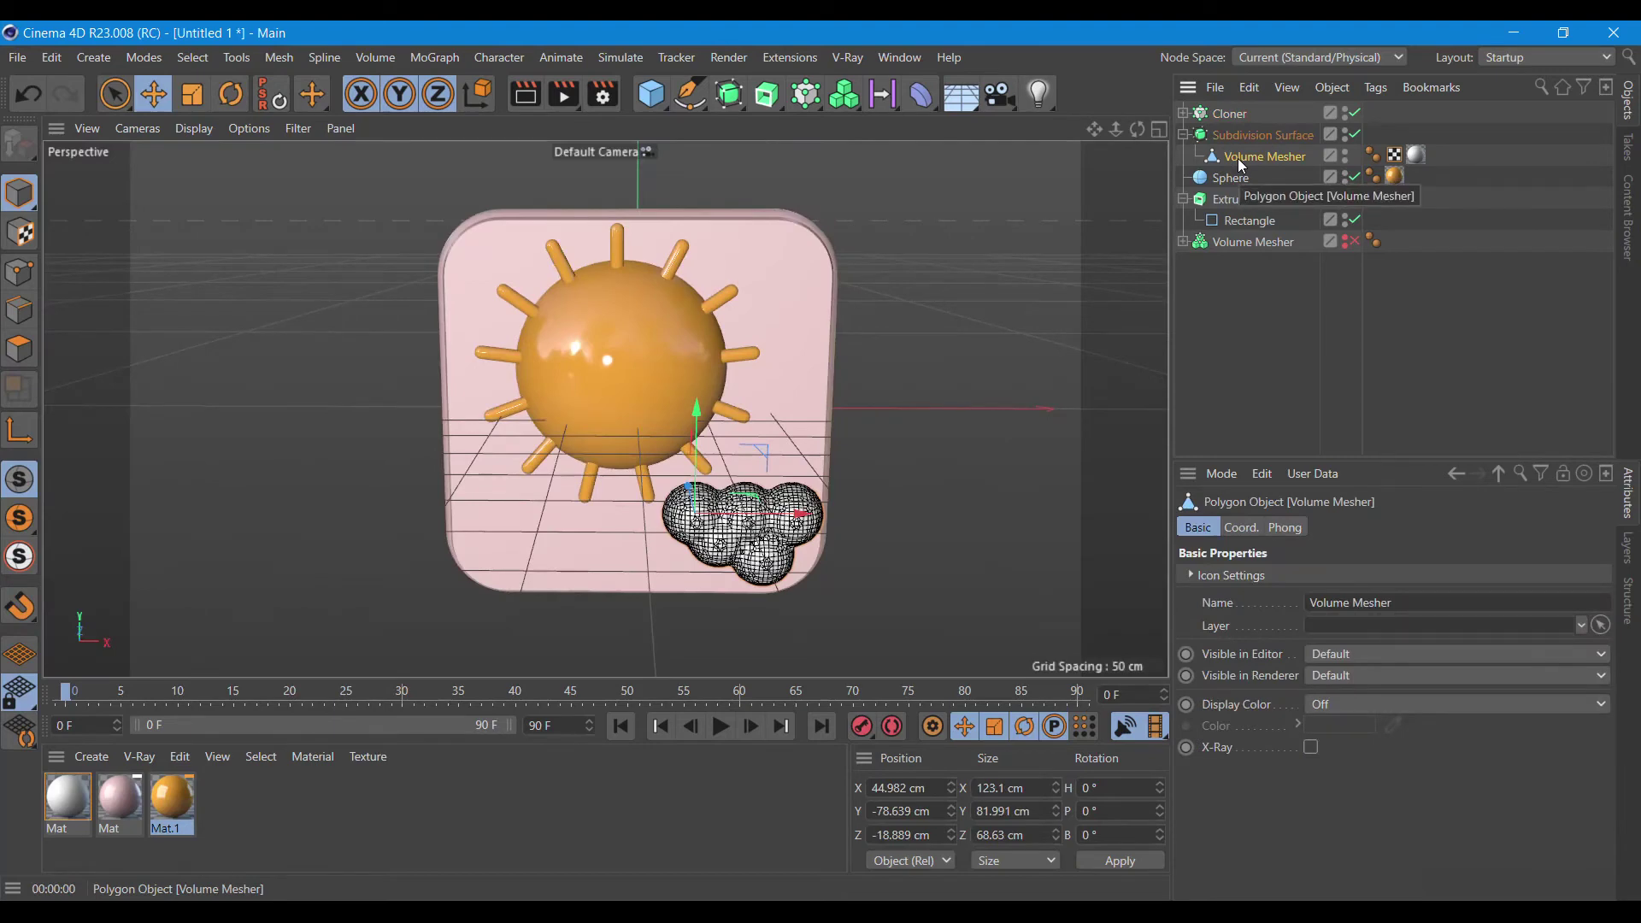
- Set the pink tile's Extrude offset to 30 cm
{"action": "mouse_move", "coordinate": [1138, 129]}
{"action": "left_mouse_down"}
{"action": "mouse_move", "coordinate": [1060, 146]}
{"action": "mouse_move", "coordinate": [1106, 149]}
{"action": "left_mouse_up"}
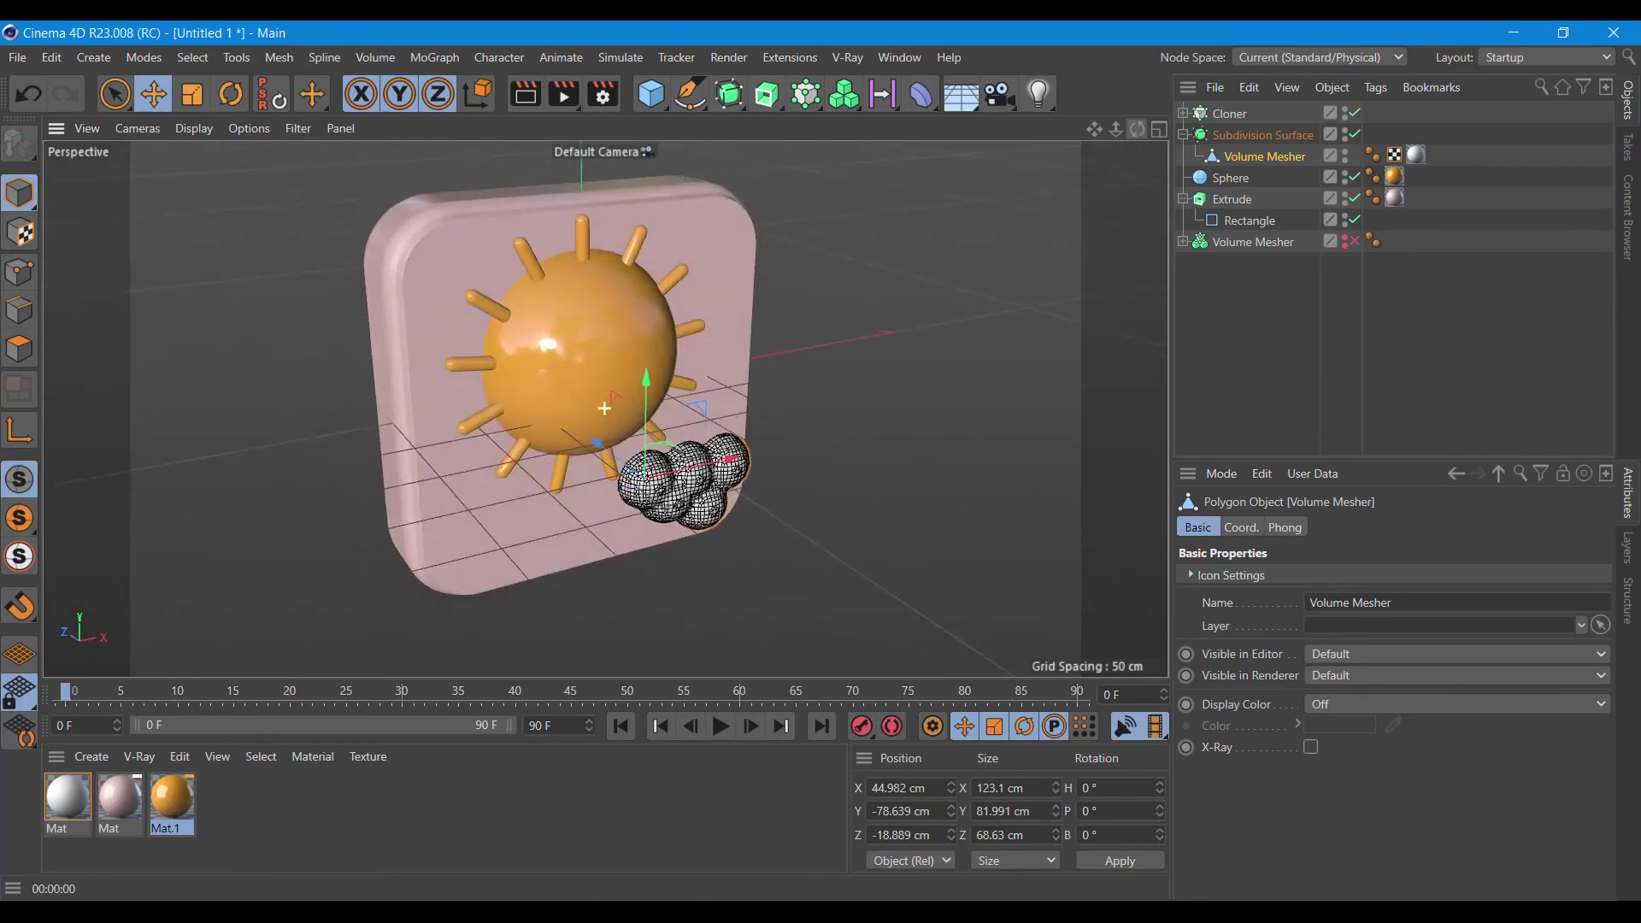
{"action": "left_click", "coordinate": [1233, 202]}
{"action": "double_click", "coordinate": [1333, 597]}
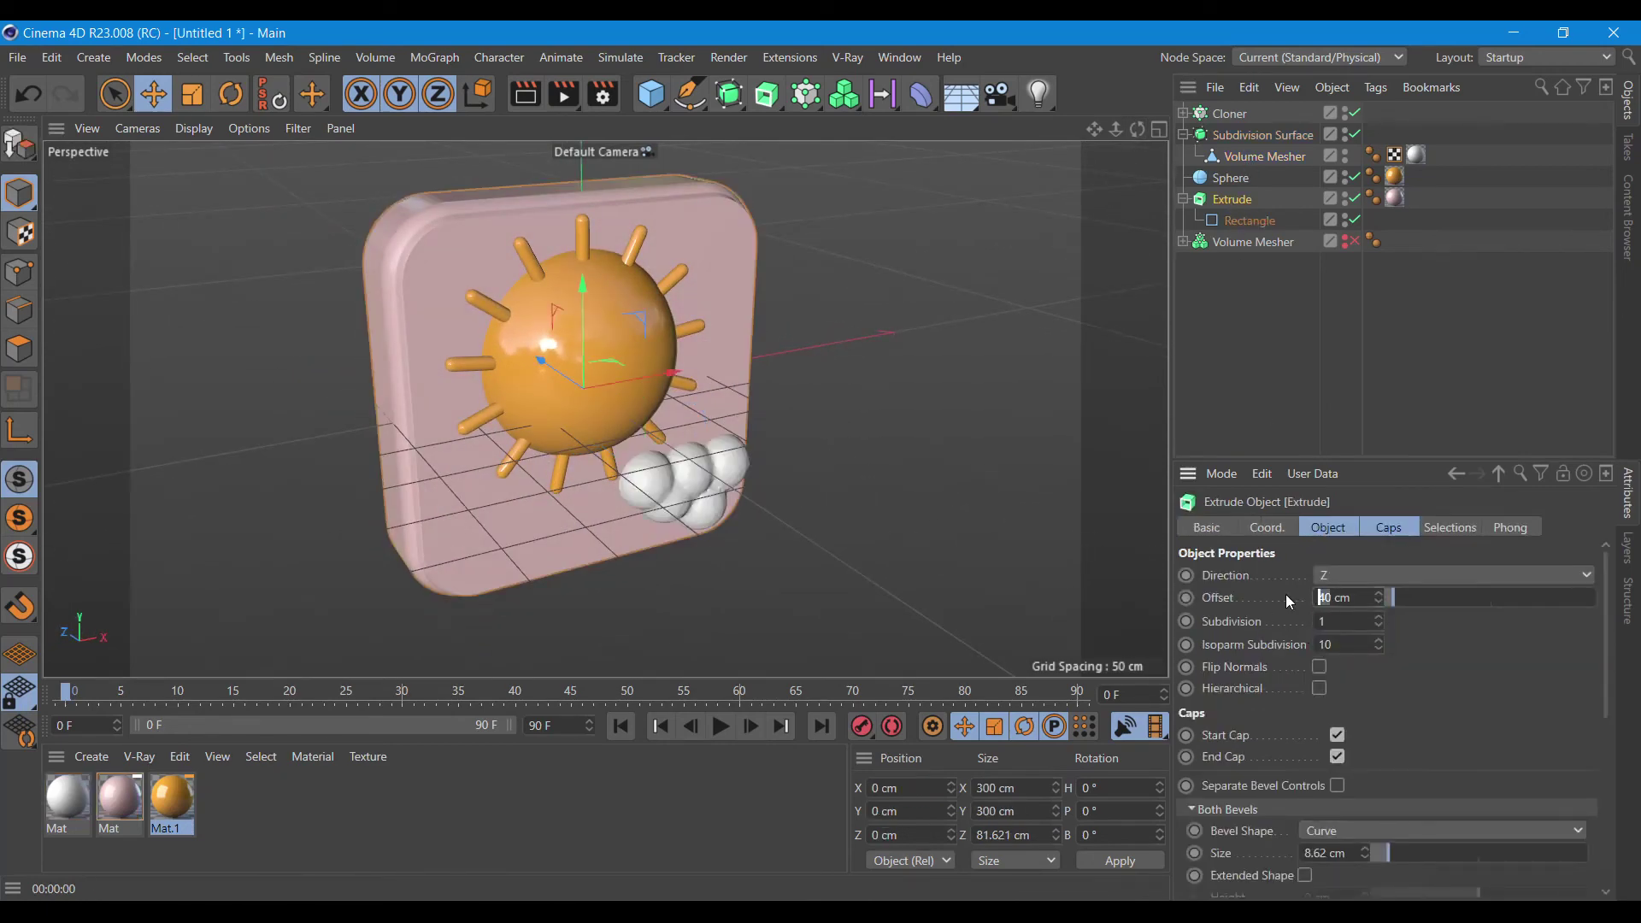
{"action": "type", "text": "30"}
{"action": "key", "text": "Return"}
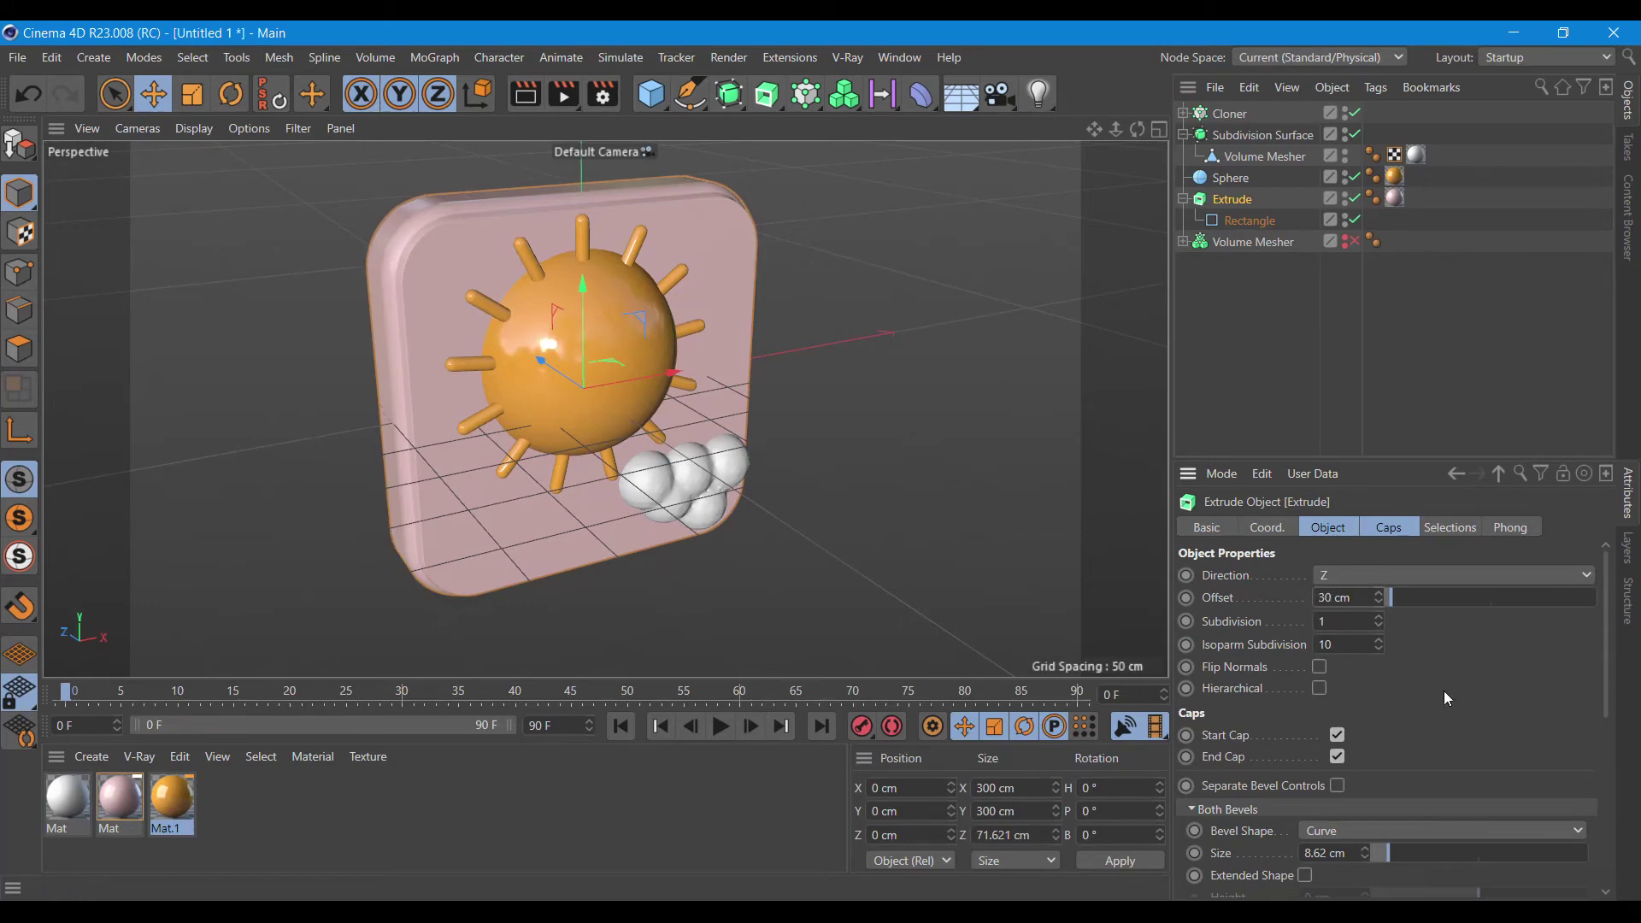
- Raise the cloud's Subdivision Surface slightly, to Y 18.186 cm
{"action": "left_click_drag", "start_coordinate": [1137, 130], "coordinate": [1150, 136]}
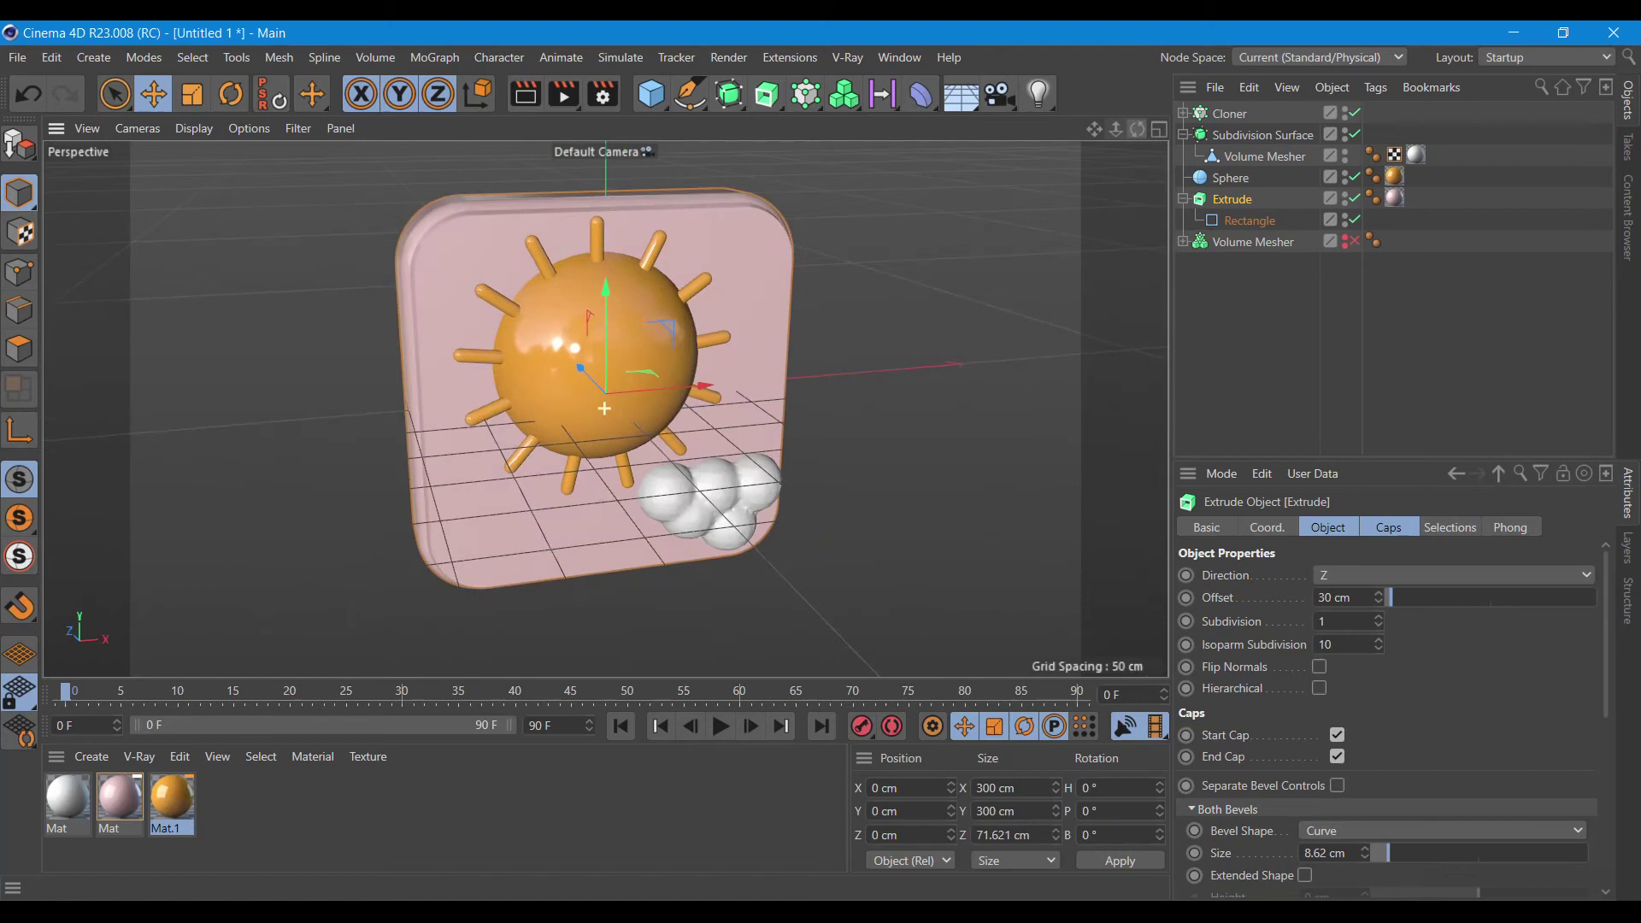
{"action": "left_click_drag", "start_coordinate": [1137, 130], "coordinate": [1134, 132]}
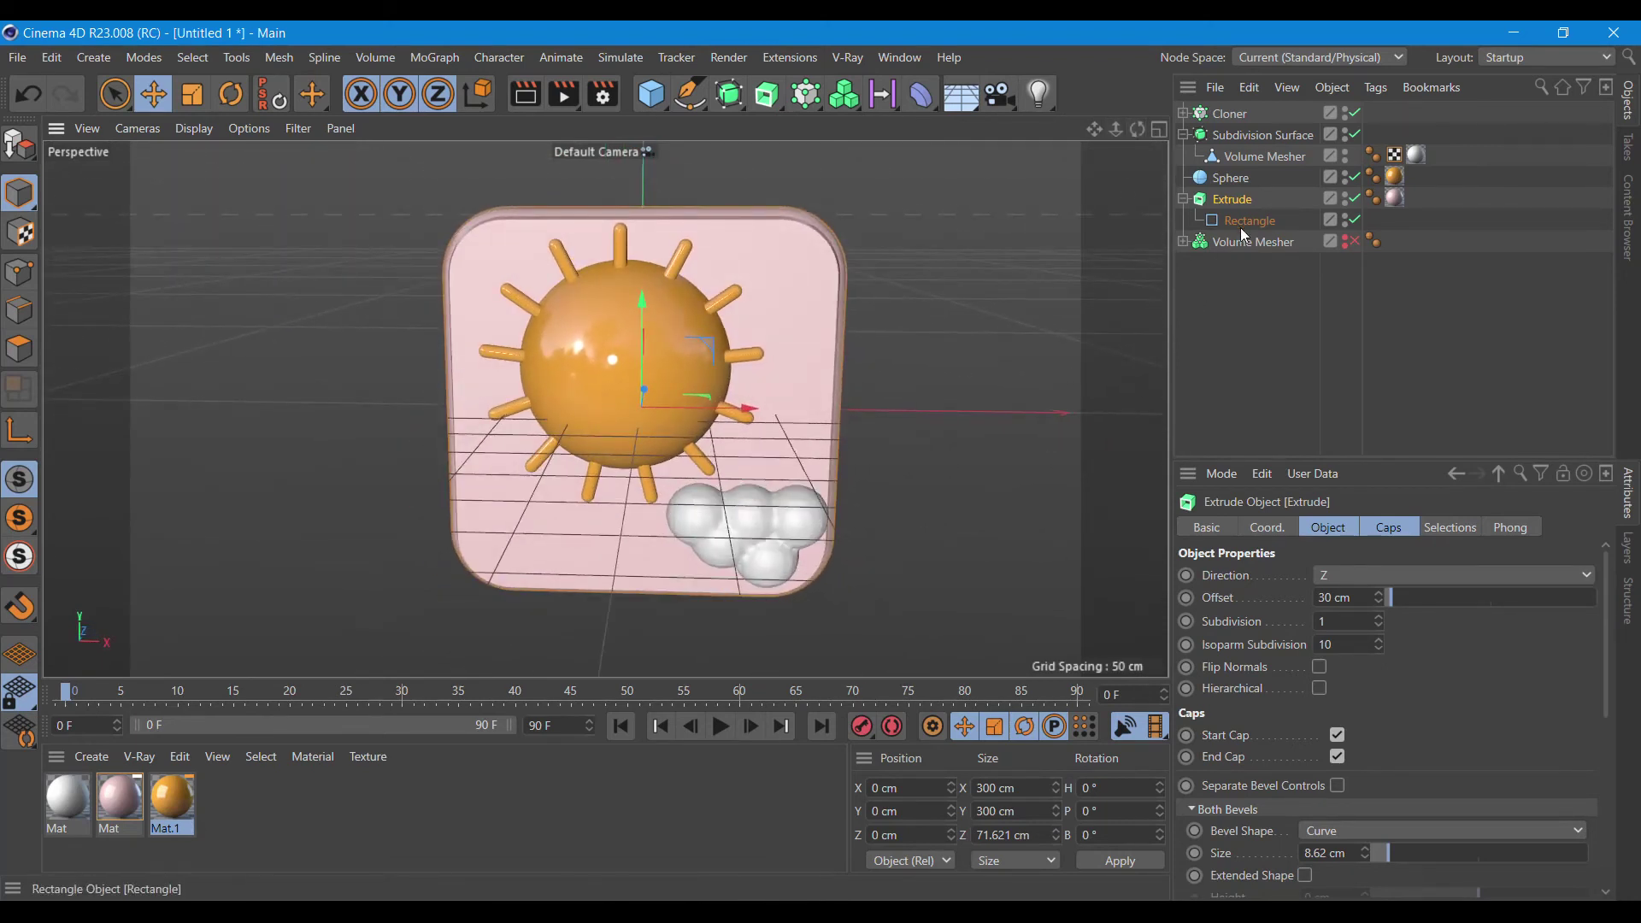
{"action": "left_click", "coordinate": [1246, 135]}
{"action": "left_click_drag", "start_coordinate": [639, 340], "coordinate": [660, 336]}
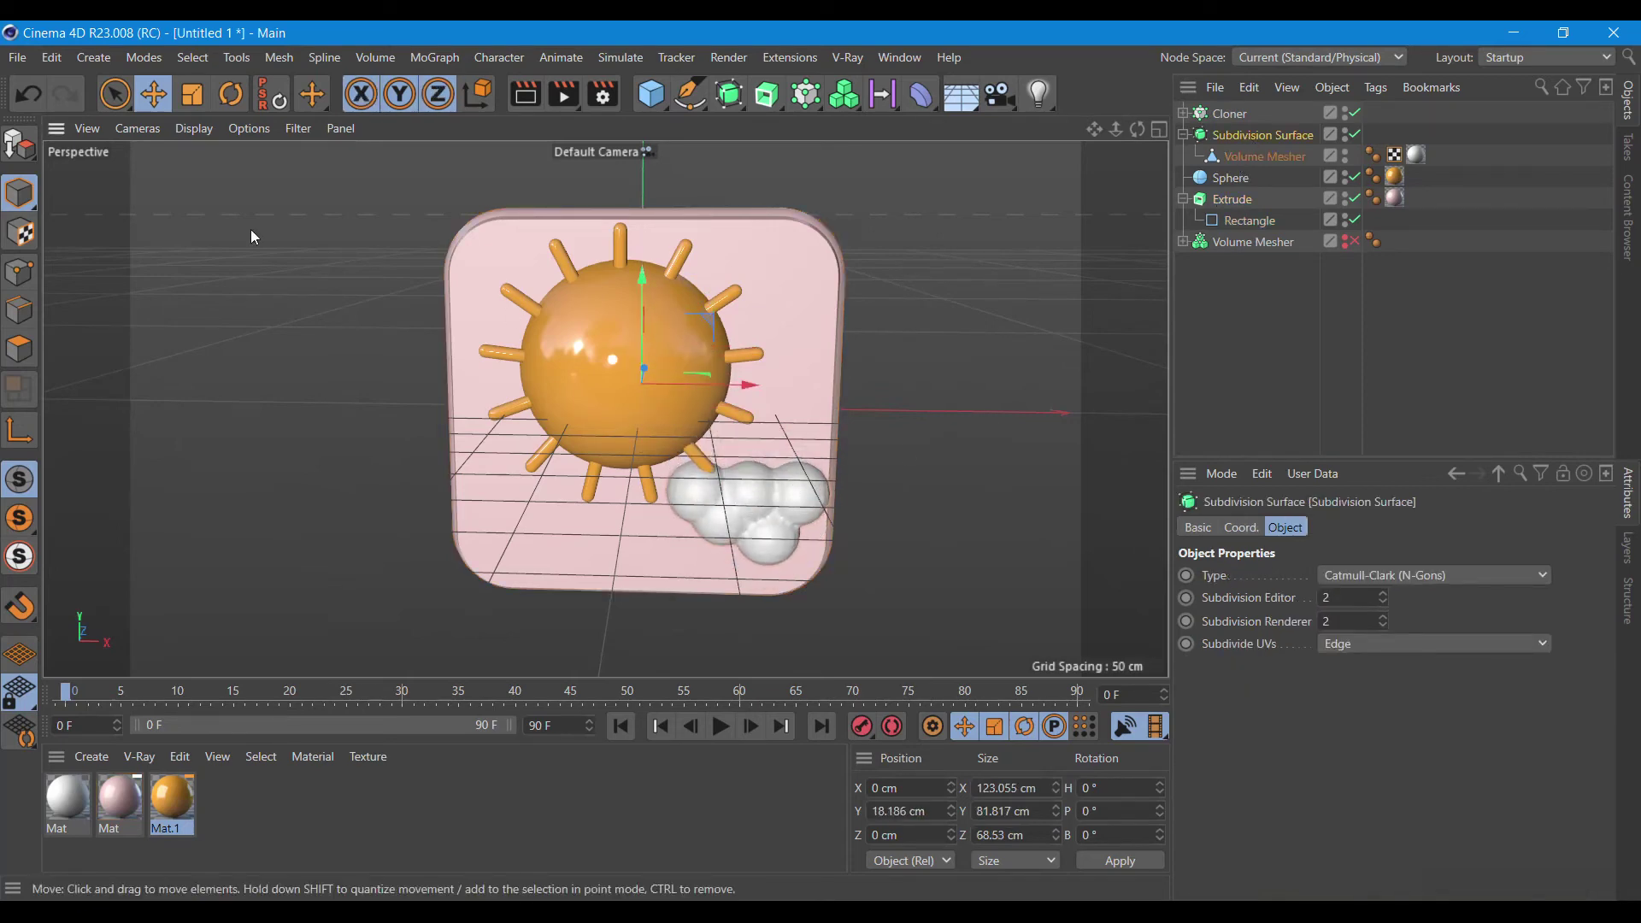
- Enlarge the cloud with the Scale tool and nudge it slightly along Z
{"action": "left_click", "coordinate": [192, 94]}
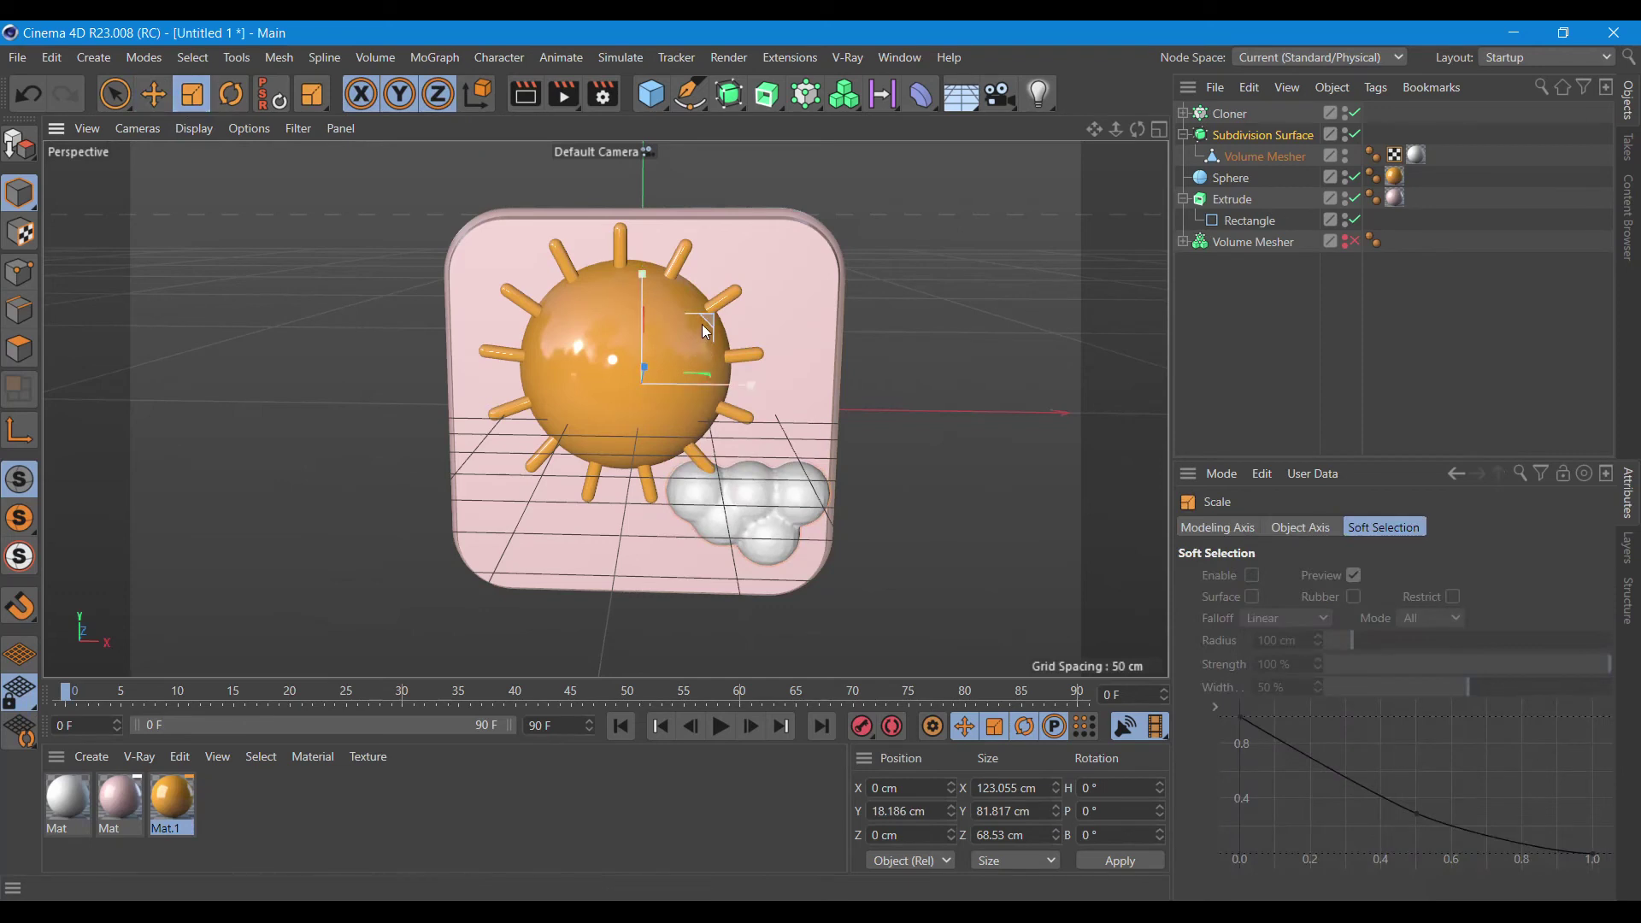
{"action": "mouse_move", "coordinate": [701, 371]}
{"action": "left_mouse_down"}
{"action": "mouse_move", "coordinate": [753, 292]}
{"action": "mouse_move", "coordinate": [782, 279]}
{"action": "mouse_move", "coordinate": [783, 297]}
{"action": "left_mouse_up"}
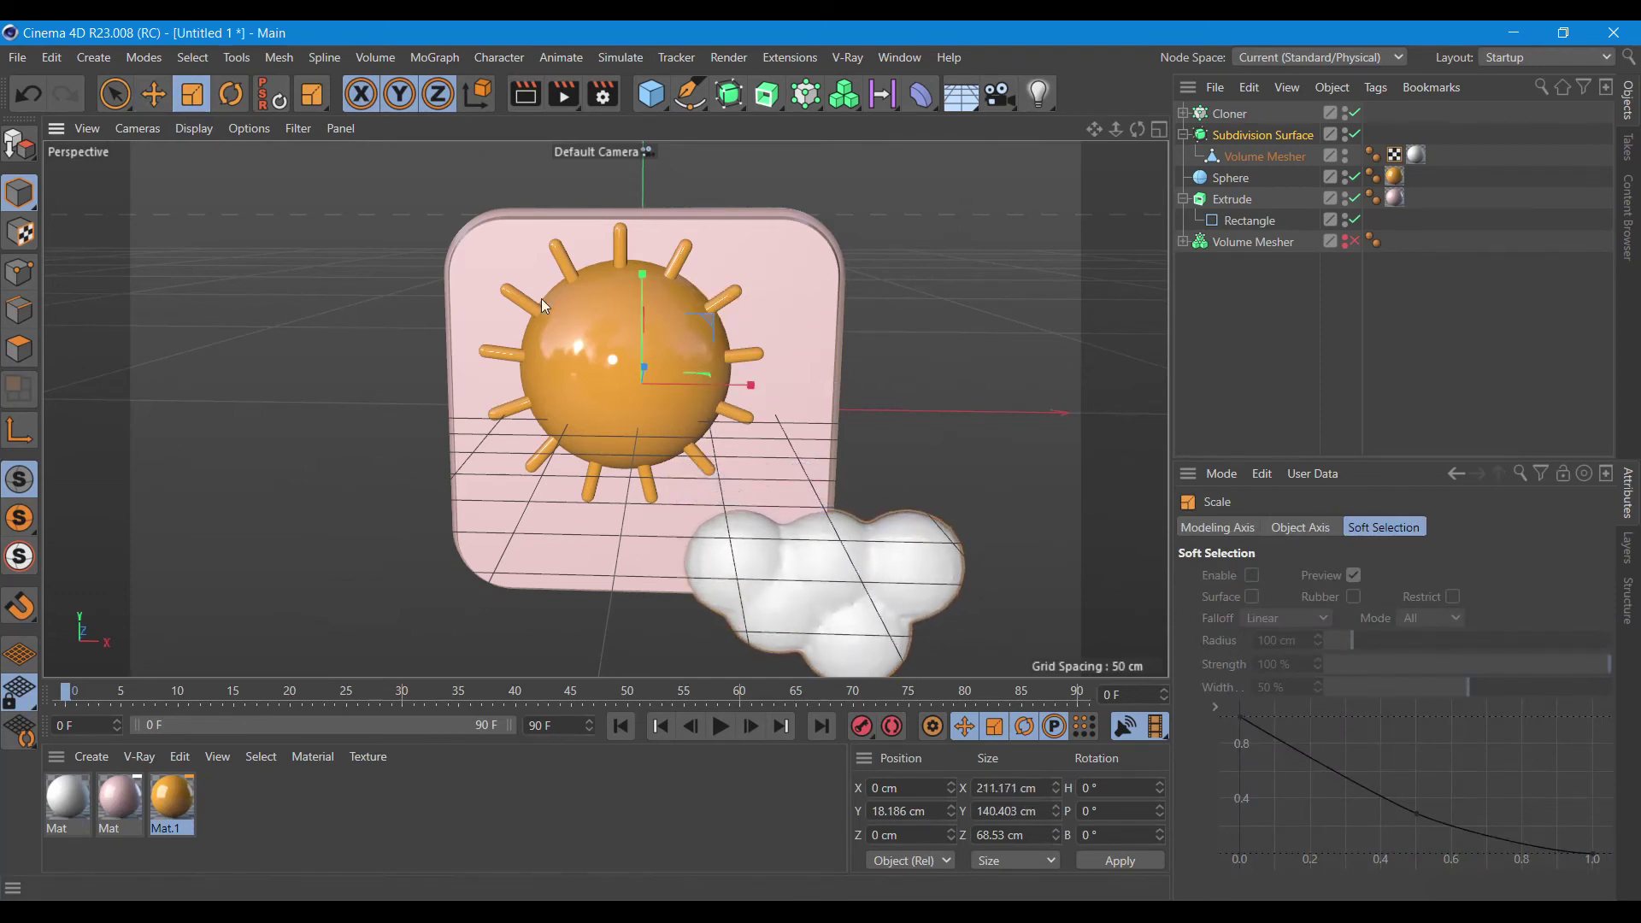
{"action": "left_click", "coordinate": [154, 94]}
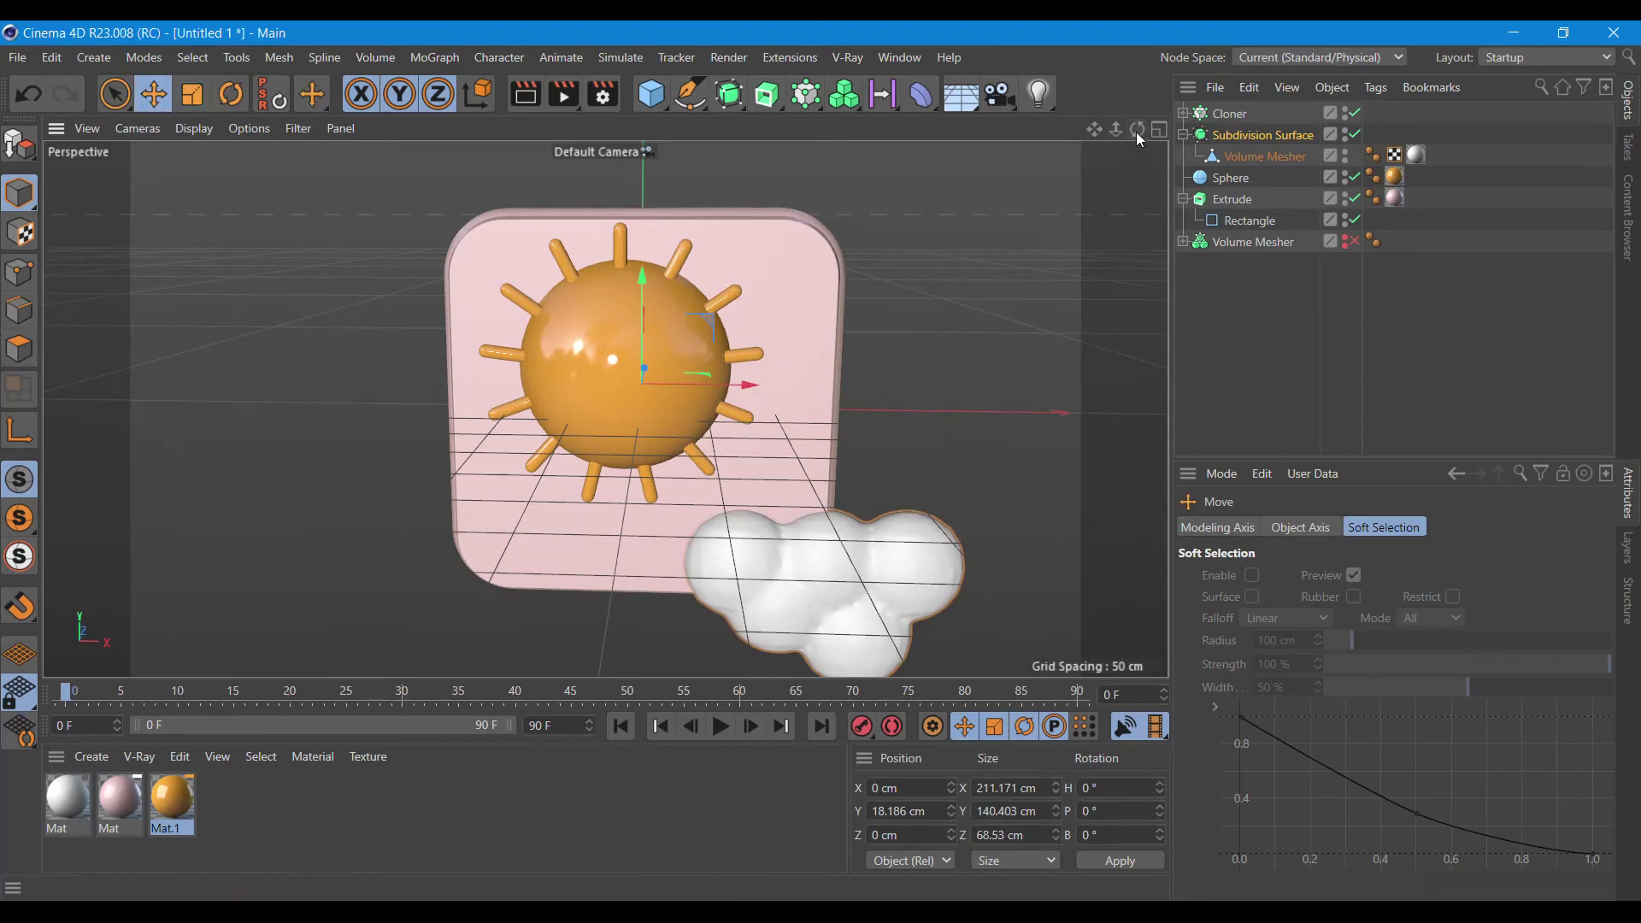
{"action": "left_click_drag", "start_coordinate": [1137, 129], "coordinate": [1033, 284]}
{"action": "mouse_move", "coordinate": [485, 357]}
{"action": "left_mouse_down"}
{"action": "mouse_move", "coordinate": [539, 374]}
{"action": "mouse_move", "coordinate": [538, 280]}
{"action": "left_mouse_up"}
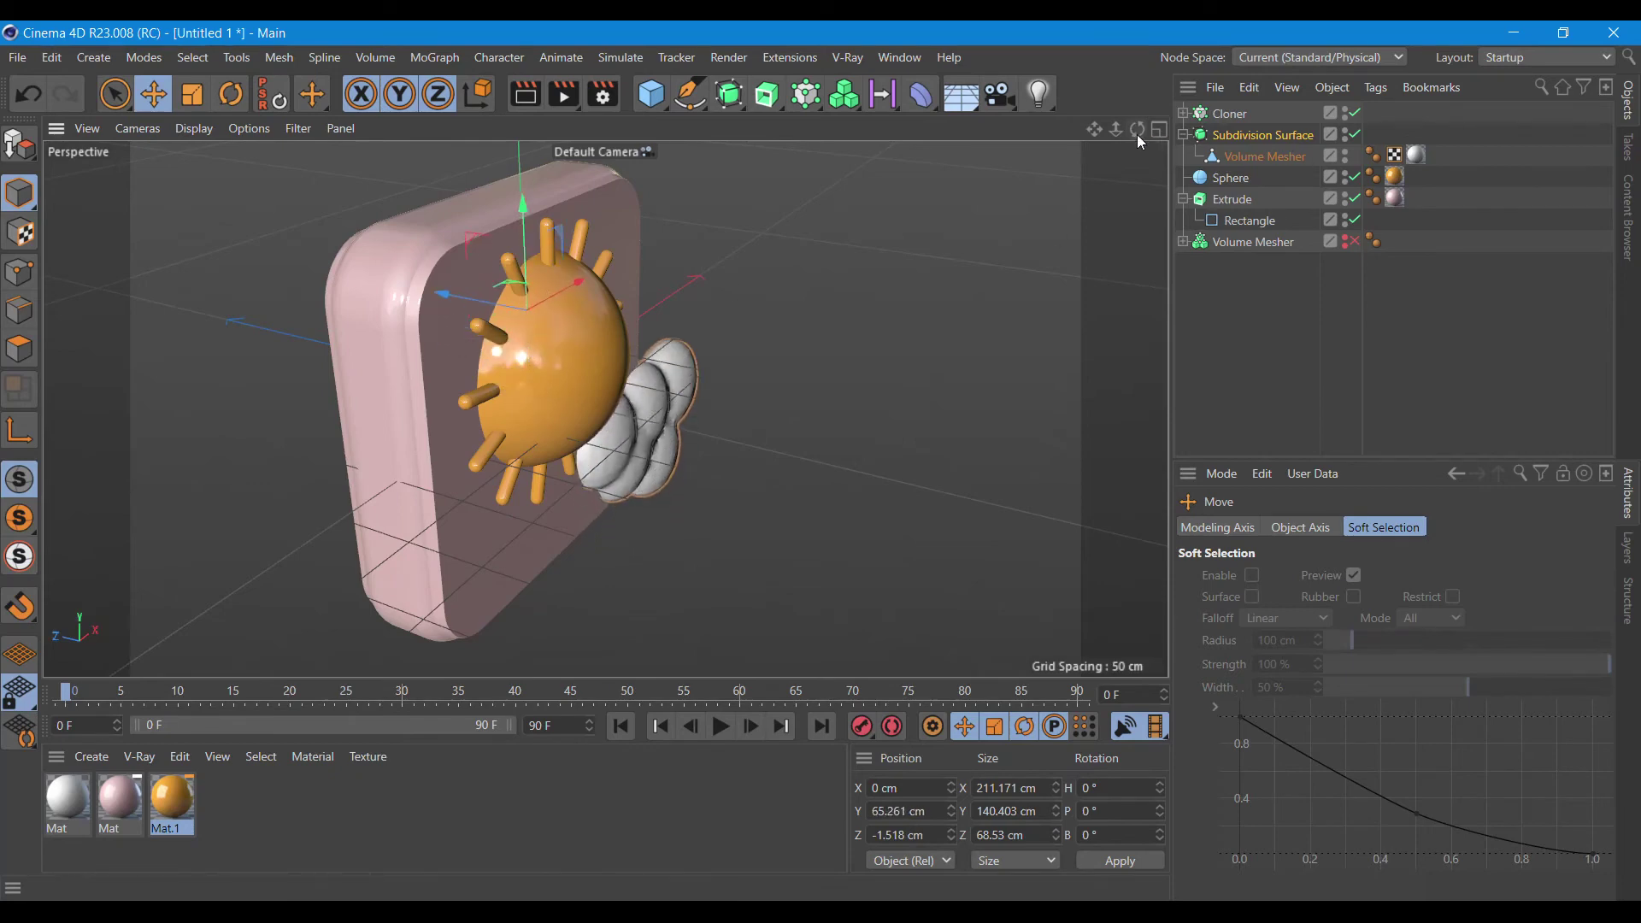
{"action": "left_click_drag", "start_coordinate": [1138, 129], "coordinate": [1069, 136]}
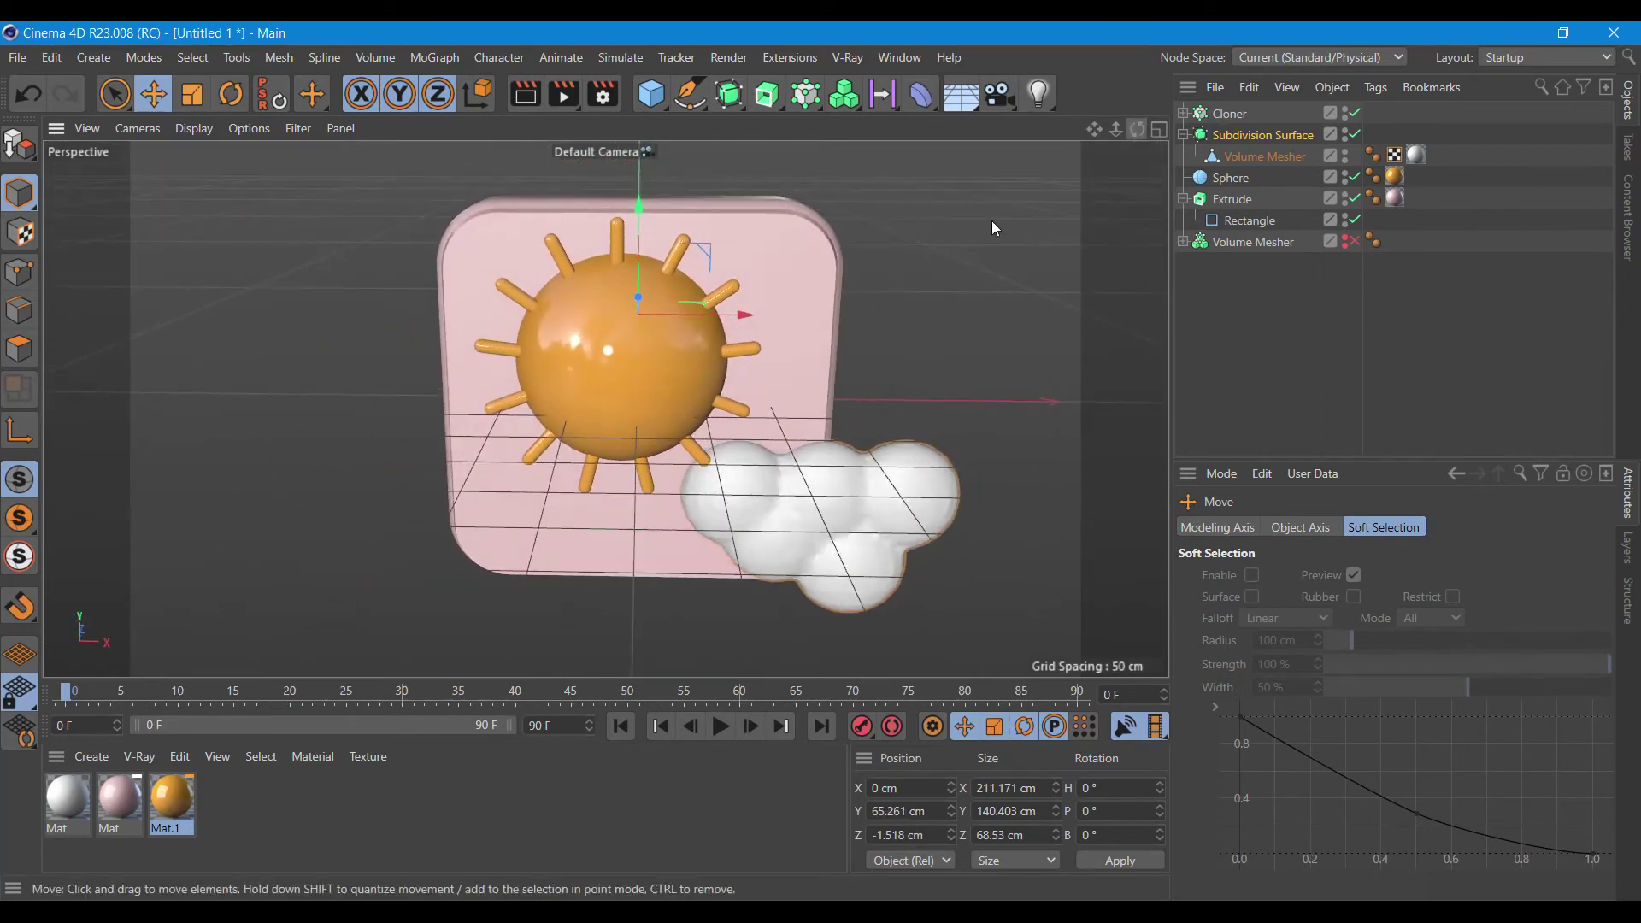
- Move the cloud left to X -119.441 cm and up over the sun, then render a preview
{"action": "left_click_drag", "start_coordinate": [719, 311], "coordinate": [583, 304]}
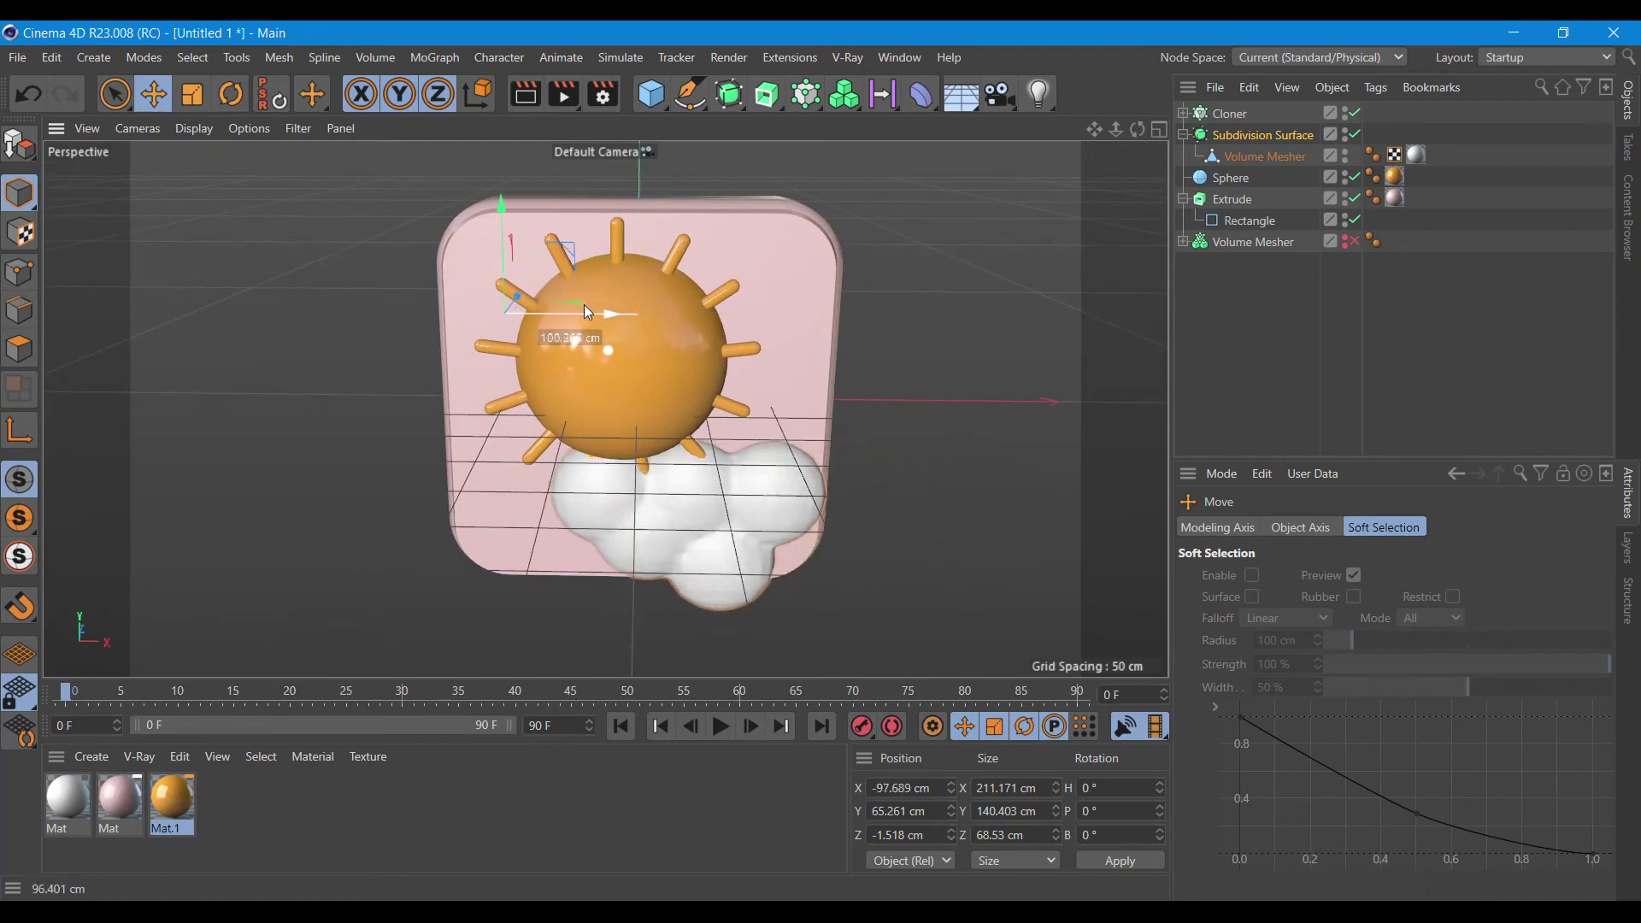
{"action": "left_click_drag", "start_coordinate": [496, 254], "coordinate": [506, 211]}
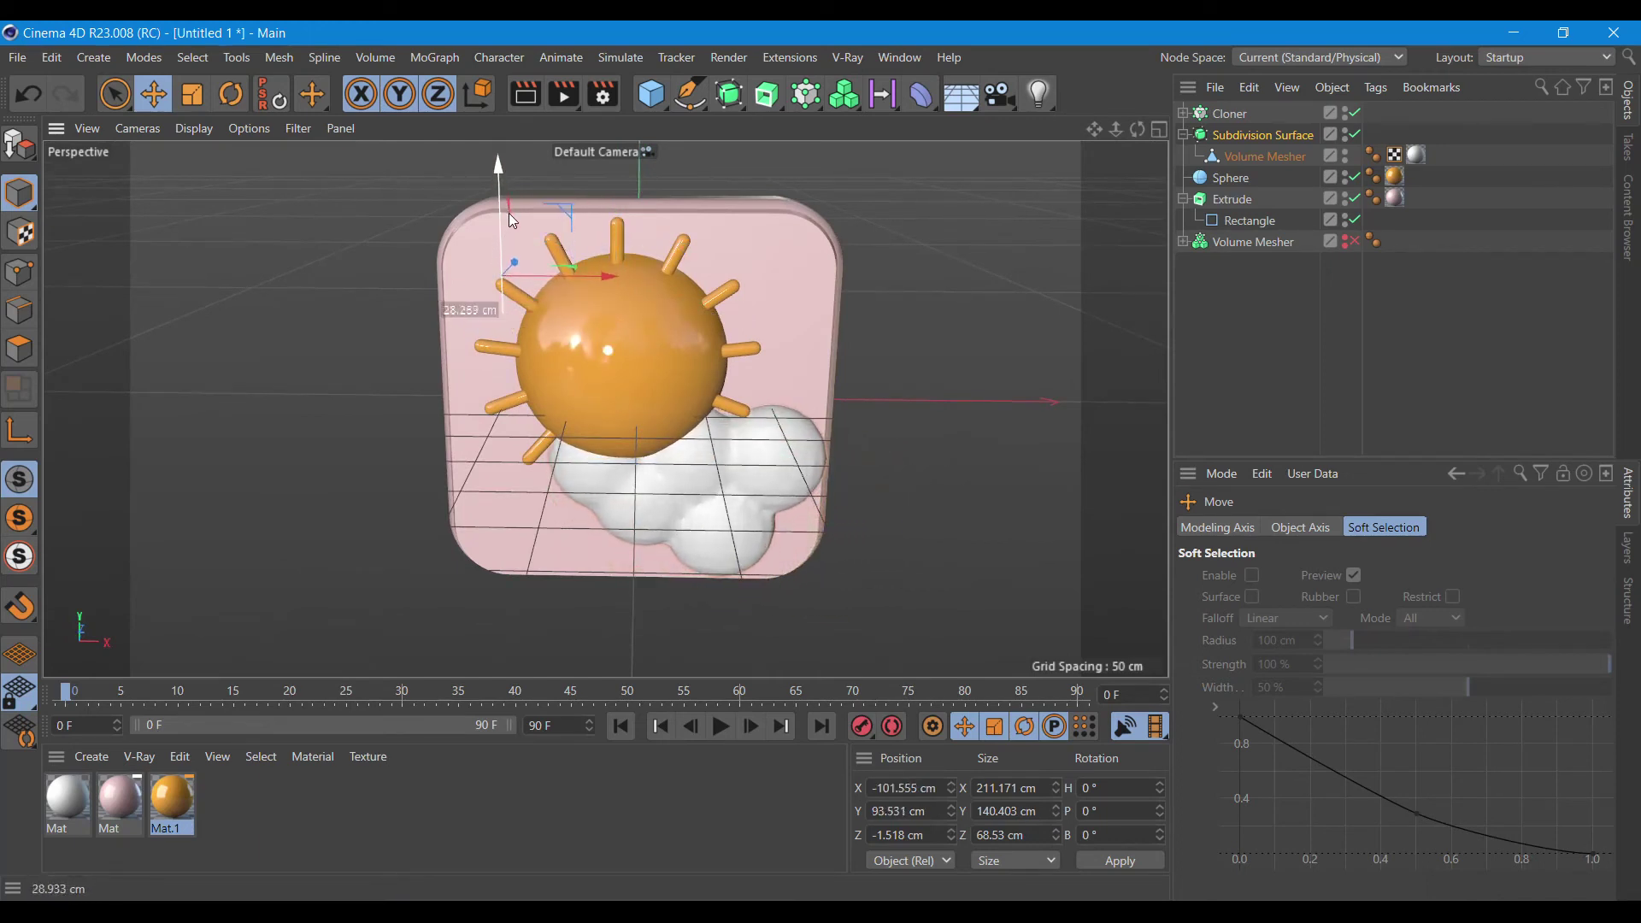
{"action": "left_click_drag", "start_coordinate": [508, 215], "coordinate": [511, 220]}
{"action": "mouse_move", "coordinate": [1137, 130]}
{"action": "left_mouse_down"}
{"action": "mouse_move", "coordinate": [814, 270]}
{"action": "mouse_move", "coordinate": [616, 314]}
{"action": "left_mouse_up"}
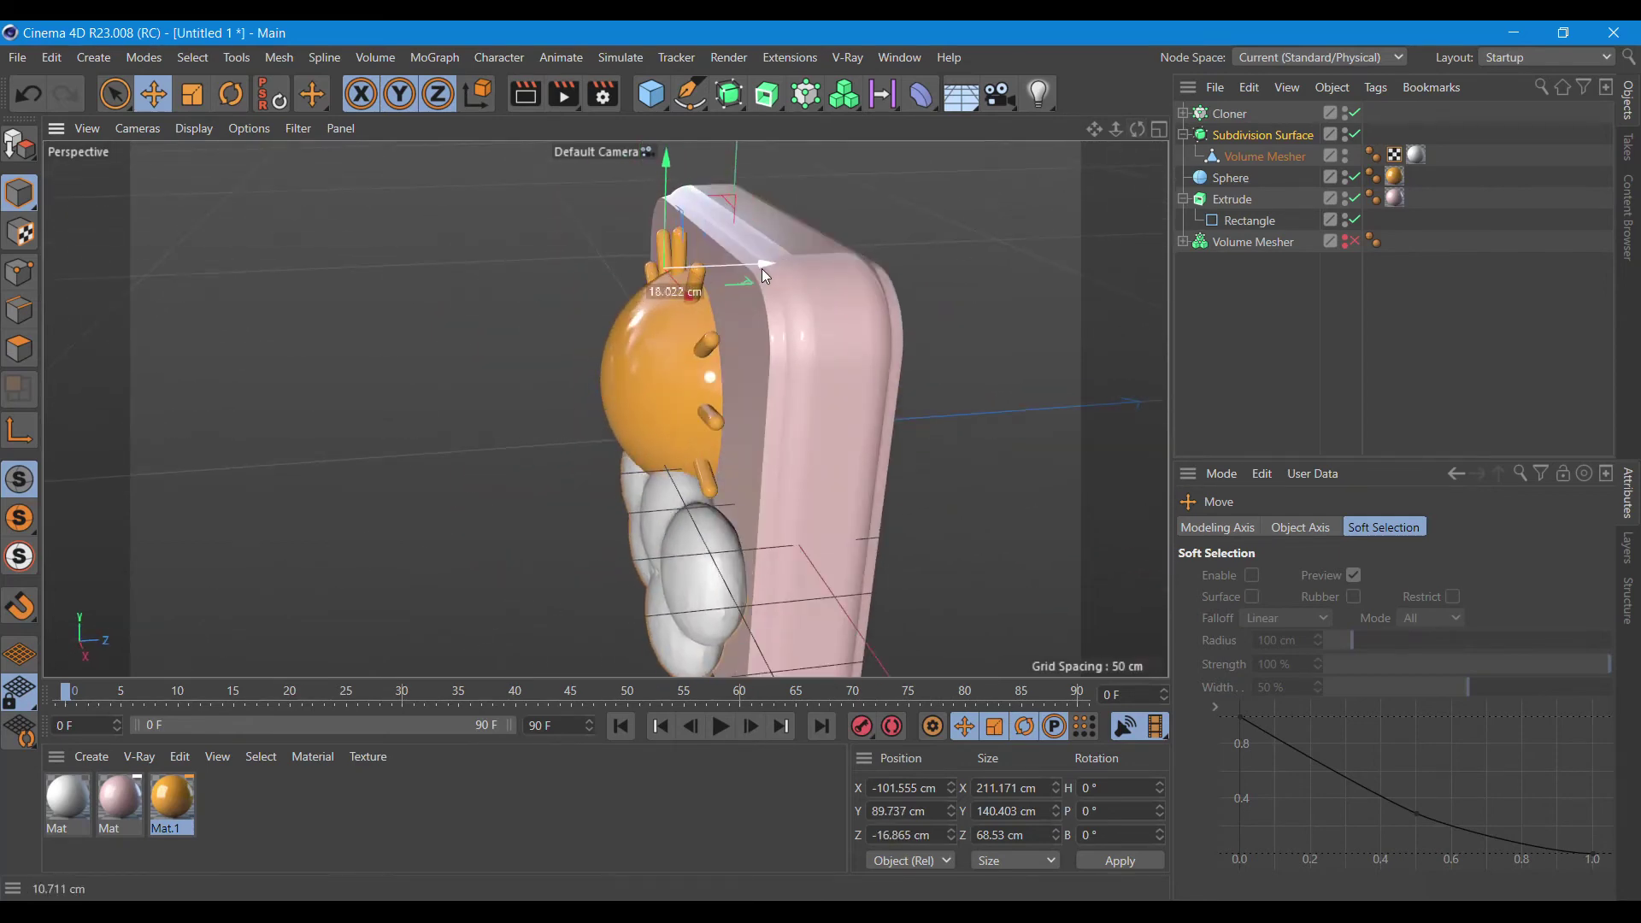
{"action": "mouse_move", "coordinate": [600, 246]}
{"action": "left_mouse_down"}
{"action": "mouse_move", "coordinate": [631, 212]}
{"action": "mouse_move", "coordinate": [748, 244]}
{"action": "left_mouse_up"}
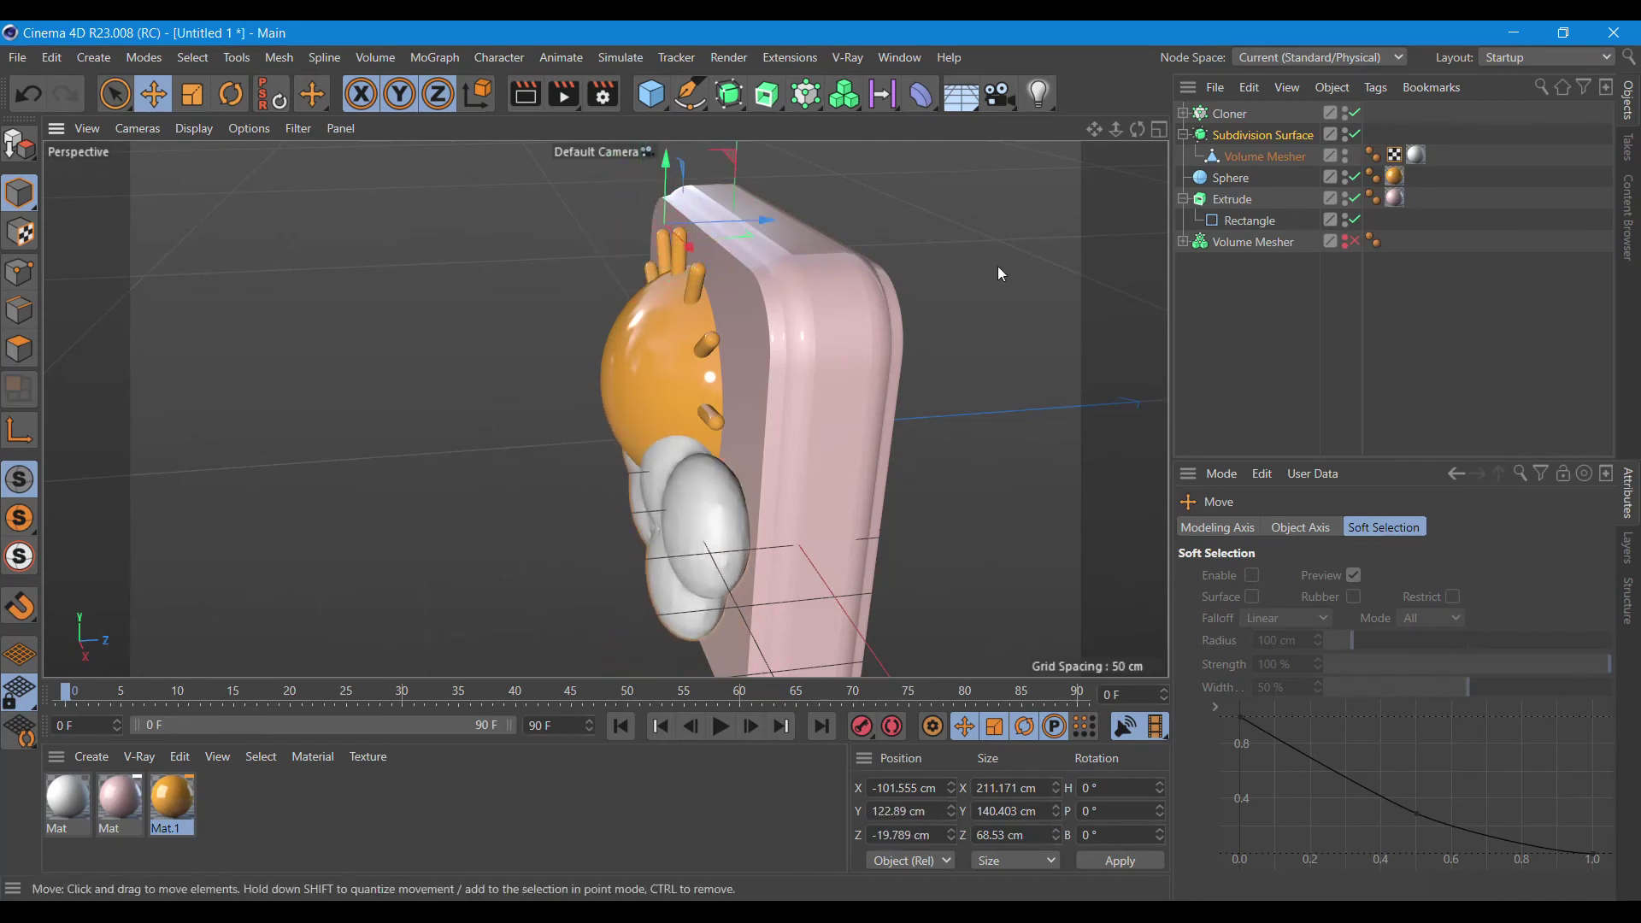
{"action": "left_click_drag", "start_coordinate": [1136, 128], "coordinate": [1077, 130]}
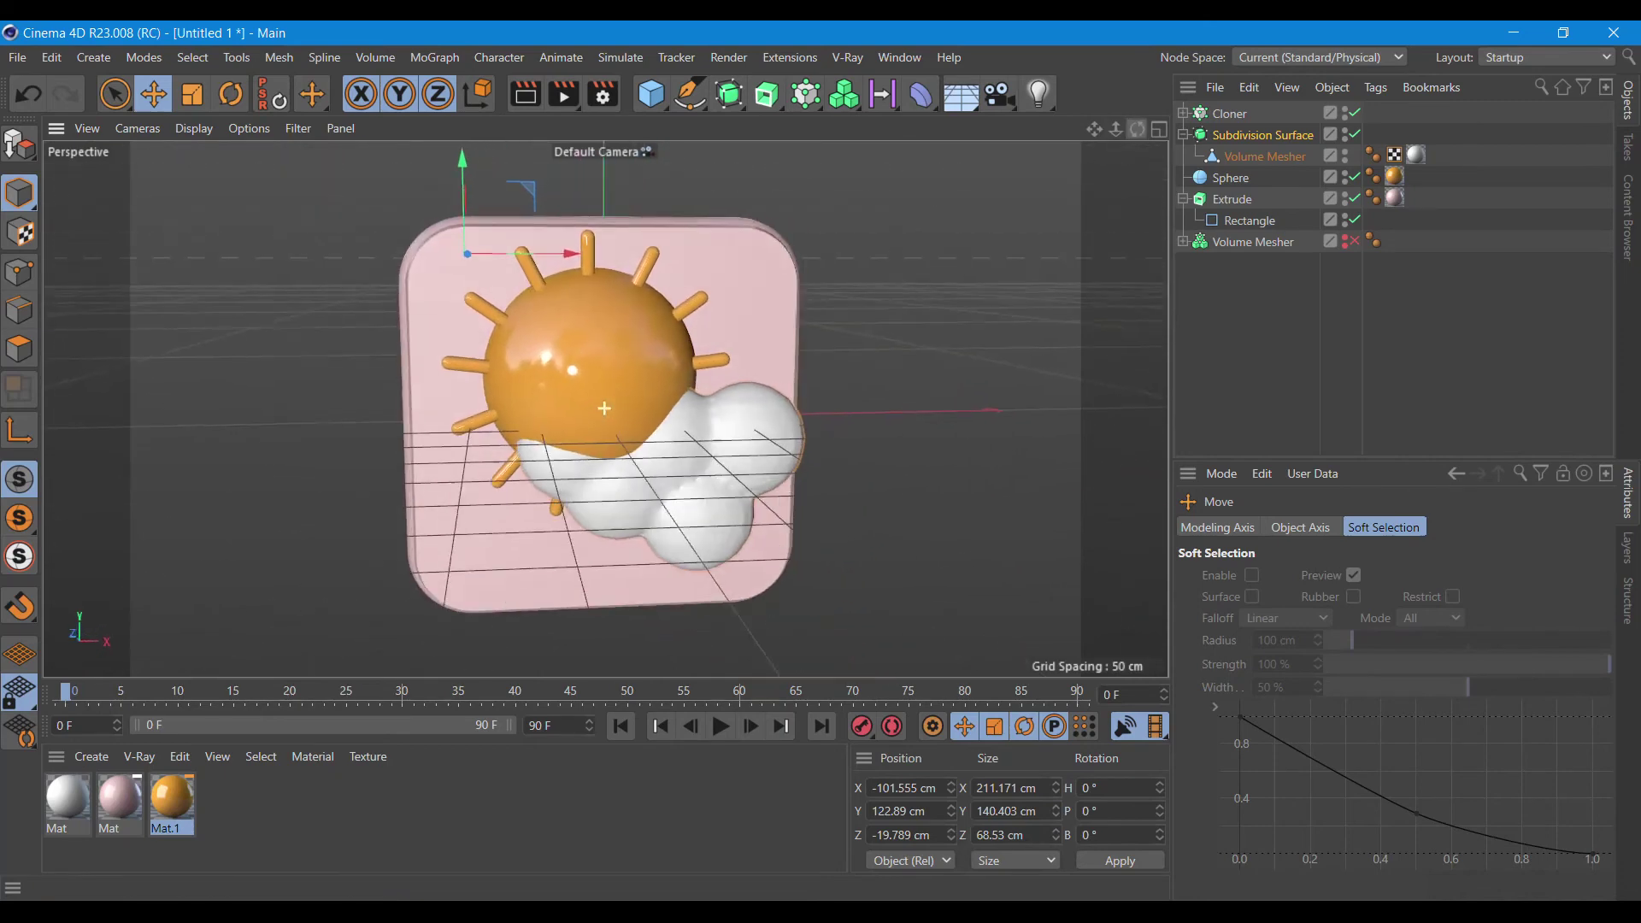
{"action": "left_click_drag", "start_coordinate": [1077, 130], "coordinate": [668, 269]}
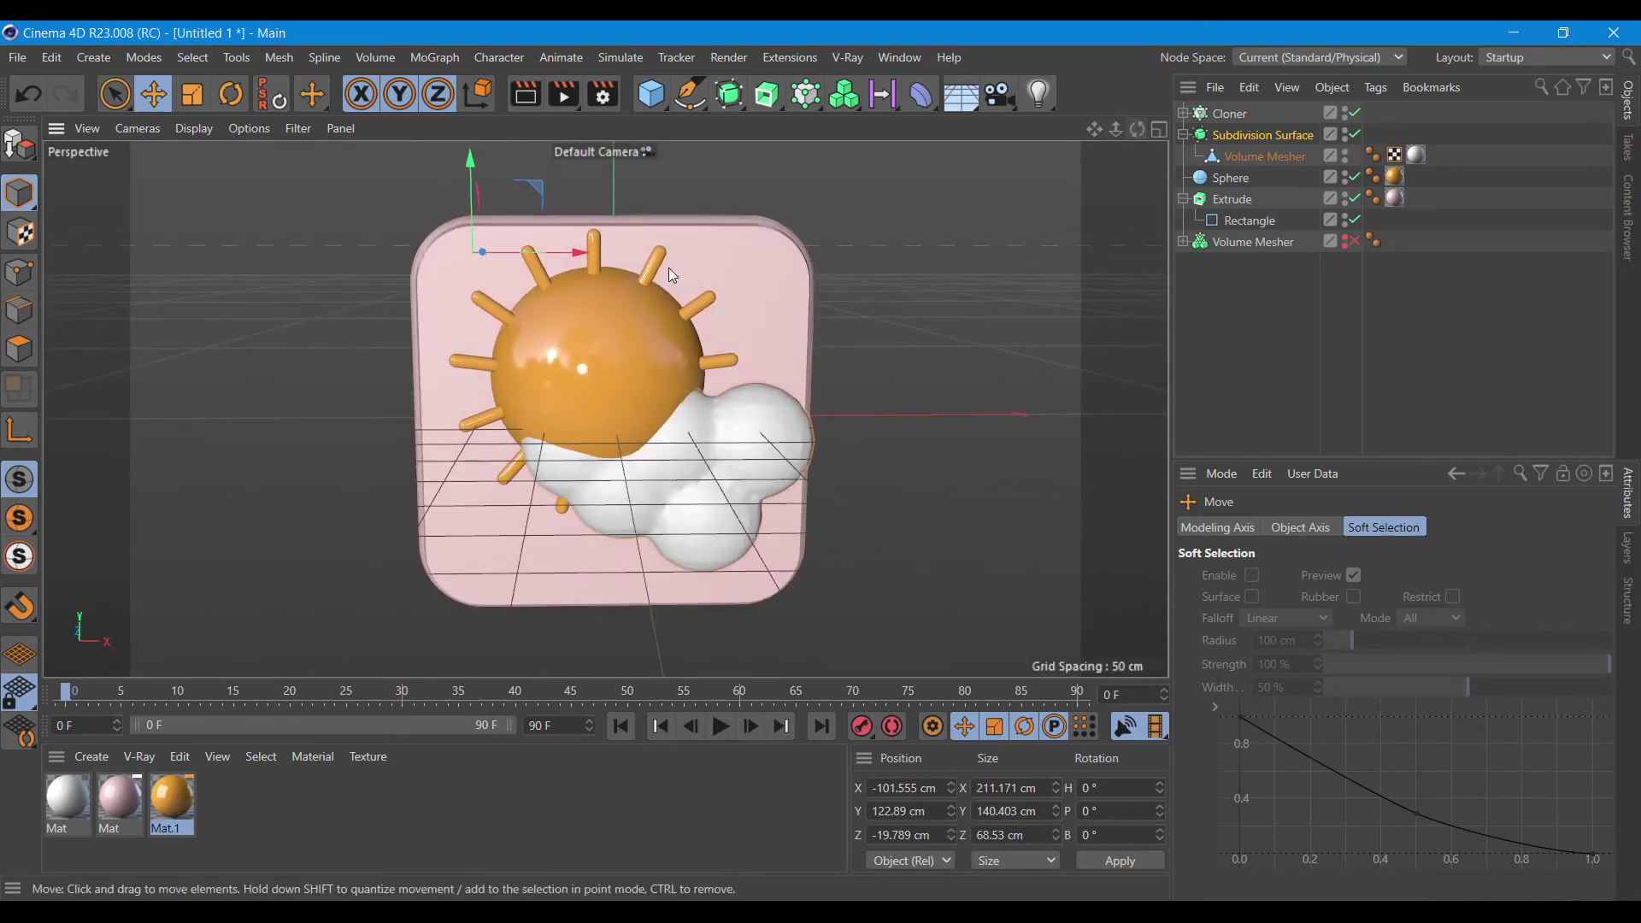
{"action": "left_click_drag", "start_coordinate": [566, 260], "coordinate": [541, 258]}
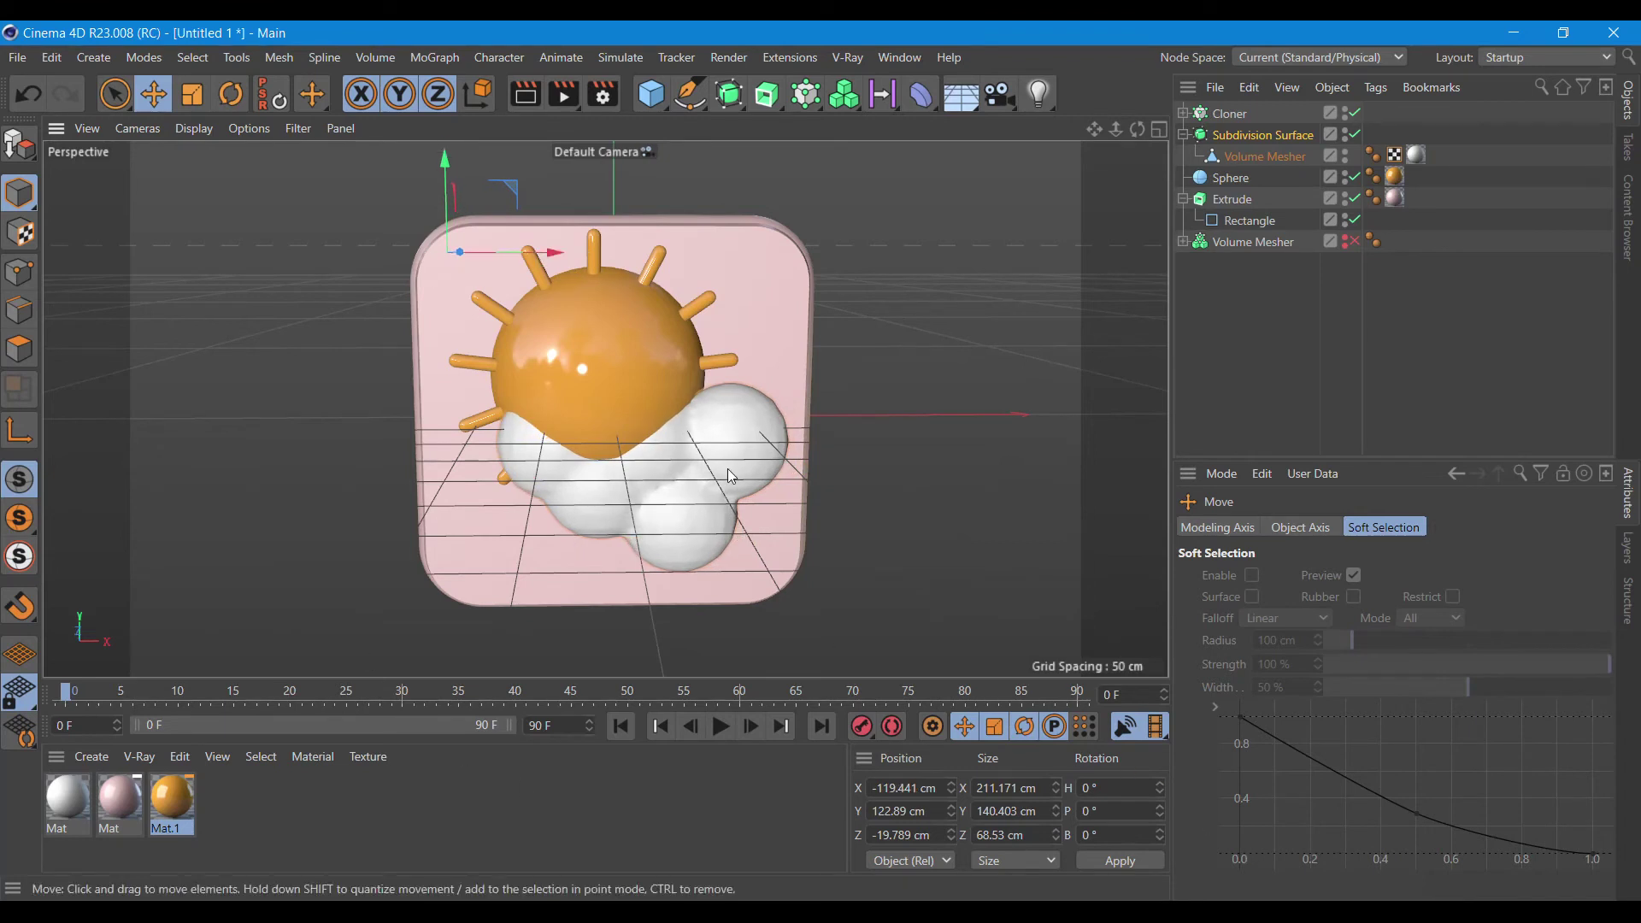
{"action": "left_click", "coordinate": [524, 94]}
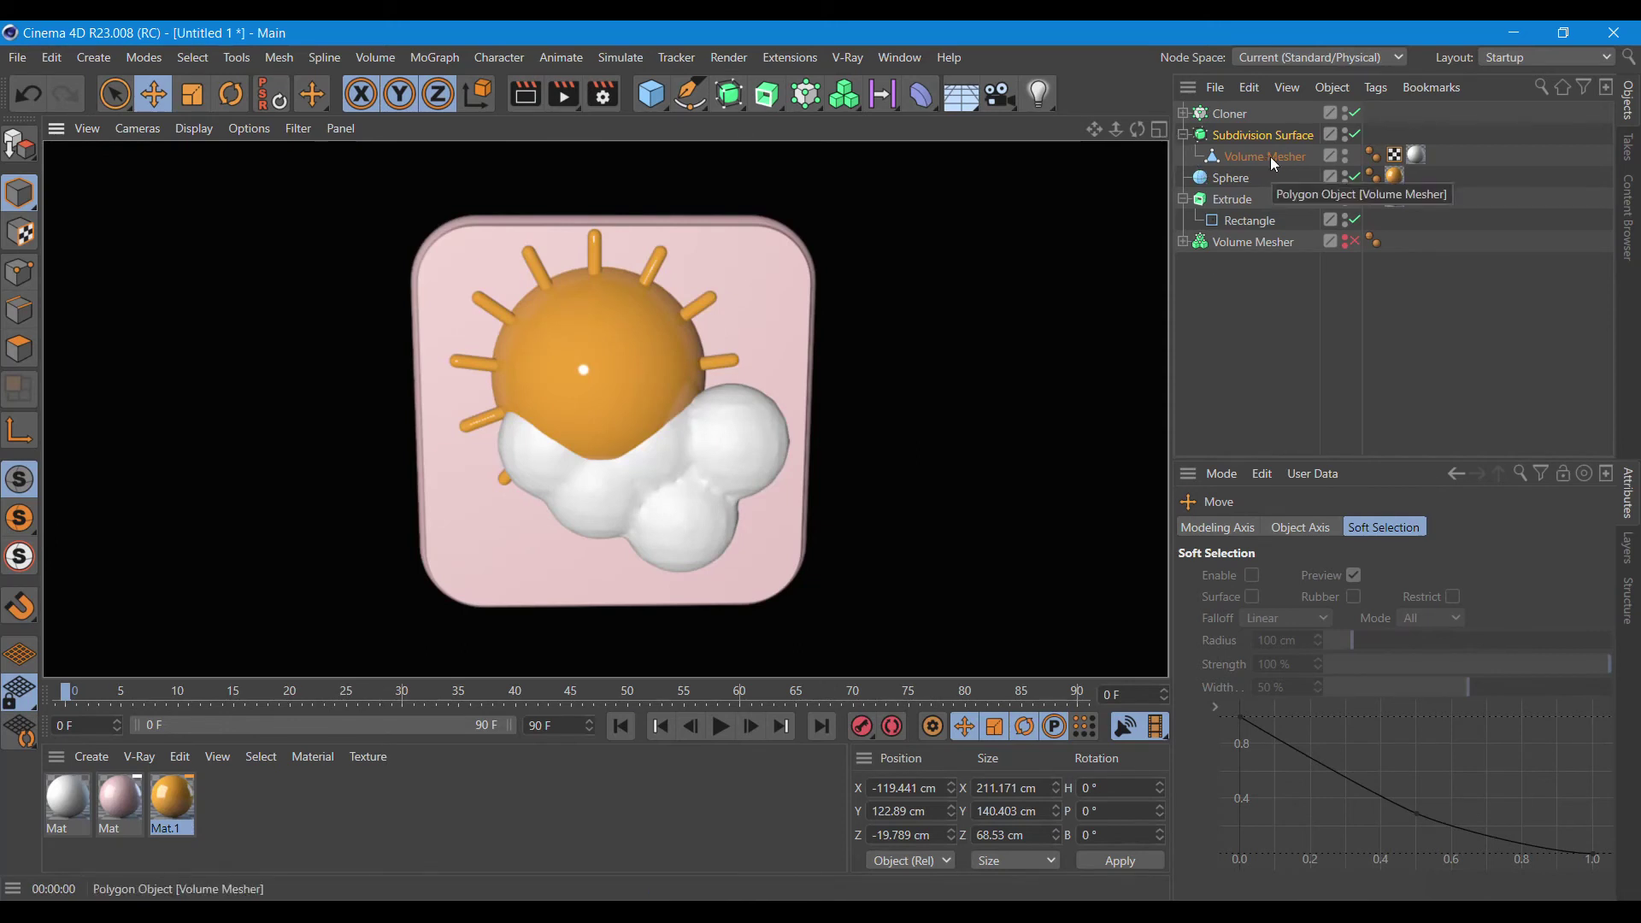
- Collapse the Extrude and Subdivision Surface hierarchies, then expand and select the sun-ray Cloner
{"action": "left_click", "coordinate": [1183, 199]}
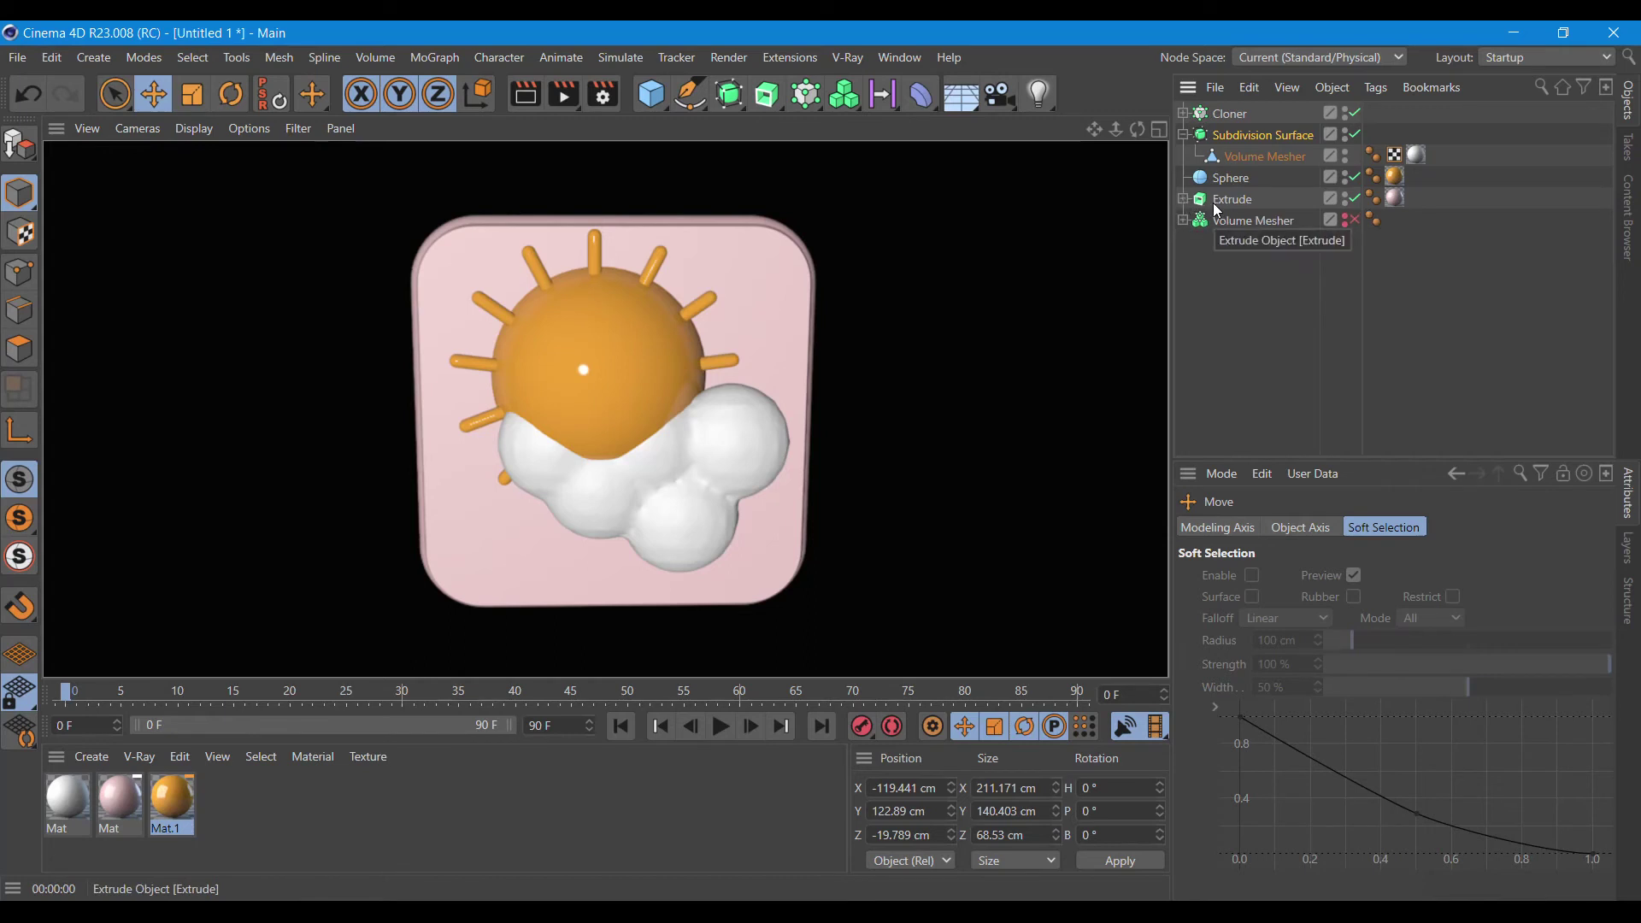
{"action": "left_click", "coordinate": [1214, 204]}
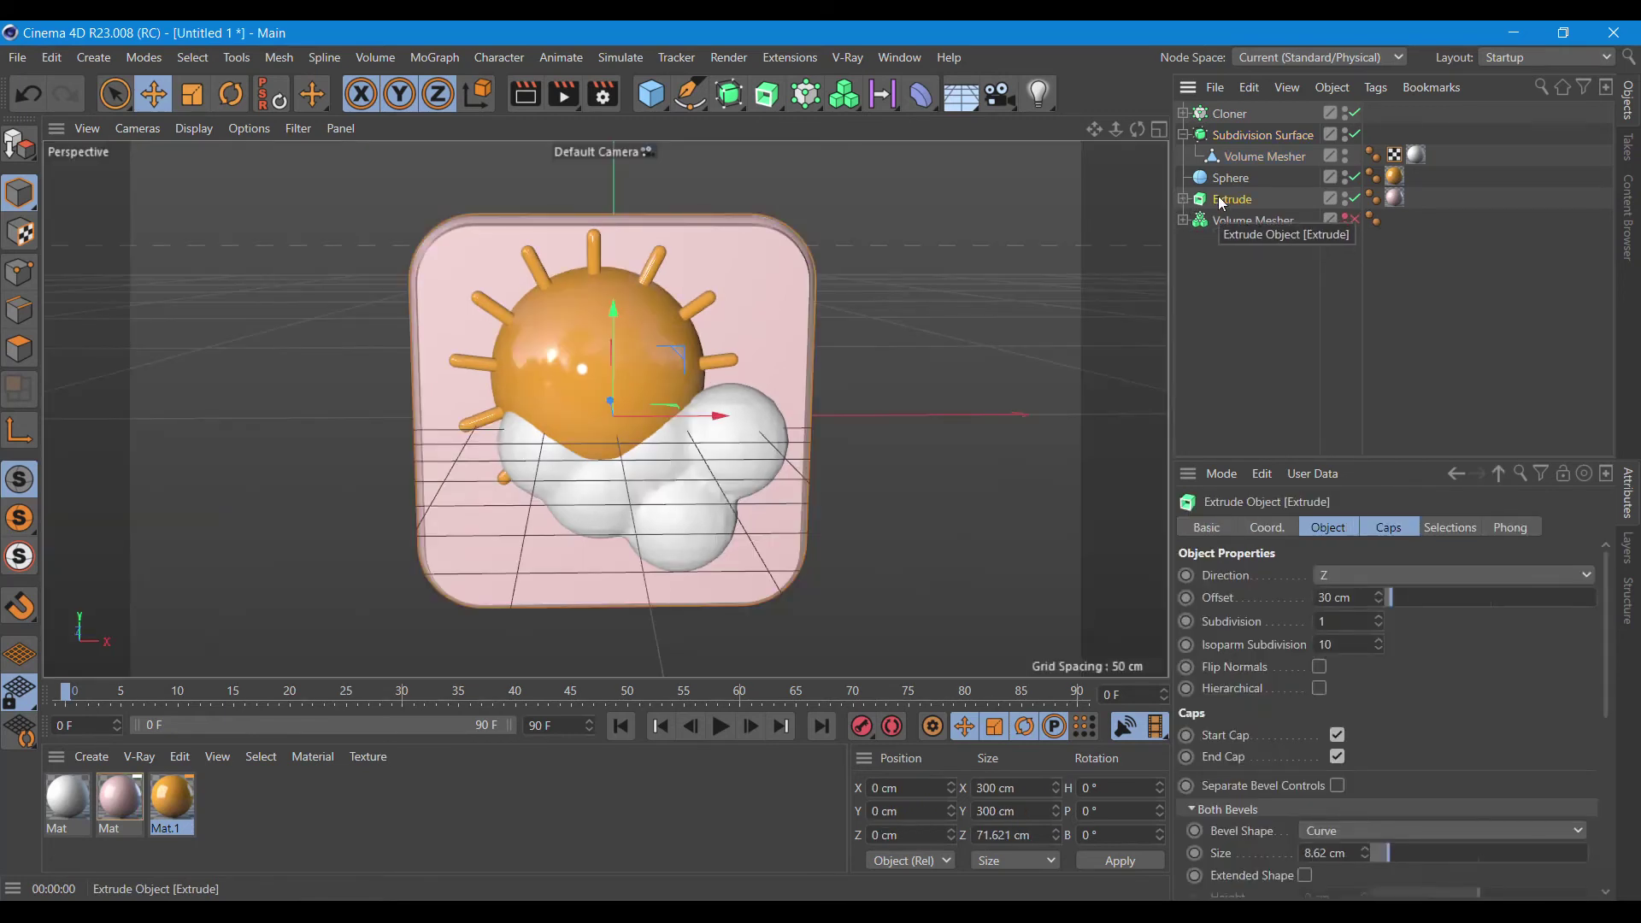
{"action": "left_click", "coordinate": [1182, 136]}
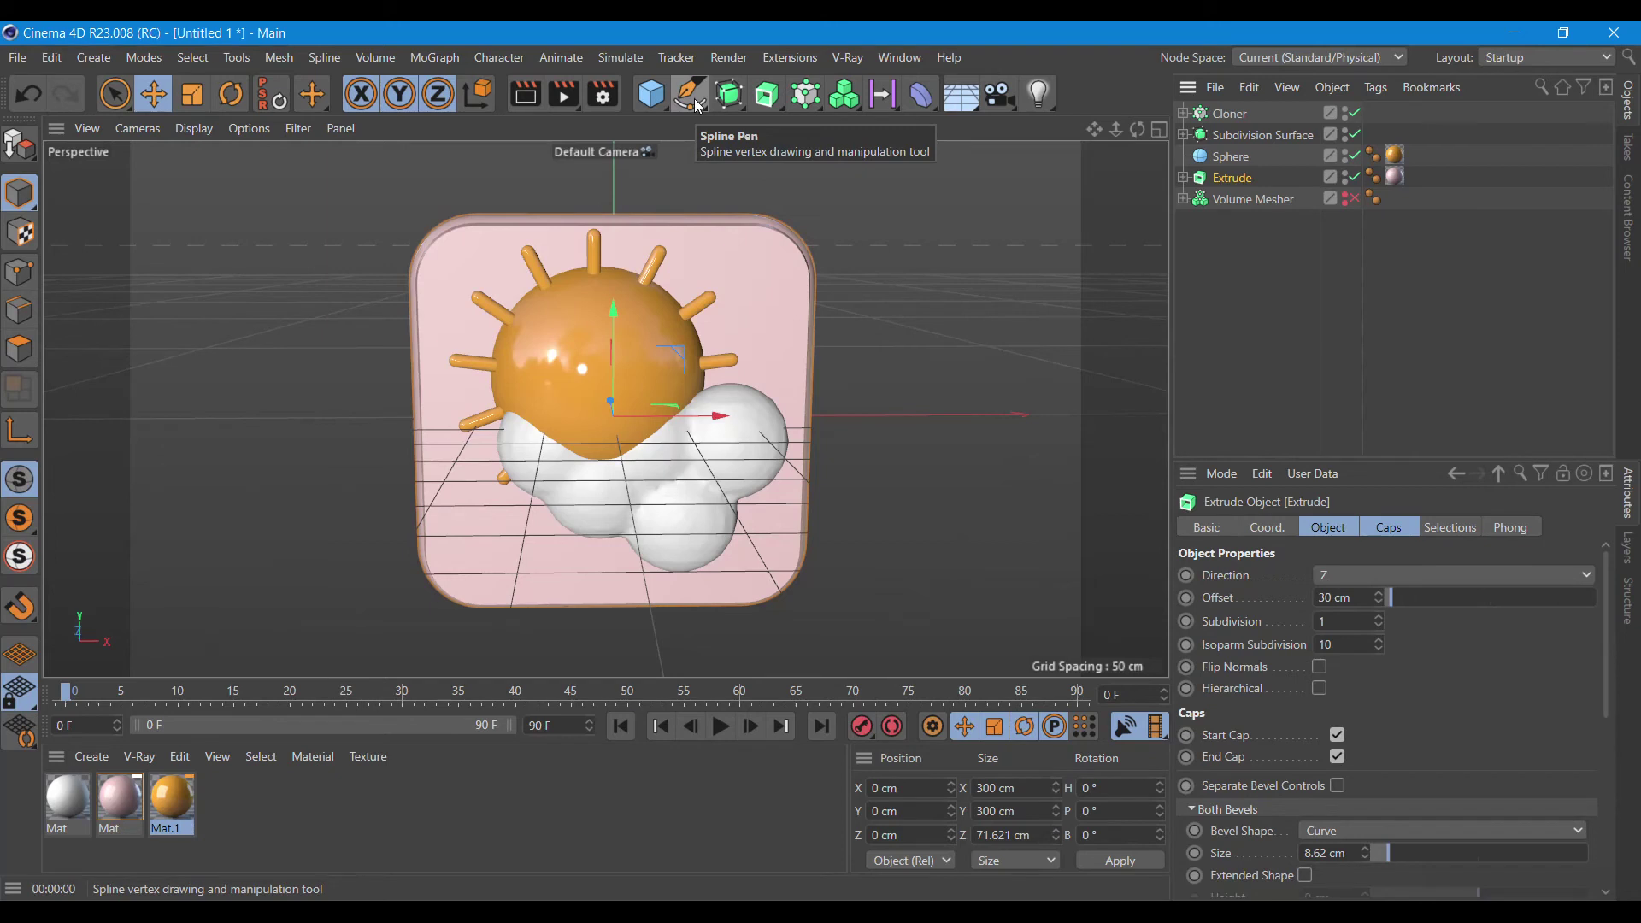
{"action": "left_click", "coordinate": [1184, 115]}
{"action": "left_click", "coordinate": [1232, 114]}
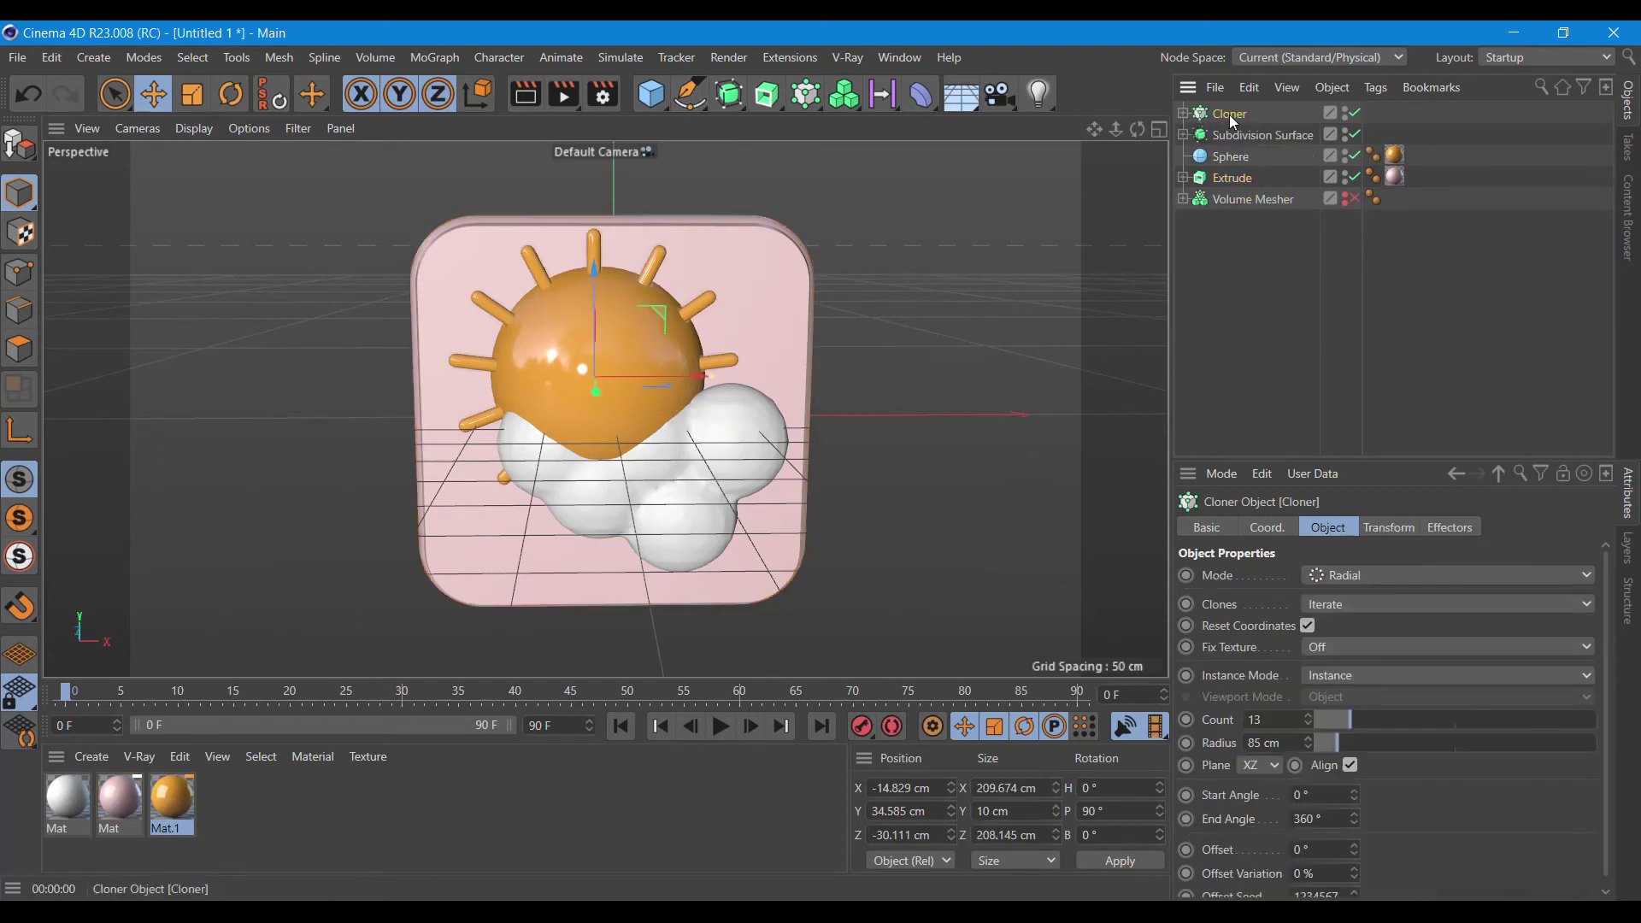
- Make an editable copy of the Cloner with Current State to Object
{"action": "right_click", "coordinate": [1232, 118]}
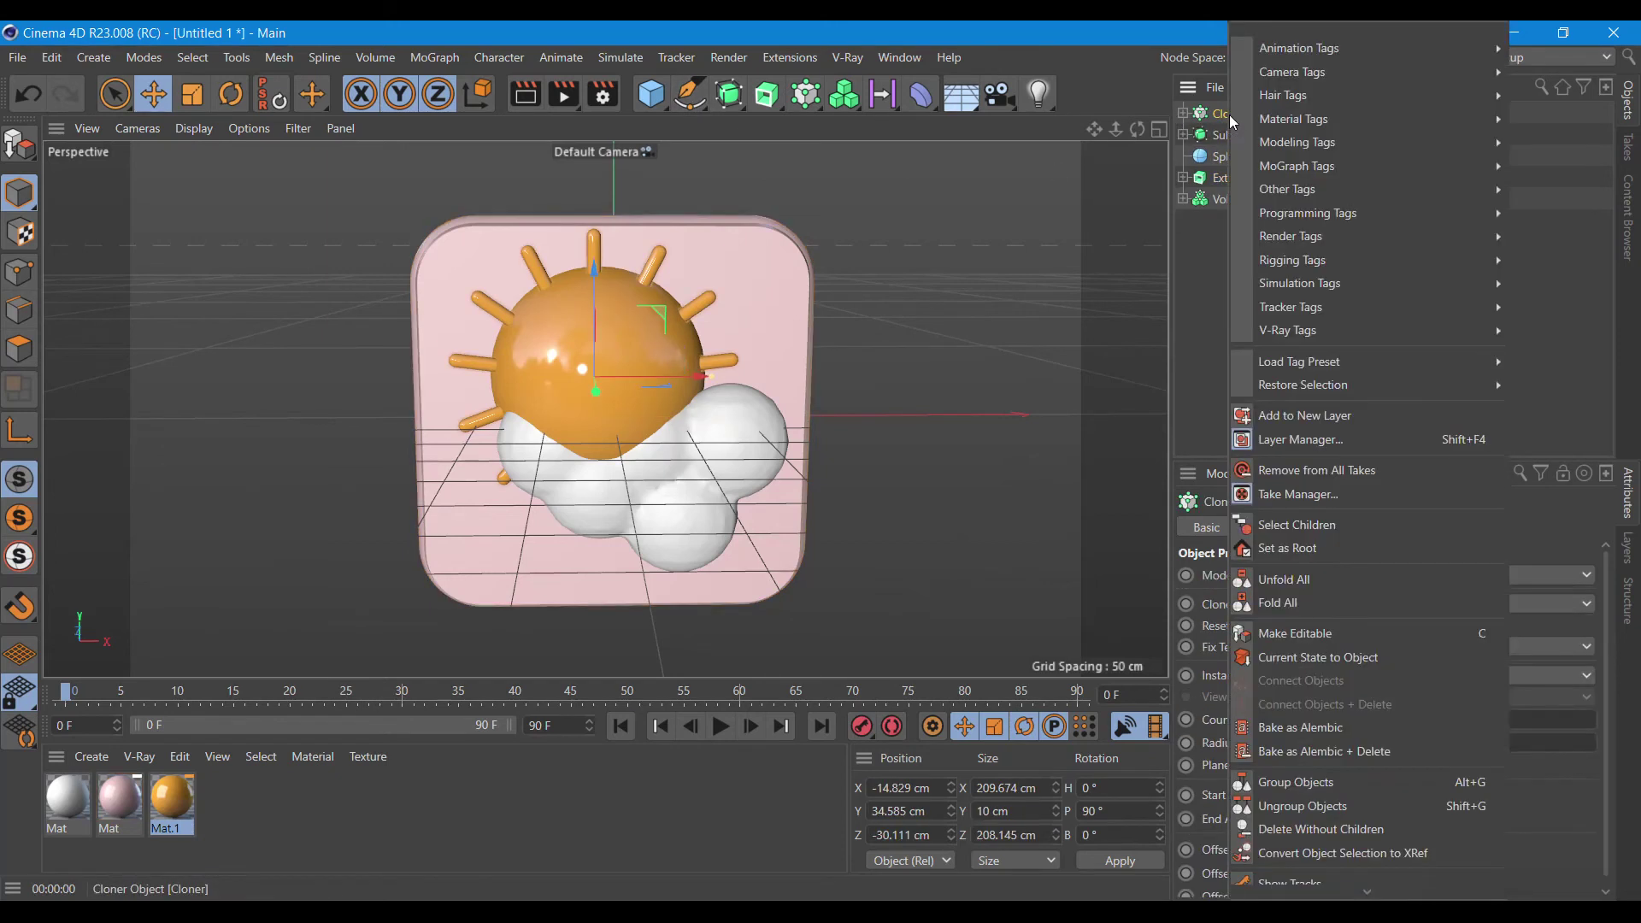
{"action": "left_click", "coordinate": [1327, 660]}
{"action": "left_click", "coordinate": [1183, 135]}
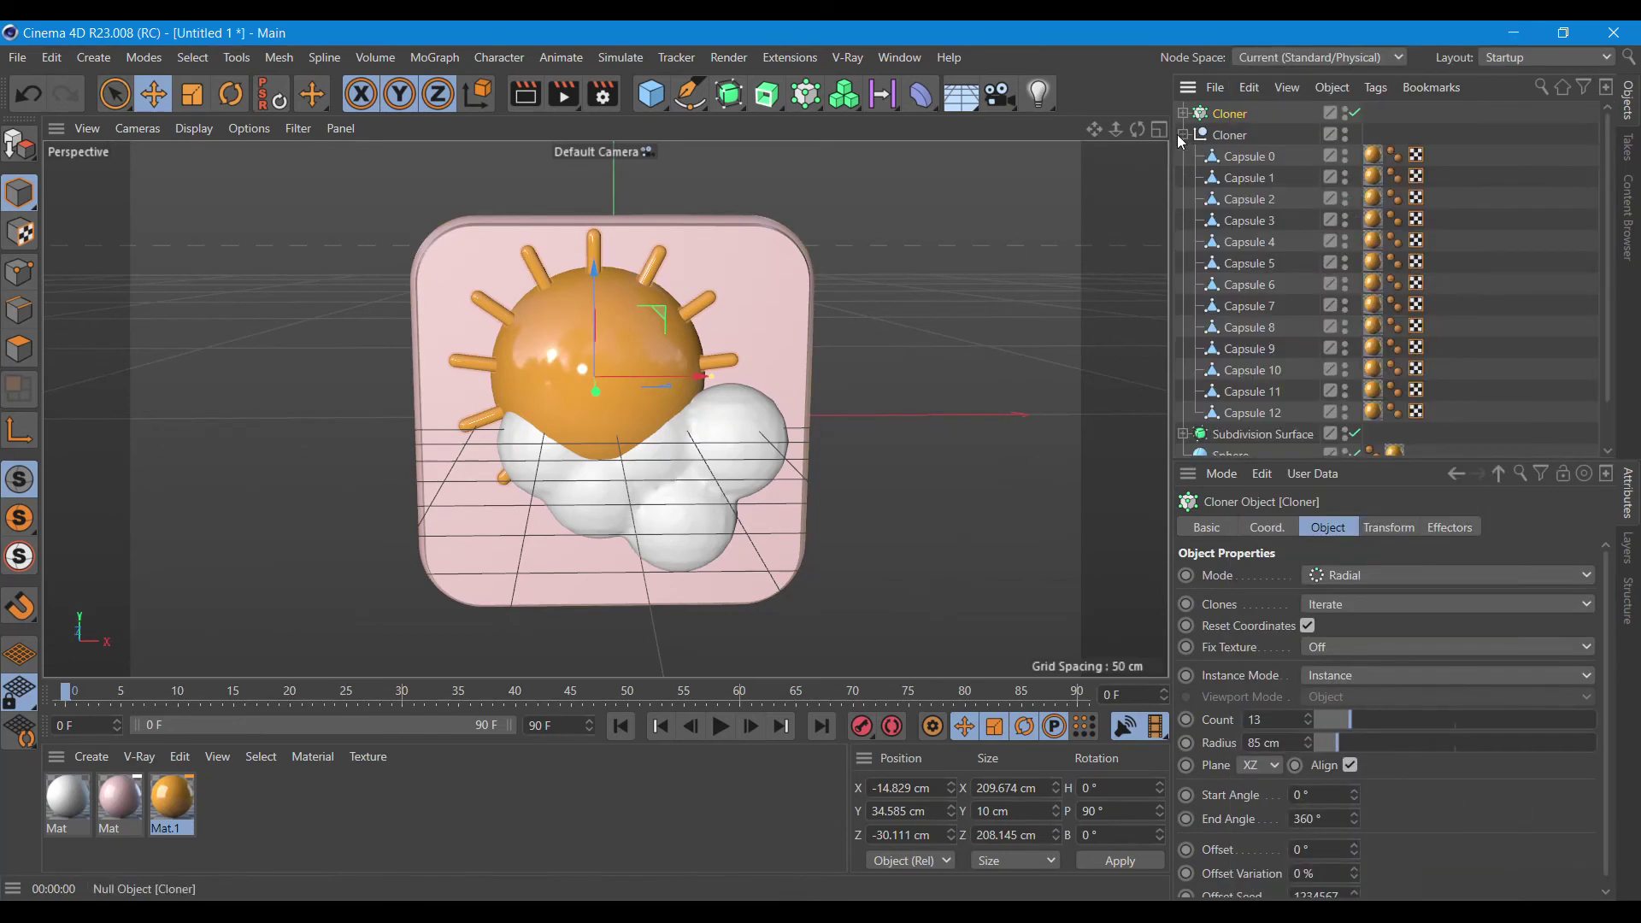
{"action": "left_click", "coordinate": [1231, 135]}
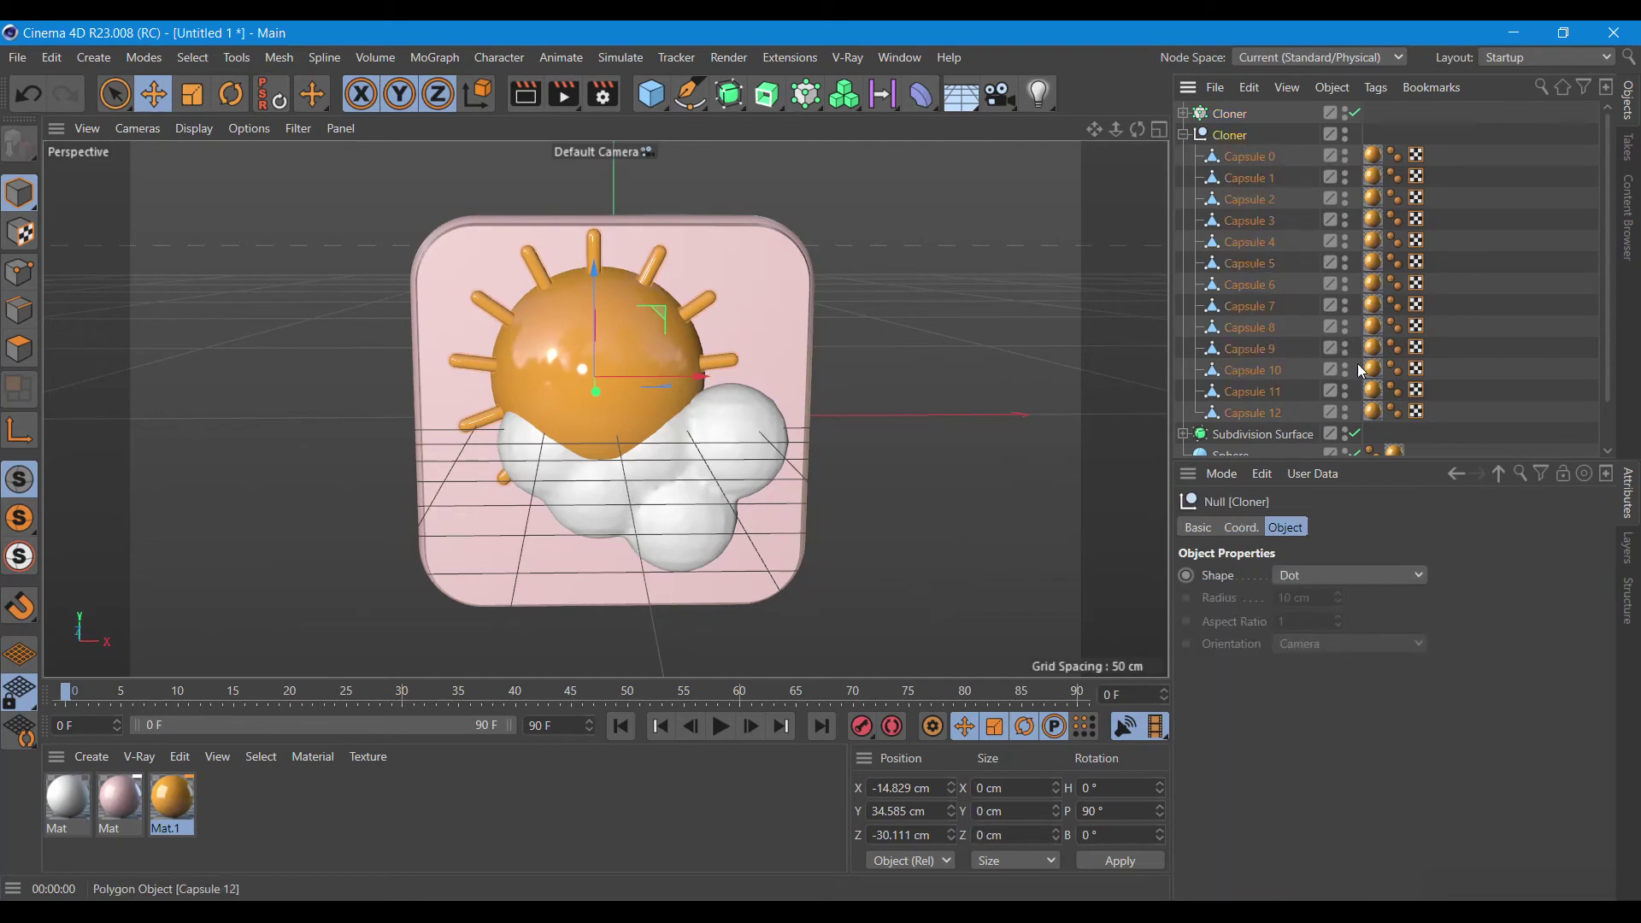
- Merge the copied Cloner and its thirteen capsules into one polygon object with Connect Objects + Delete
{"action": "scroll", "coordinate": [1597, 325], "scroll_direction": "down", "scroll_amount": 1}
{"action": "scroll", "coordinate": [1594, 368], "scroll_direction": "down", "scroll_amount": 1}
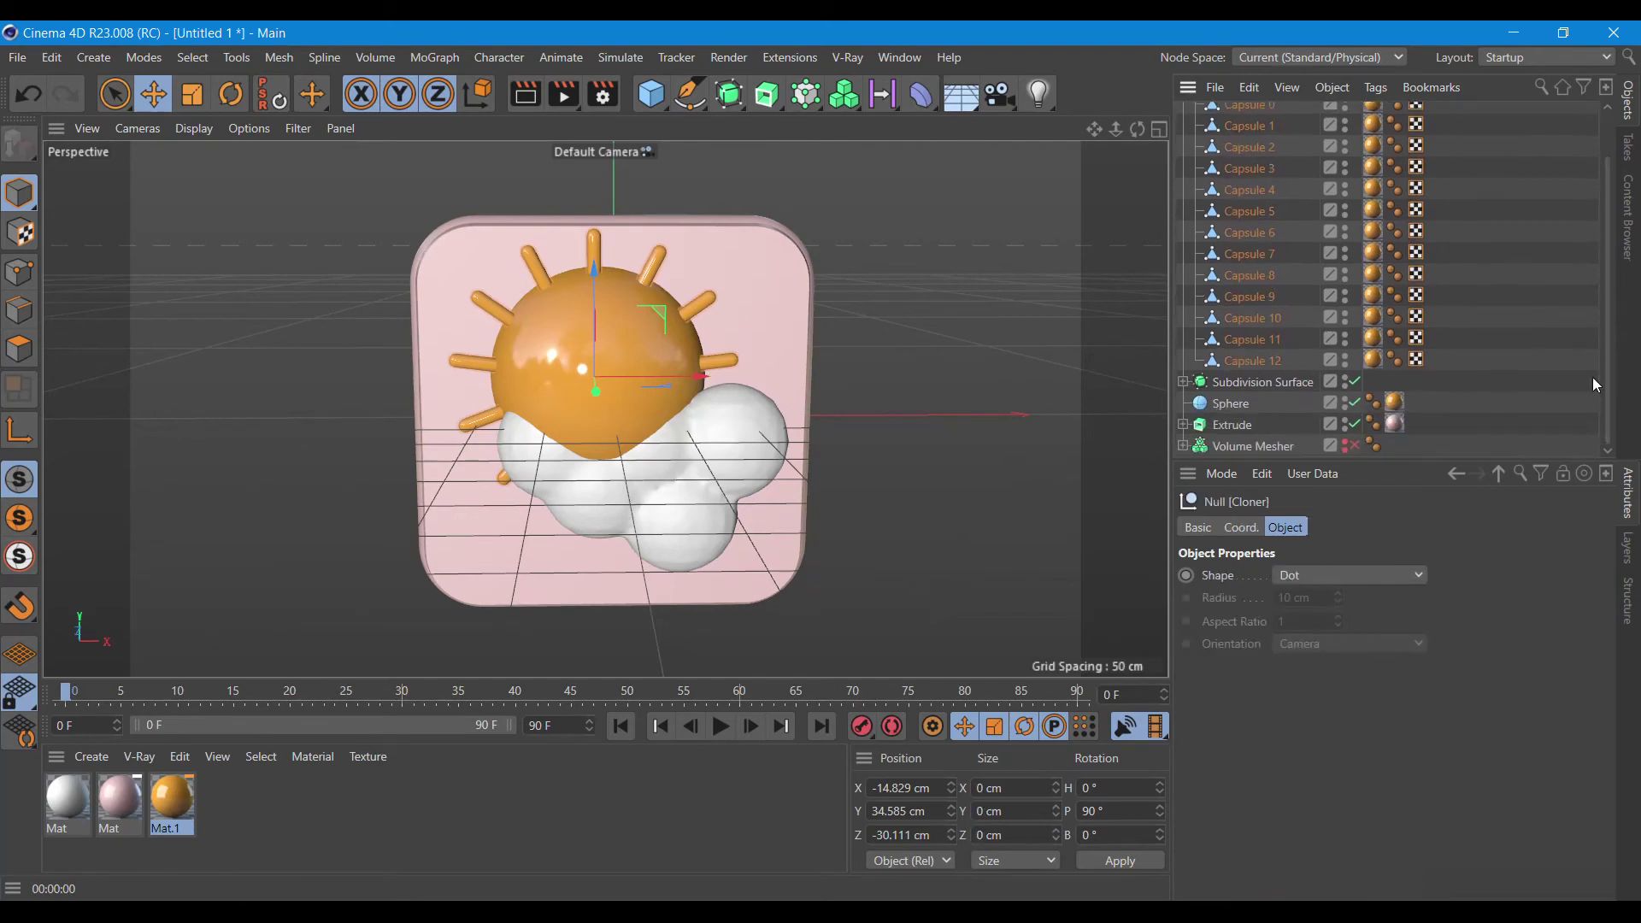
{"action": "left_click", "coordinate": [1261, 361], "text": "shift"}
{"action": "right_click", "coordinate": [1262, 361]}
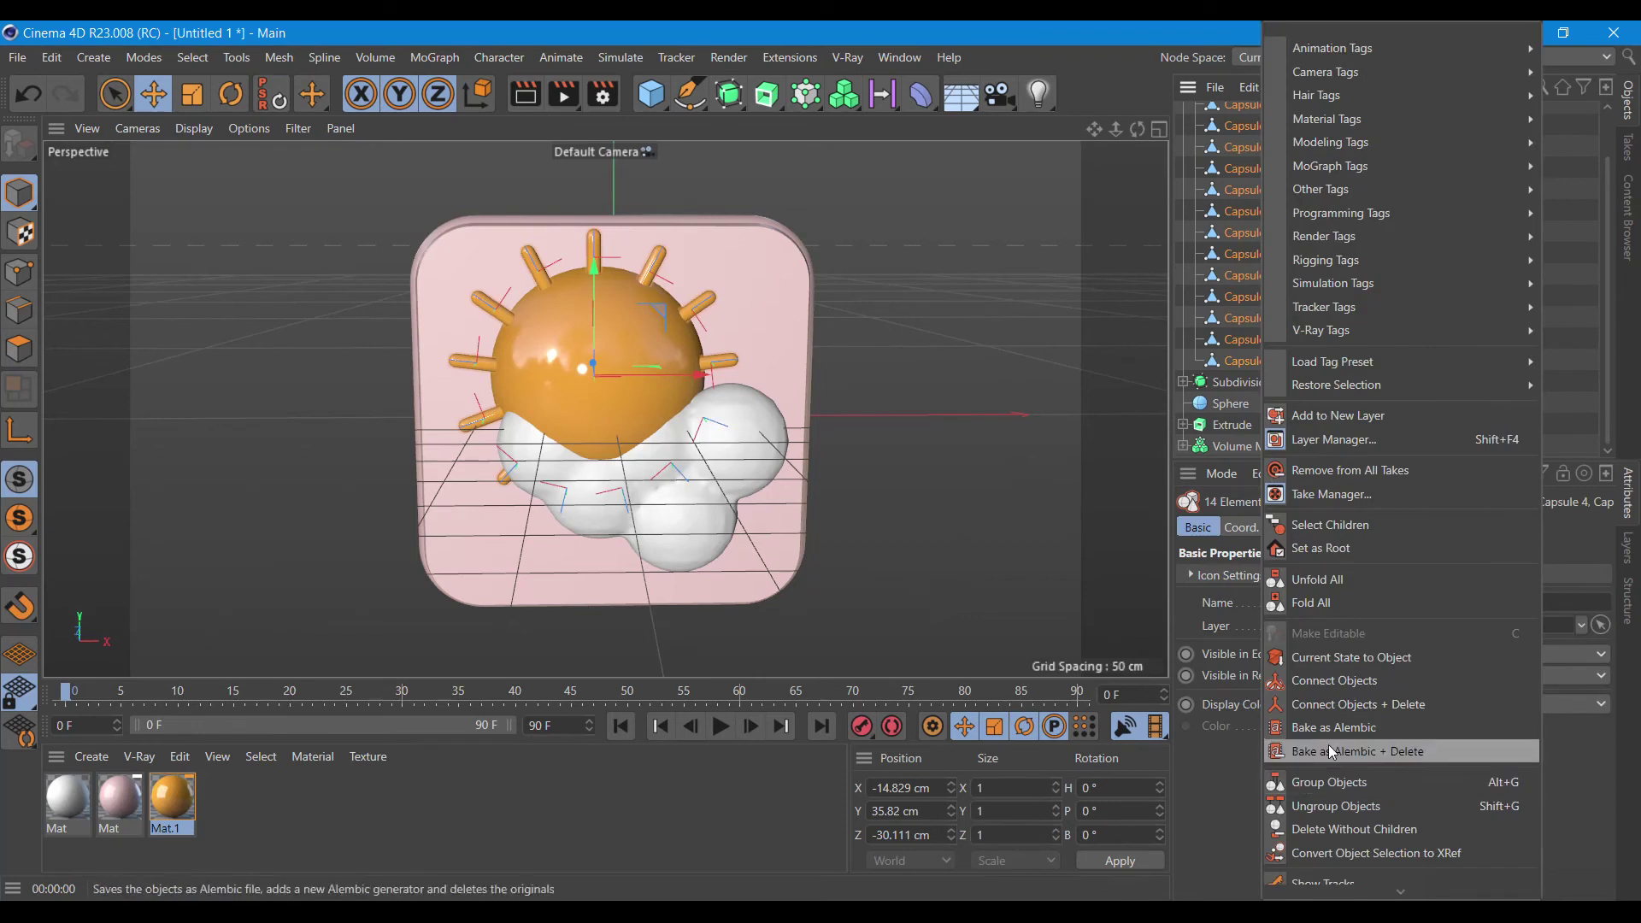
{"action": "left_click", "coordinate": [1351, 704]}
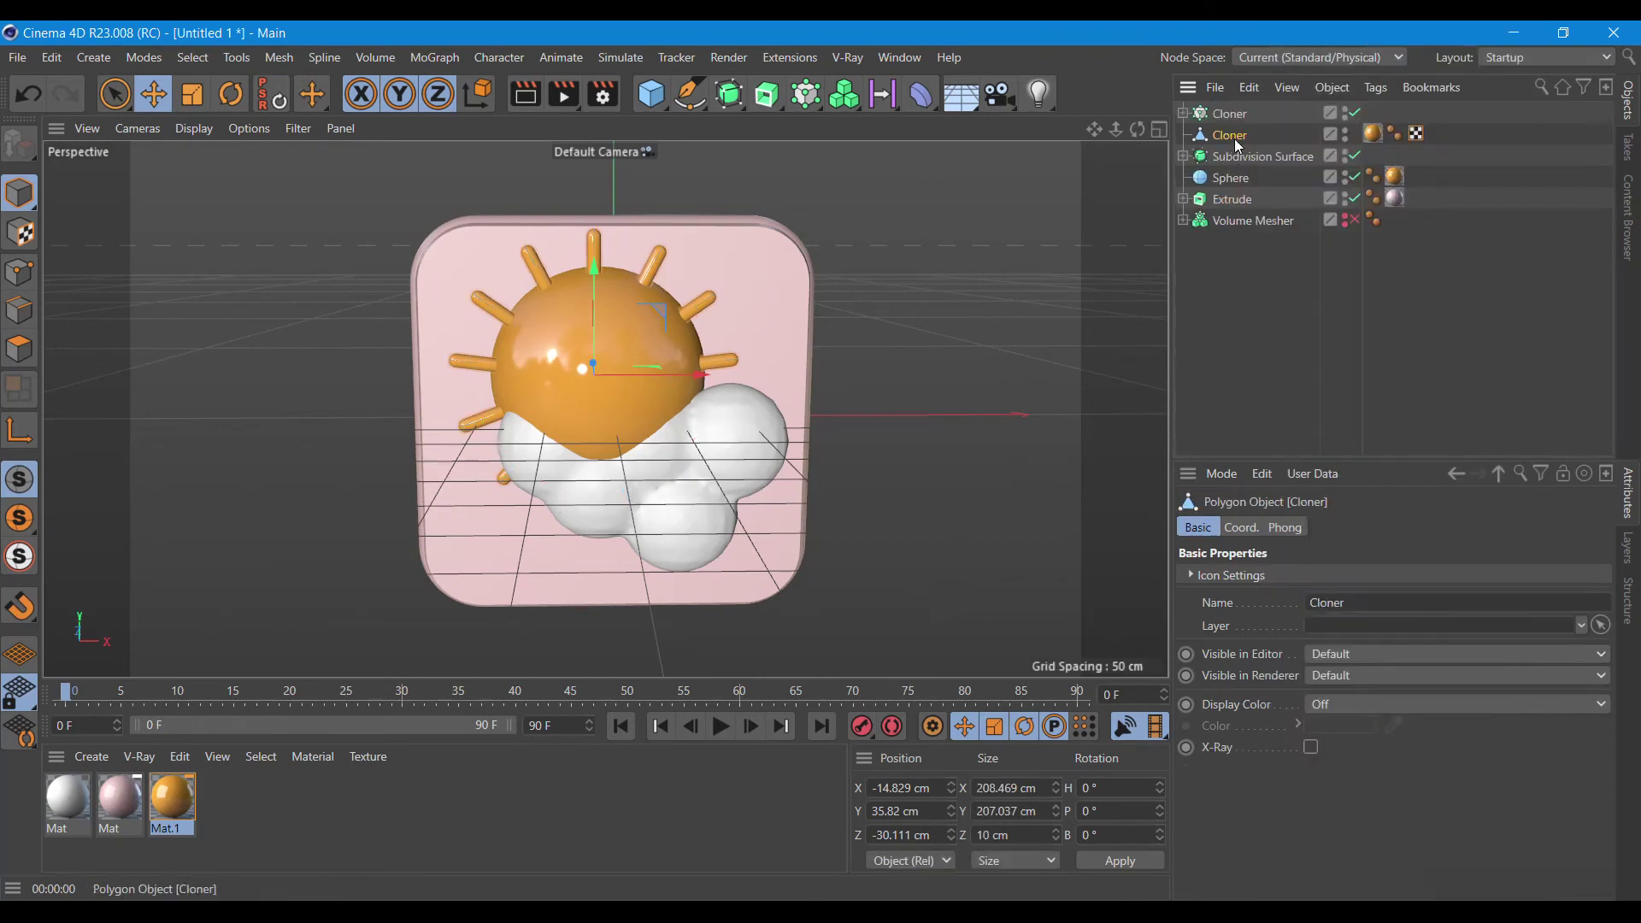
- Delete the original Cloner generator
{"action": "left_click", "coordinate": [1230, 115]}
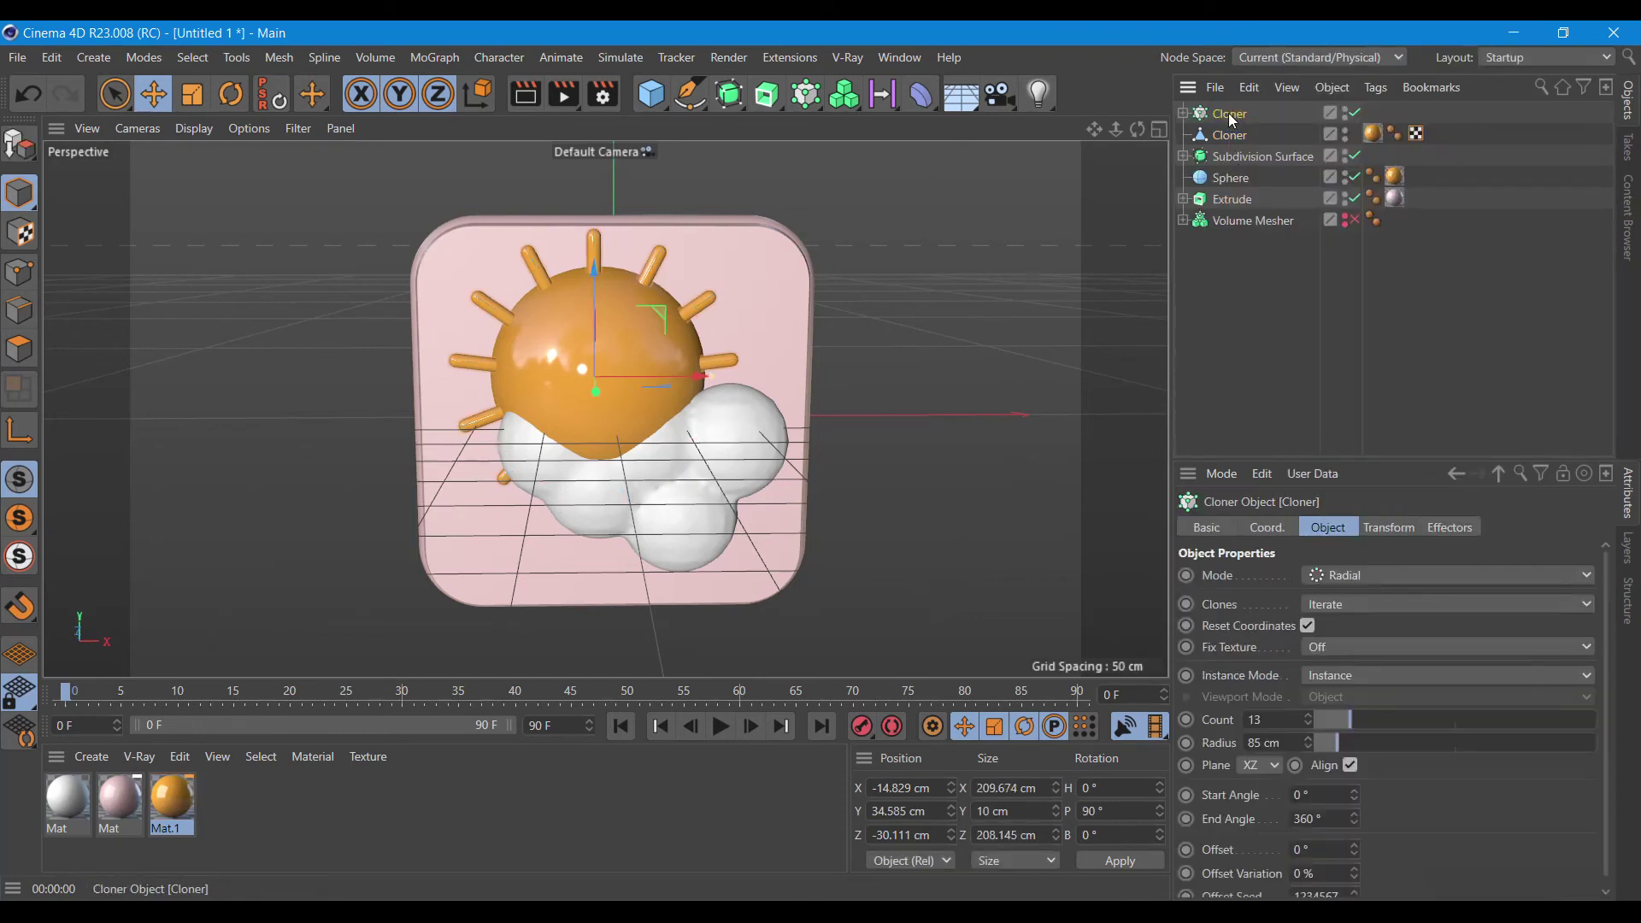
{"action": "key", "text": "Delete"}
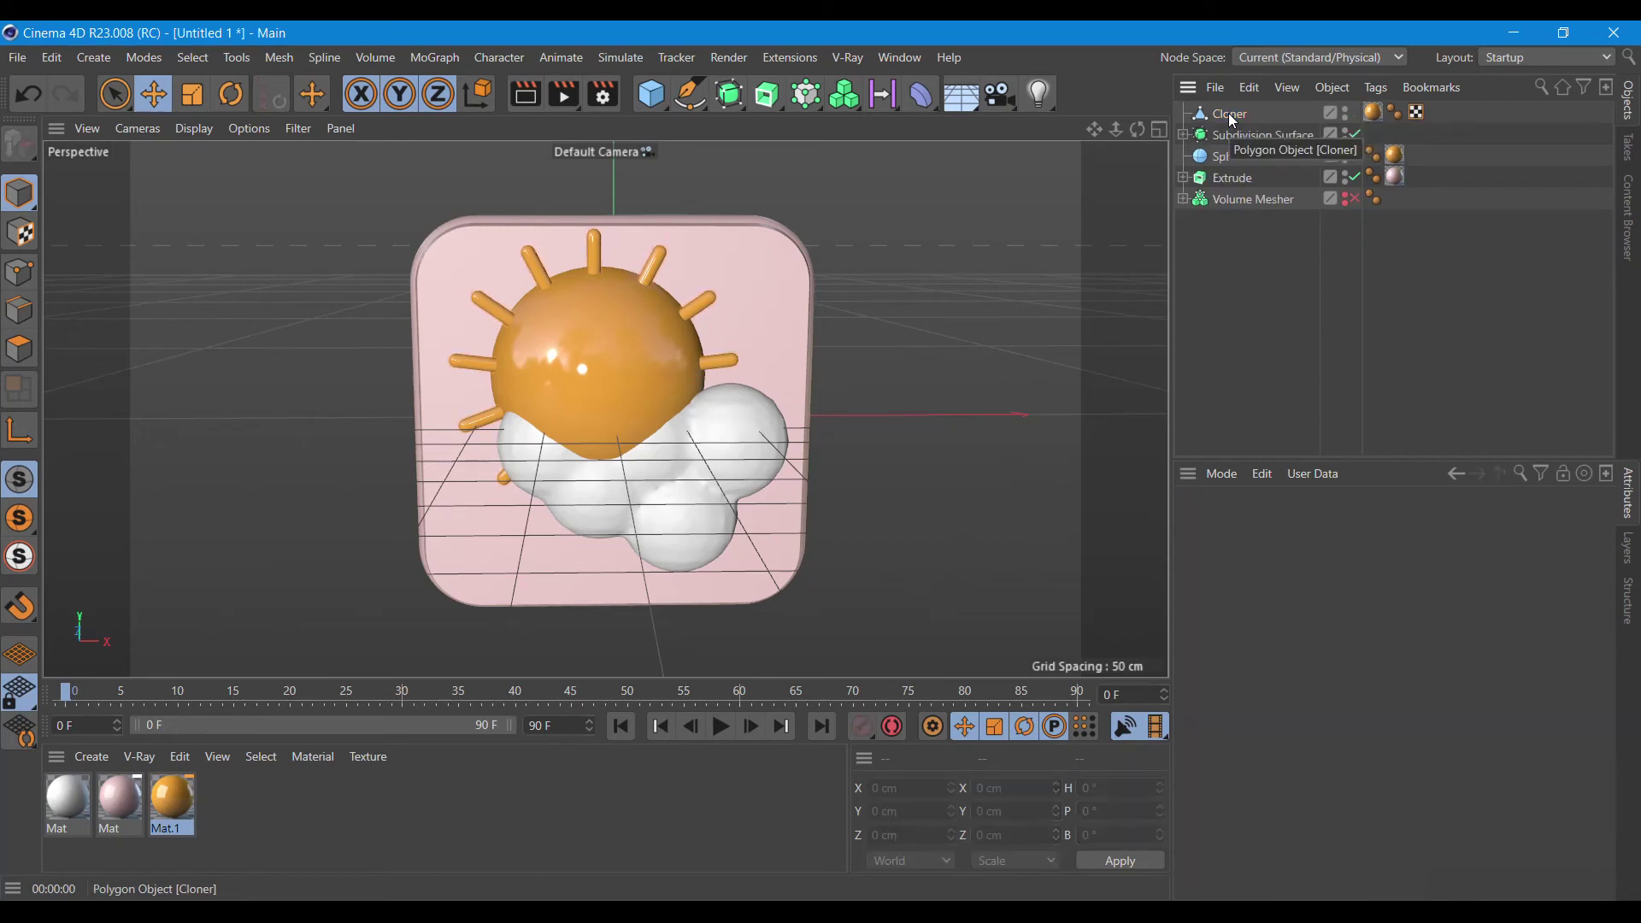
{"action": "left_click", "coordinate": [1184, 135]}
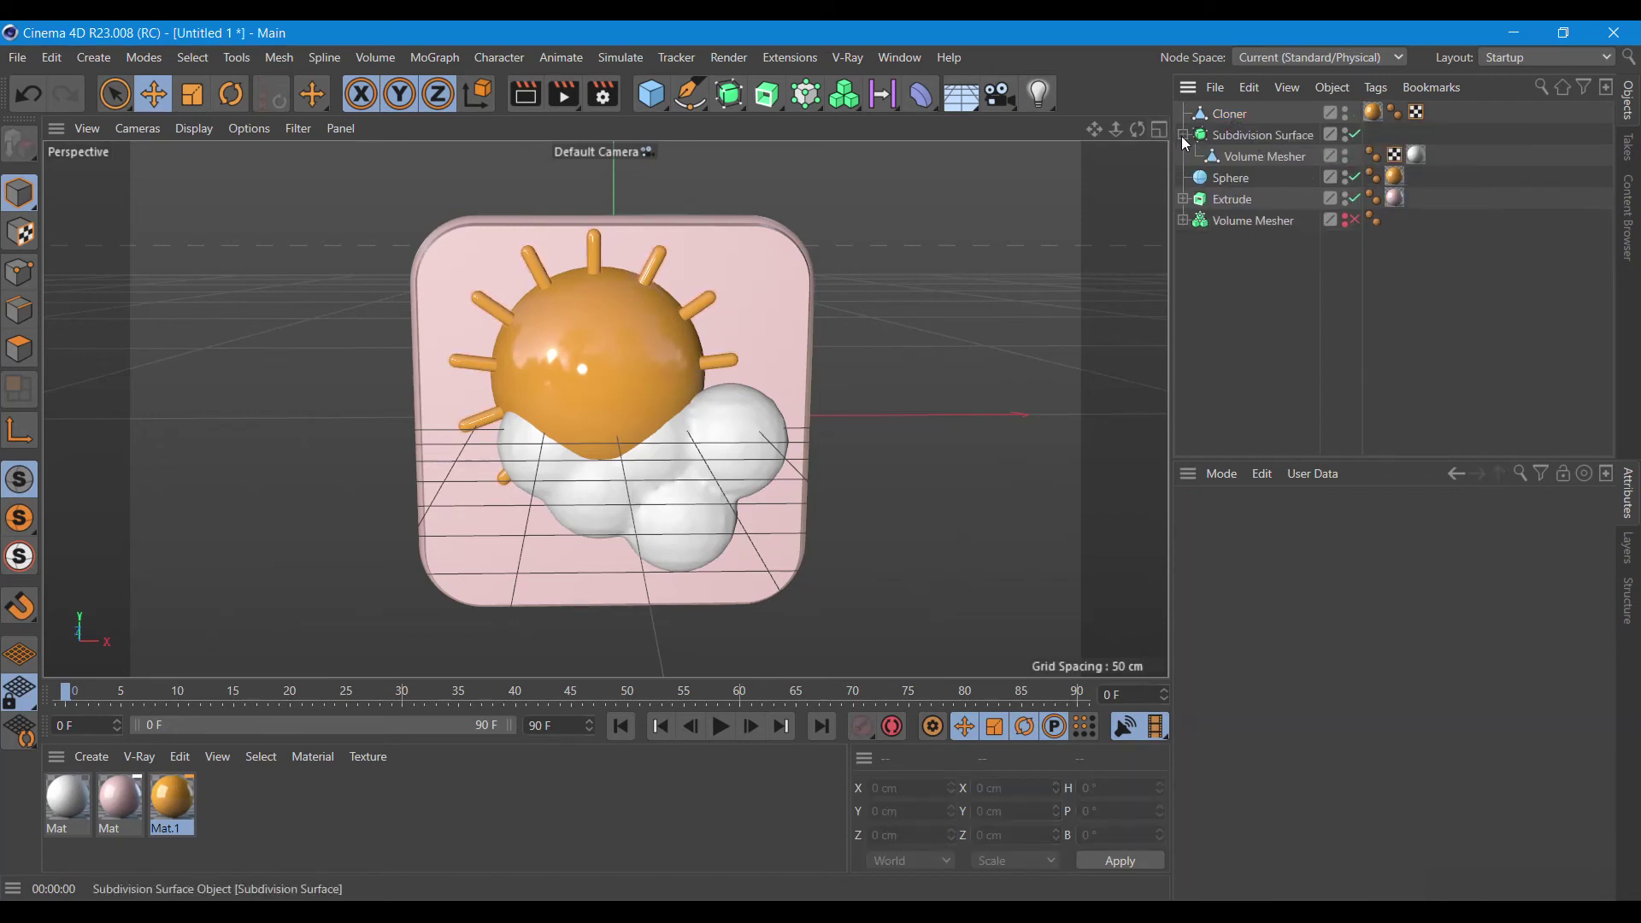
- Bake the Subdivision Surface into an editable Volume Mesher and move it to the top level
{"action": "left_click", "coordinate": [1184, 135]}
{"action": "right_click", "coordinate": [1231, 133]}
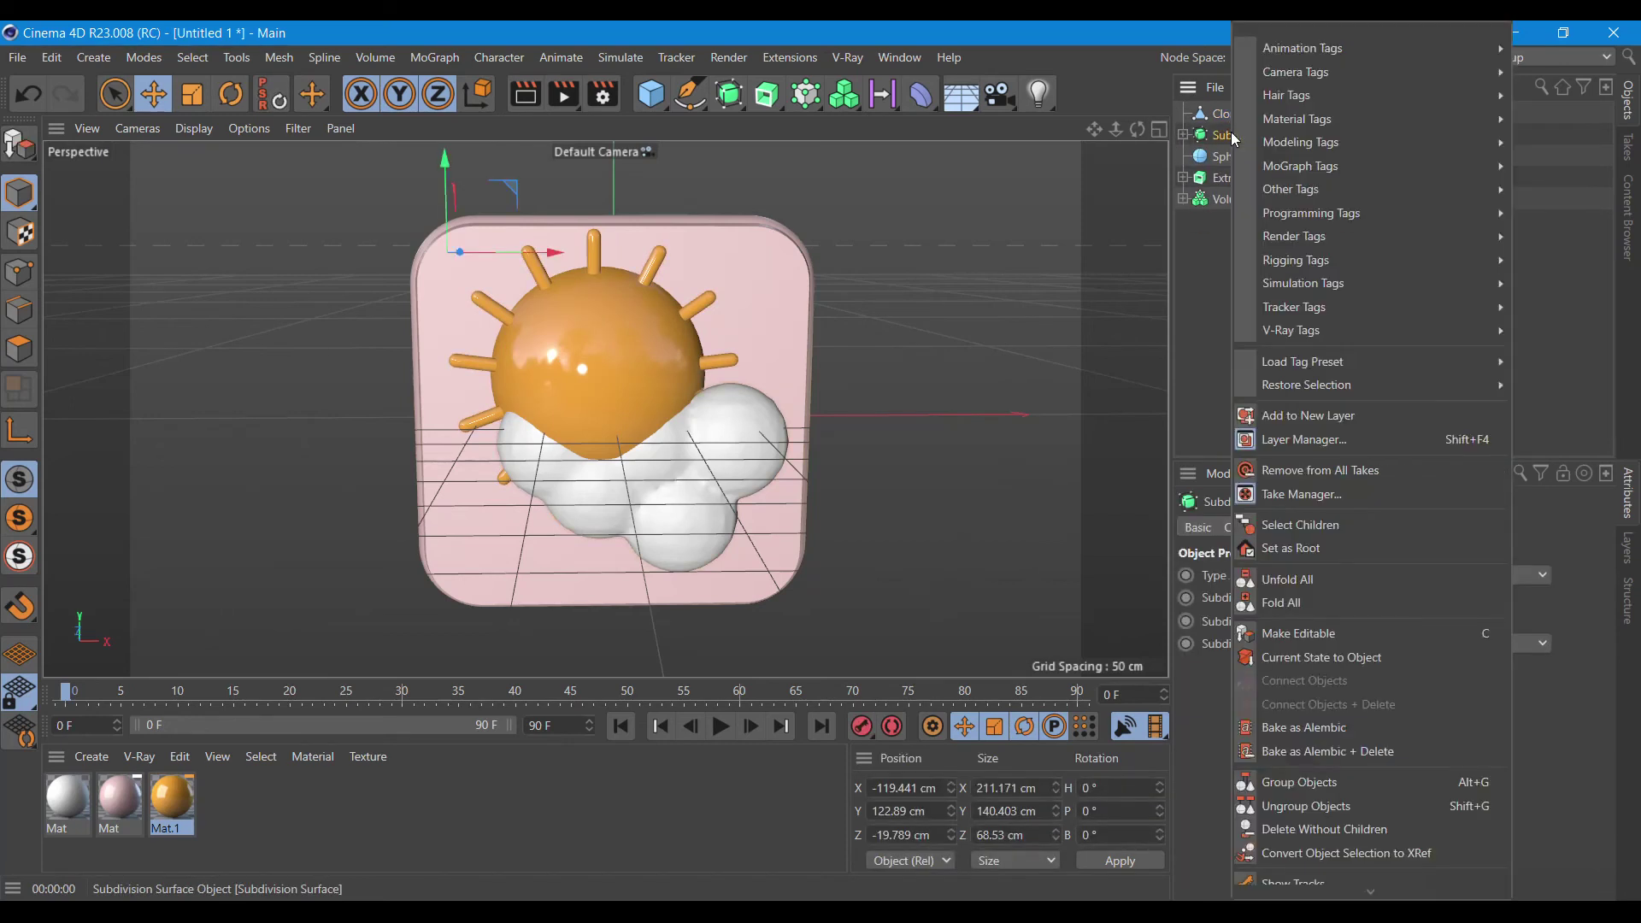
{"action": "left_click", "coordinate": [1303, 659]}
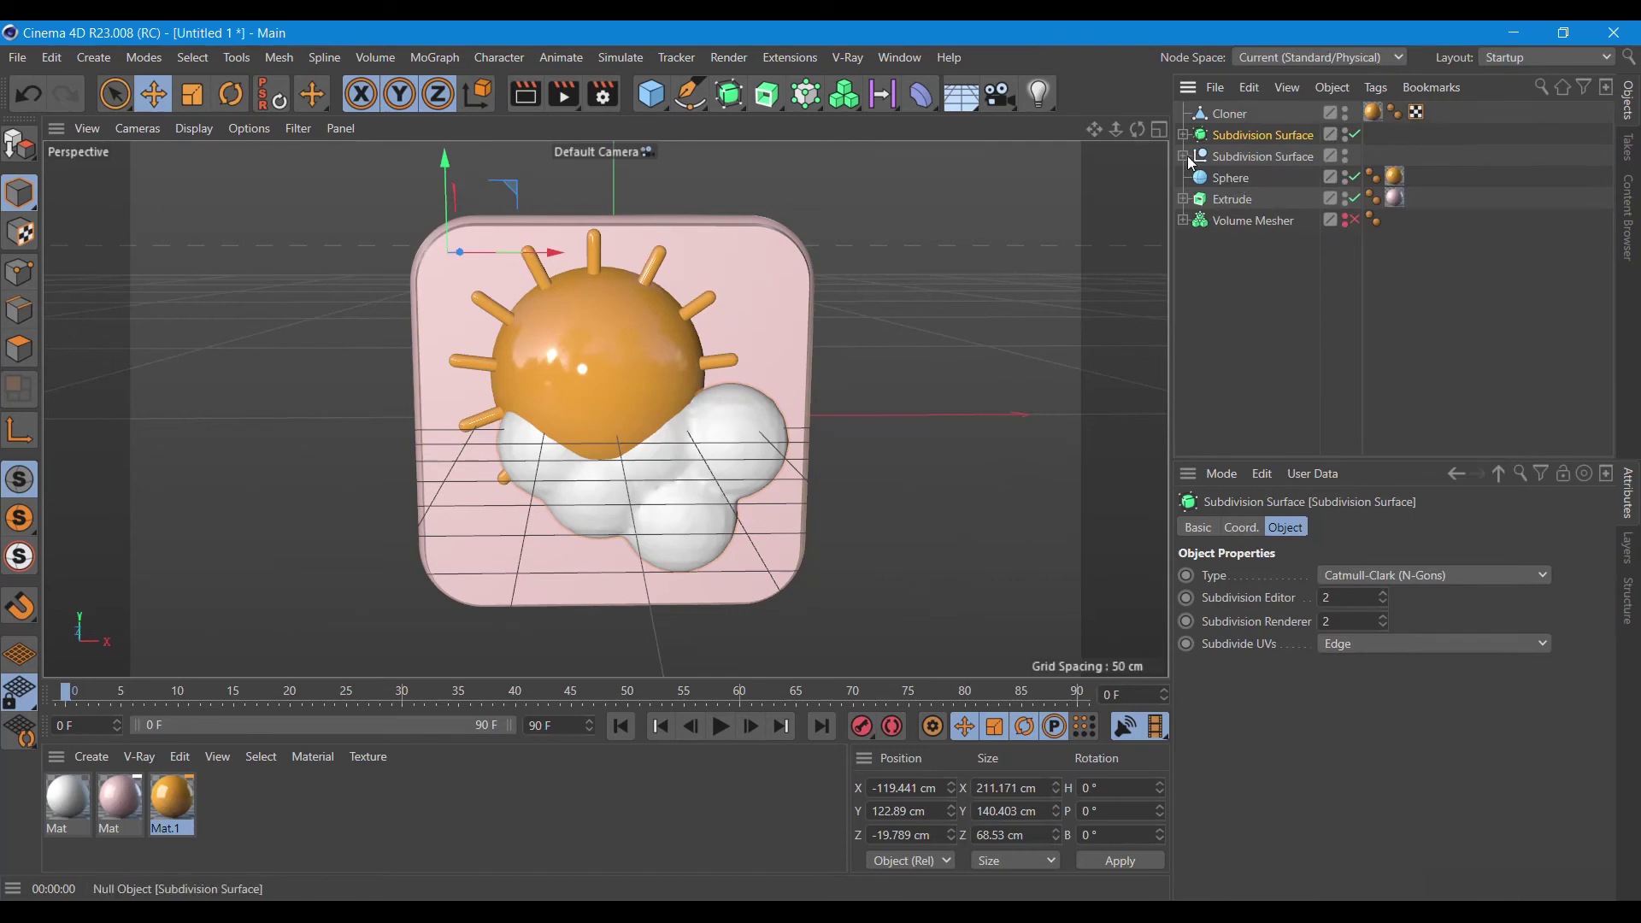
{"action": "left_click_drag", "start_coordinate": [1253, 178], "coordinate": [1253, 126]}
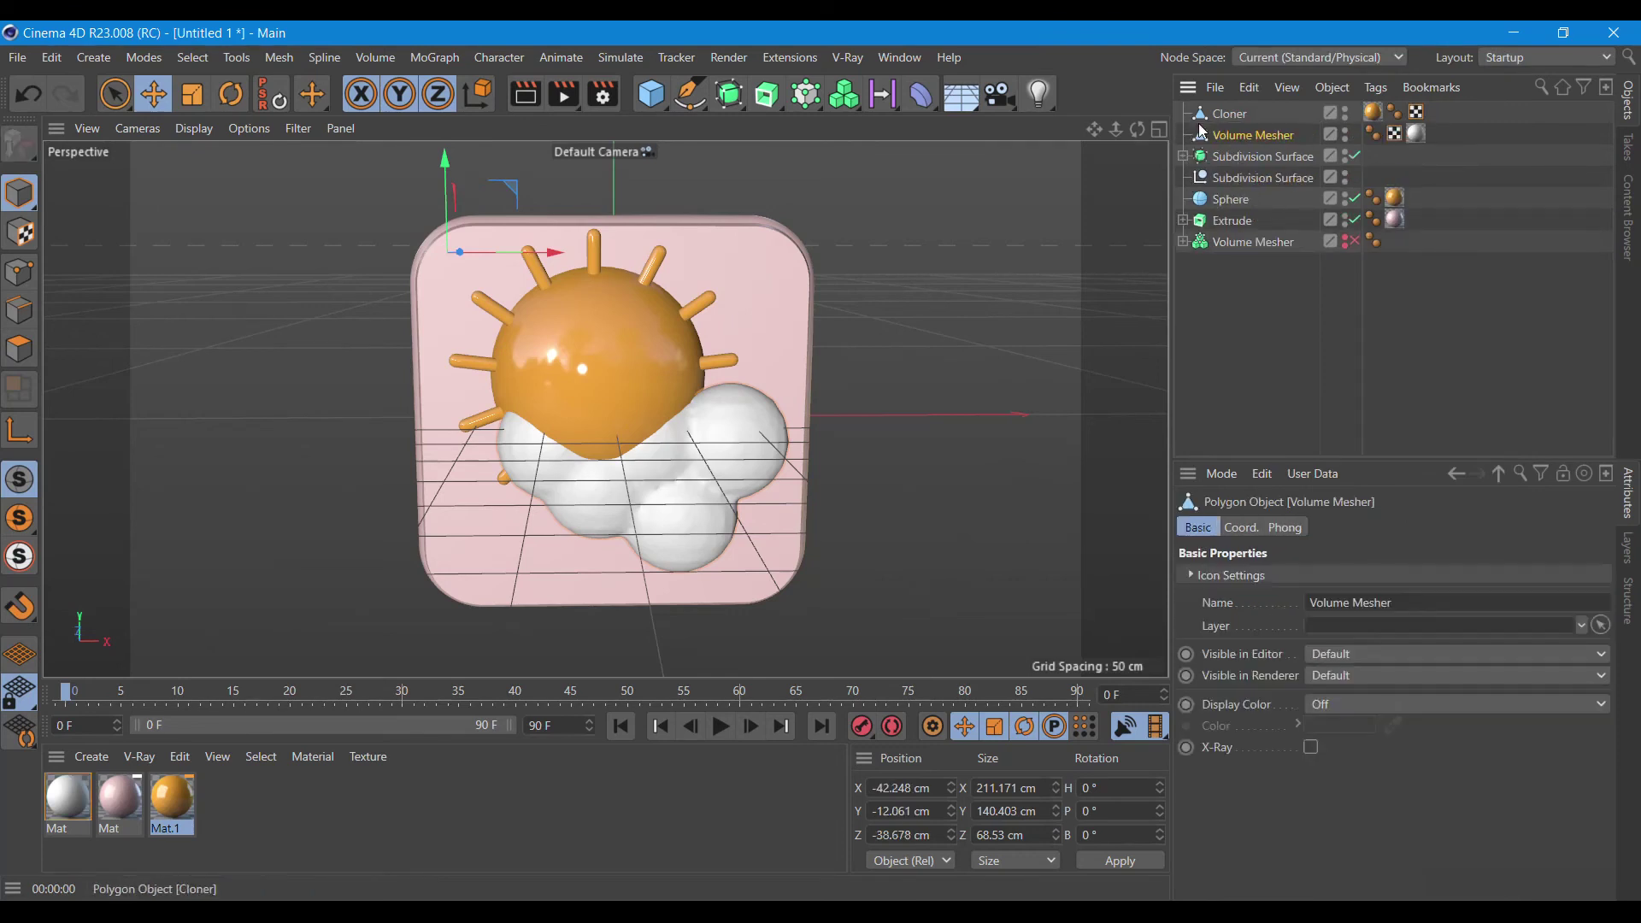
- Delete both Subdivision Surface objects and select the sun Sphere
{"action": "left_click", "coordinate": [1250, 156]}
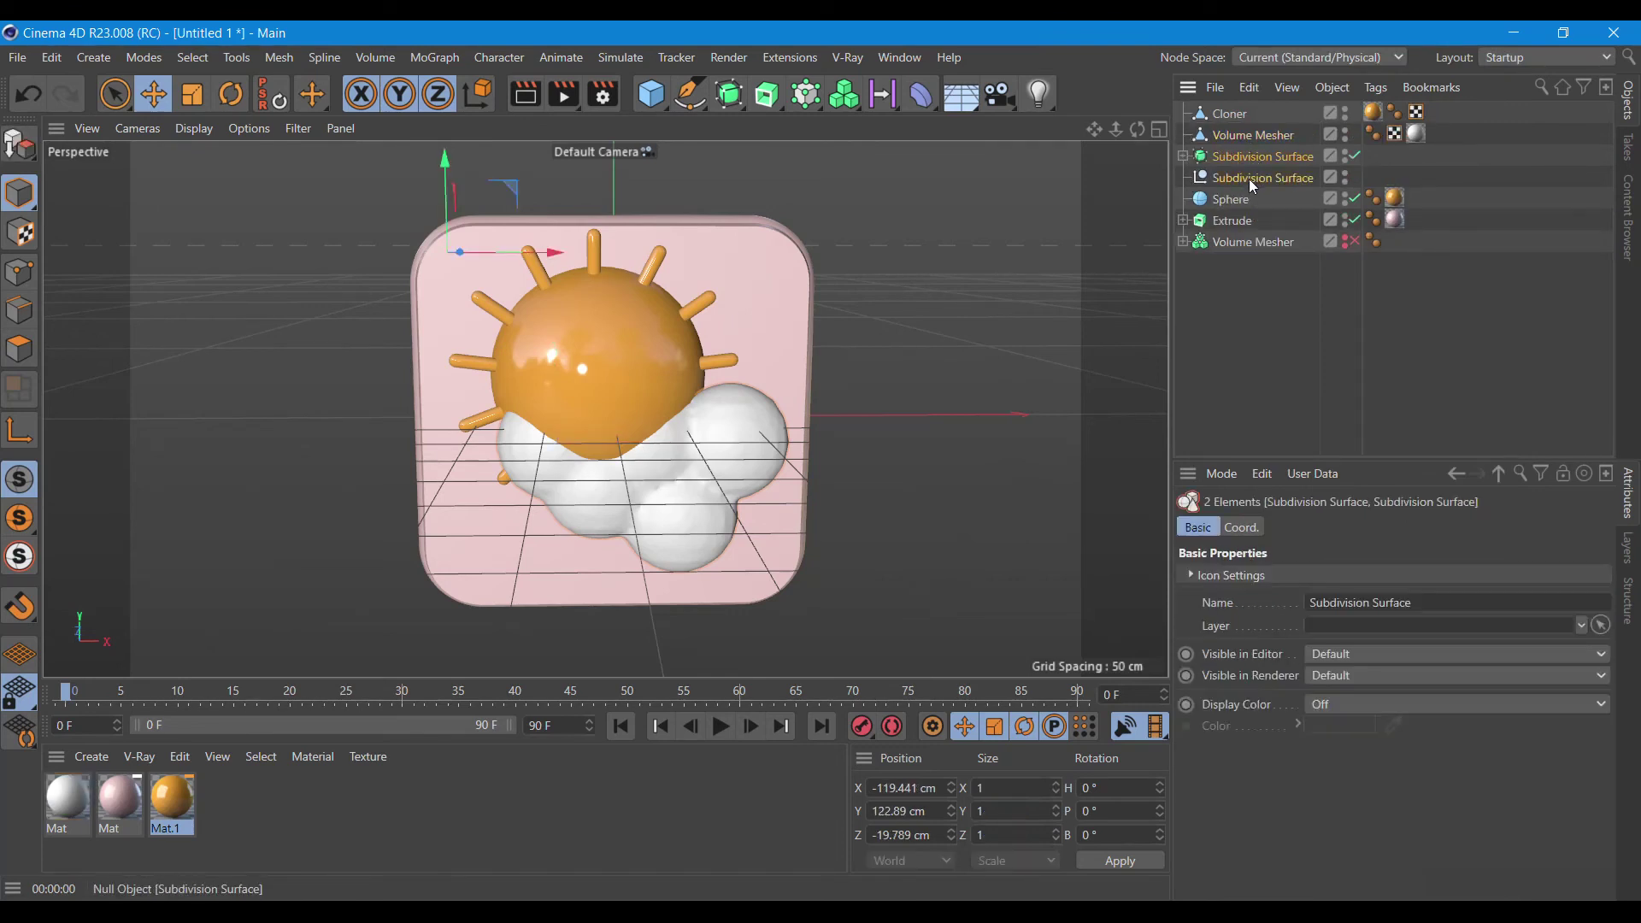
{"action": "key", "text": "Delete"}
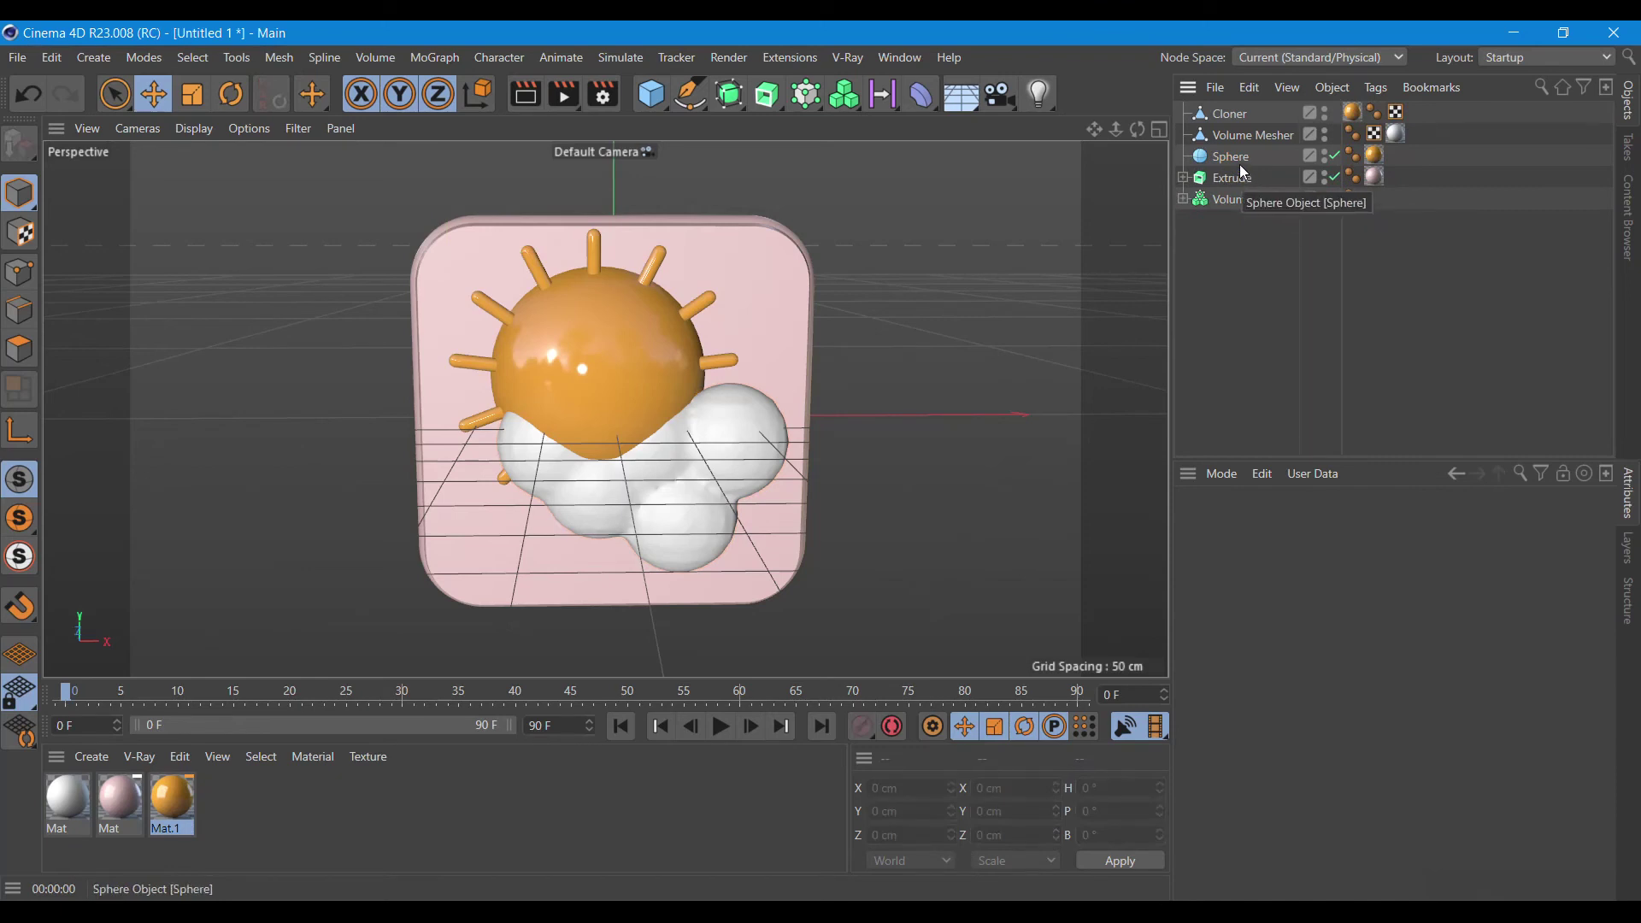
{"action": "left_click", "coordinate": [1237, 161]}
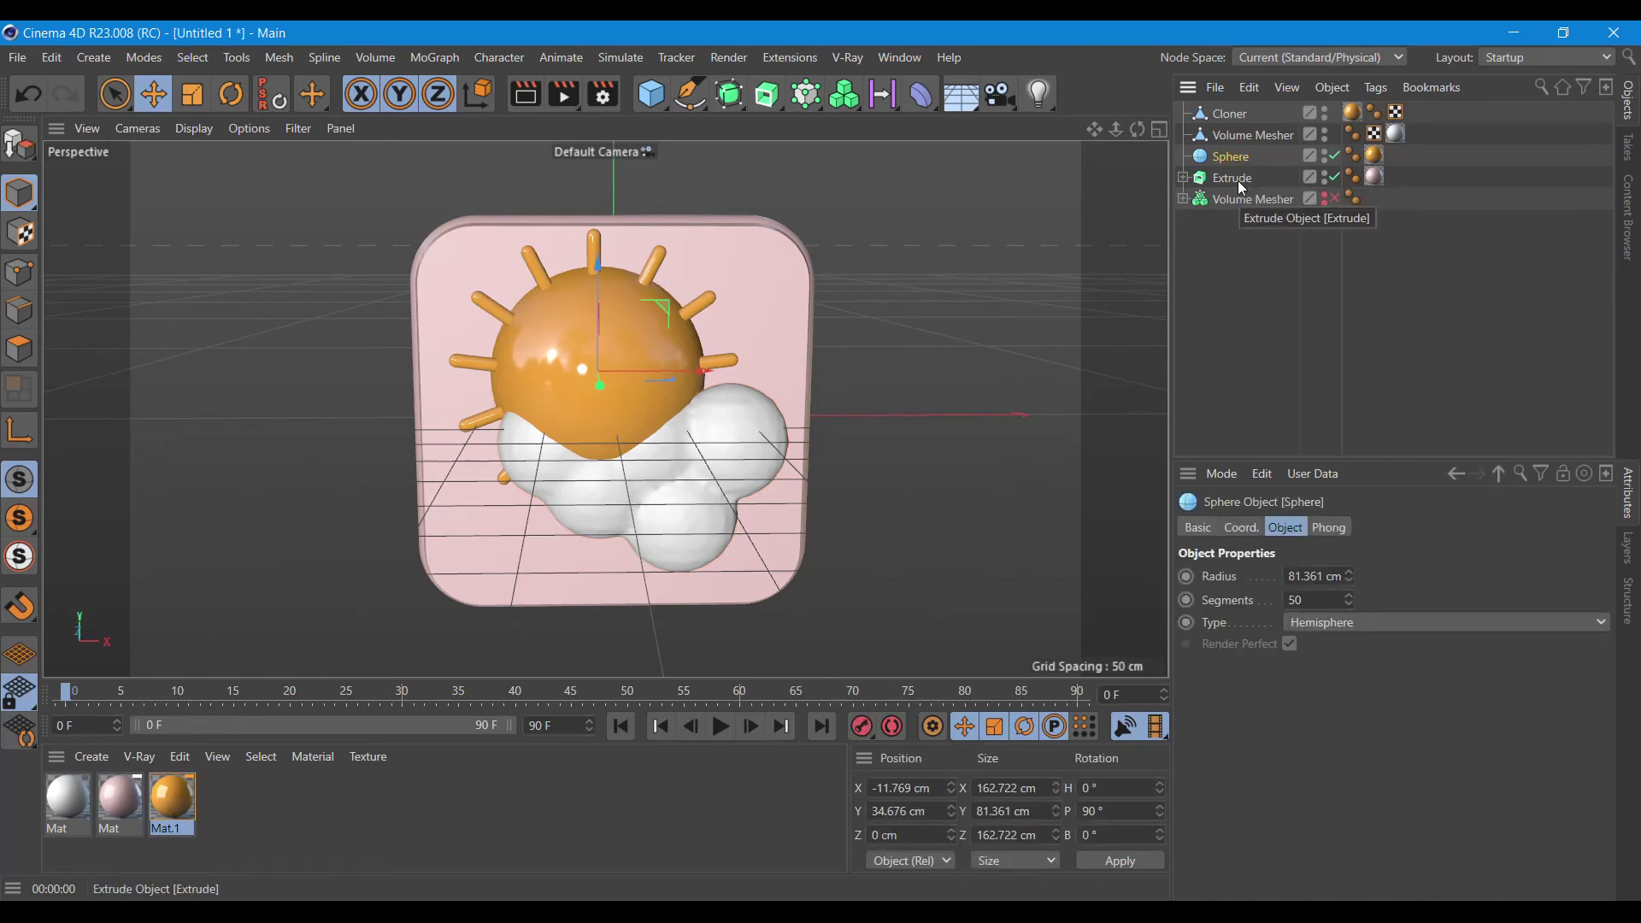
{"action": "left_click", "coordinate": [815, 100]}
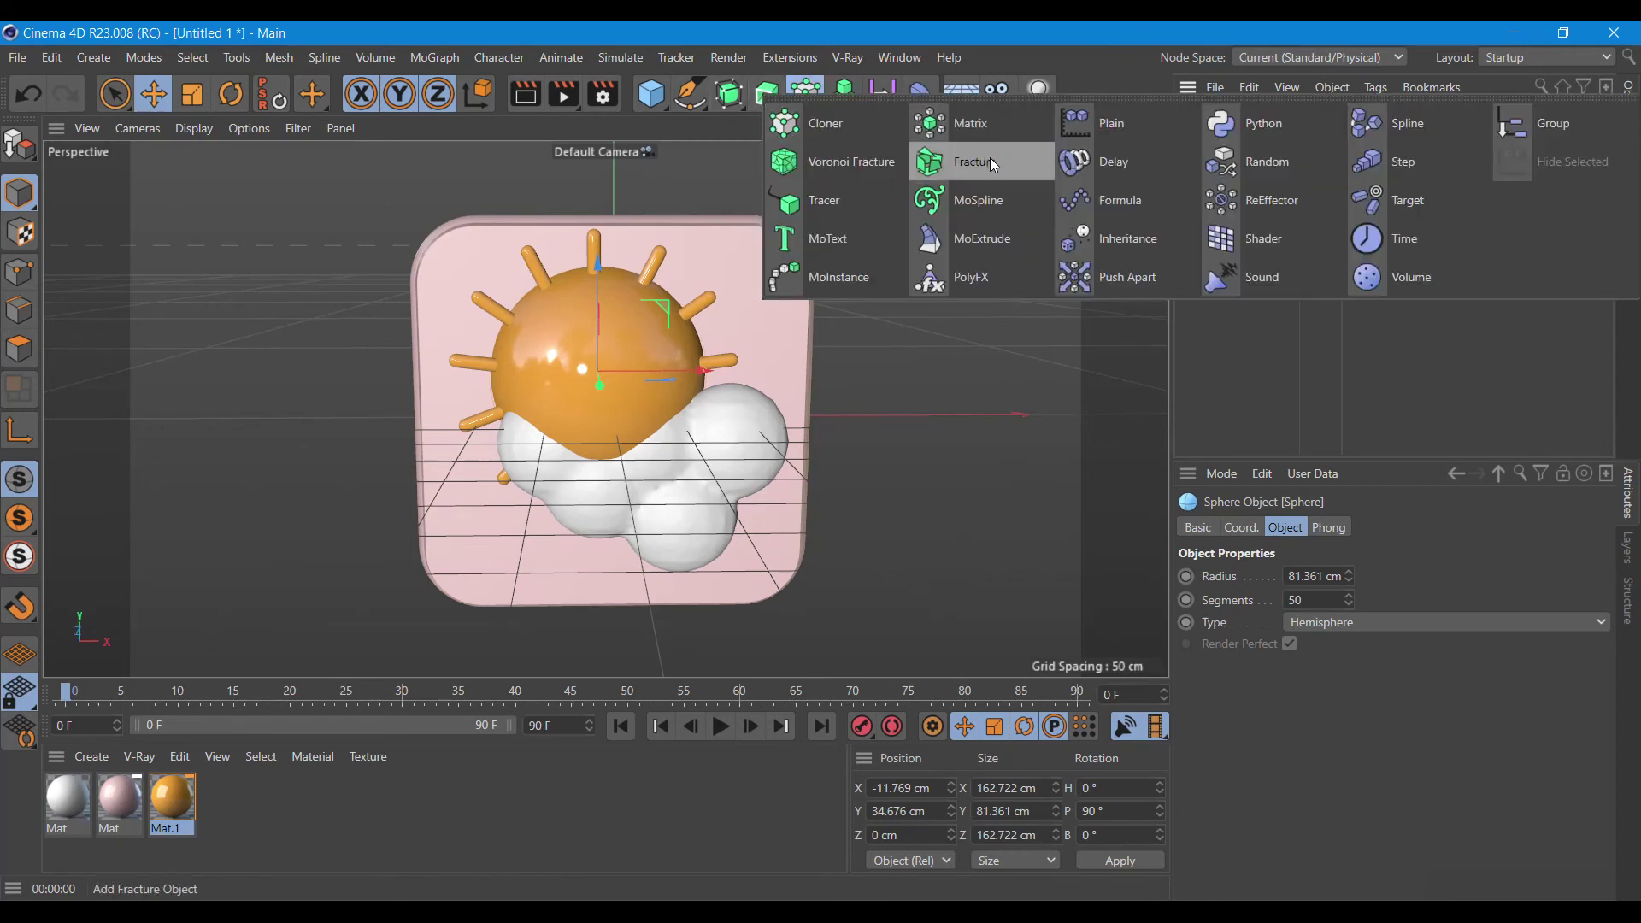
- Add a Fracture object and parent the Cloner, Volume Mesher and Sphere under it
{"action": "left_click", "coordinate": [990, 162]}
{"action": "left_click", "coordinate": [1229, 137]}
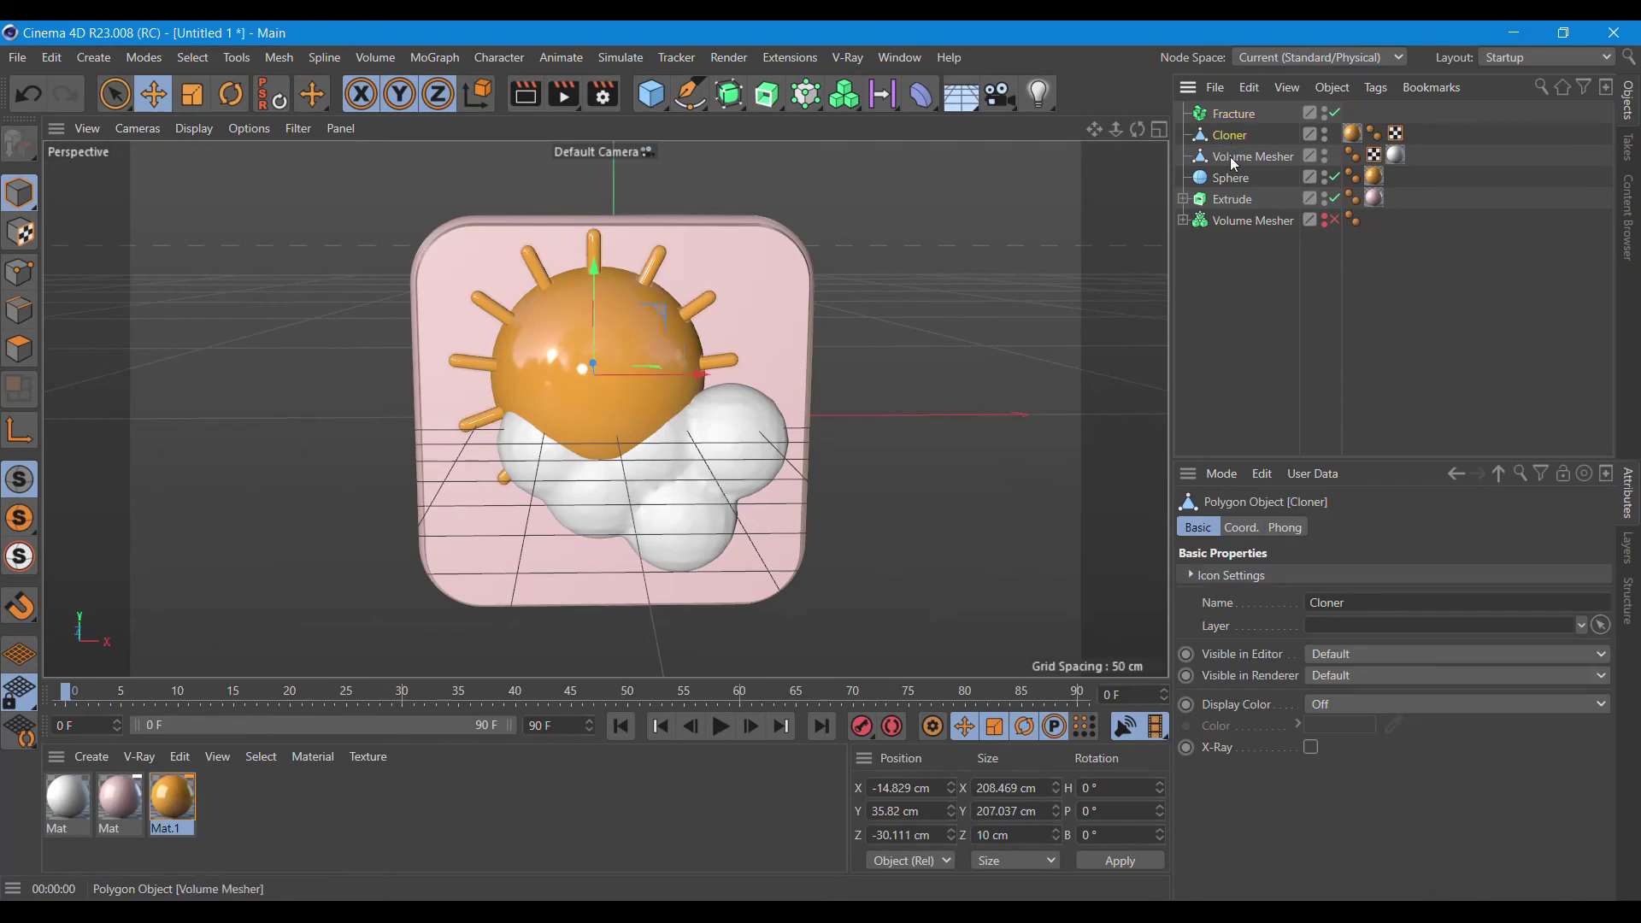
{"action": "left_click", "coordinate": [1231, 177], "text": "ctrl"}
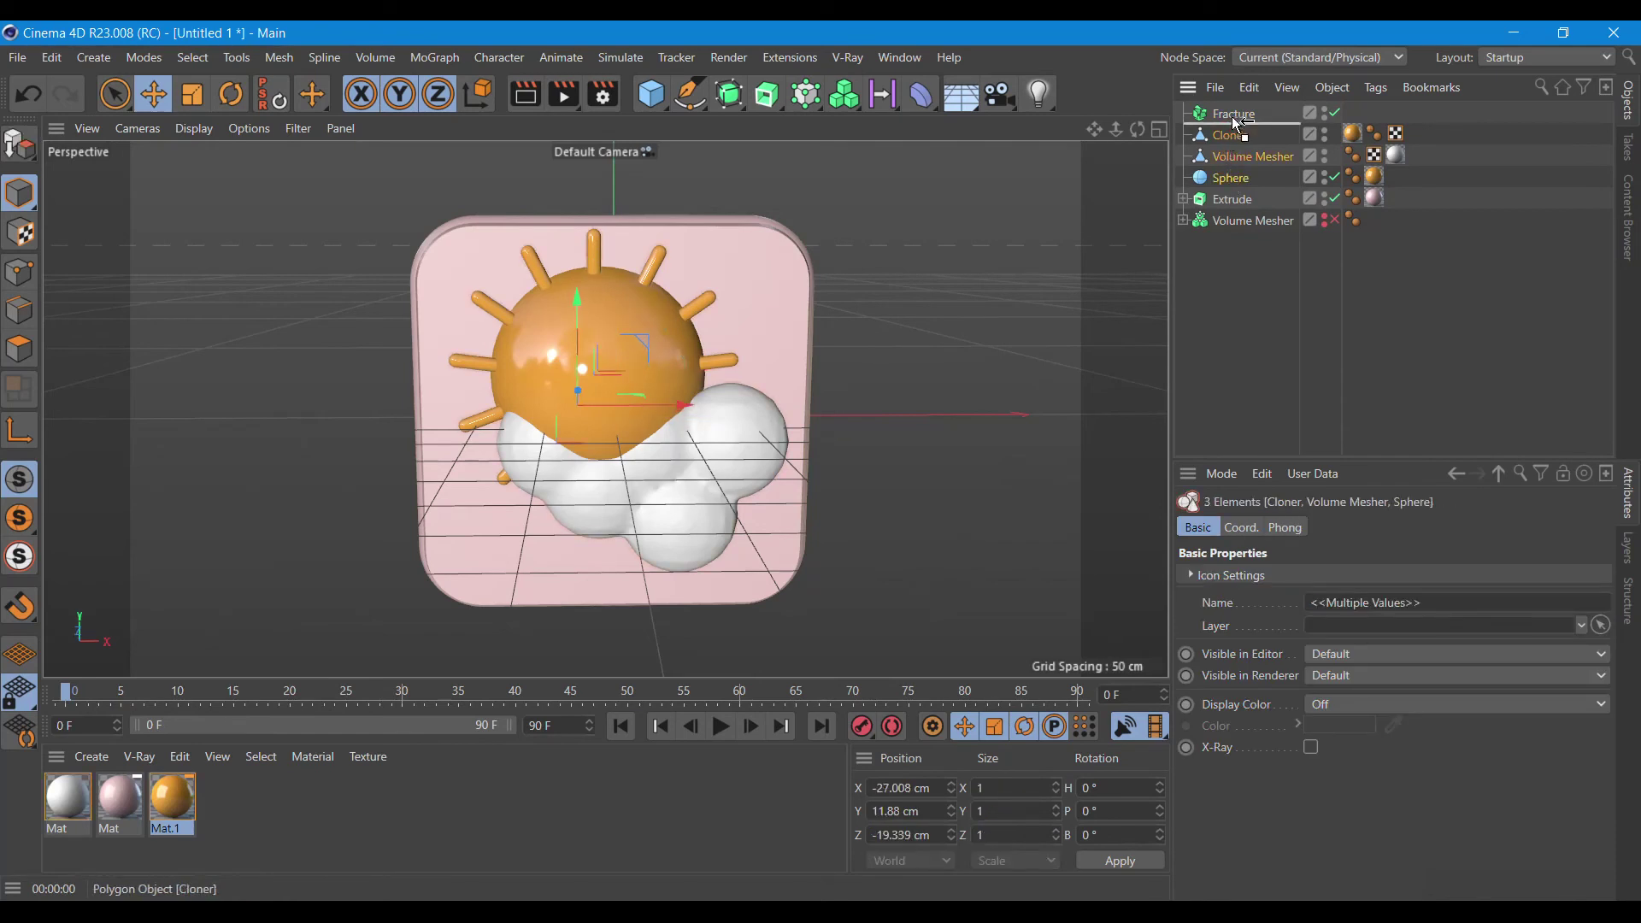
{"action": "left_click_drag", "start_coordinate": [1225, 137], "coordinate": [1234, 118]}
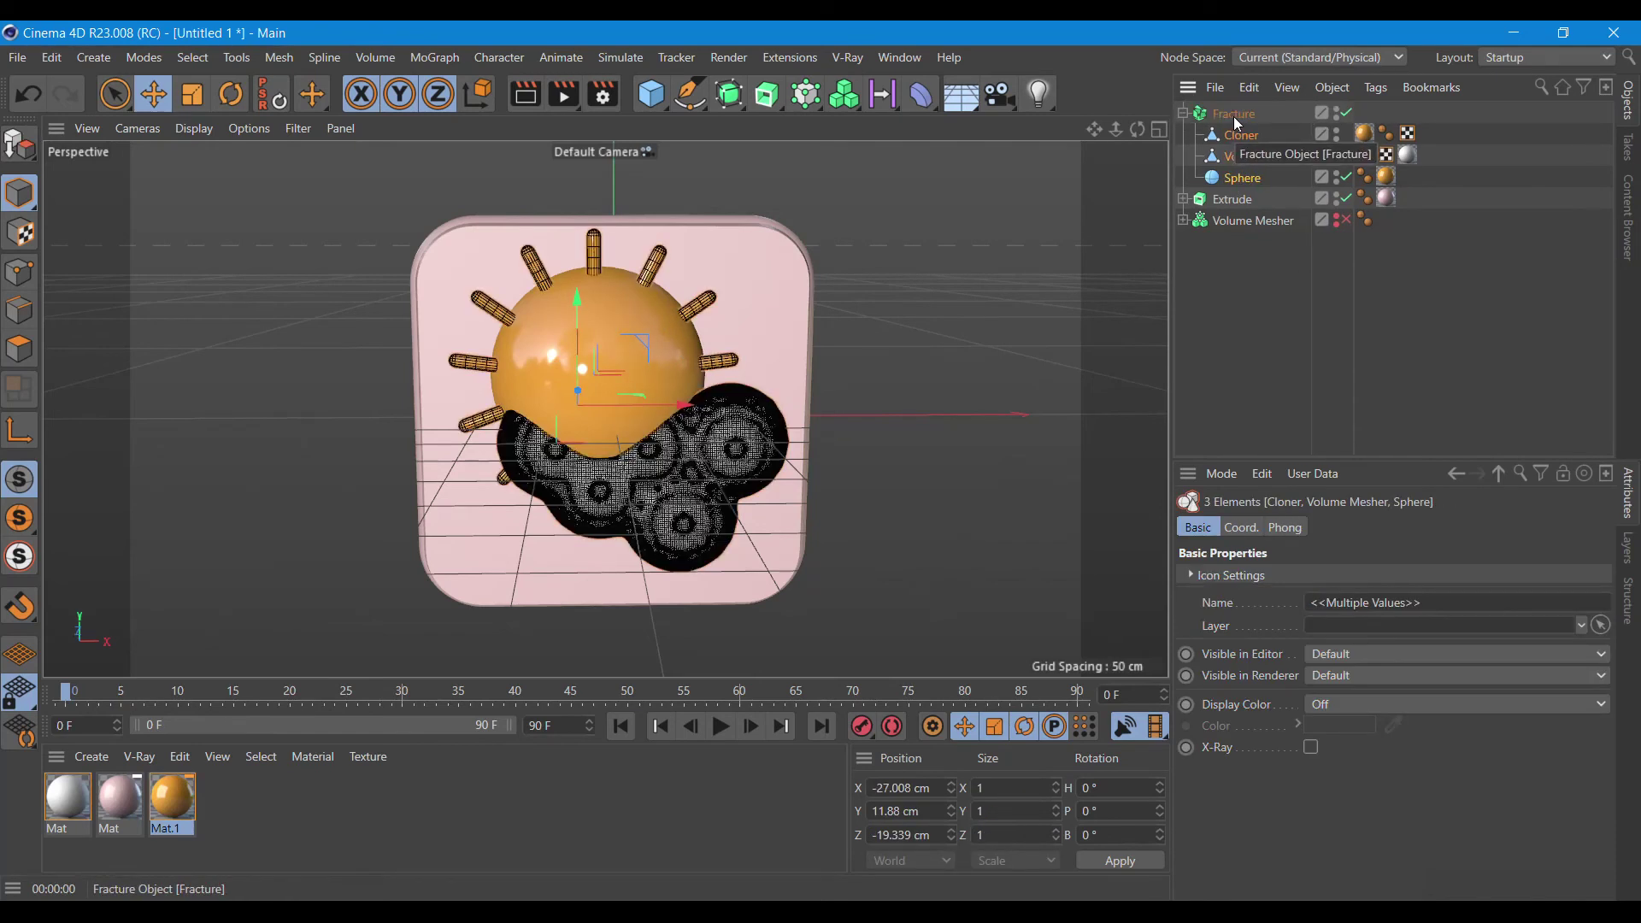
{"action": "left_click", "coordinate": [1234, 114]}
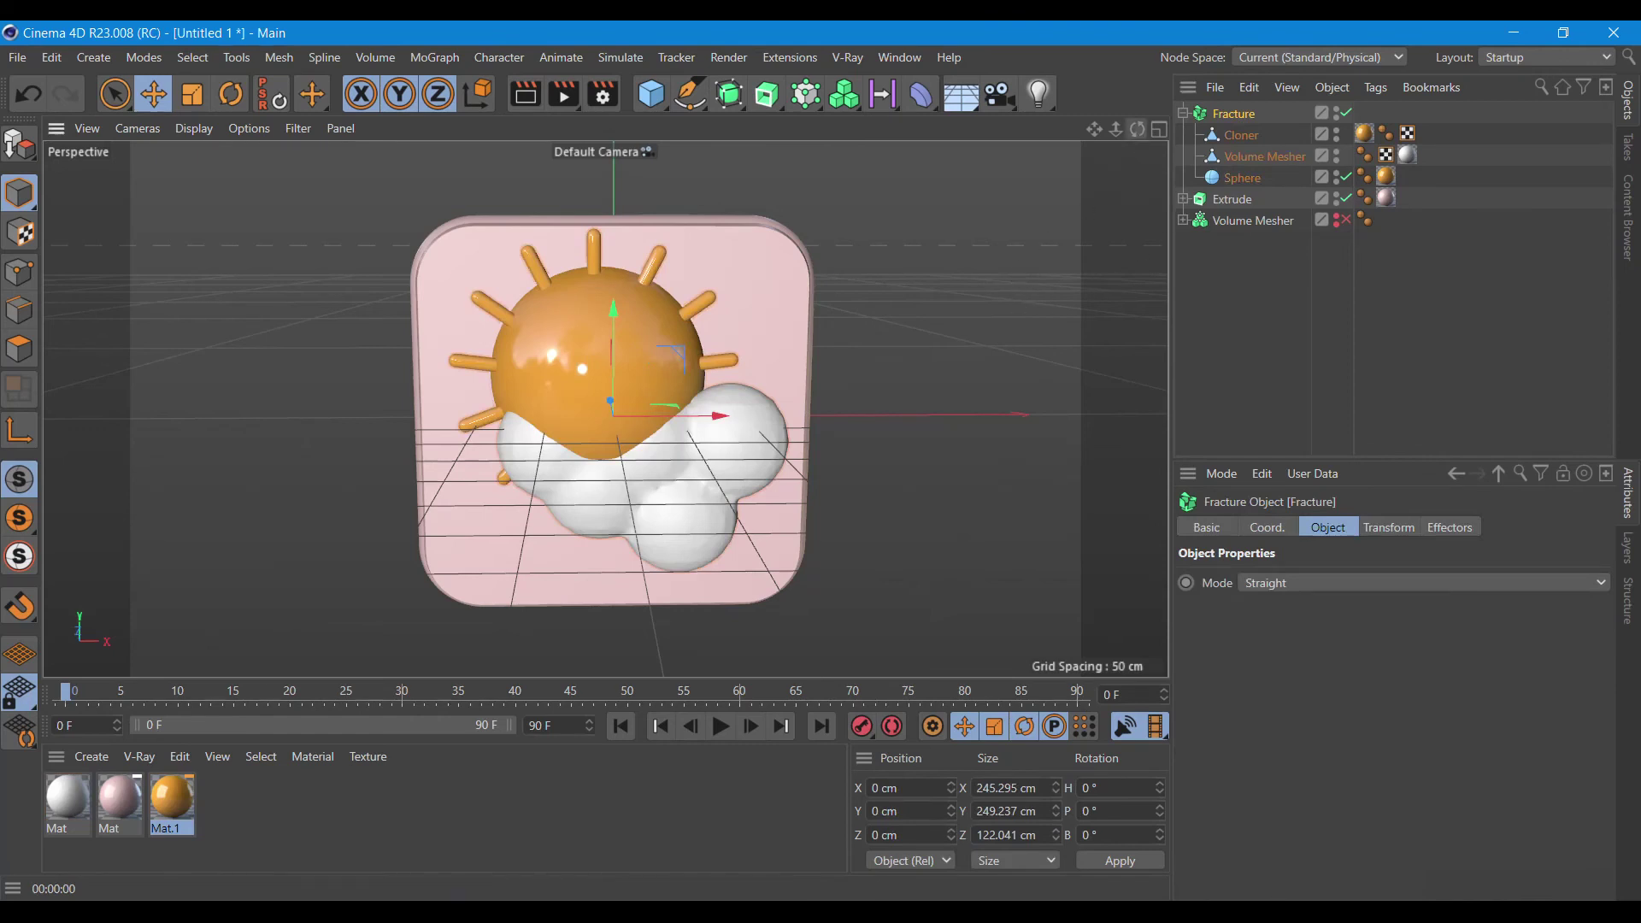
- Review the Fracture's transform and effectors settings, leaving it in Straight mode
{"action": "left_click_drag", "start_coordinate": [1136, 130], "coordinate": [1086, 137]}
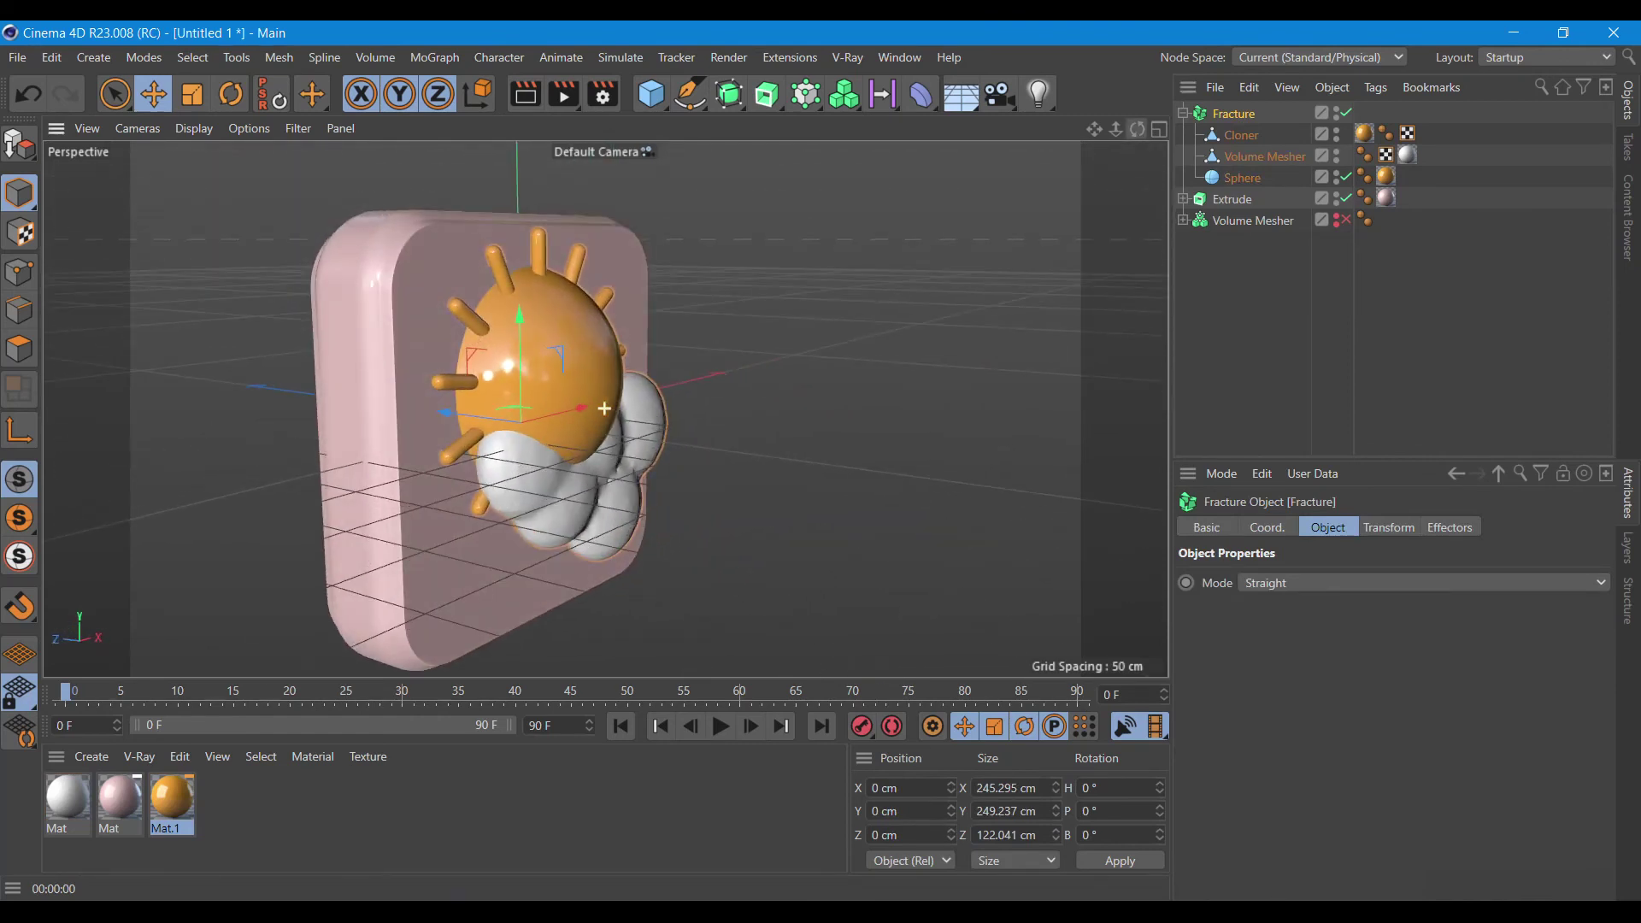
{"action": "left_click", "coordinate": [1387, 530]}
{"action": "left_click", "coordinate": [1436, 530]}
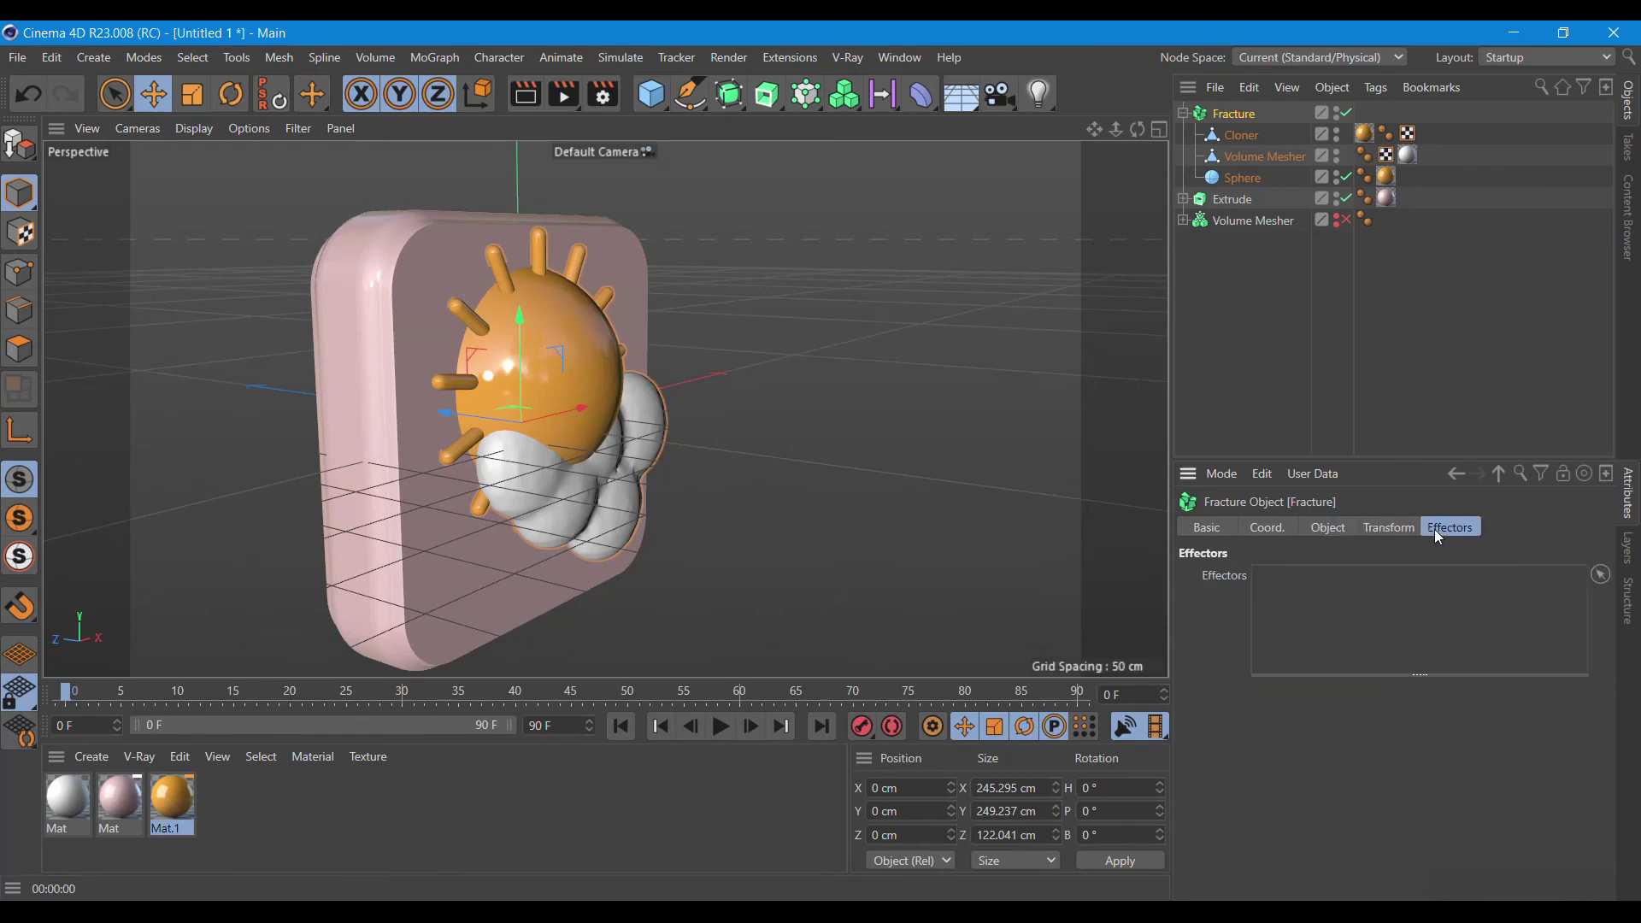
{"action": "left_click", "coordinate": [1325, 528]}
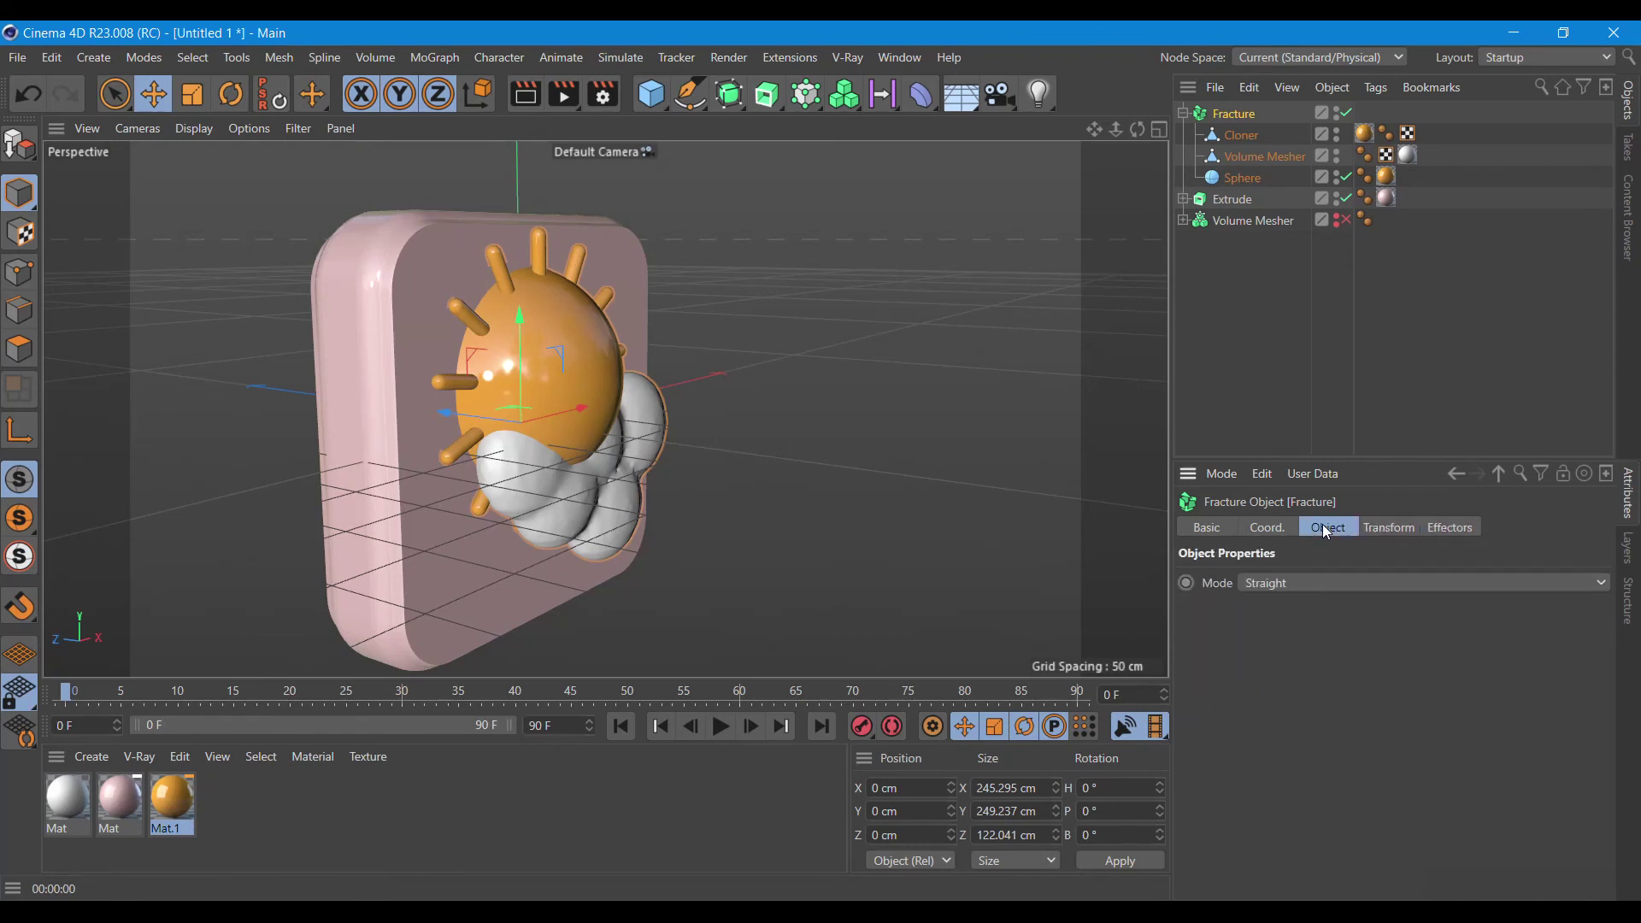
{"action": "left_click", "coordinate": [1378, 530]}
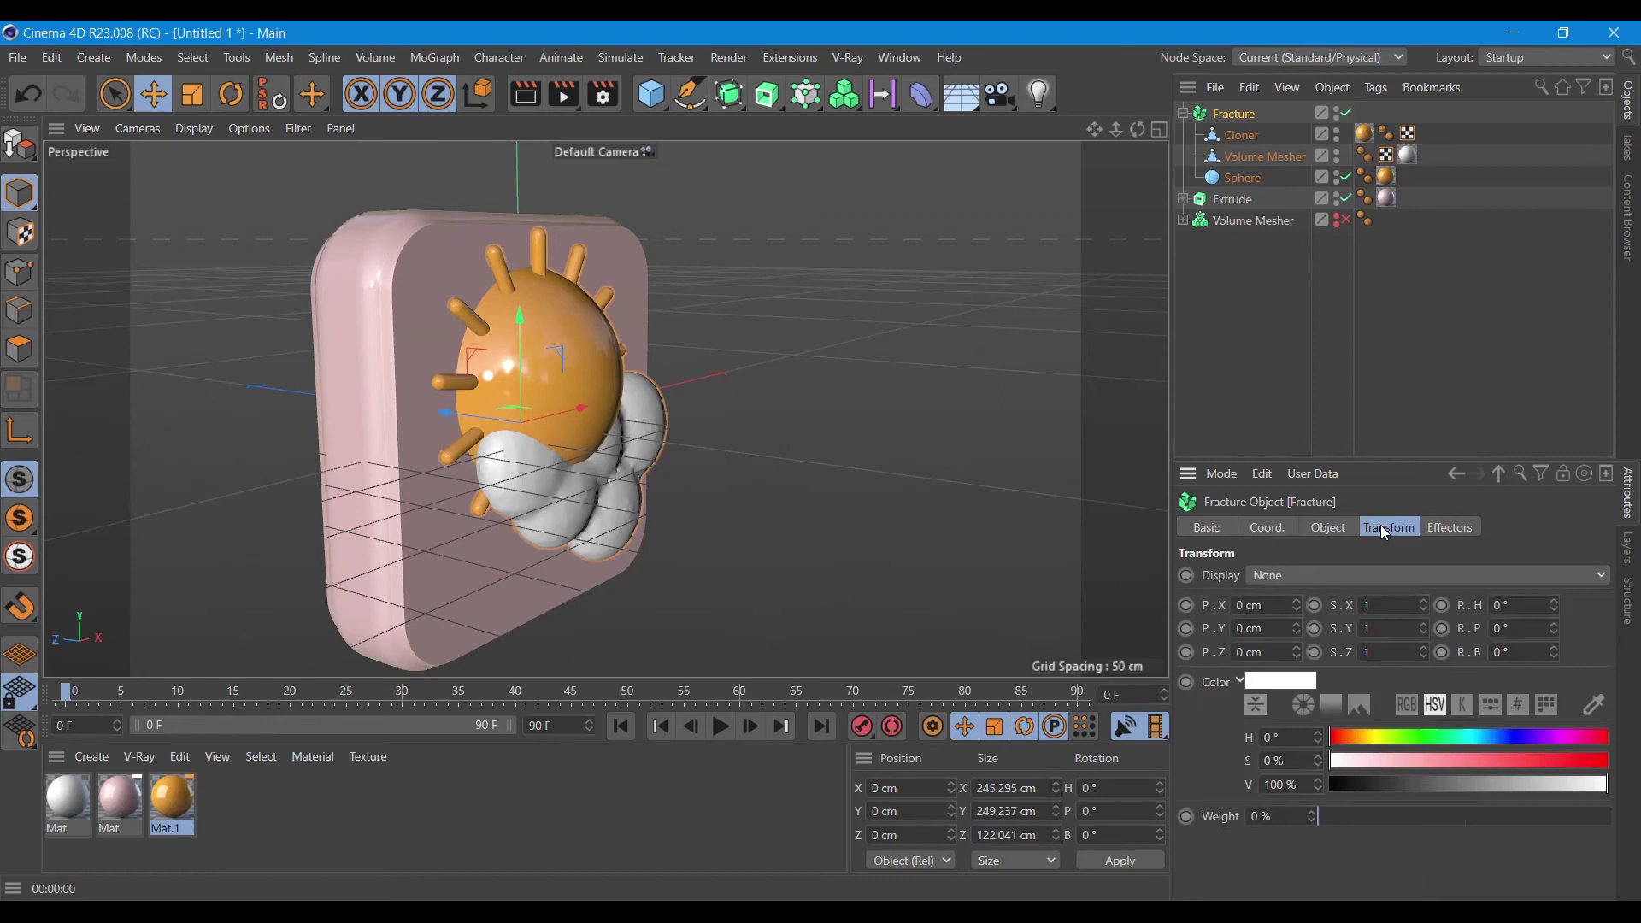
{"action": "left_click", "coordinate": [1323, 527]}
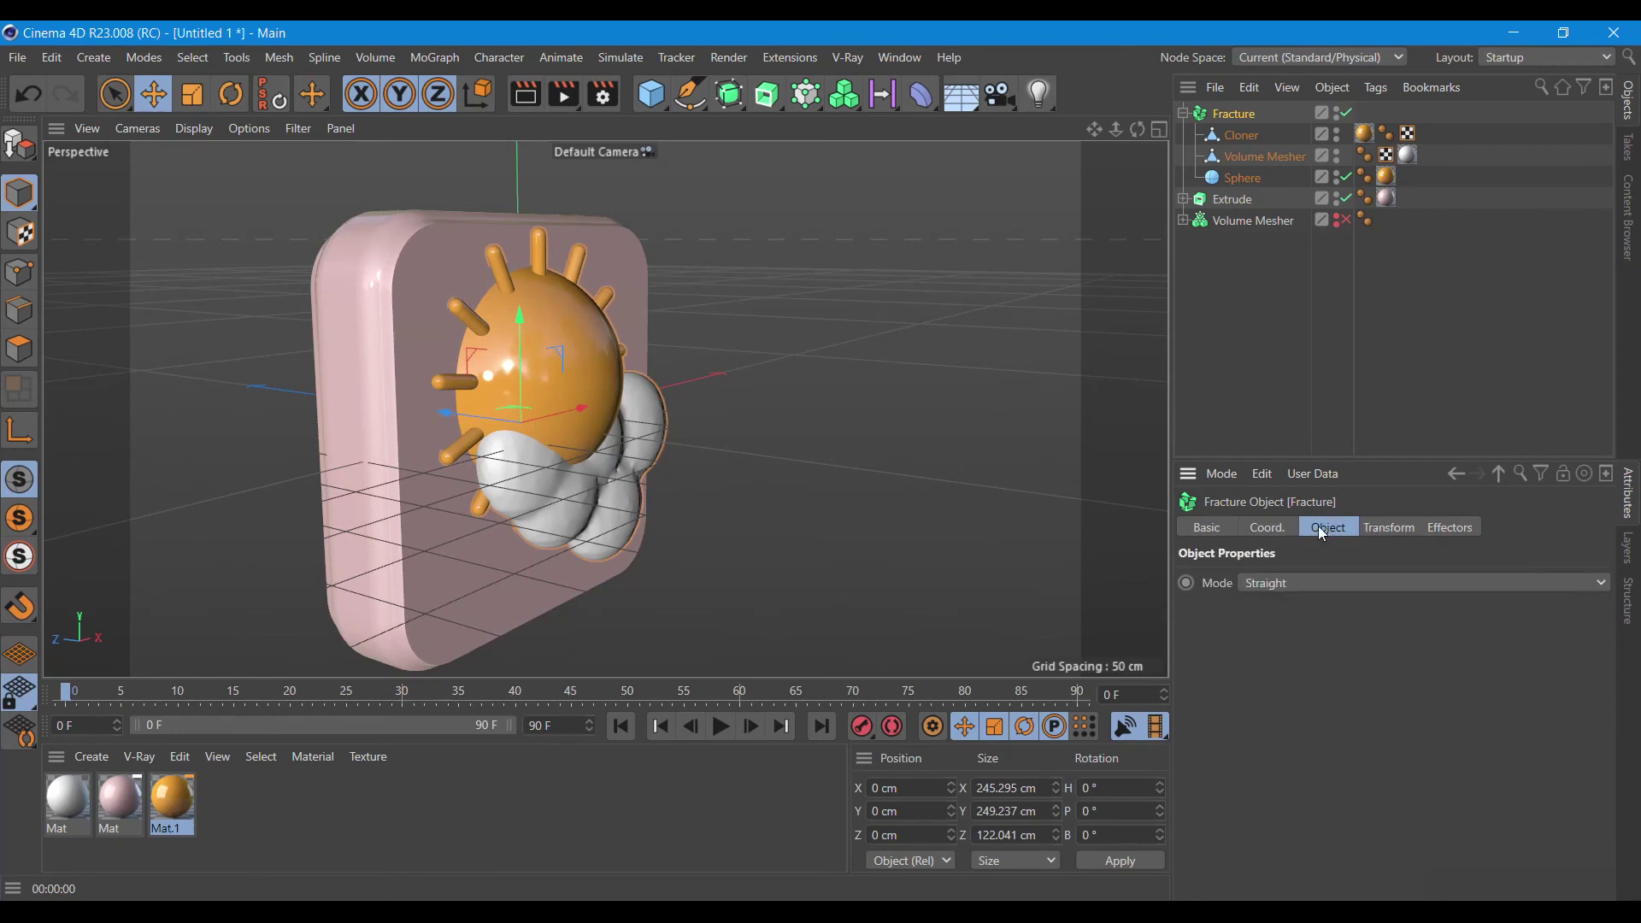
{"action": "left_click", "coordinate": [819, 104]}
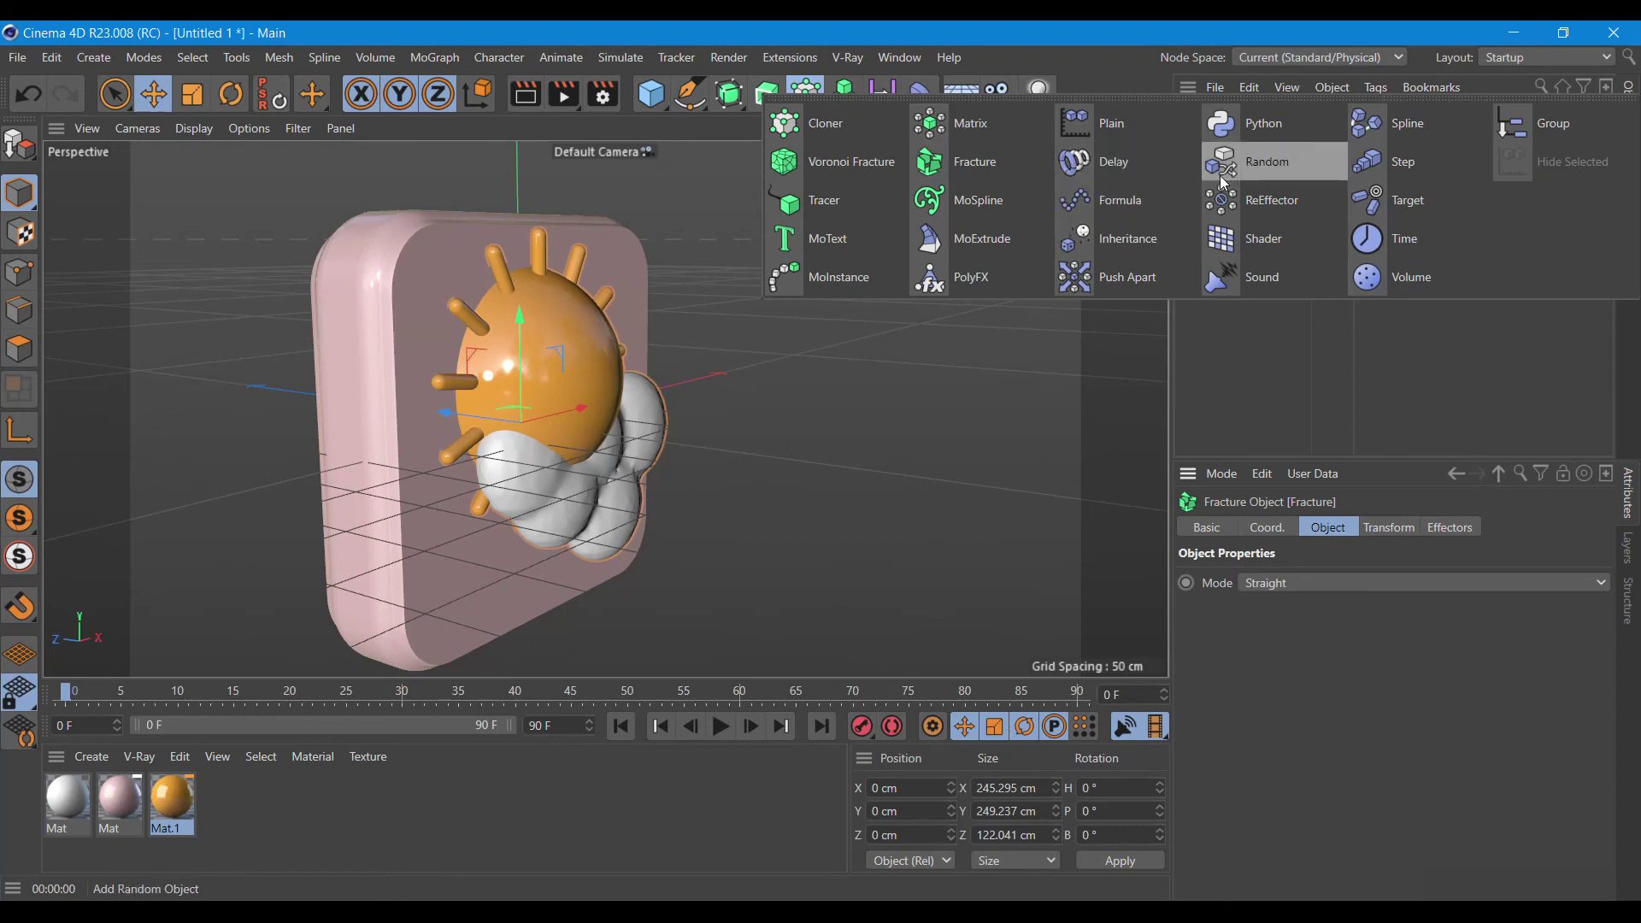
- Add a Random effector with position offset X 0, Y 0, Z -3000 cm
{"action": "left_click", "coordinate": [1262, 172]}
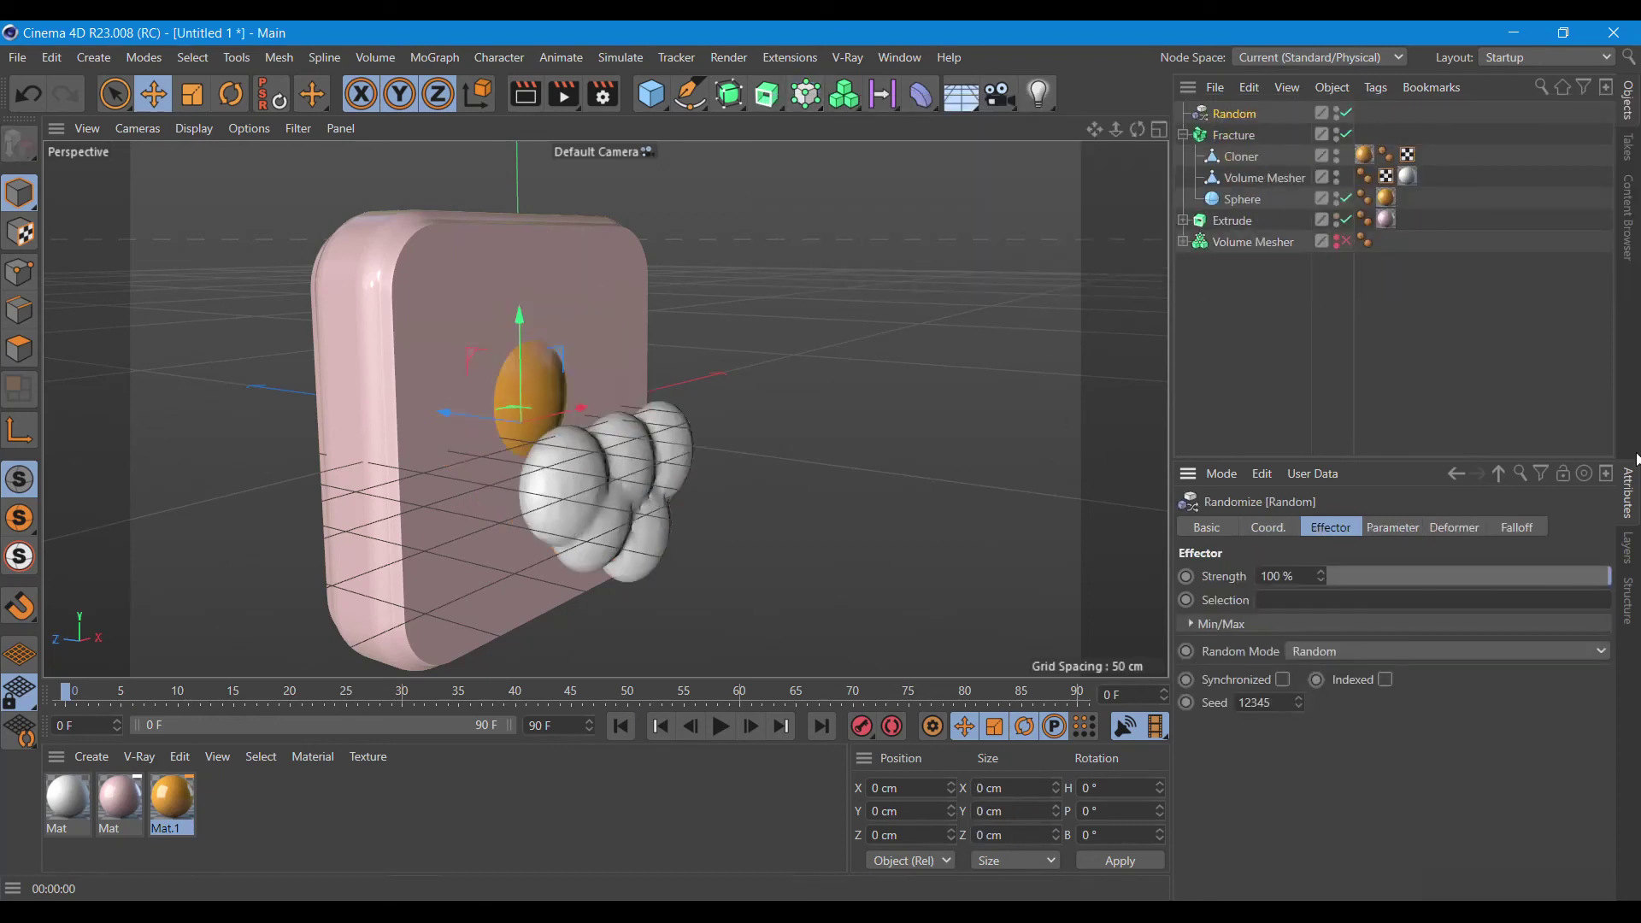
{"action": "left_click", "coordinate": [1410, 528]}
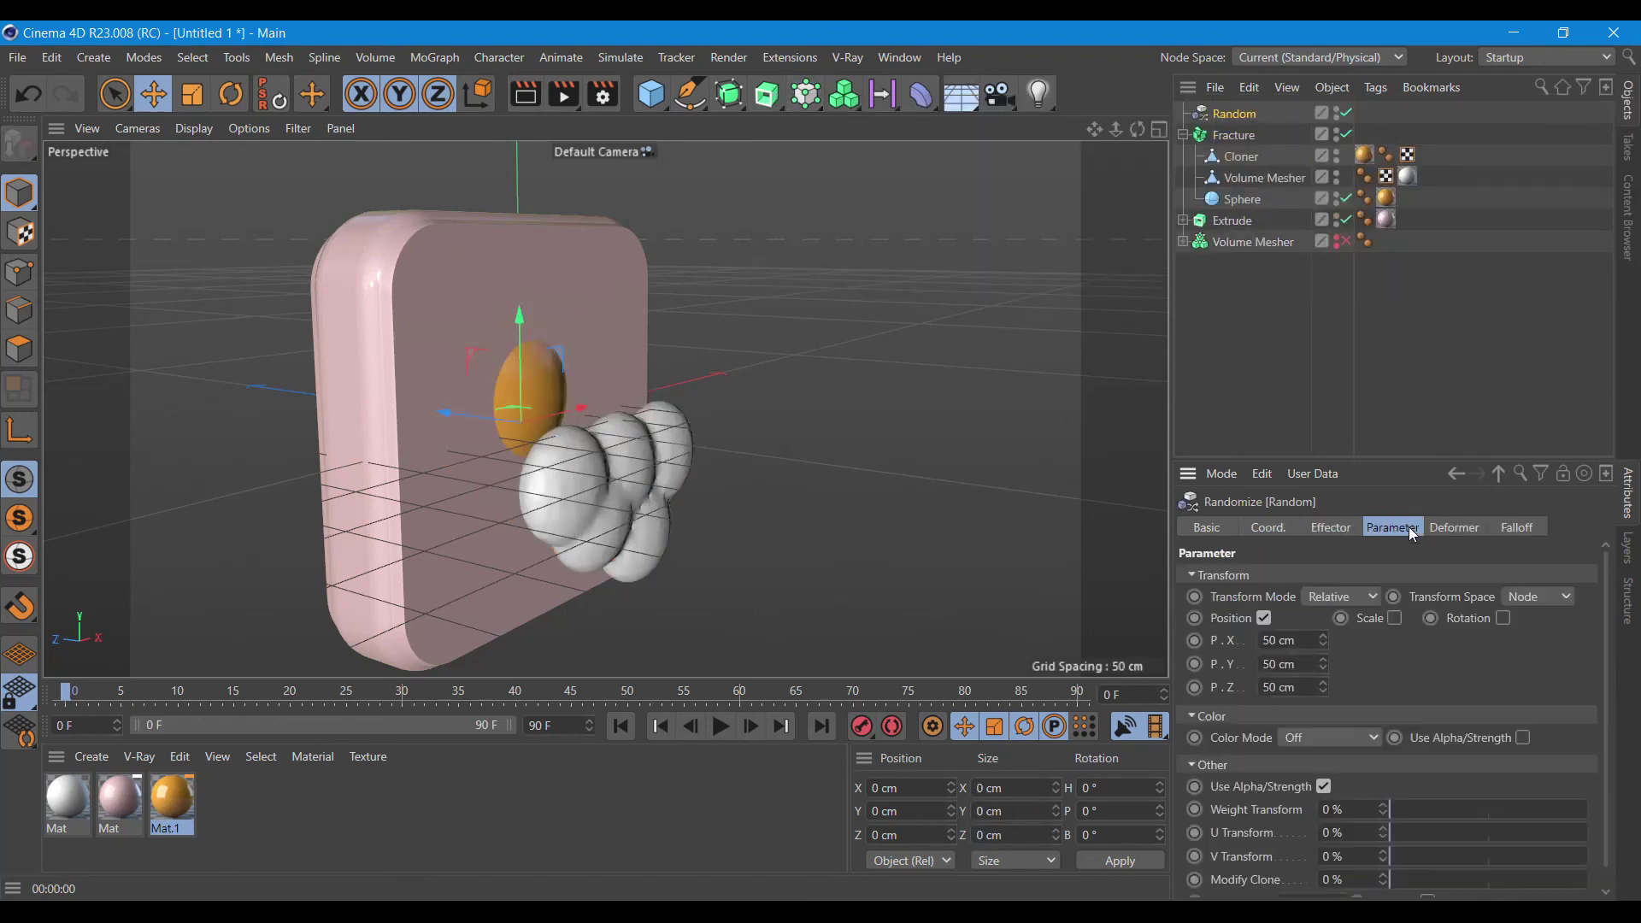
{"action": "left_click", "coordinate": [1294, 642]}
{"action": "type", "text": "0"}
{"action": "key", "text": "Tab"}
{"action": "type", "text": "0"}
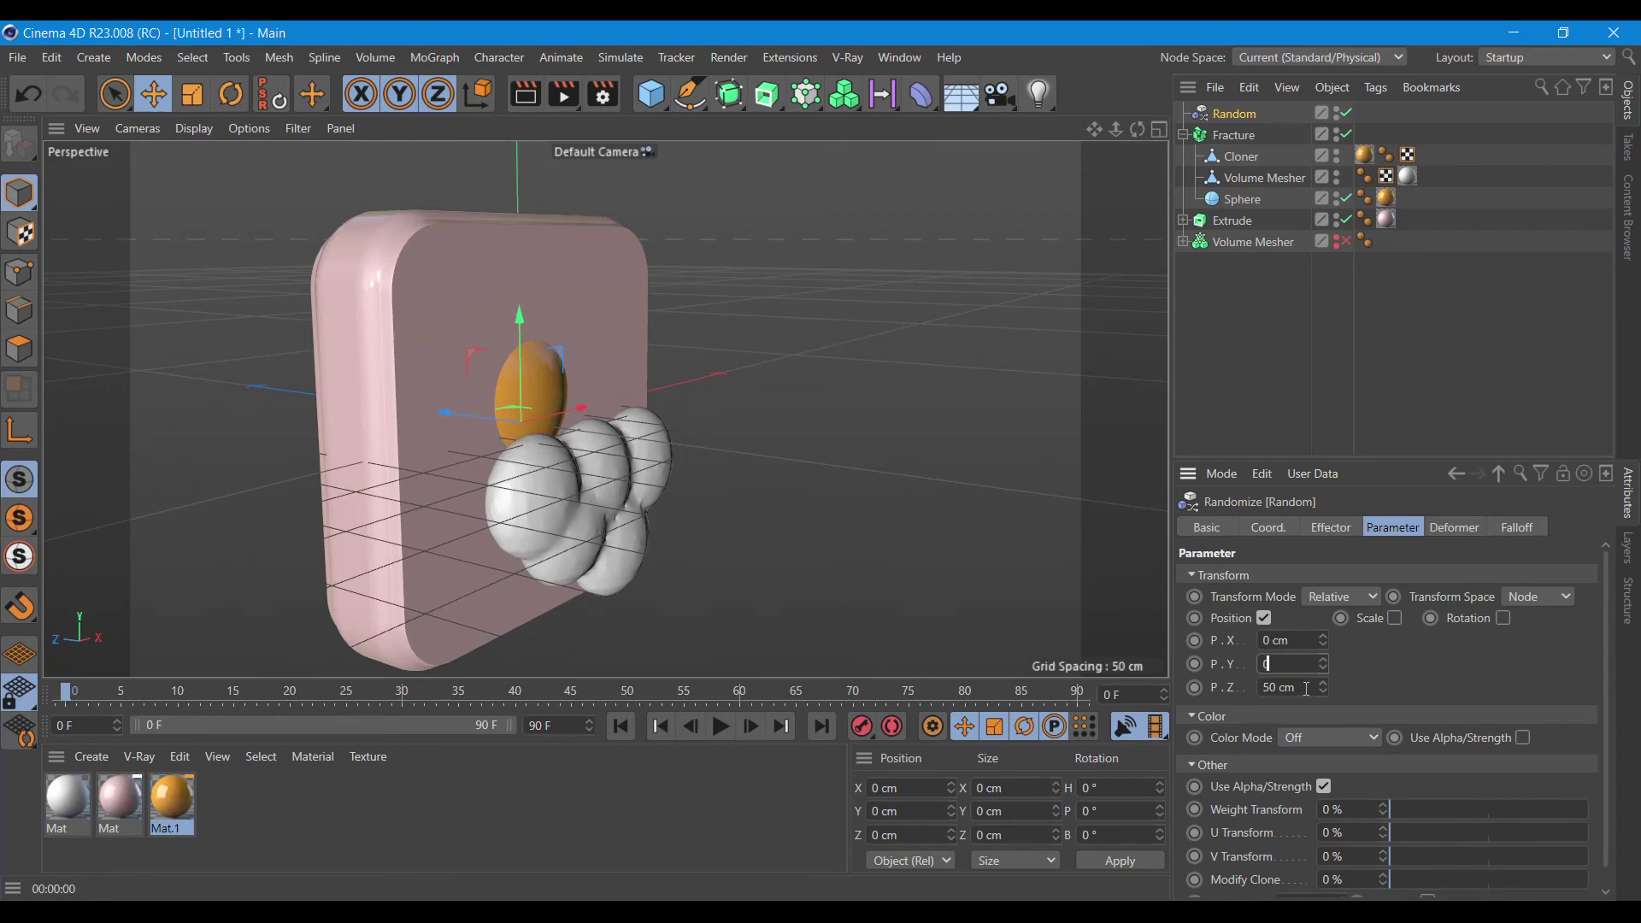
{"action": "key", "text": "Tab"}
{"action": "type", "text": "-3000"}
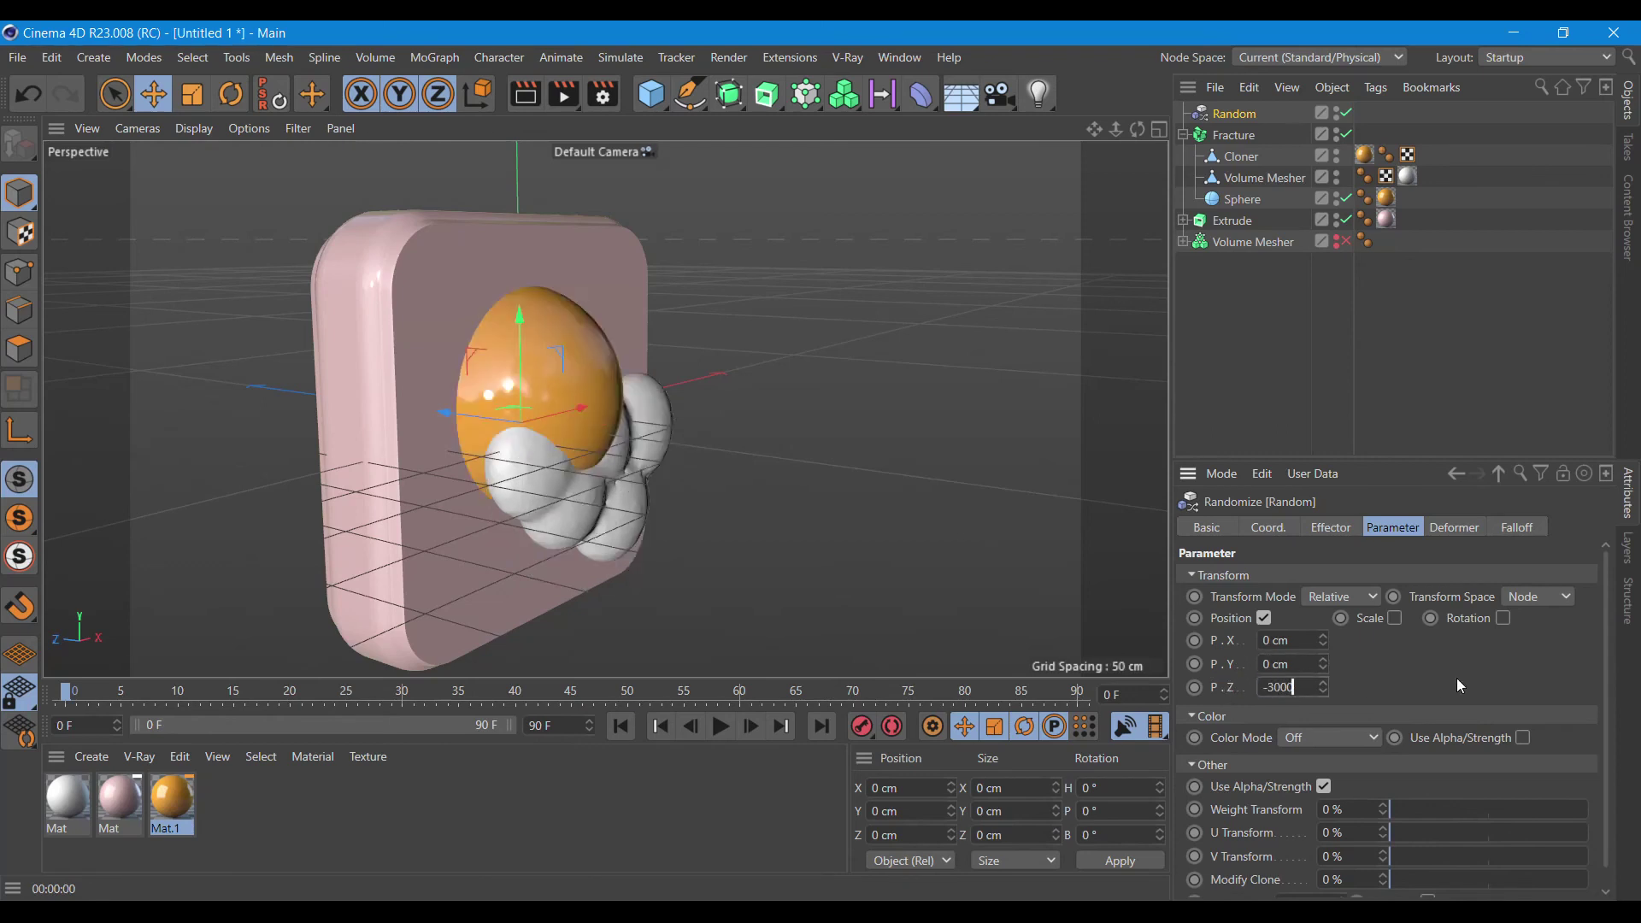
{"action": "key", "text": "Return"}
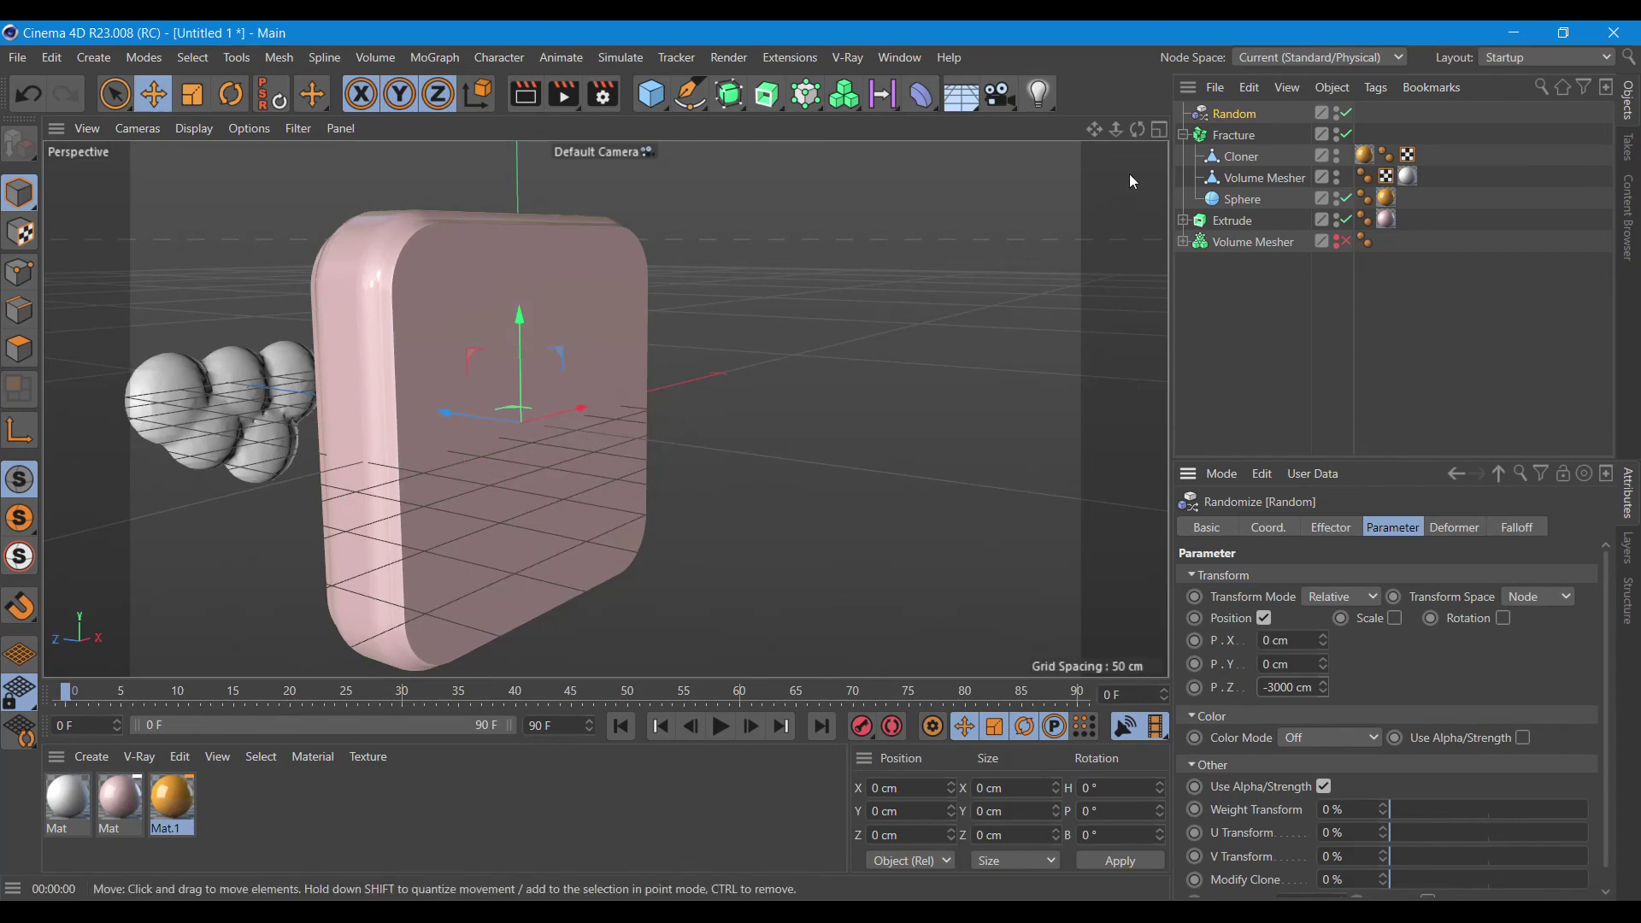
{"action": "left_click_drag", "start_coordinate": [1138, 129], "coordinate": [1325, 137]}
{"action": "left_click_drag", "start_coordinate": [604, 409], "coordinate": [604, 409], "text": "alt"}
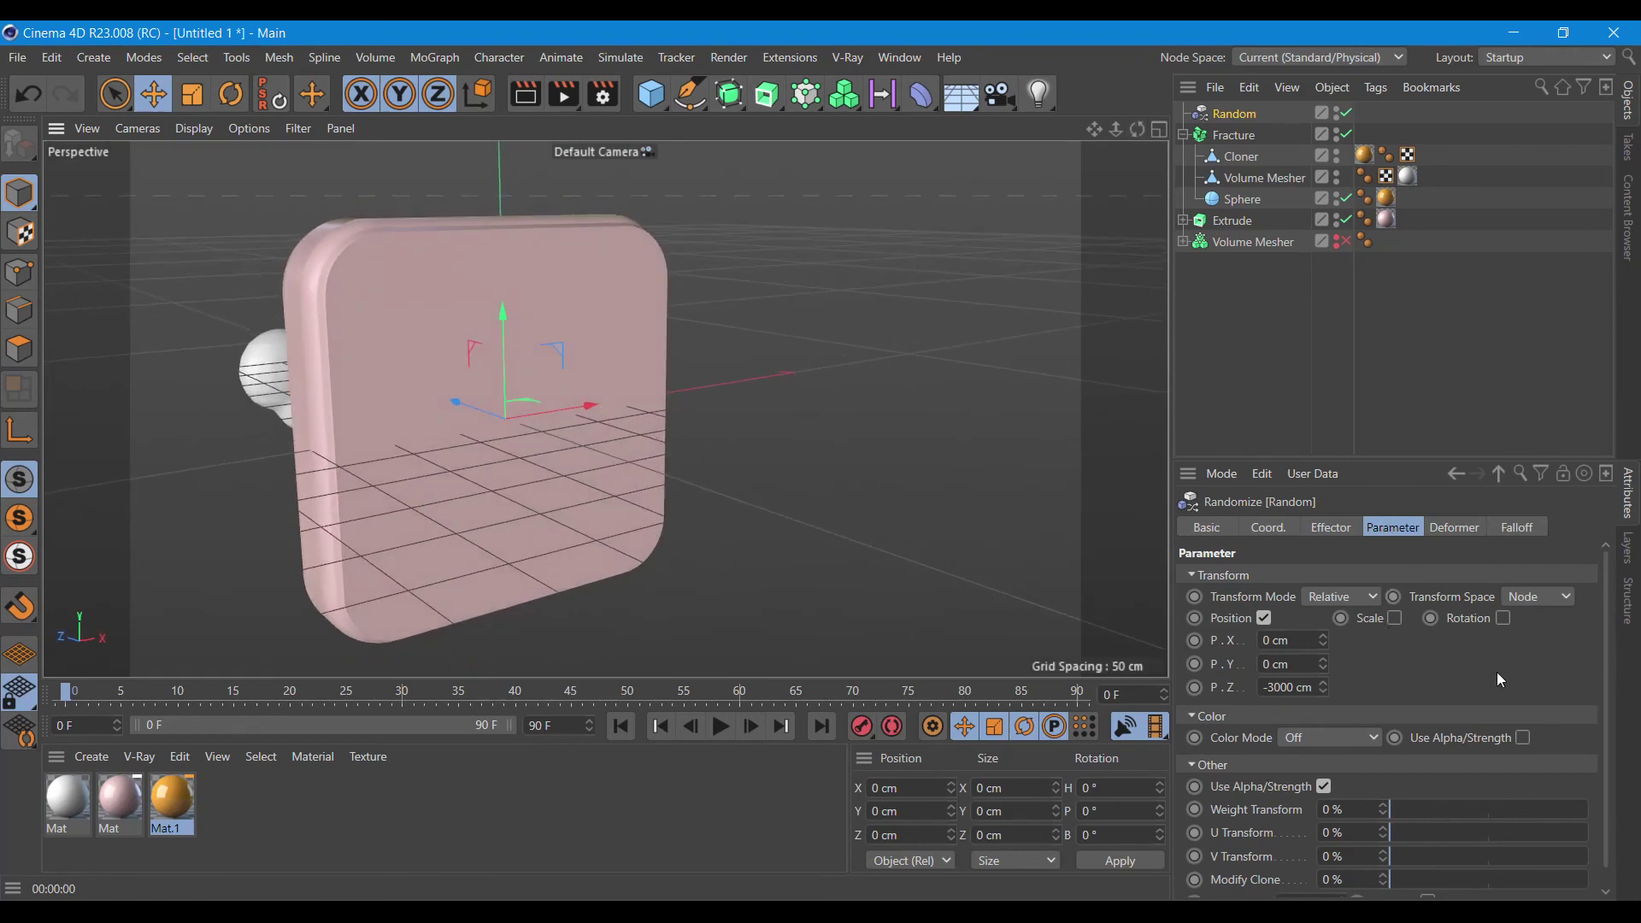
- Keyframe the Fracture's Random weight at 100% on frame 0 and 0% on frame 50
{"action": "left_click", "coordinate": [1234, 135]}
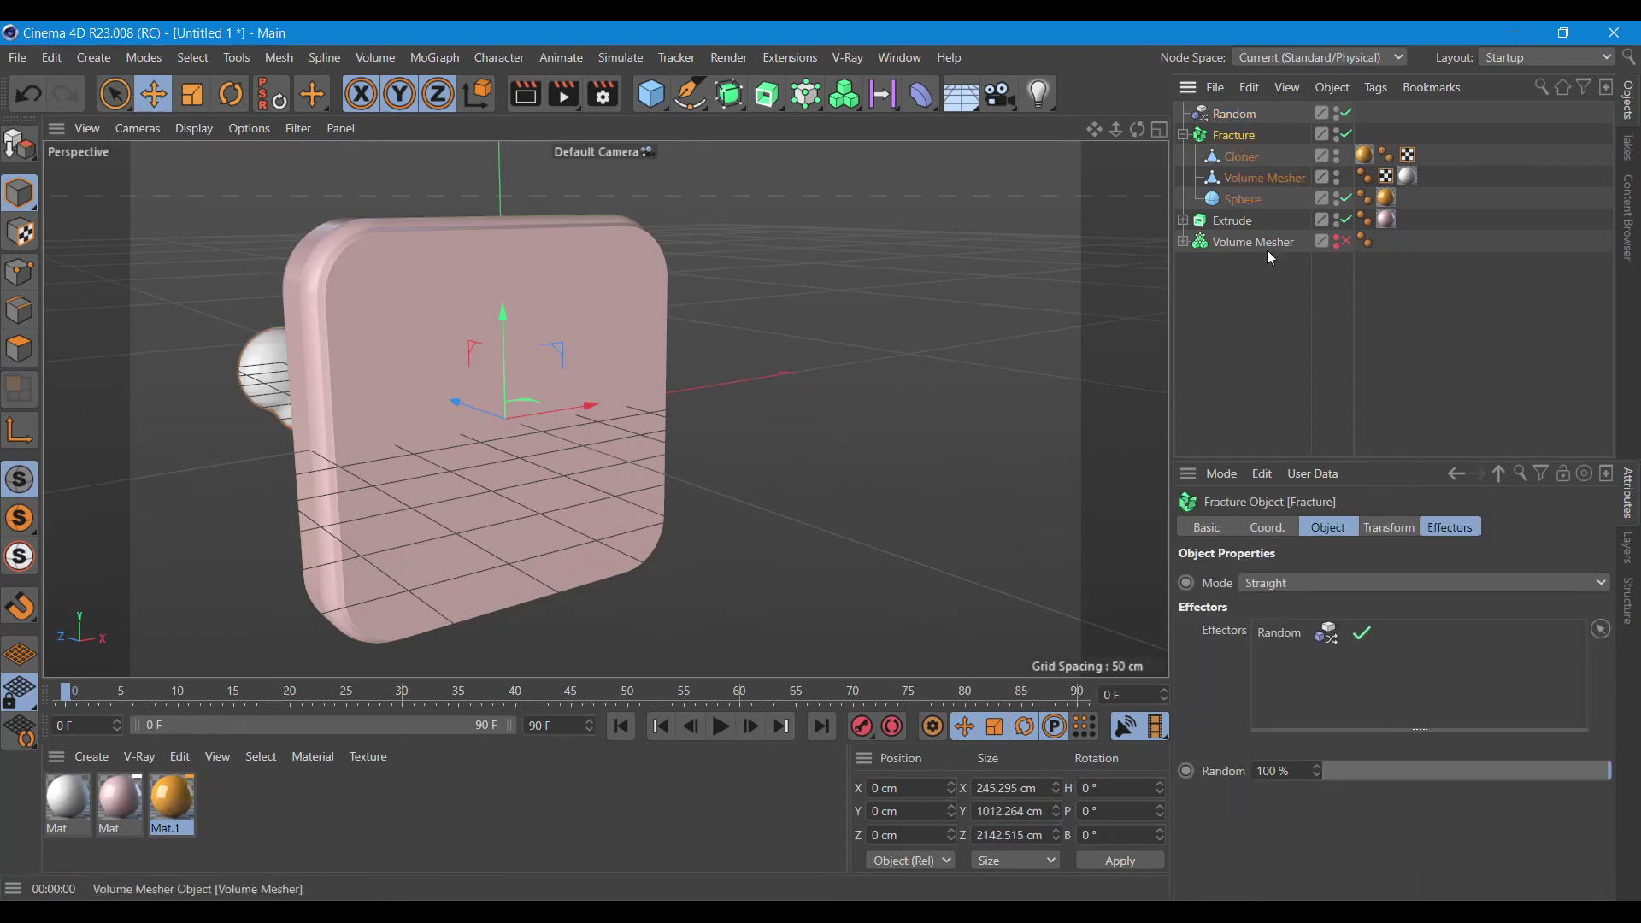
{"action": "mouse_move", "coordinate": [1603, 780]}
{"action": "left_mouse_down"}
{"action": "mouse_move", "coordinate": [1319, 800]}
{"action": "mouse_move", "coordinate": [1640, 803]}
{"action": "left_mouse_up"}
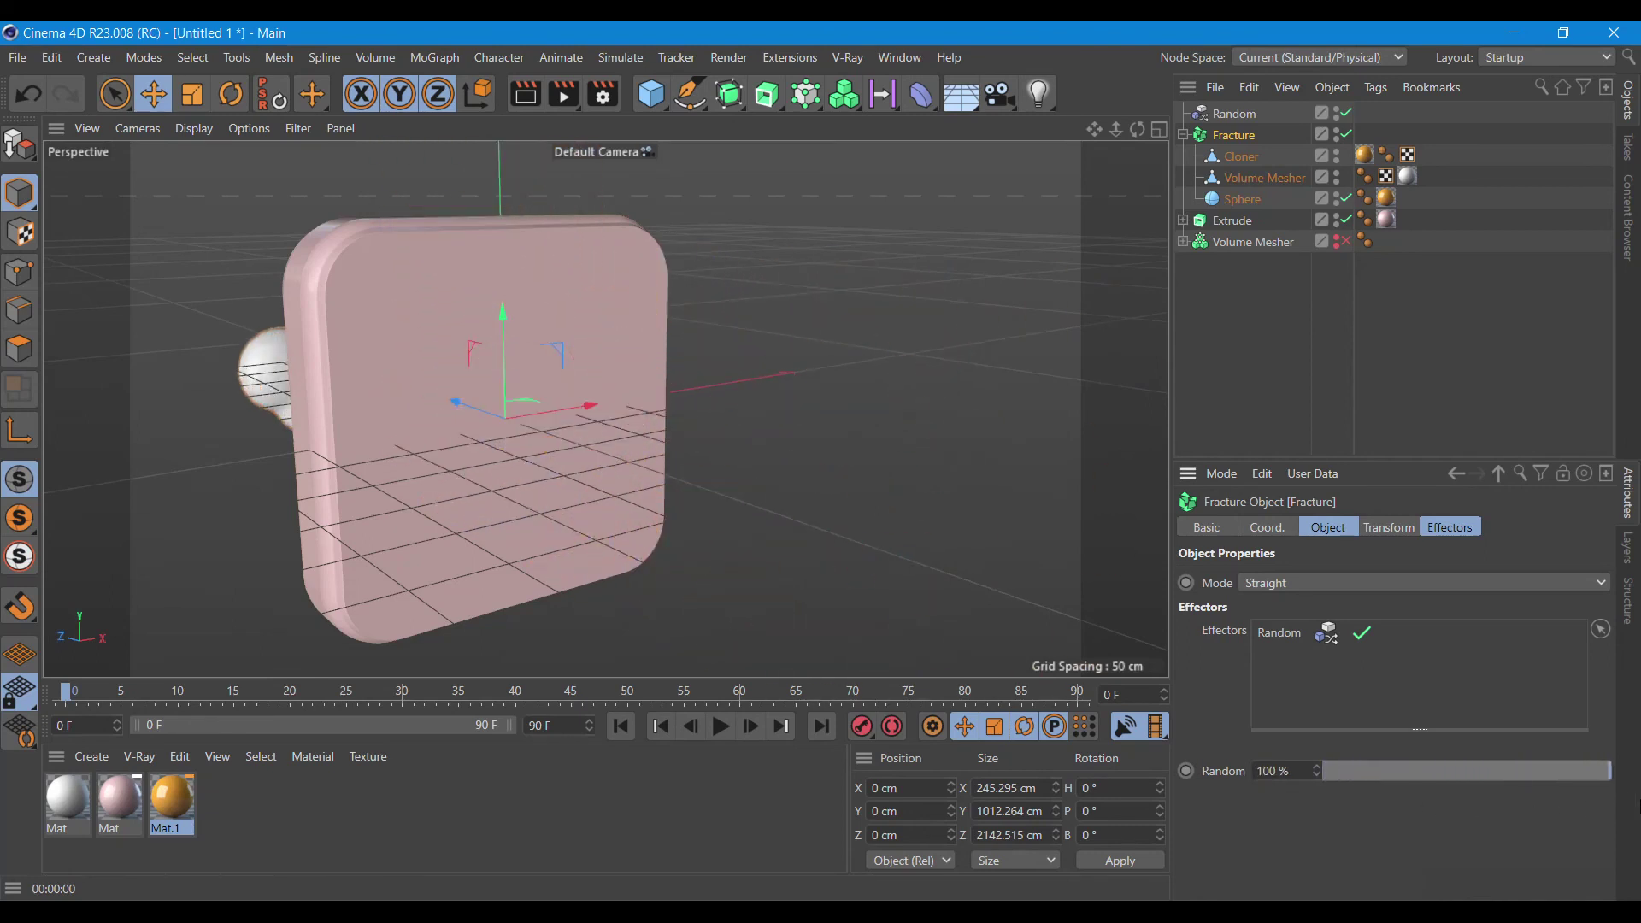
{"action": "left_click", "coordinate": [1186, 771]}
{"action": "left_click_drag", "start_coordinate": [68, 694], "coordinate": [628, 694]}
{"action": "left_click_drag", "start_coordinate": [1605, 768], "coordinate": [1315, 769]}
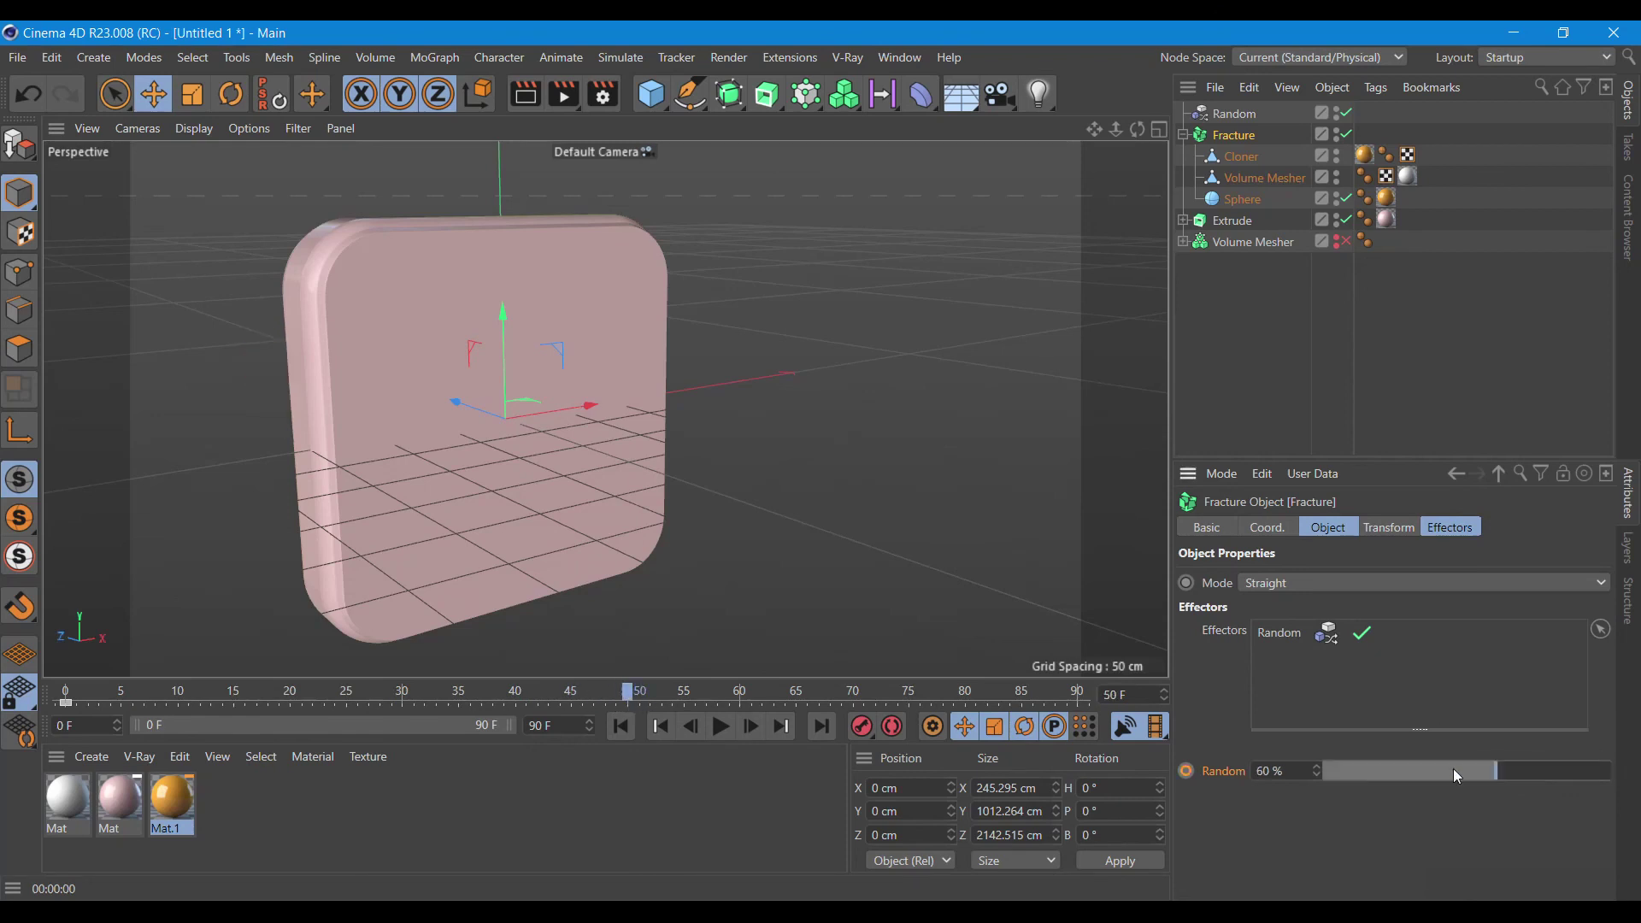
{"action": "left_click", "coordinate": [1186, 775]}
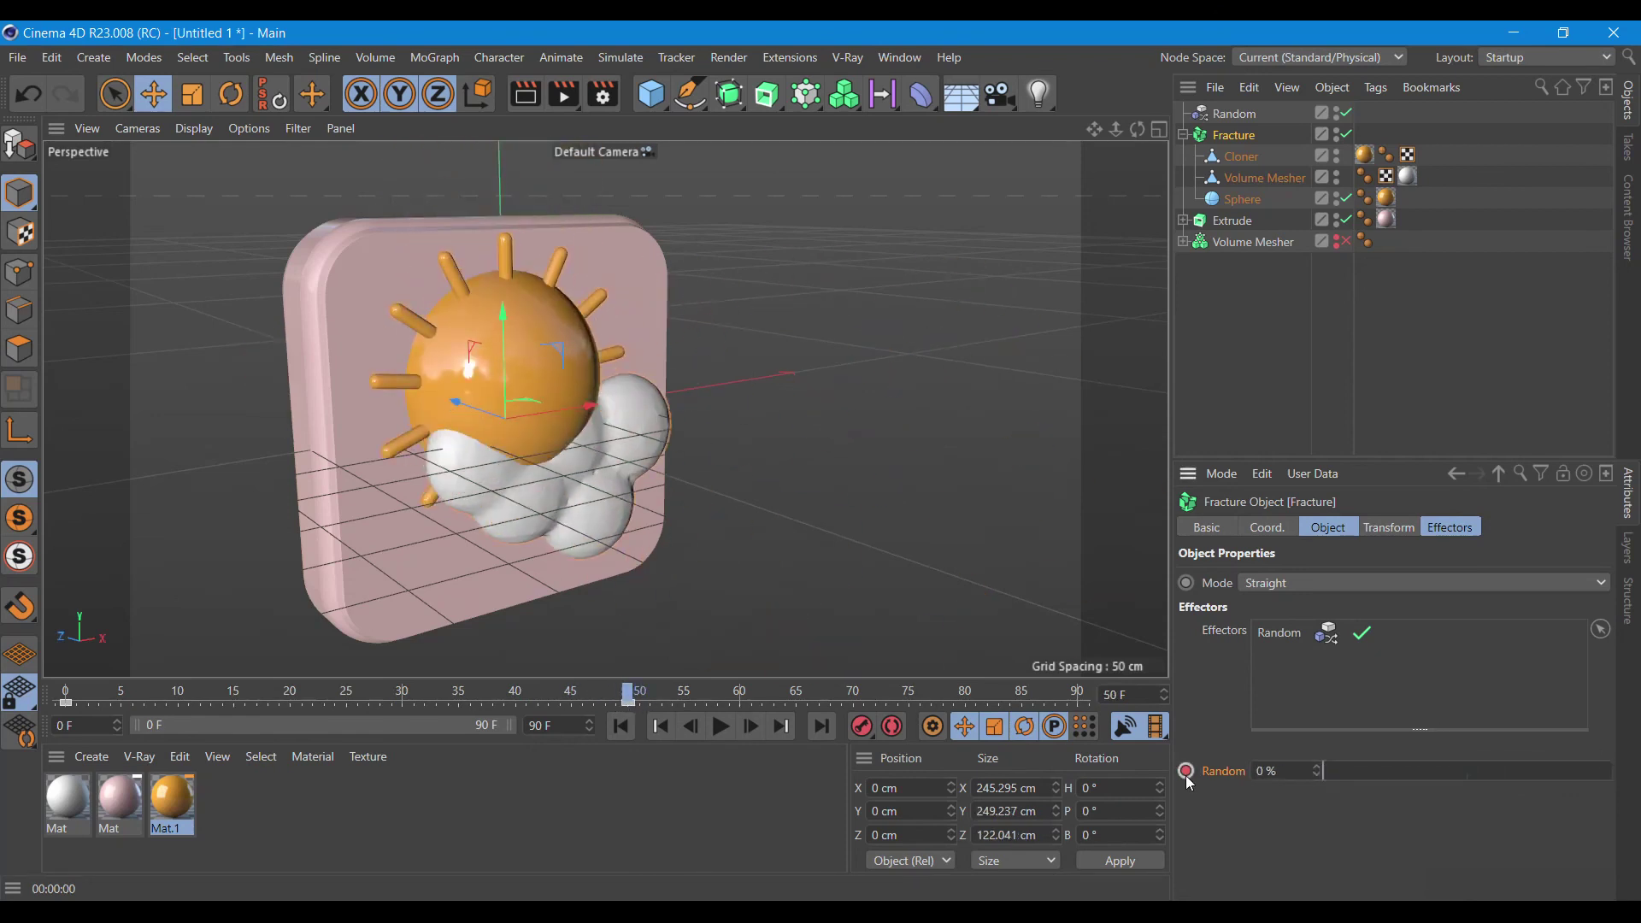
- Play the fly-in animation from the start, then stop it
{"action": "left_click", "coordinate": [617, 728]}
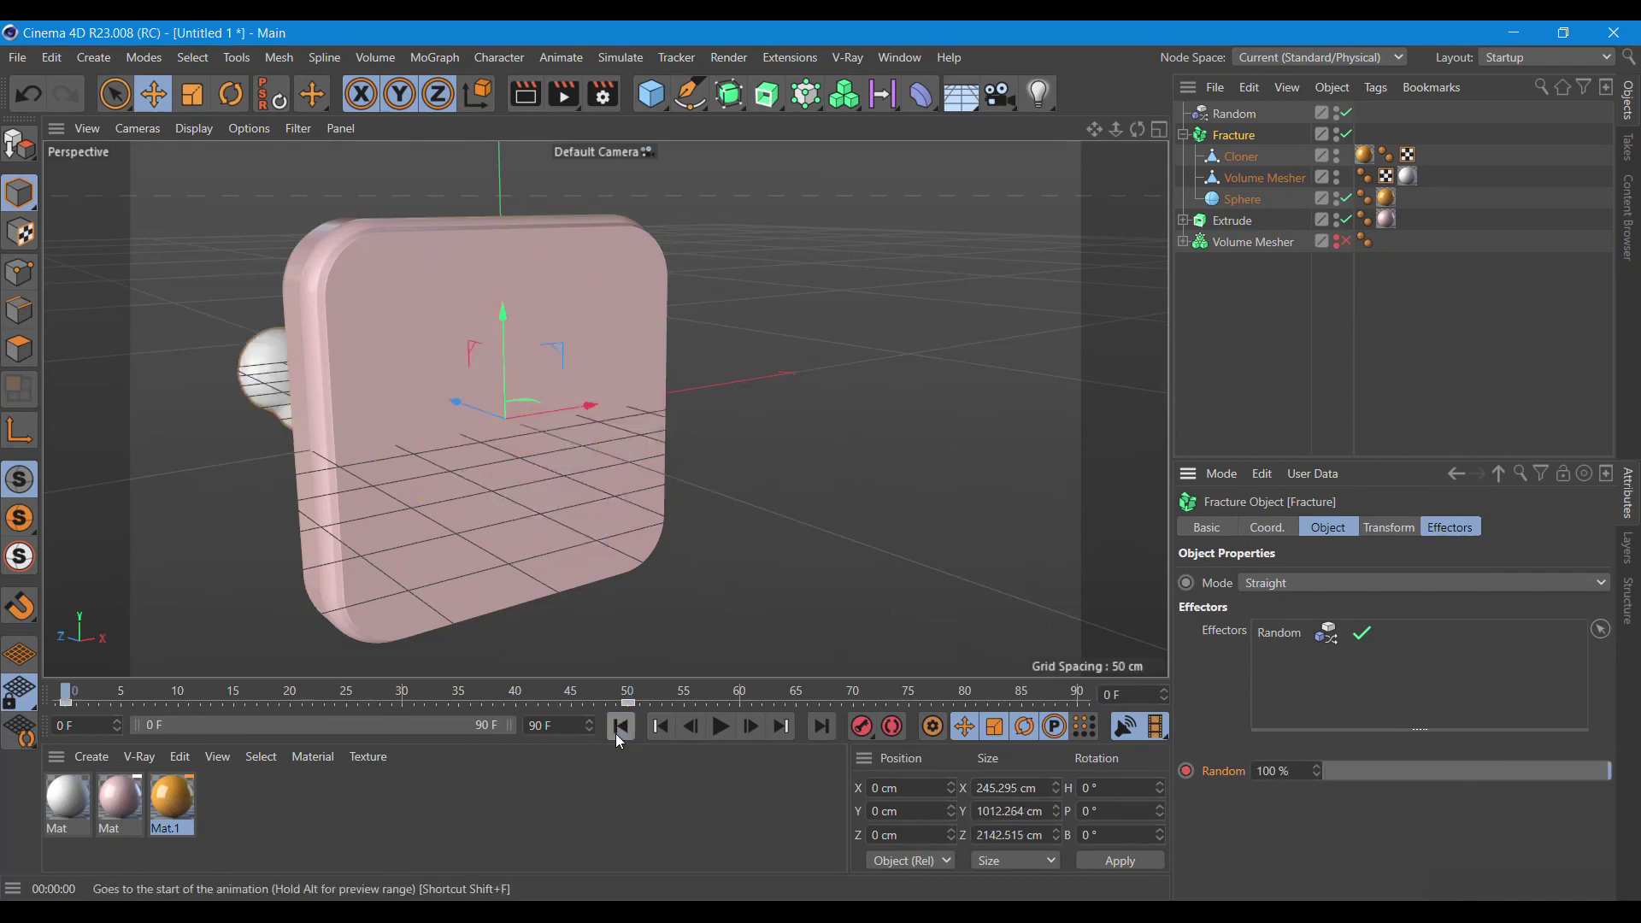
{"action": "left_click", "coordinate": [721, 729]}
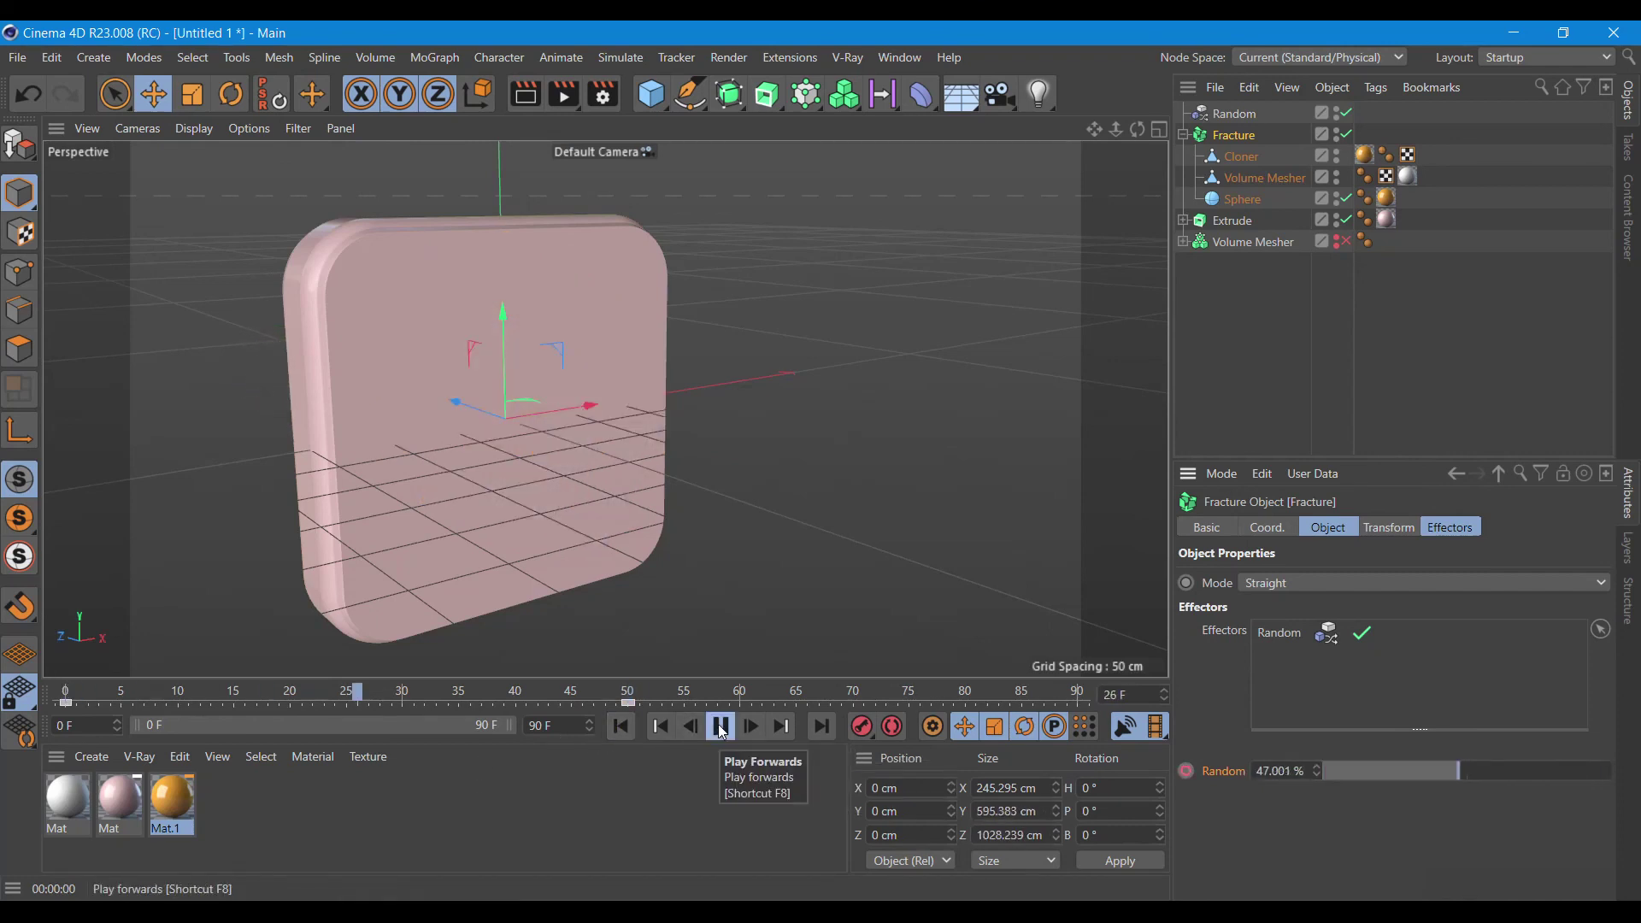
{"action": "left_click", "coordinate": [721, 728]}
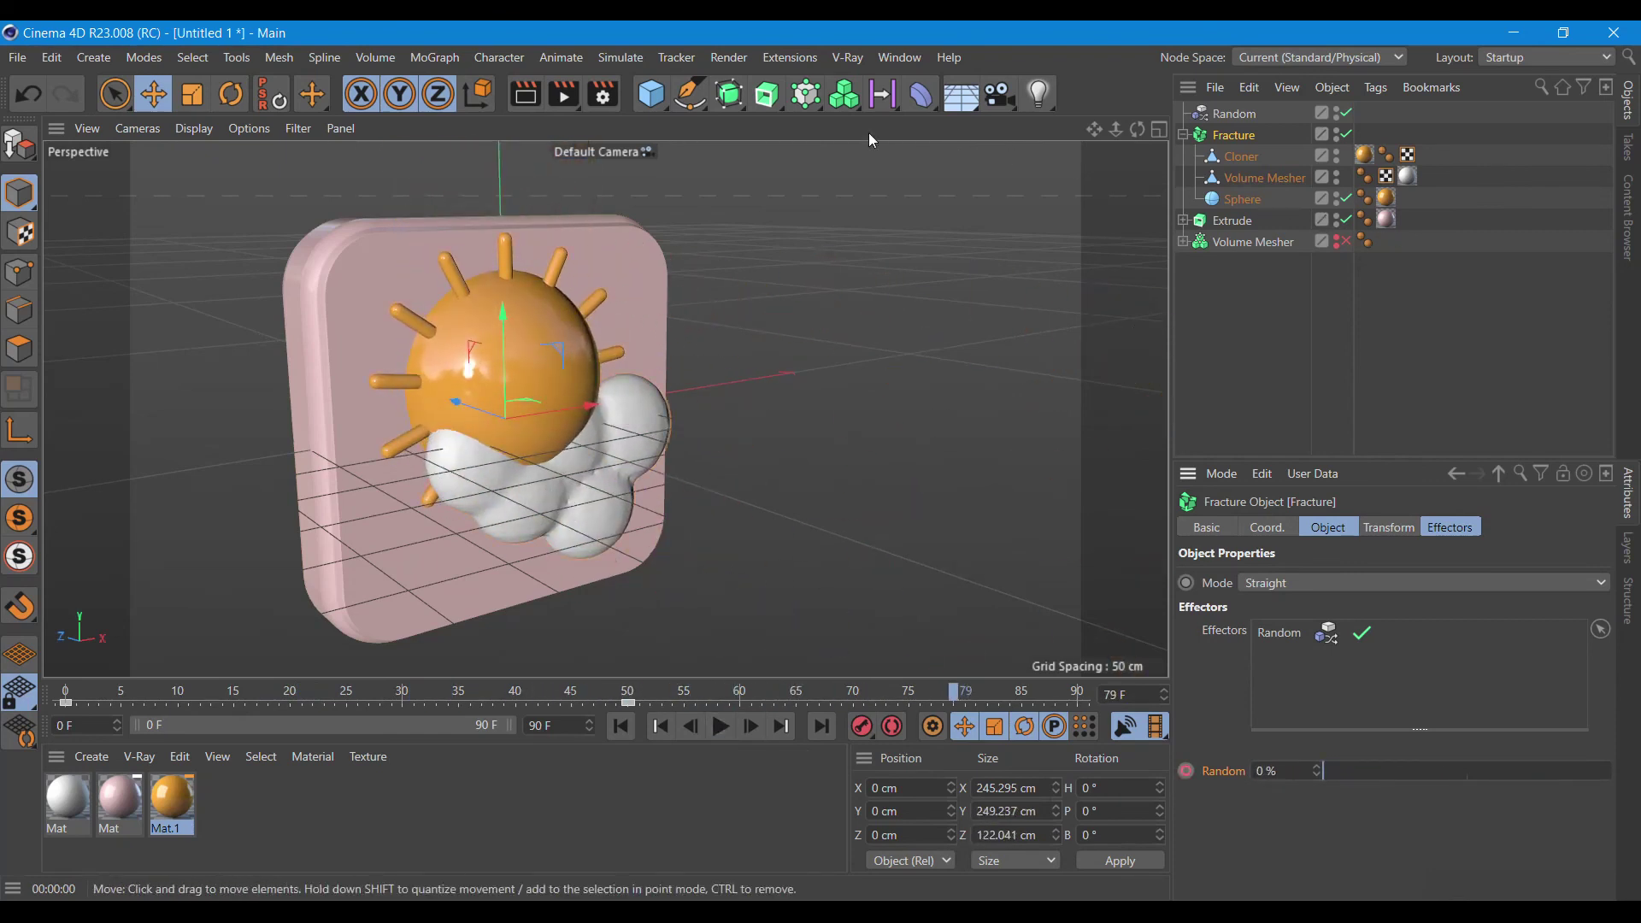
- Add a Delay effector and set its Strength to 80%
{"action": "left_click", "coordinate": [813, 99]}
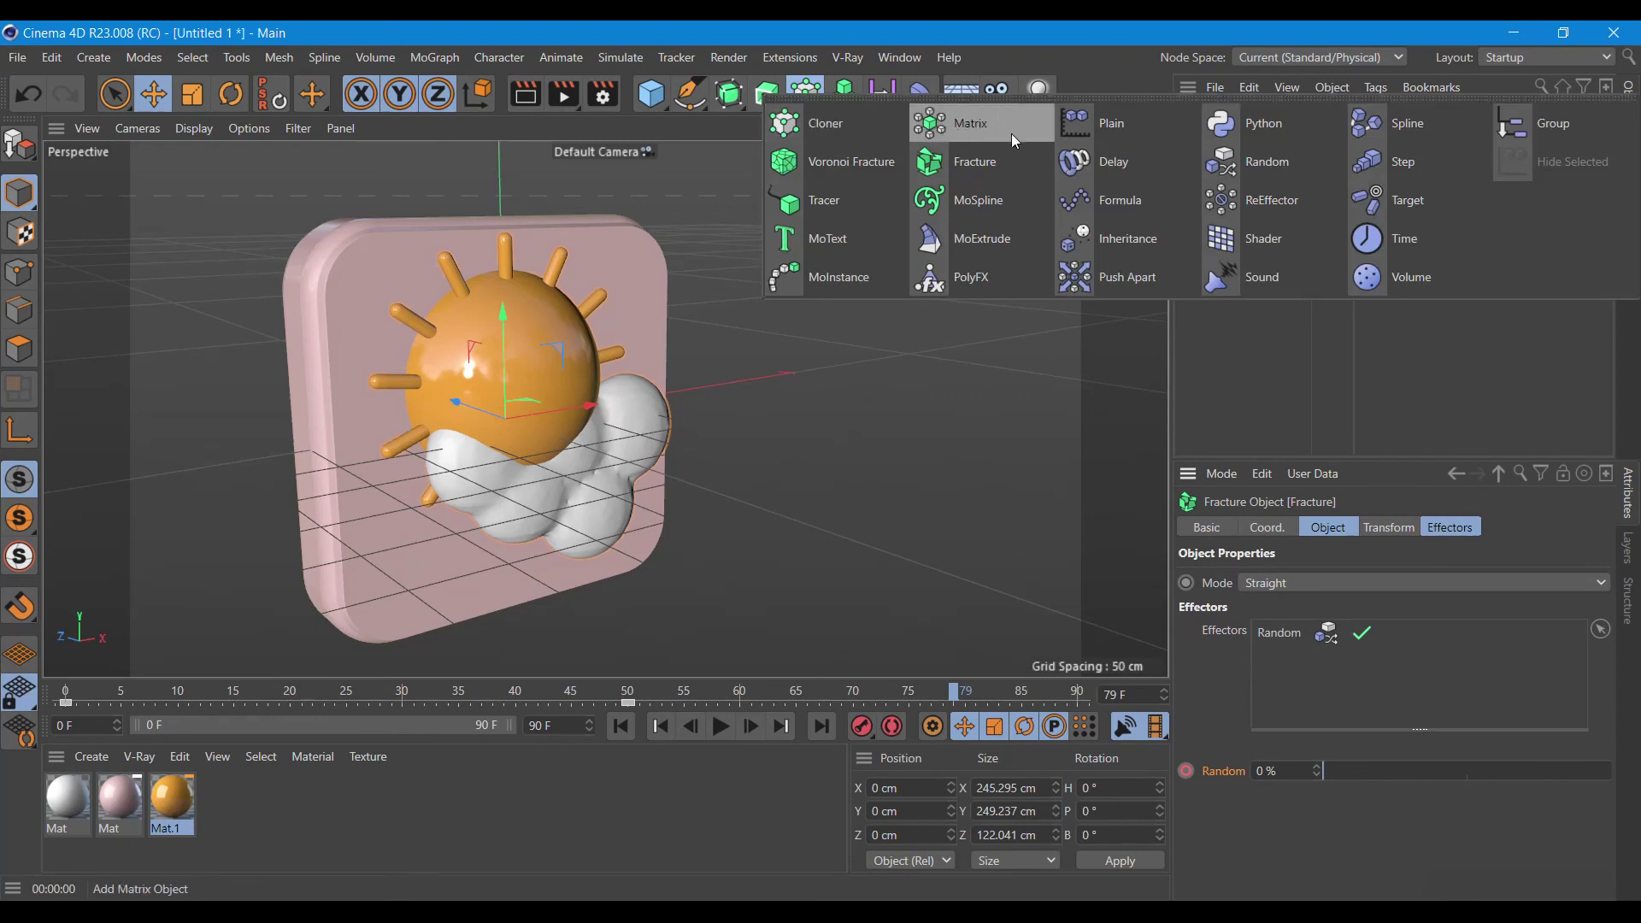
{"action": "left_click", "coordinate": [1123, 169]}
{"action": "left_click", "coordinate": [1460, 528]}
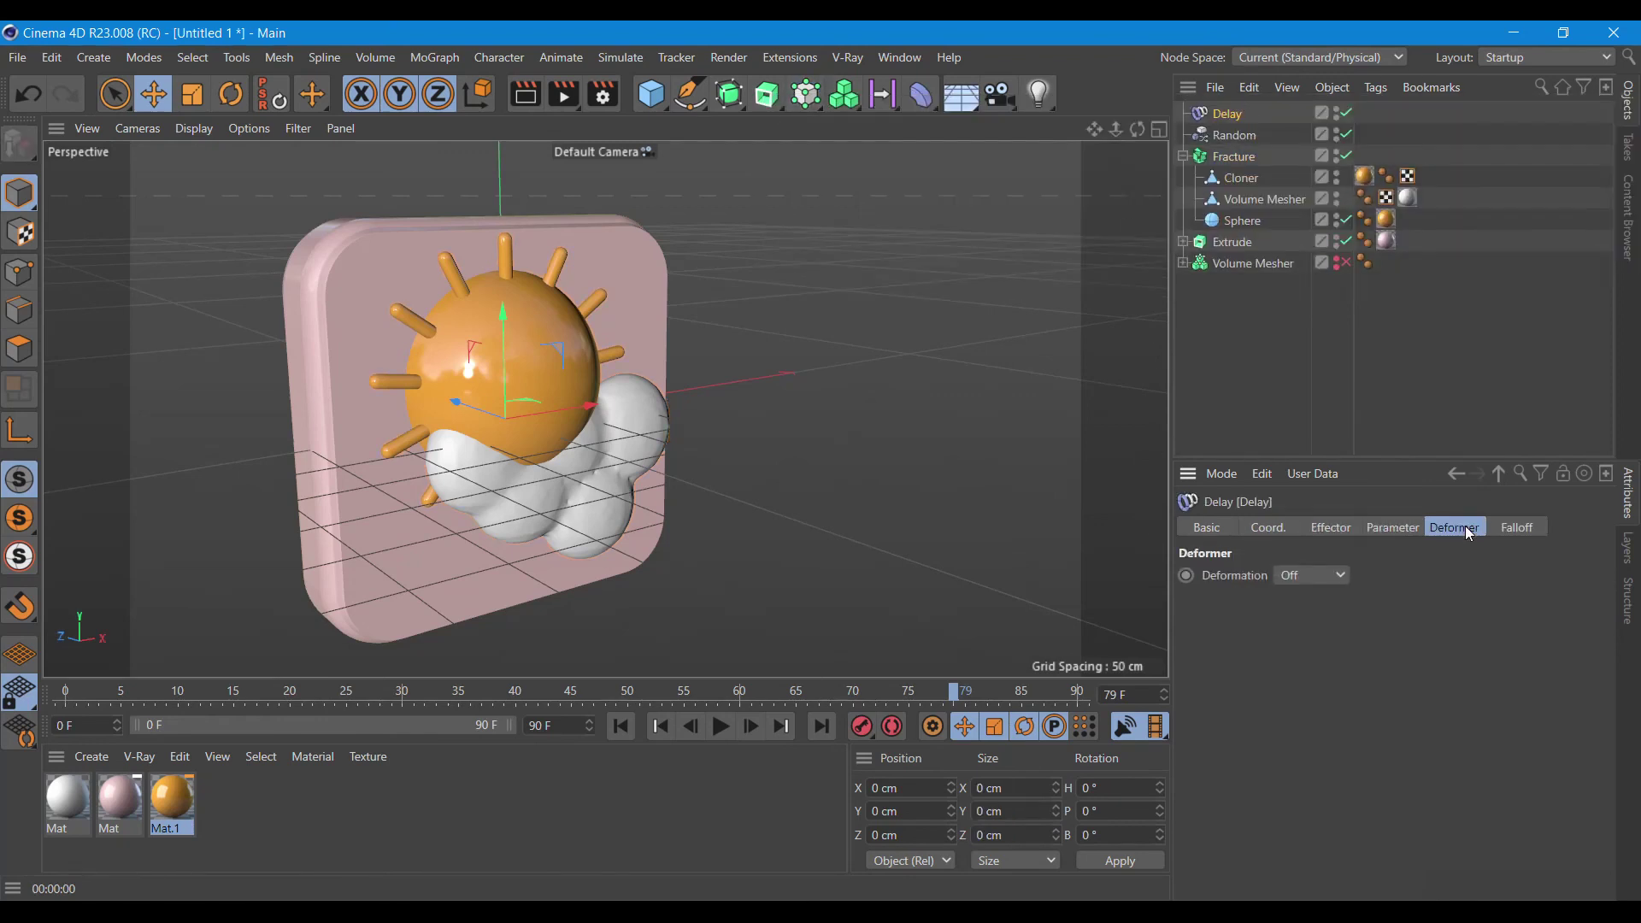
{"action": "left_click", "coordinate": [1530, 525]}
{"action": "left_click", "coordinate": [1388, 526]}
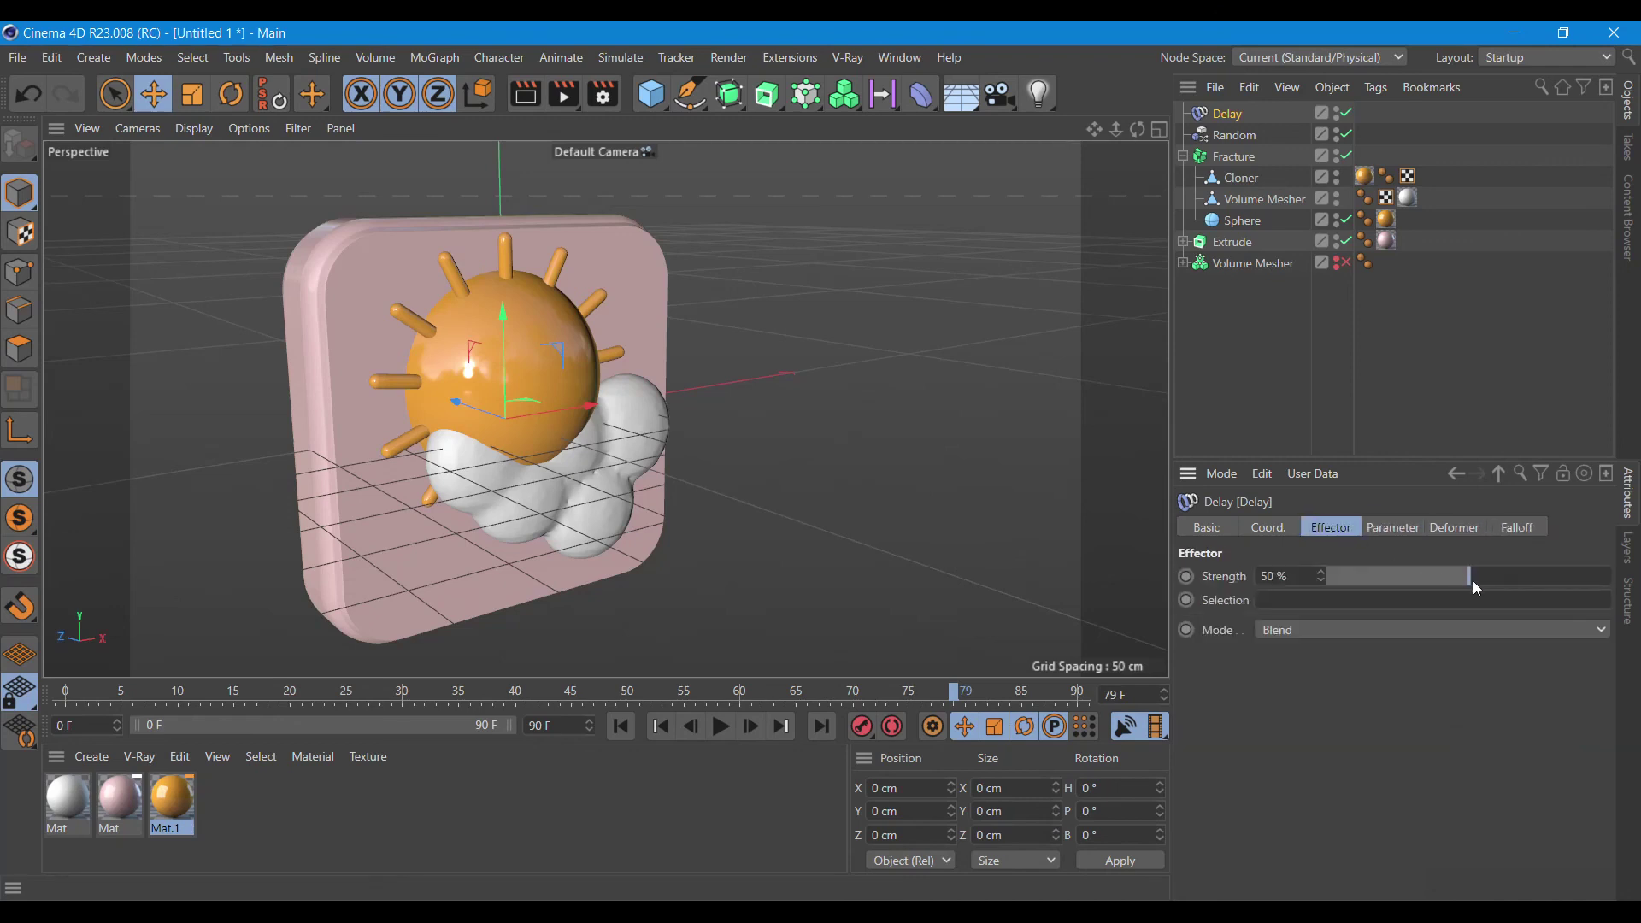
{"action": "left_click_drag", "start_coordinate": [1477, 588], "coordinate": [1520, 591]}
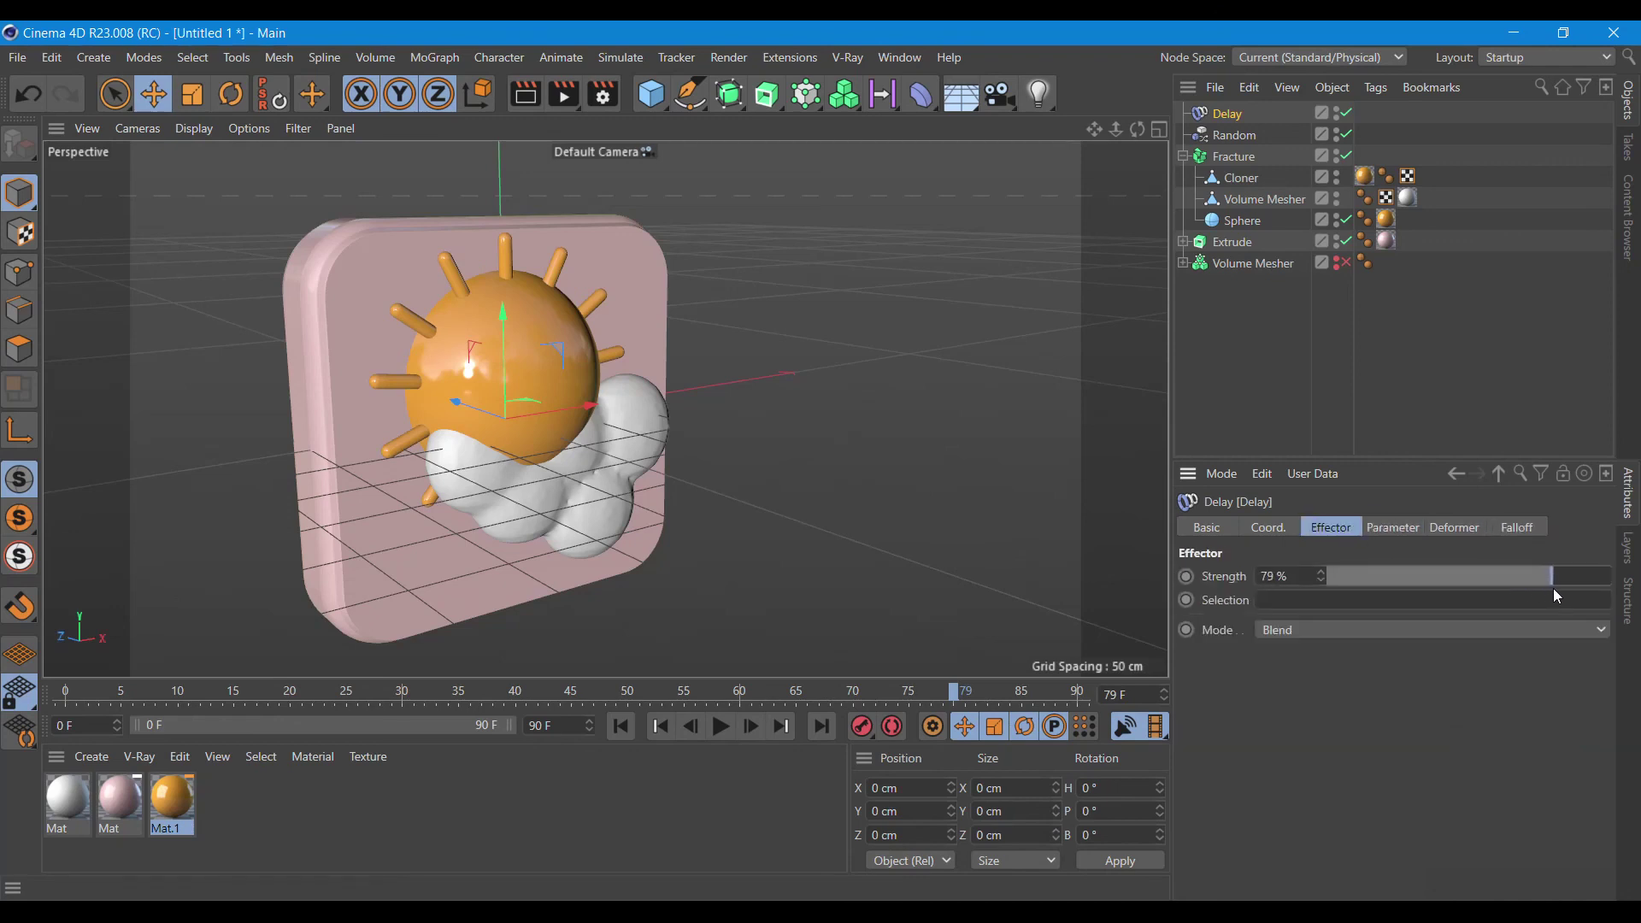
- Lower the Delay weight in the Fracture's Effectors list to 81% and test playback
{"action": "left_click", "coordinate": [1237, 158]}
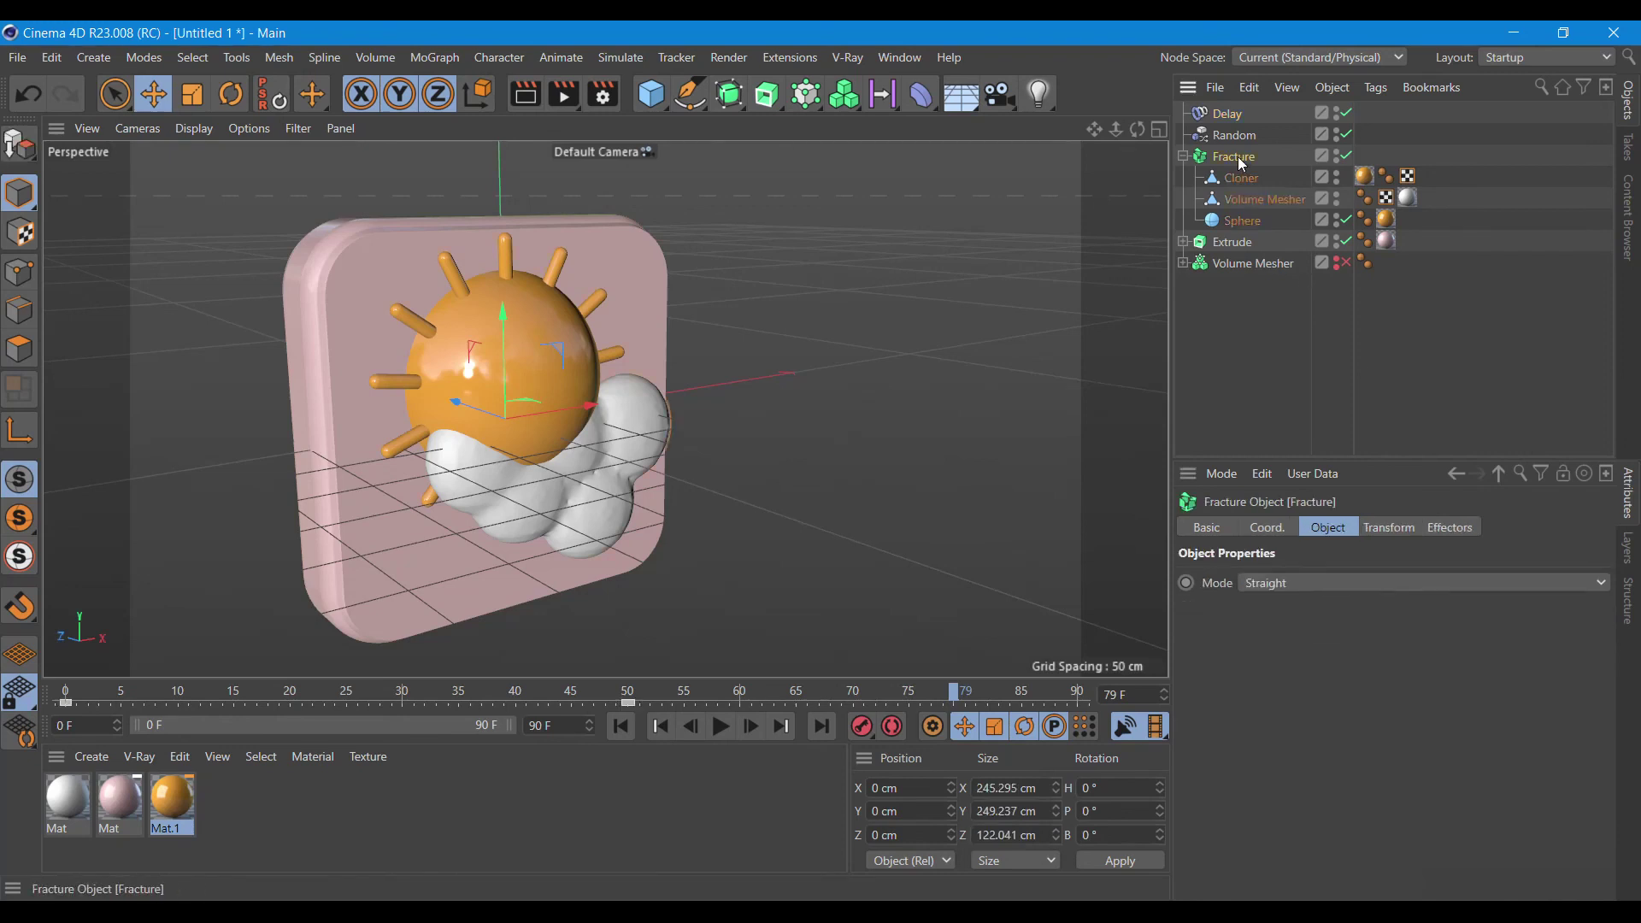
{"action": "left_click", "coordinate": [620, 726]}
{"action": "left_click", "coordinate": [1446, 530]}
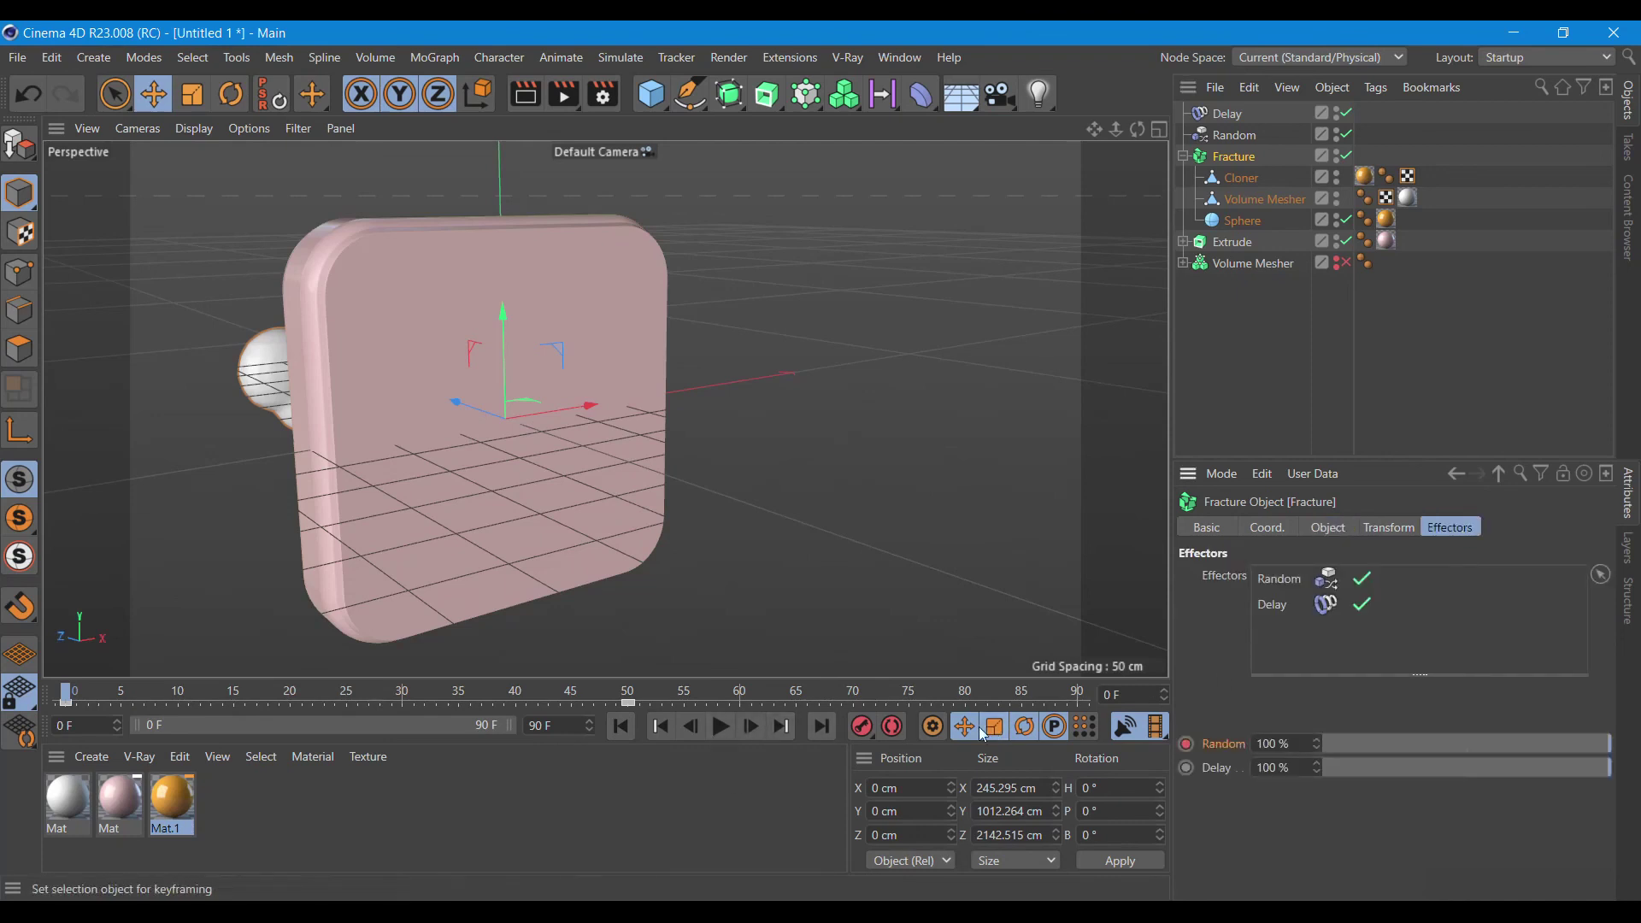
{"action": "left_click_drag", "start_coordinate": [1540, 769], "coordinate": [1537, 775]}
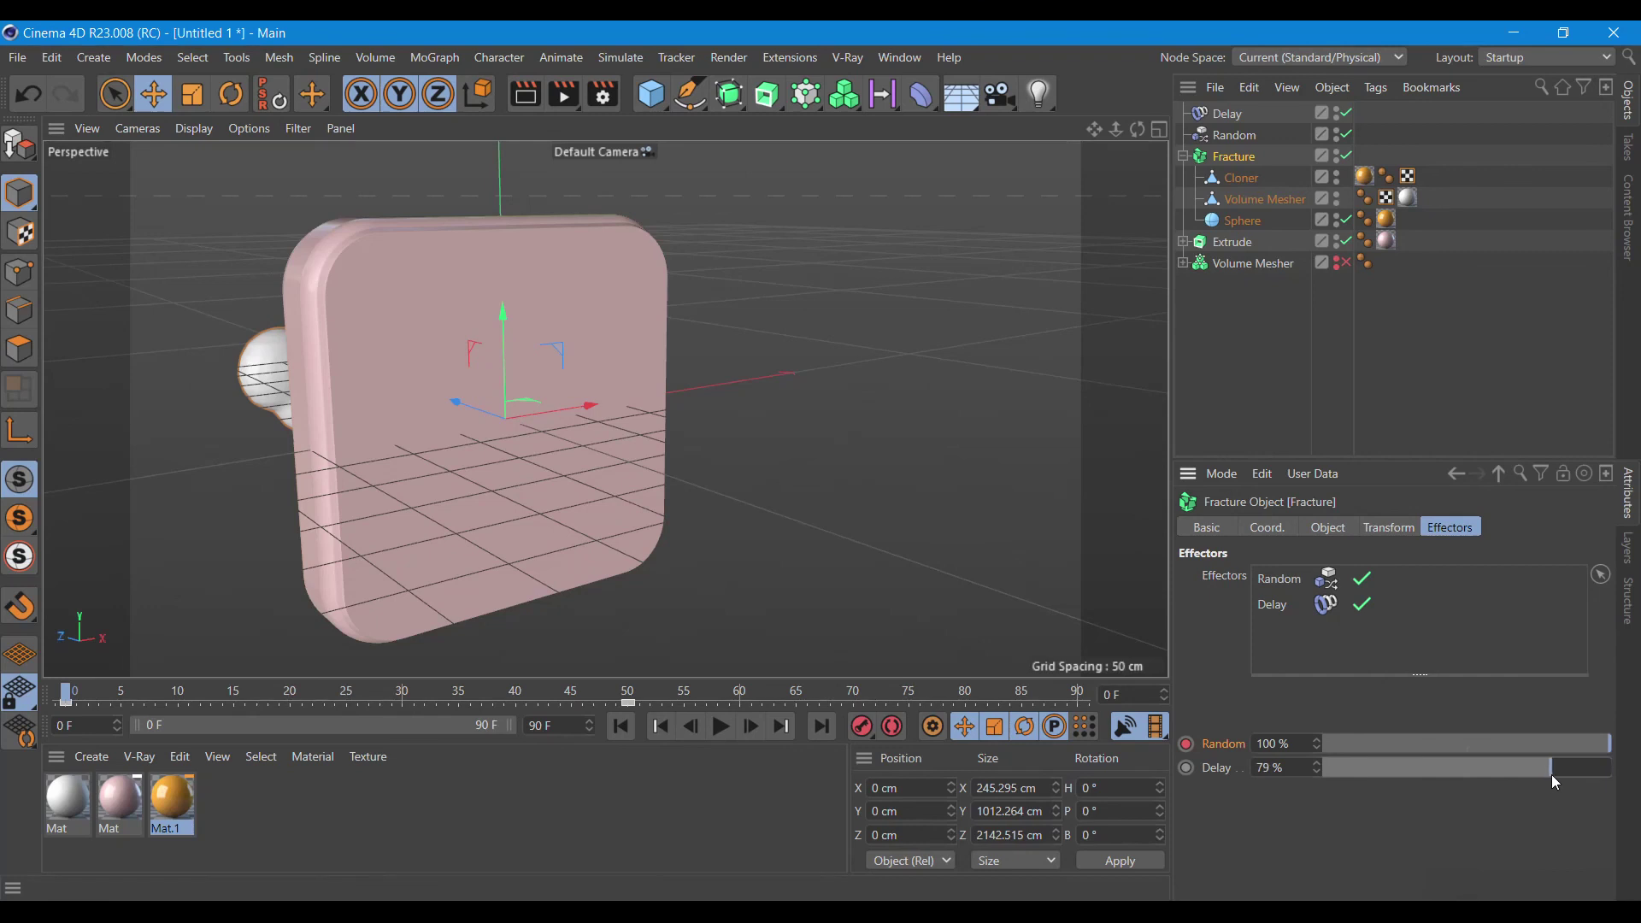
{"action": "left_click", "coordinate": [721, 727]}
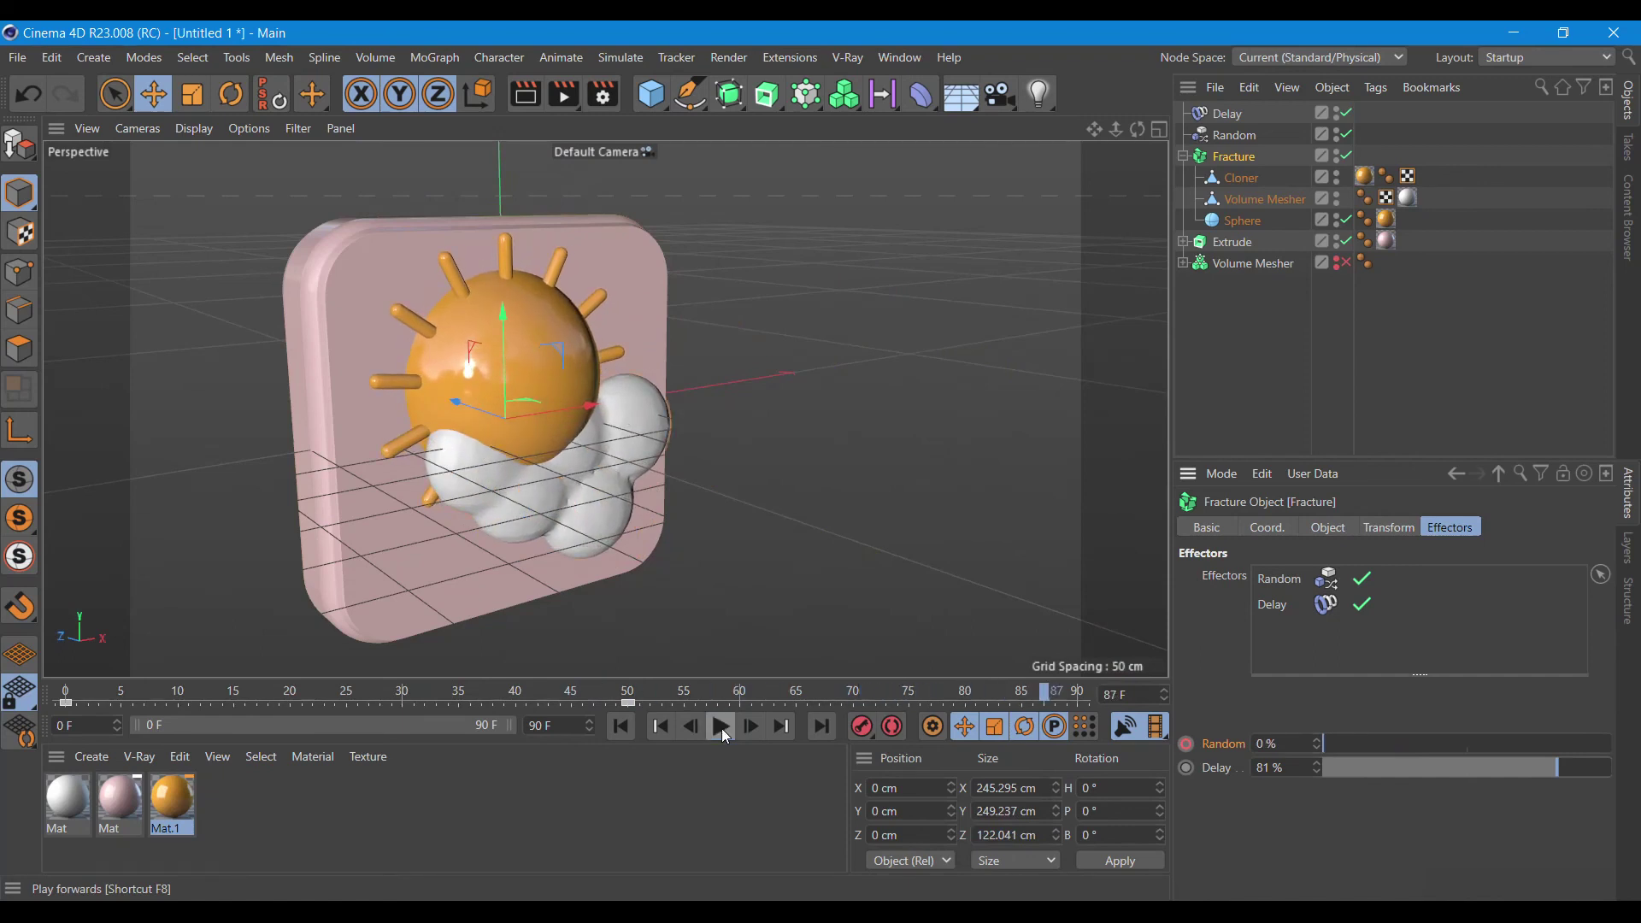
- Lower the Fracture's Delay weight to 49%, preview playback, and render the front view
{"action": "left_click_drag", "start_coordinate": [1546, 764], "coordinate": [1500, 770]}
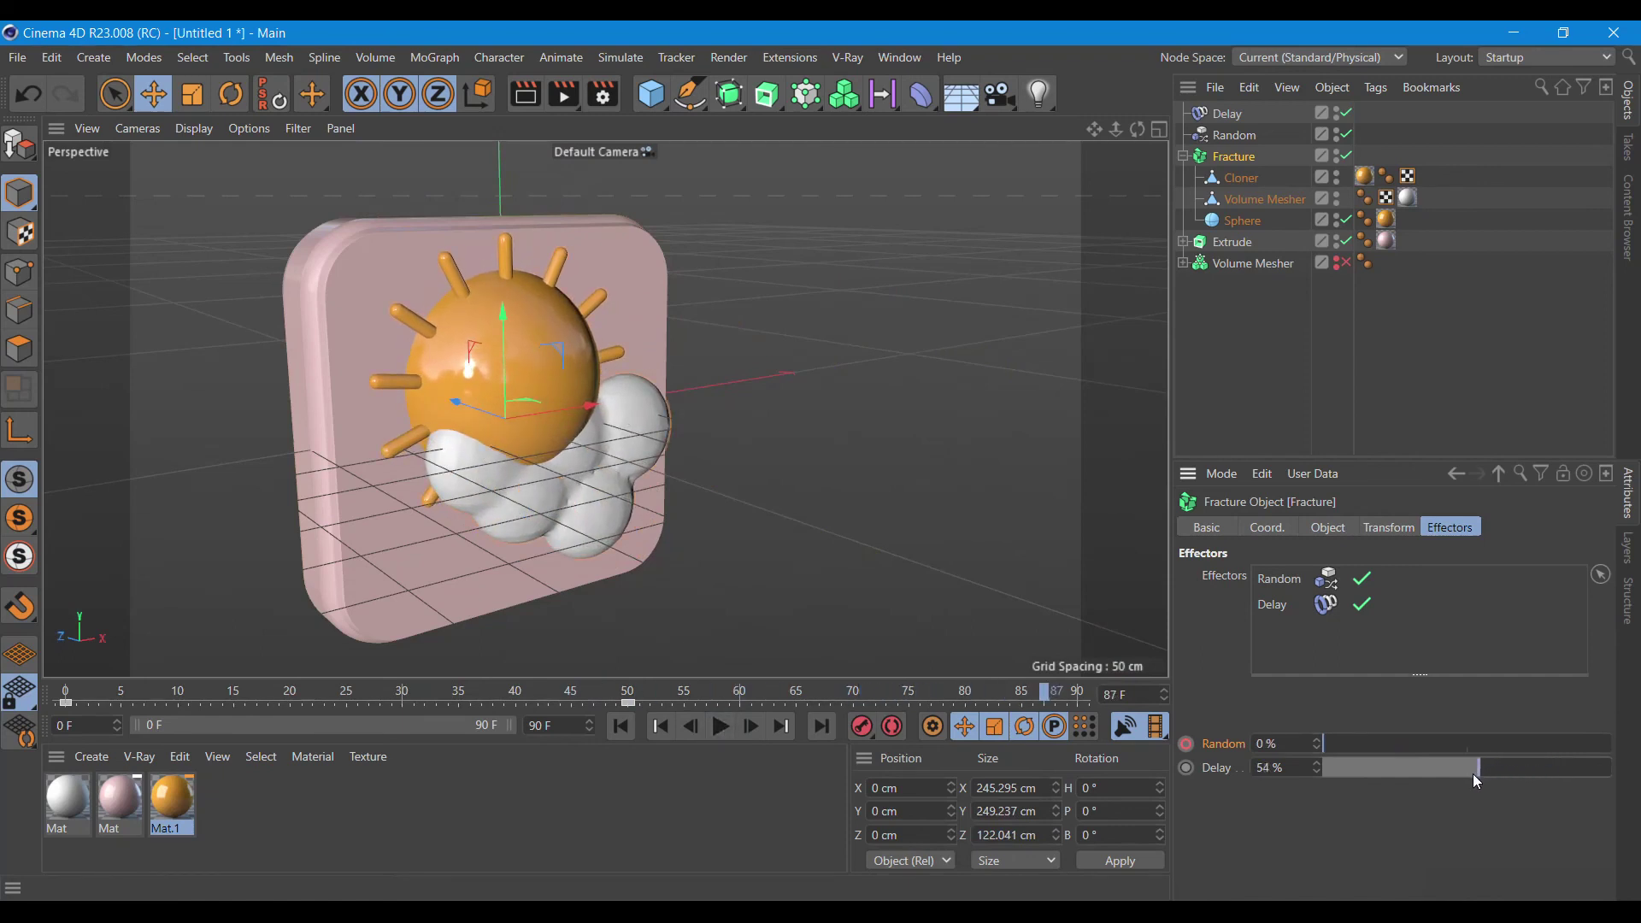
{"action": "left_click", "coordinate": [725, 732]}
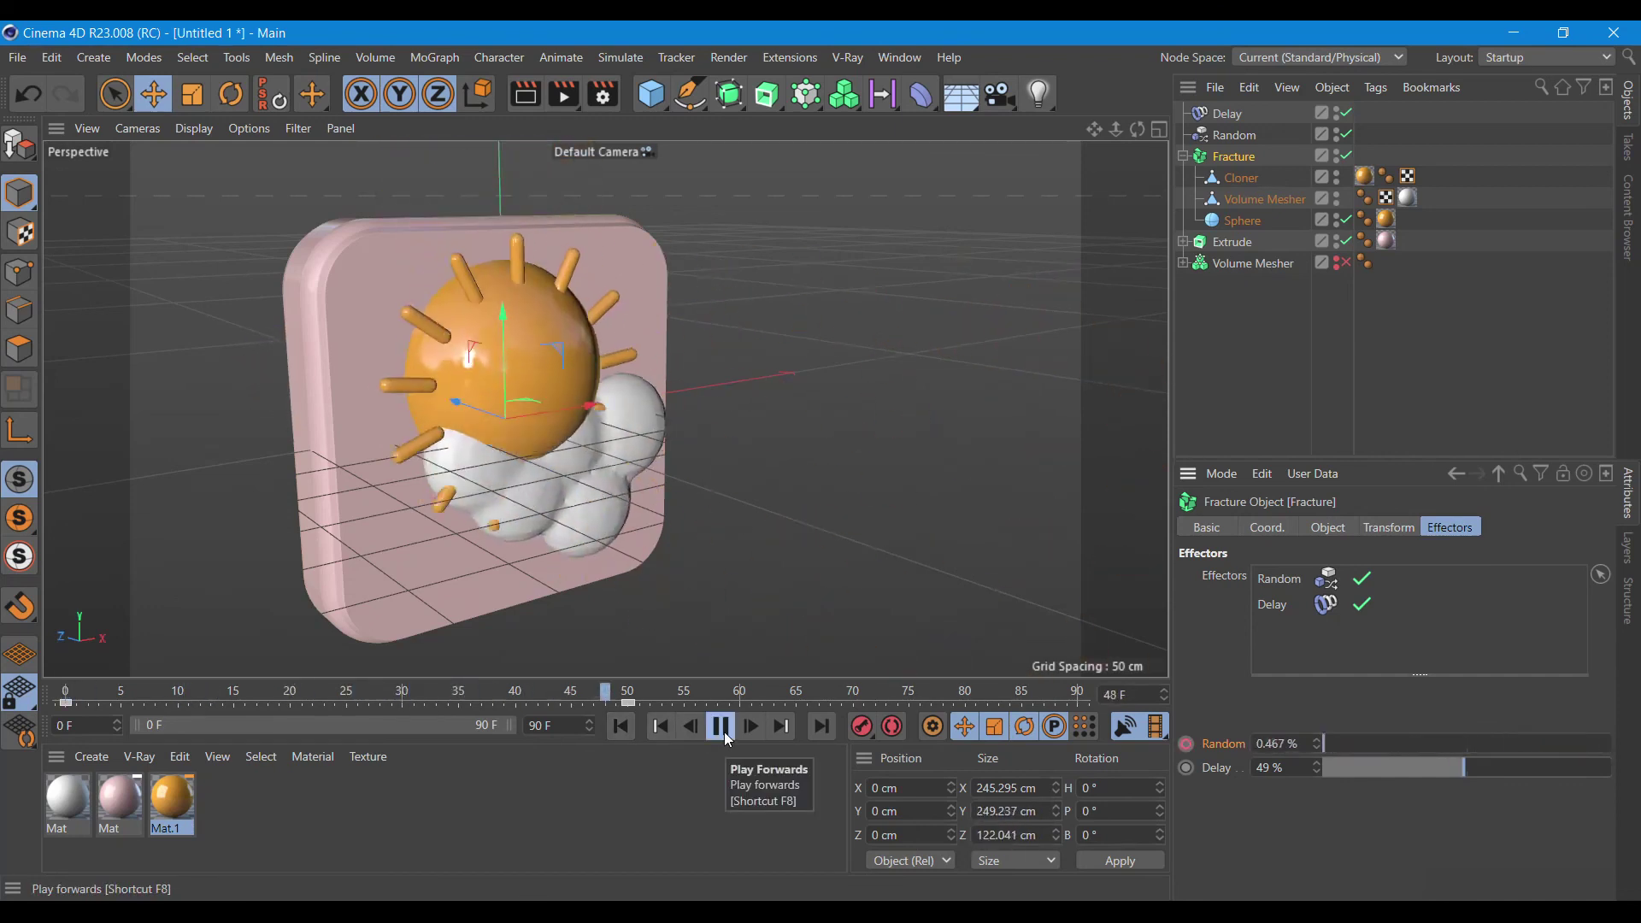
{"action": "left_click", "coordinate": [725, 732]}
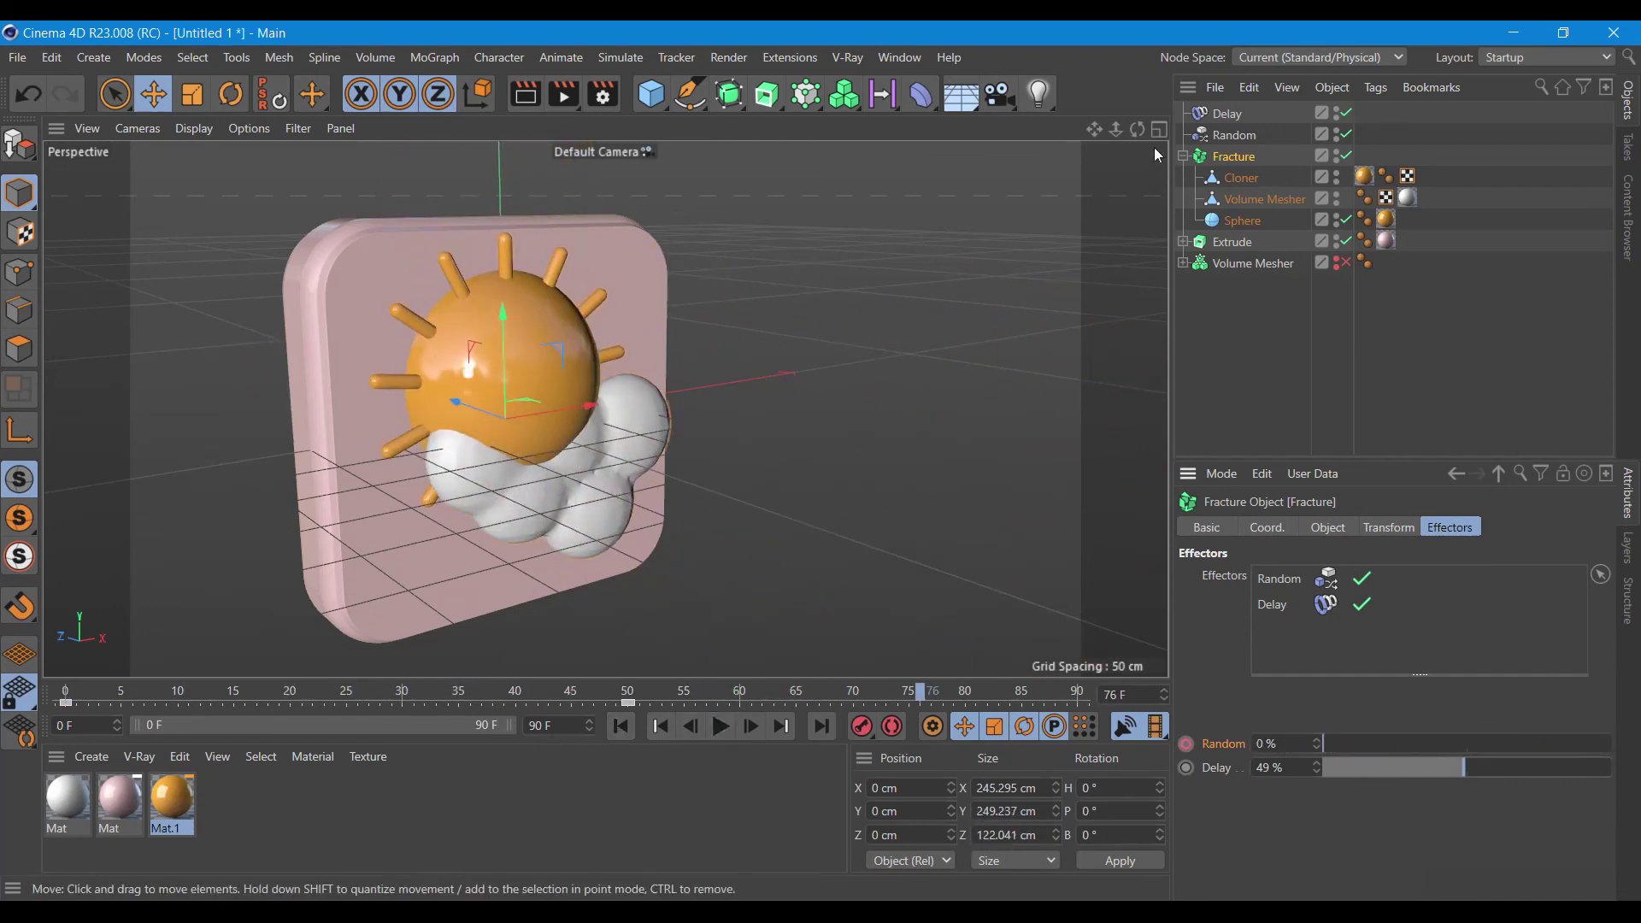
{"action": "left_click_drag", "start_coordinate": [1137, 129], "coordinate": [1077, 133]}
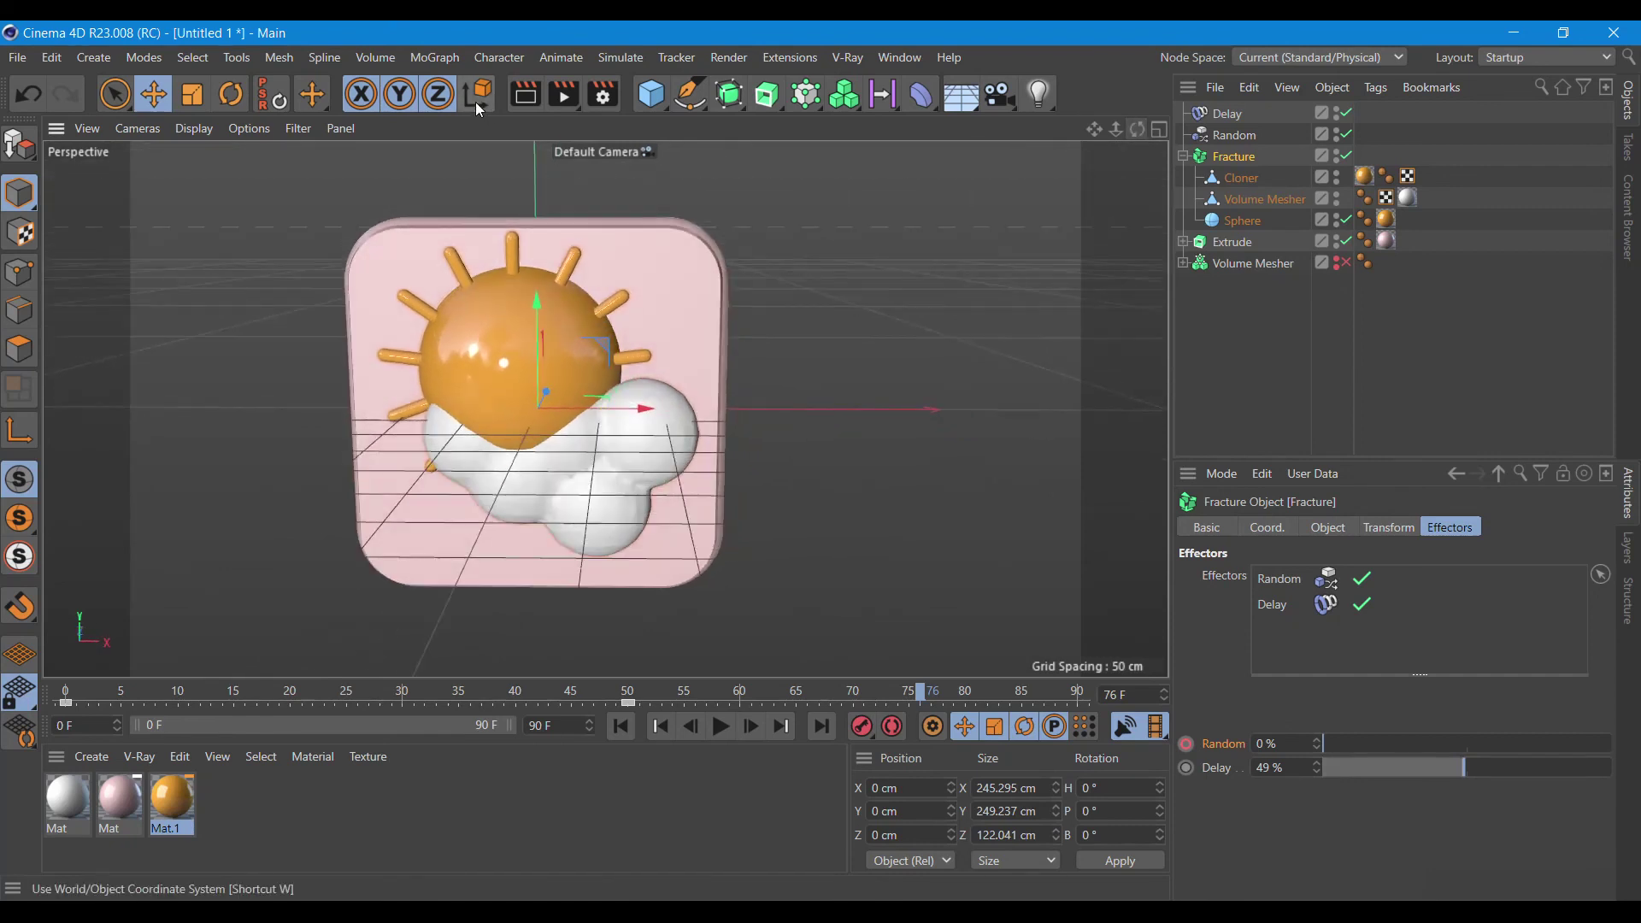
{"action": "left_click", "coordinate": [525, 94]}
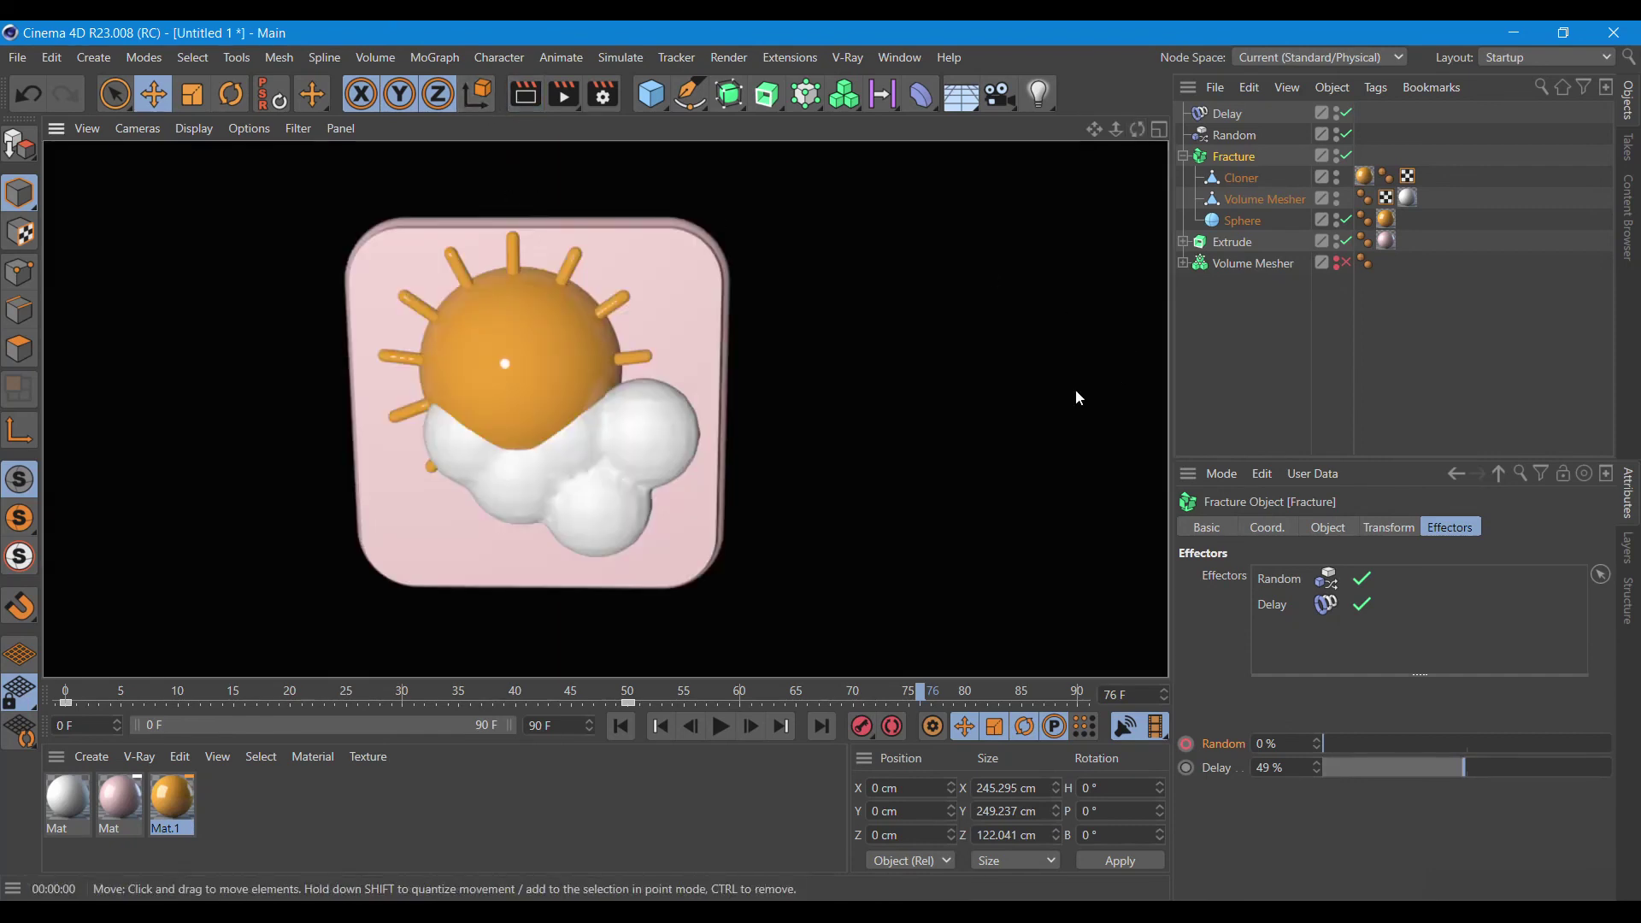